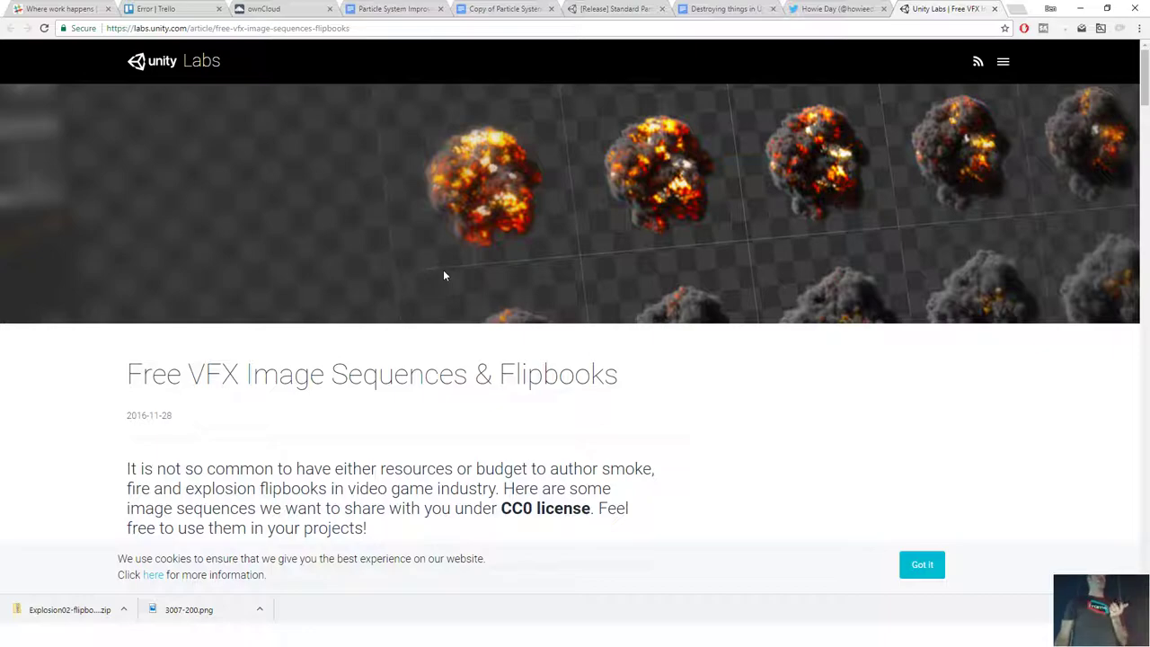
Examine the free flipbook downloads on the Unity Labs page, from the CandleSmoke and Cloud sets to the Explosion sets.
{"action": "scroll", "coordinate": [443, 275], "scroll_direction": "down", "scroll_amount": 5}
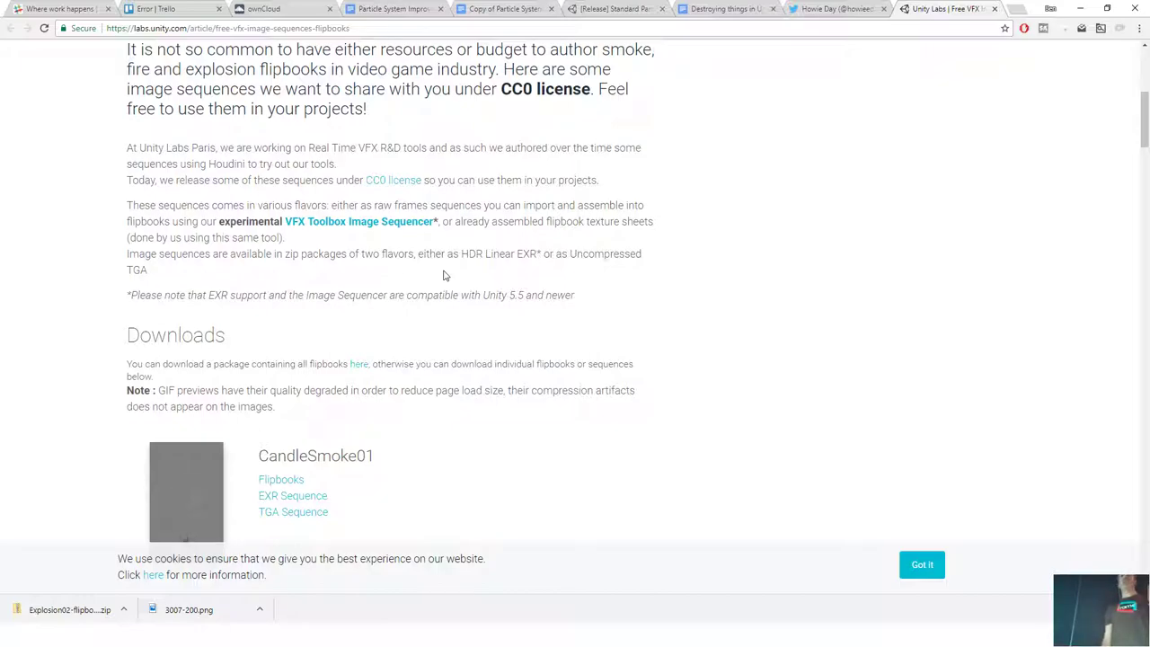
{"action": "scroll", "coordinate": [443, 275], "scroll_direction": "up", "scroll_amount": 2}
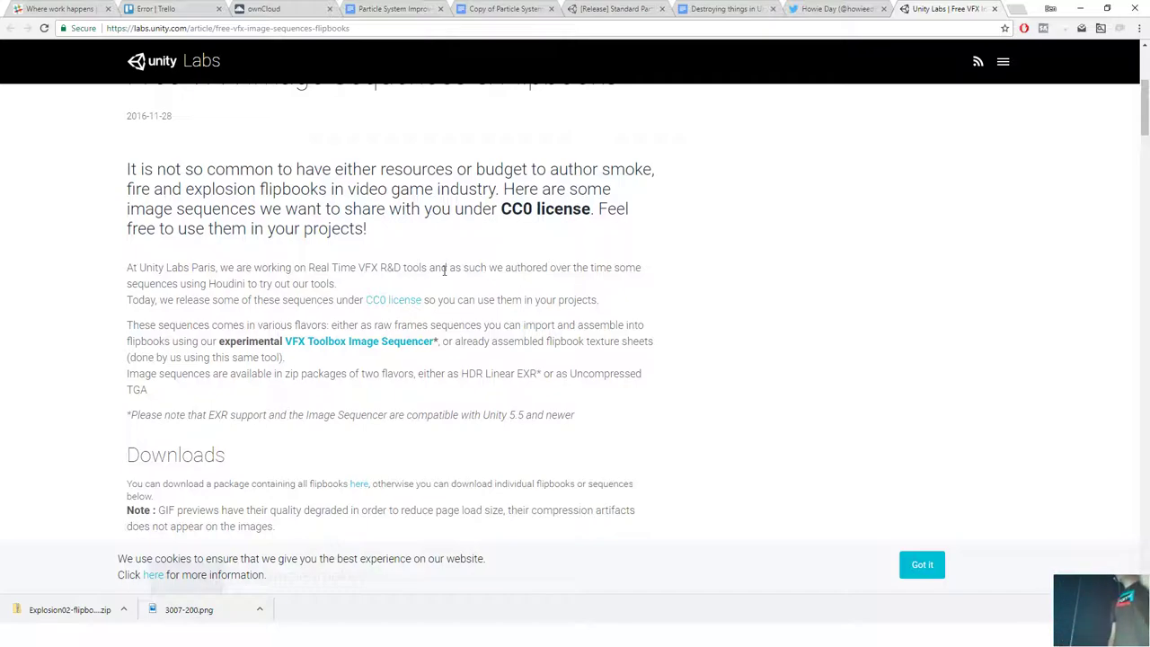
{"action": "scroll", "coordinate": [444, 269], "scroll_direction": "down", "scroll_amount": 7}
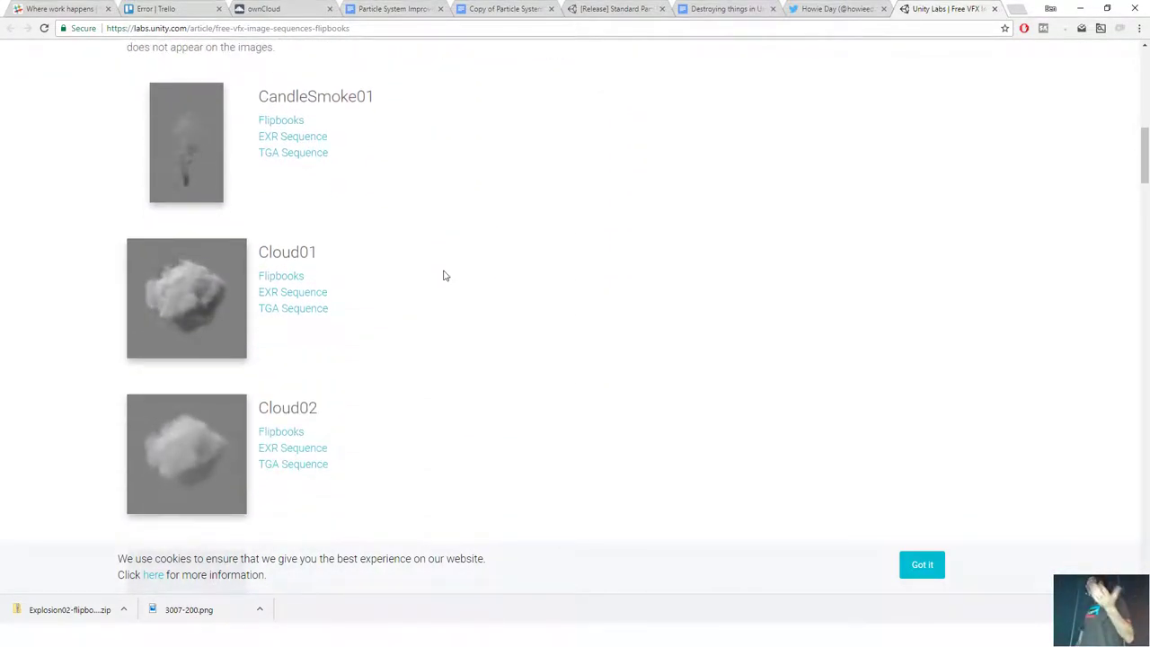
{"action": "scroll", "coordinate": [444, 276], "scroll_direction": "down", "scroll_amount": 1}
{"action": "scroll", "coordinate": [444, 276], "scroll_direction": "down", "scroll_amount": 1}
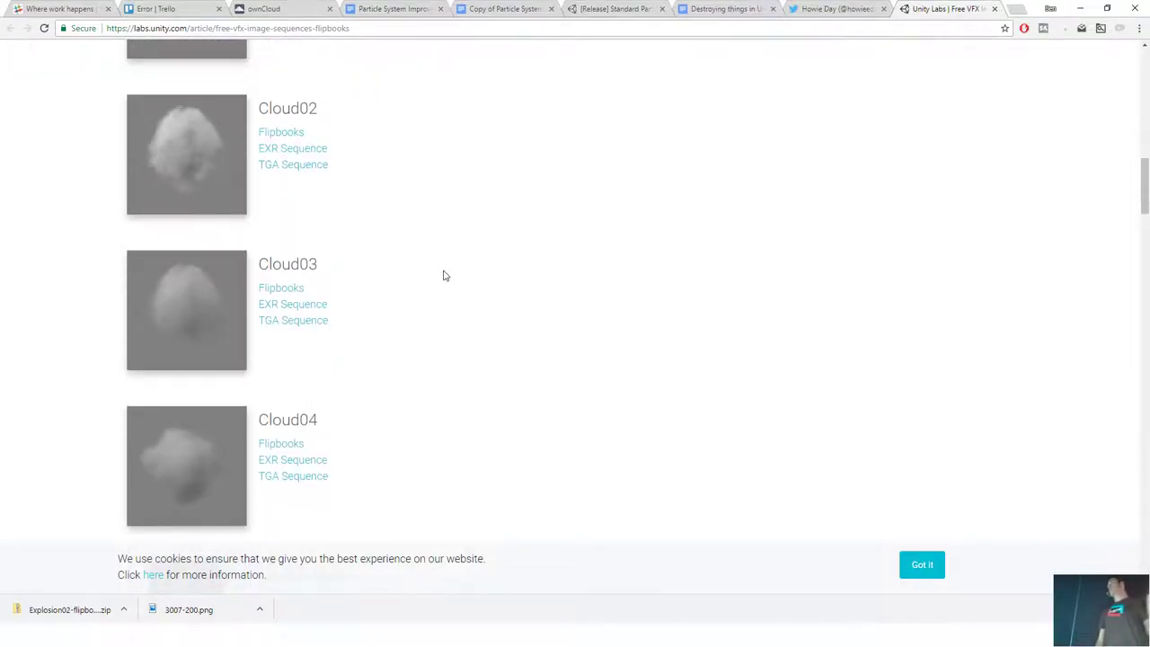
{"action": "scroll", "coordinate": [444, 276], "scroll_direction": "down", "scroll_amount": 3}
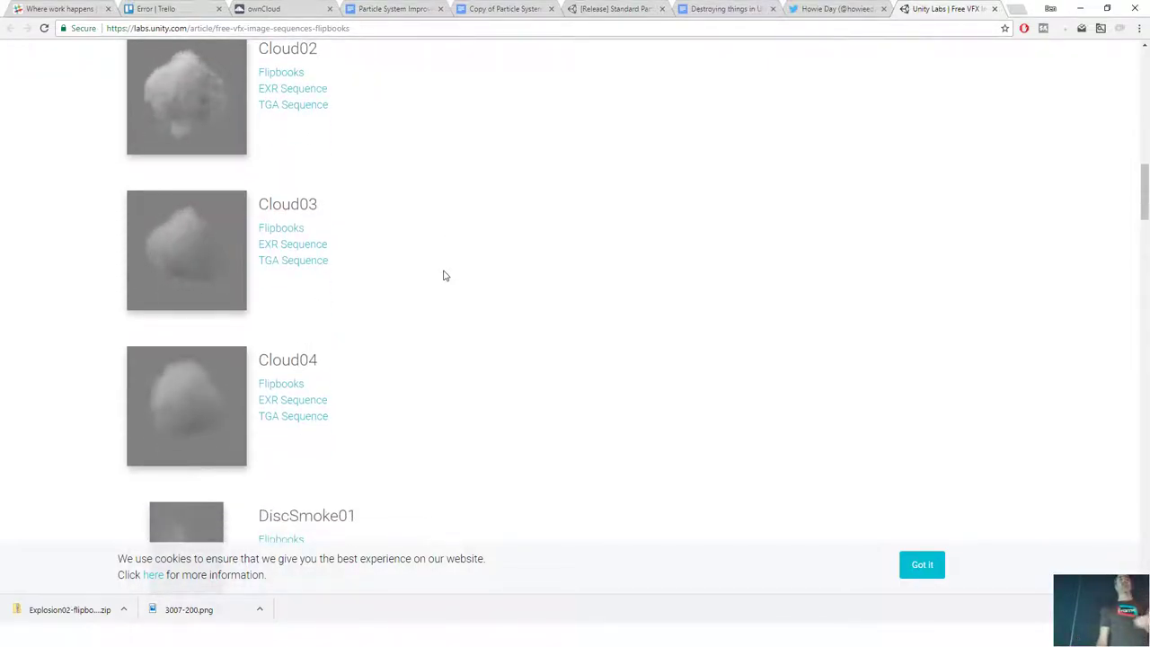
{"action": "scroll", "coordinate": [444, 276], "scroll_direction": "down", "scroll_amount": 3}
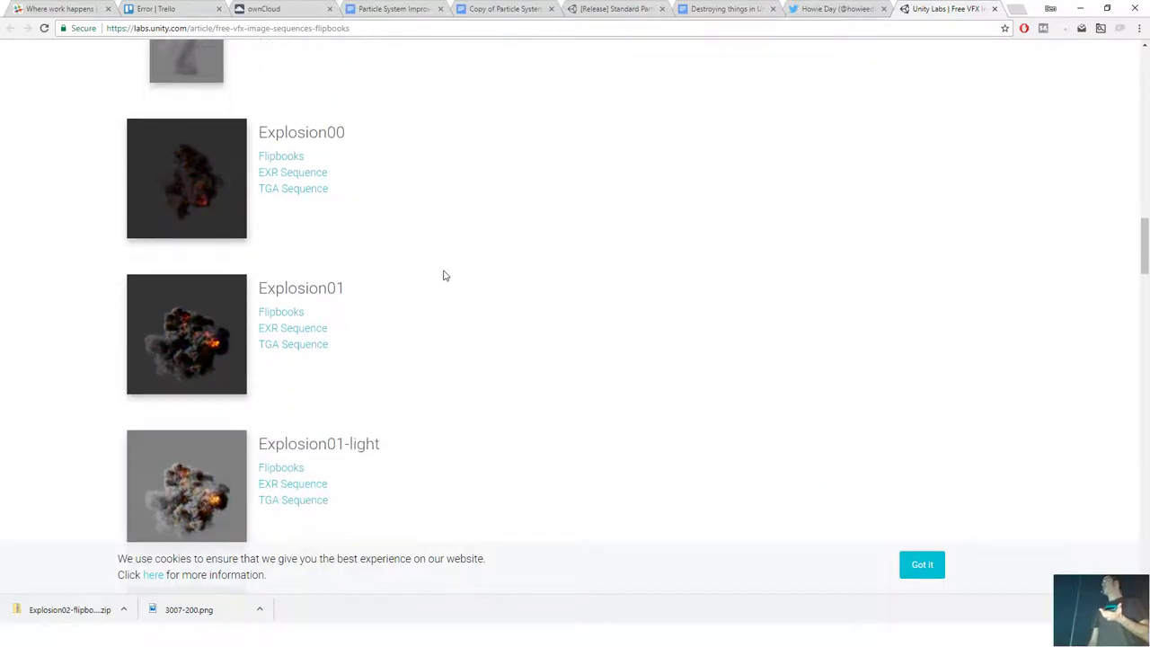
{"action": "scroll", "coordinate": [444, 276], "scroll_direction": "down", "scroll_amount": 5}
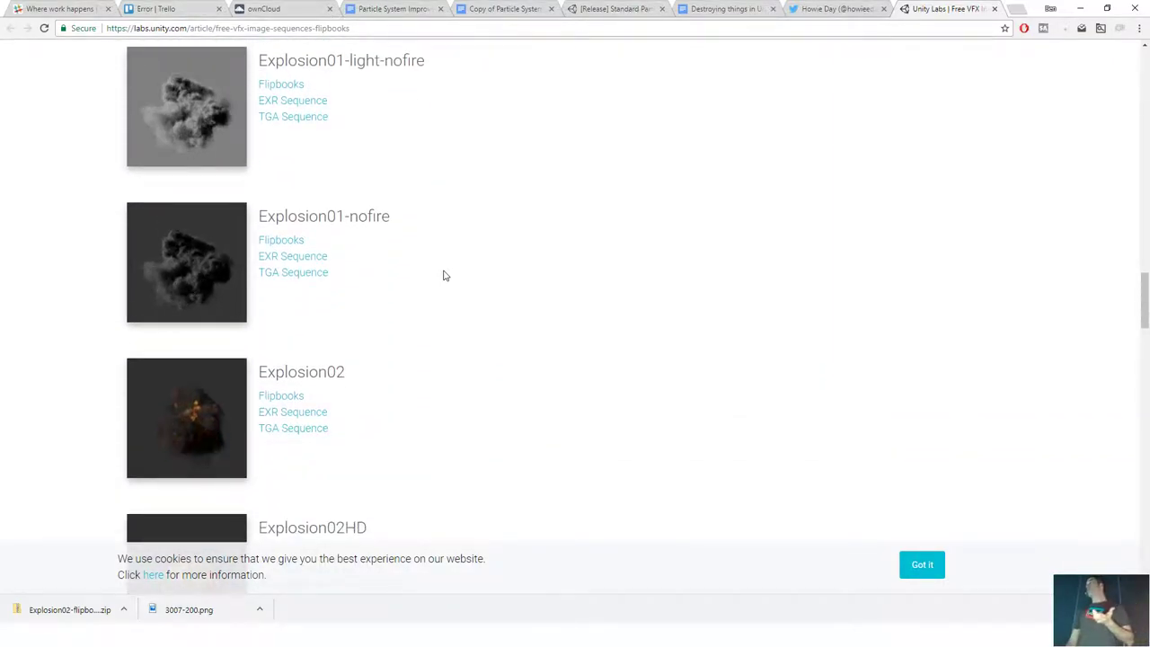
{"action": "scroll", "coordinate": [444, 276], "scroll_direction": "down", "scroll_amount": 1}
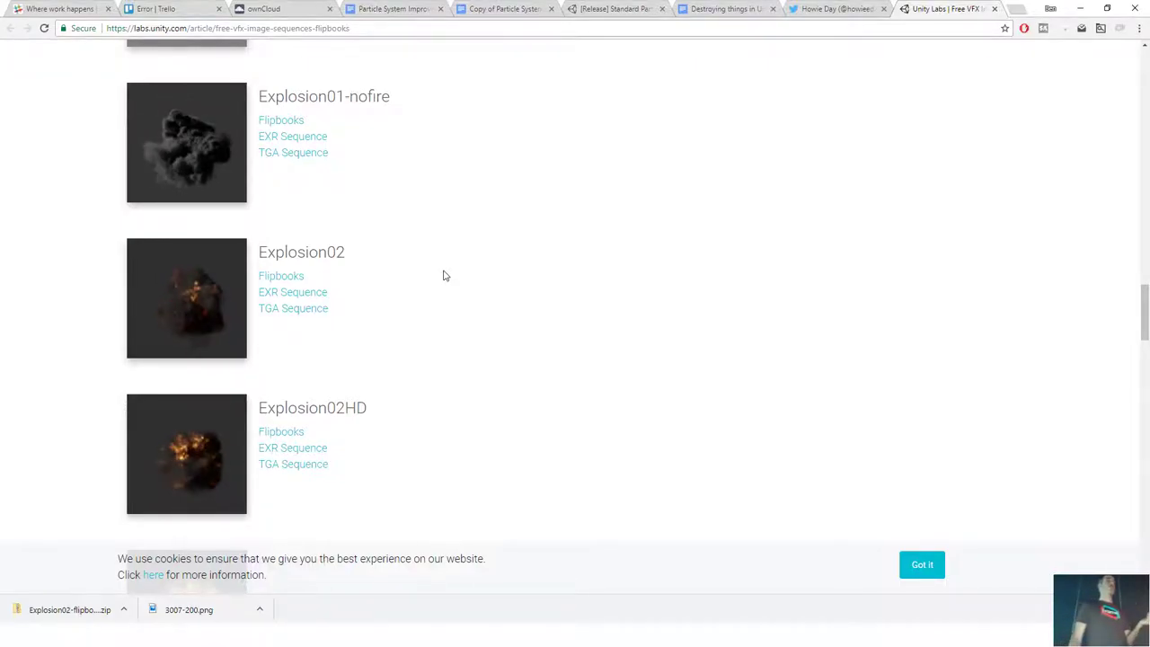
{"action": "scroll", "coordinate": [444, 276], "scroll_direction": "up", "scroll_amount": 2}
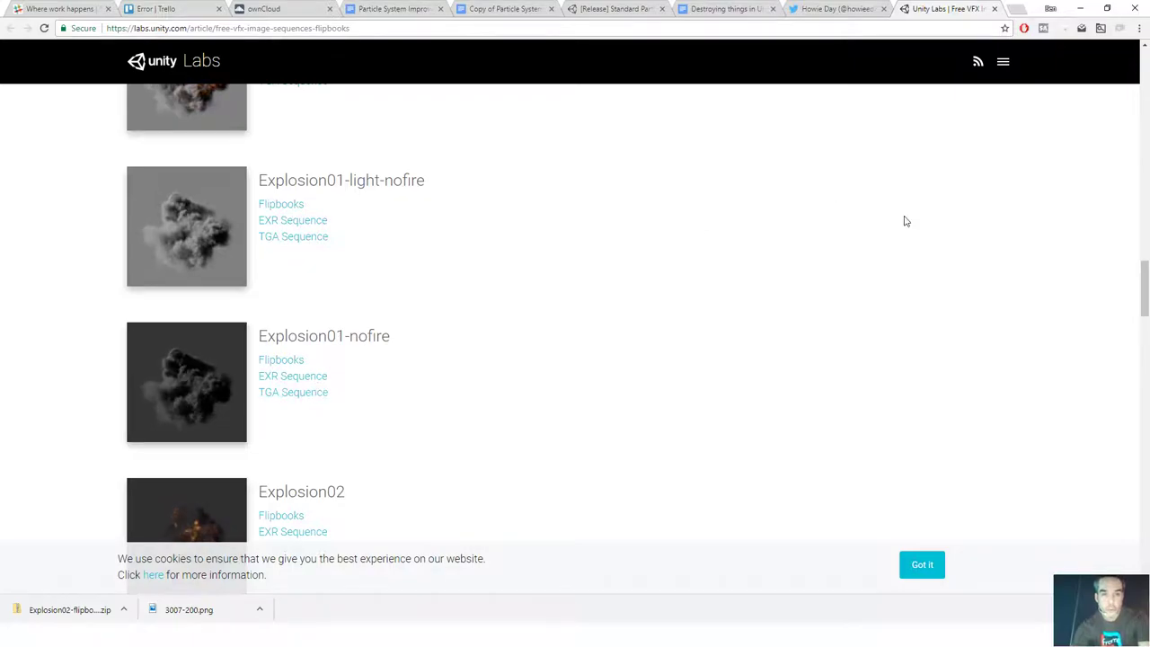
End the PowerPoint slide show and switch to the Unity editor with the SpaceshipExplosion2017_3 project.
{"action": "key", "text": "alt+Tab"}
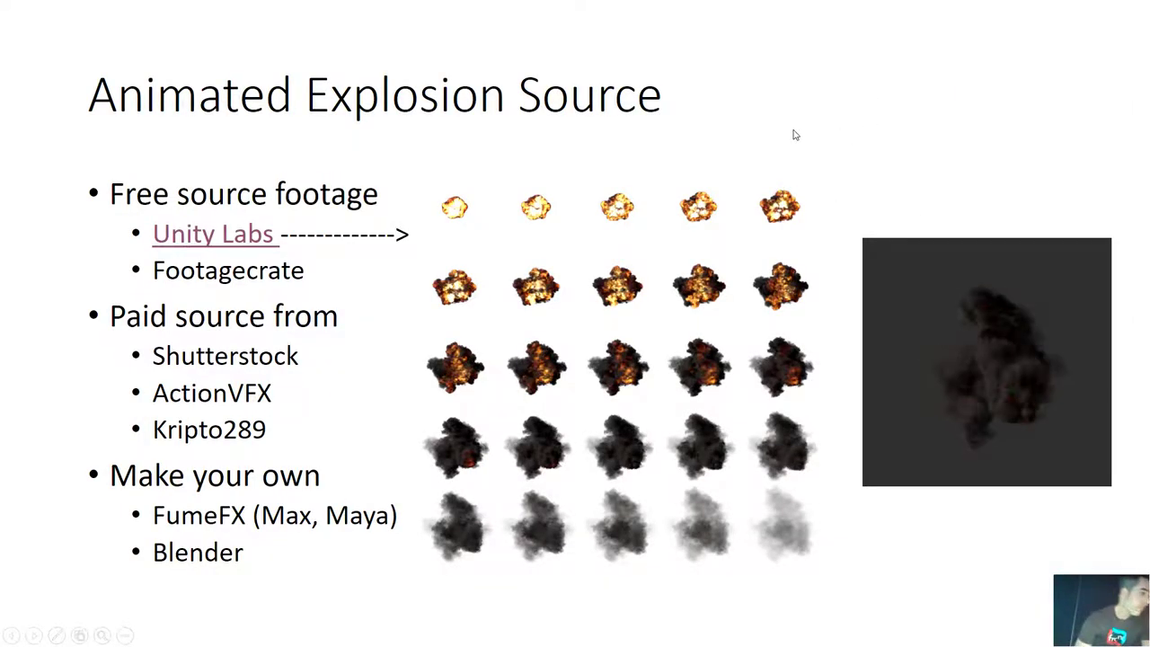
{"action": "key", "text": "alt+Tab"}
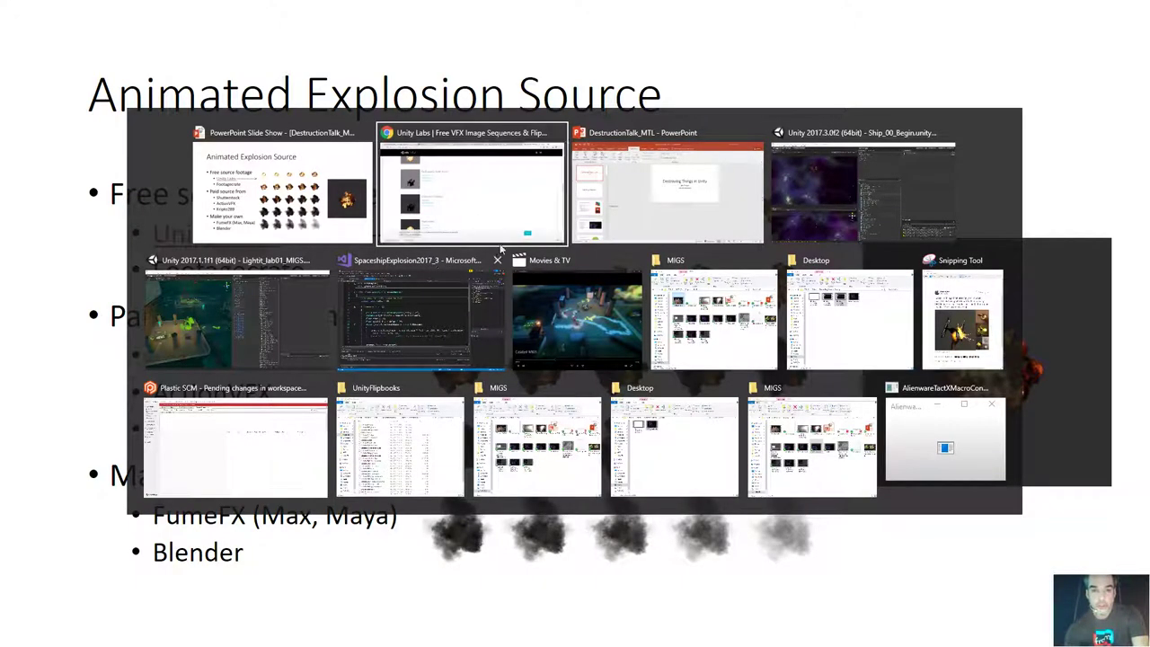
{"action": "key", "text": "Escape"}
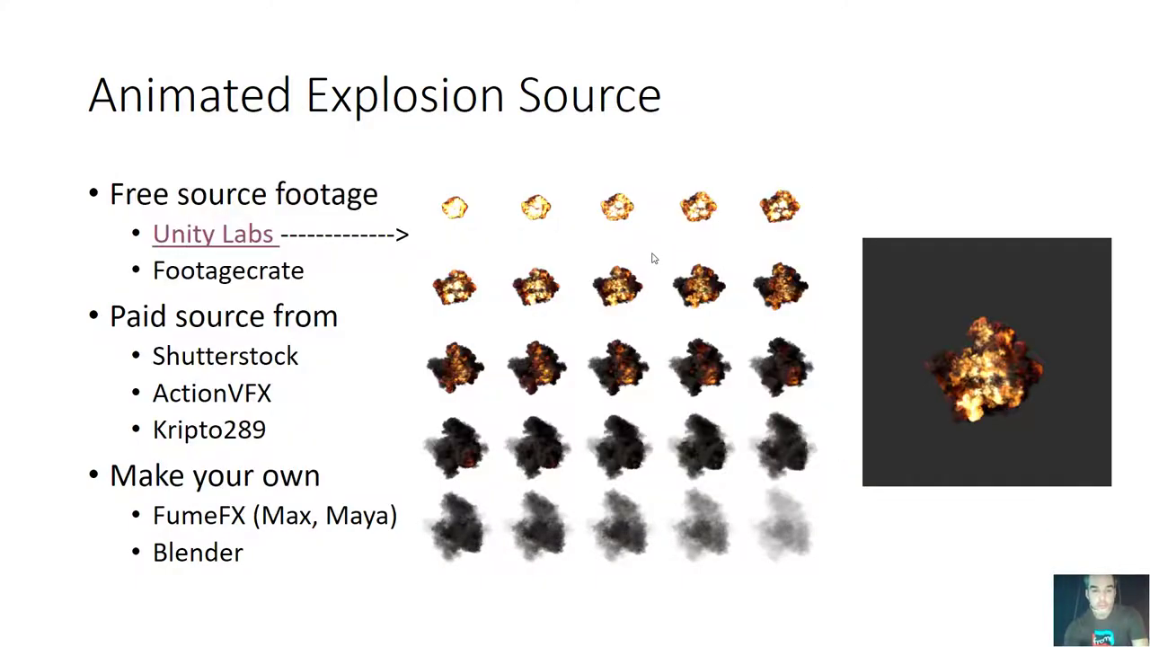
{"action": "key", "text": "Escape"}
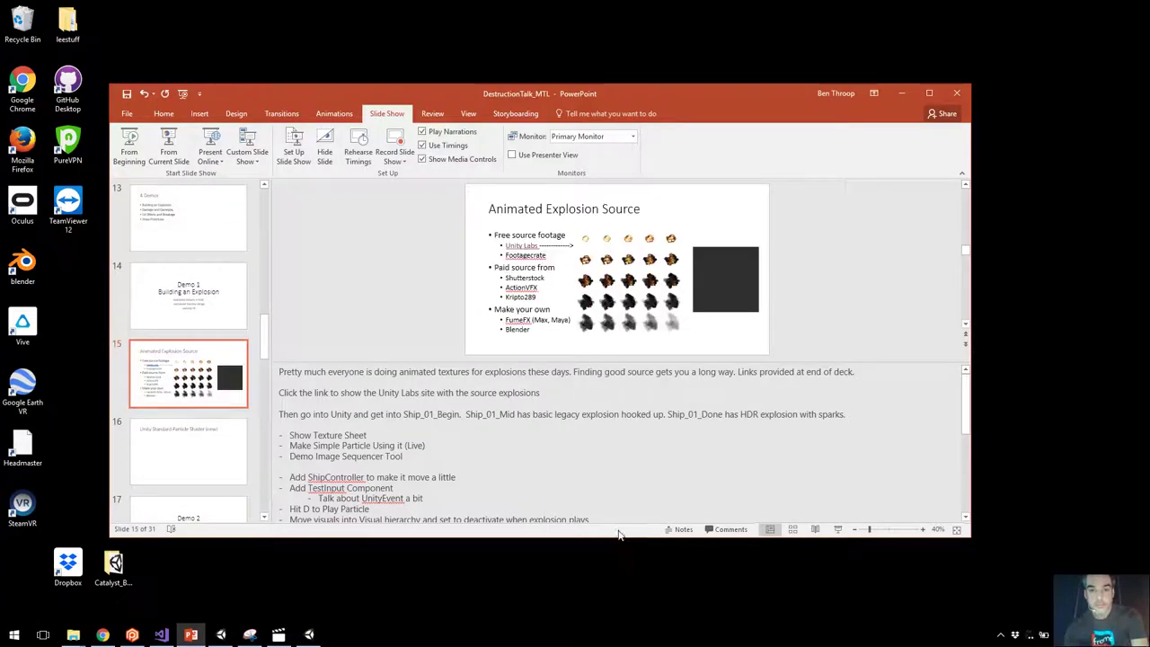
{"action": "left_click", "coordinate": [309, 635]}
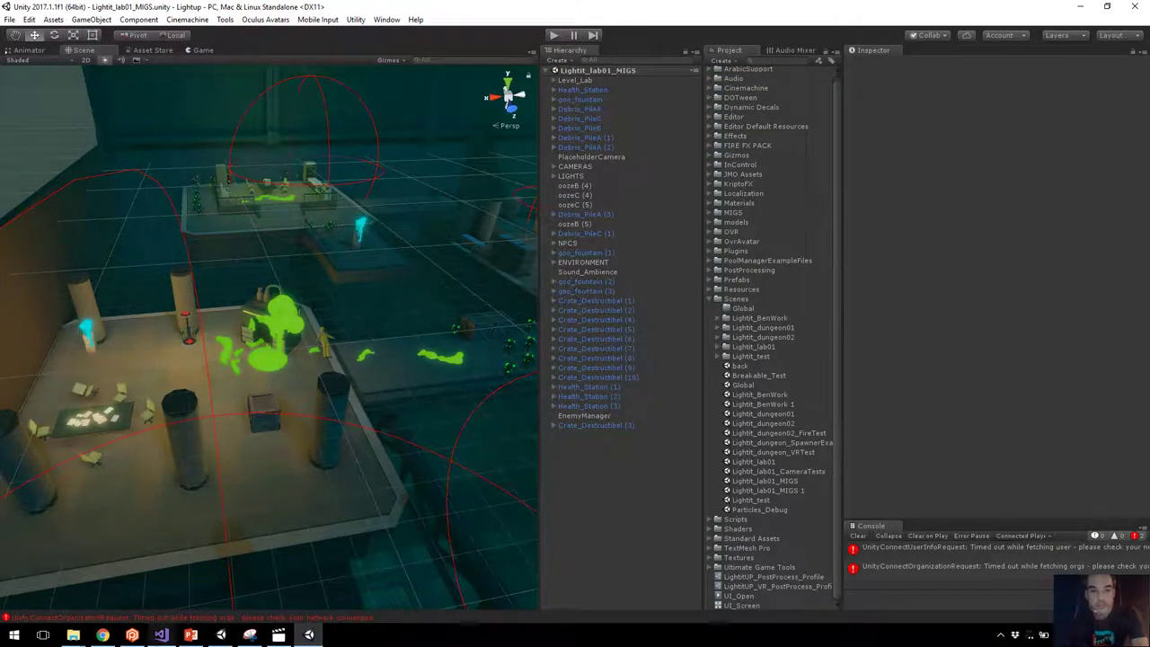
{"action": "left_click", "coordinate": [221, 635]}
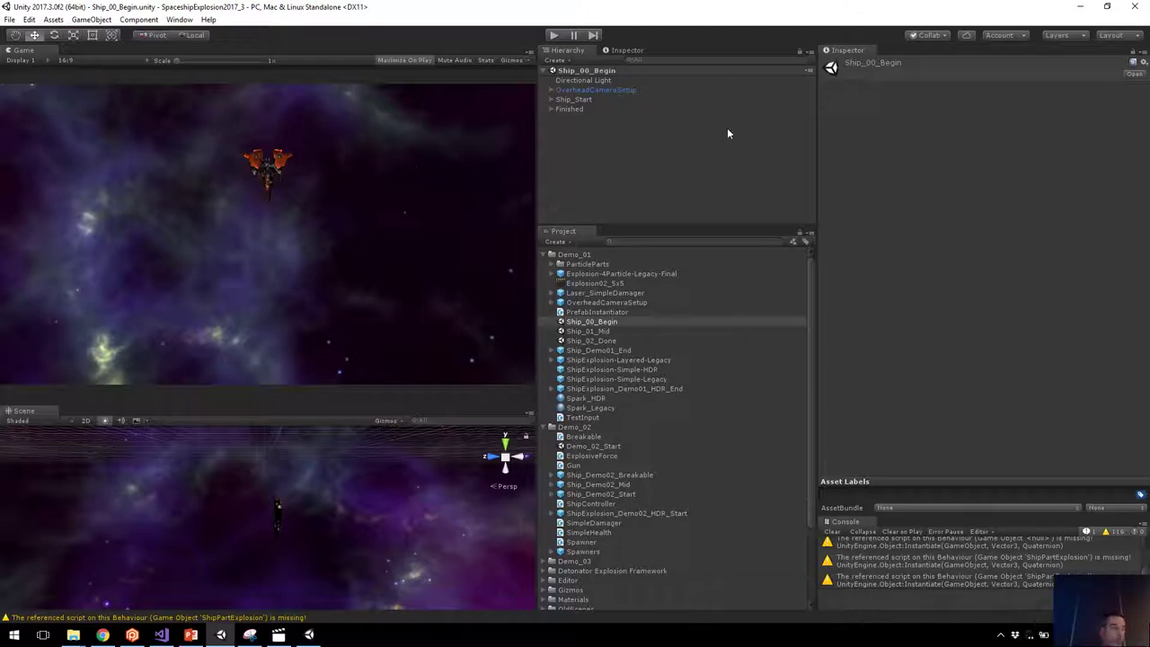
Inspect the Explosion02_5x5 texture sheet from the Demo_01 folder in an enlarged preview.
{"action": "left_click", "coordinate": [681, 172]}
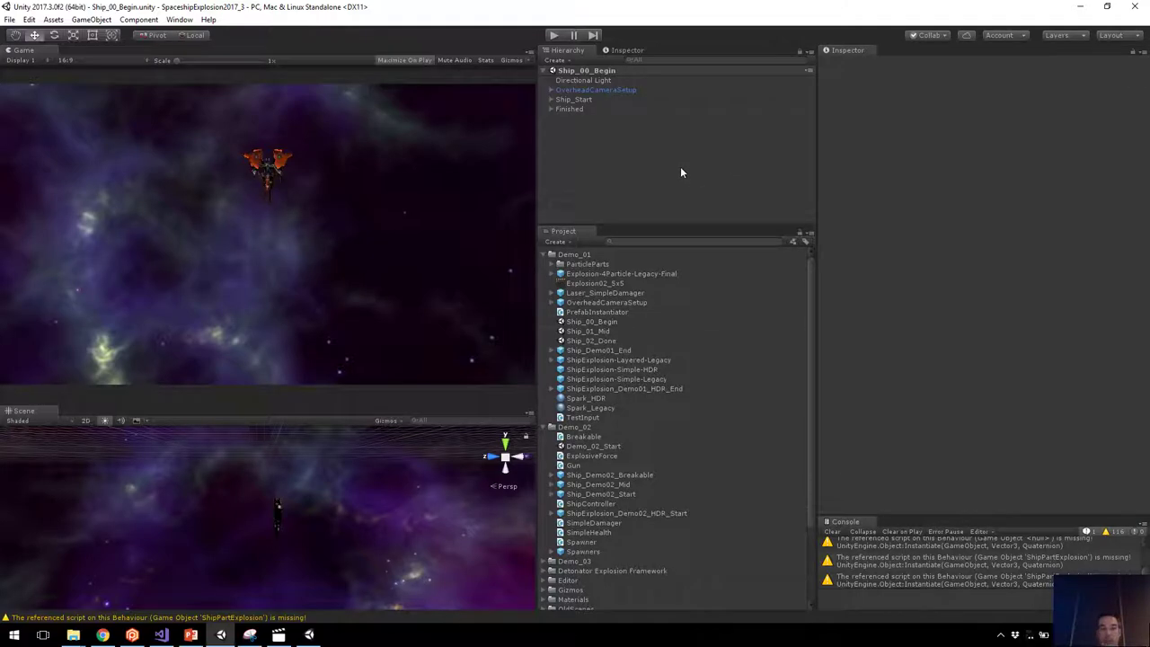
{"action": "left_click", "coordinate": [564, 286]}
{"action": "left_click_drag", "start_coordinate": [981, 433], "coordinate": [980, 336]}
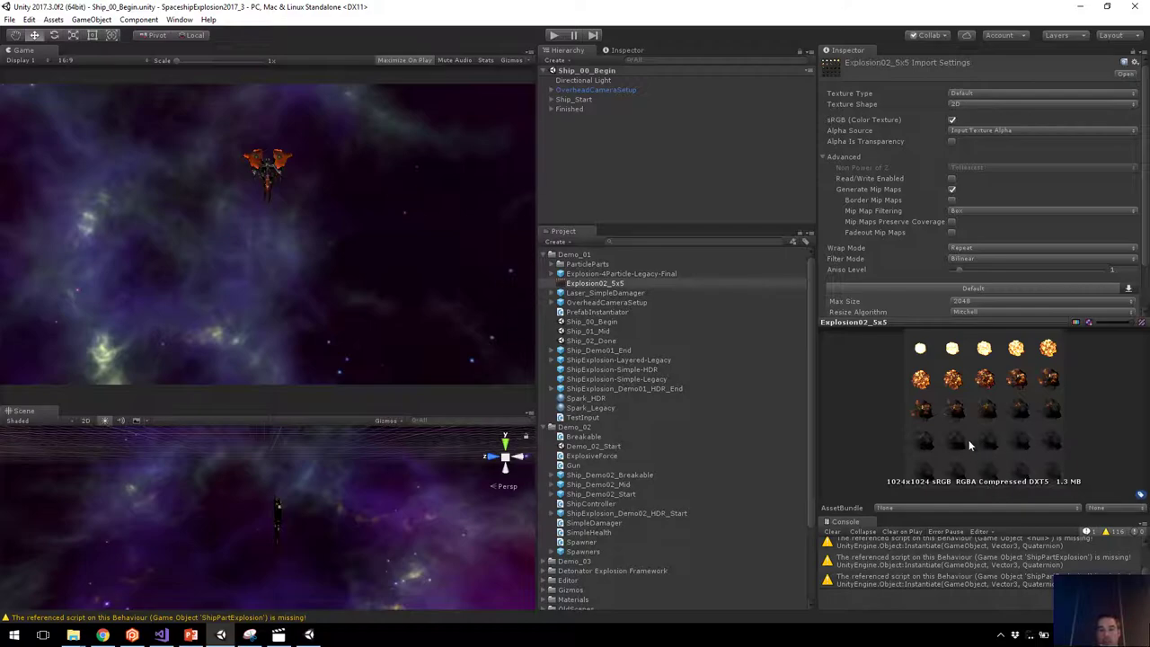
{"action": "left_click_drag", "start_coordinate": [973, 513], "coordinate": [962, 568]}
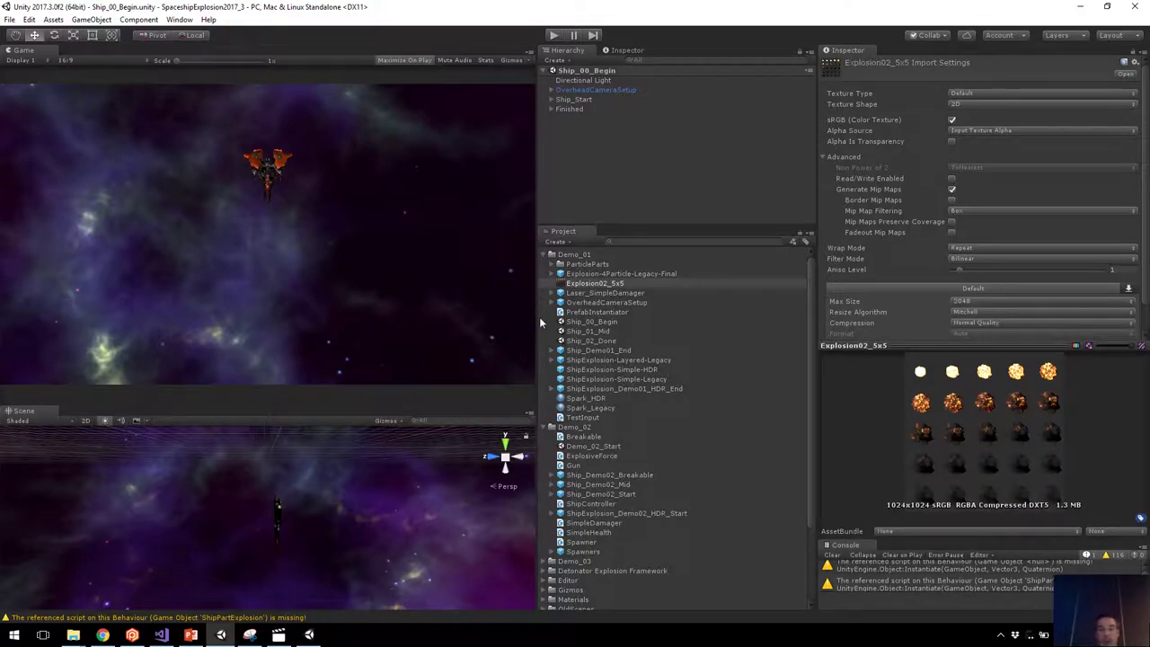
Add a particle system to the scene and move it down to a Y position of about -6.94, near the ship.
{"action": "left_click", "coordinate": [90, 19]}
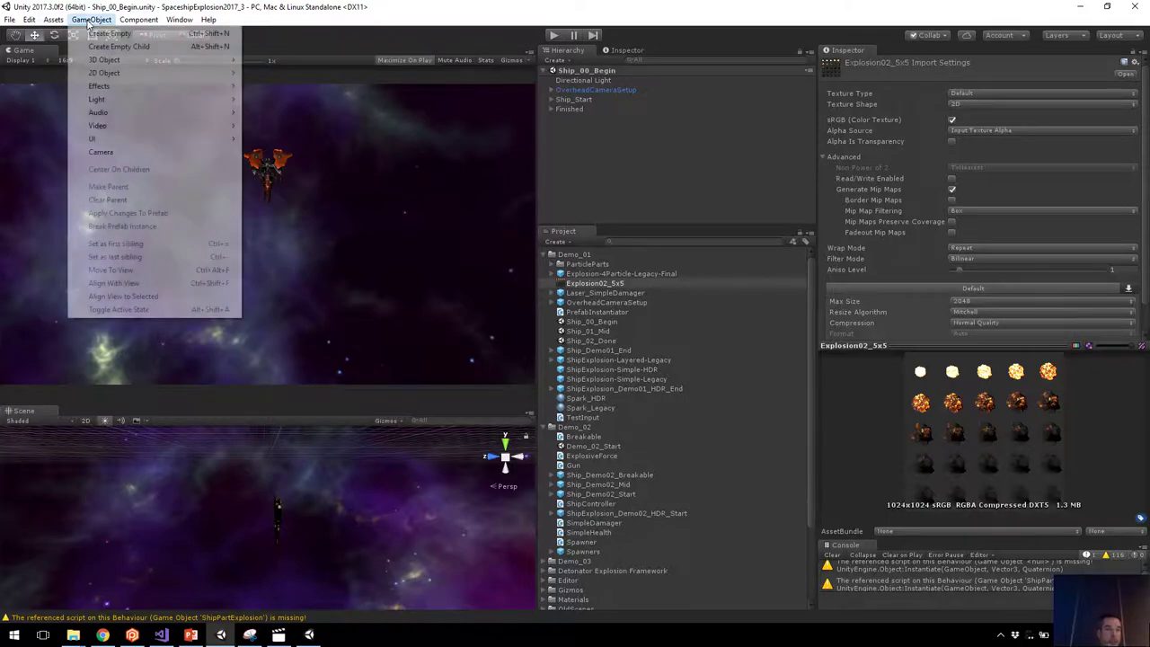
{"action": "mouse_move", "coordinate": [106, 63]}
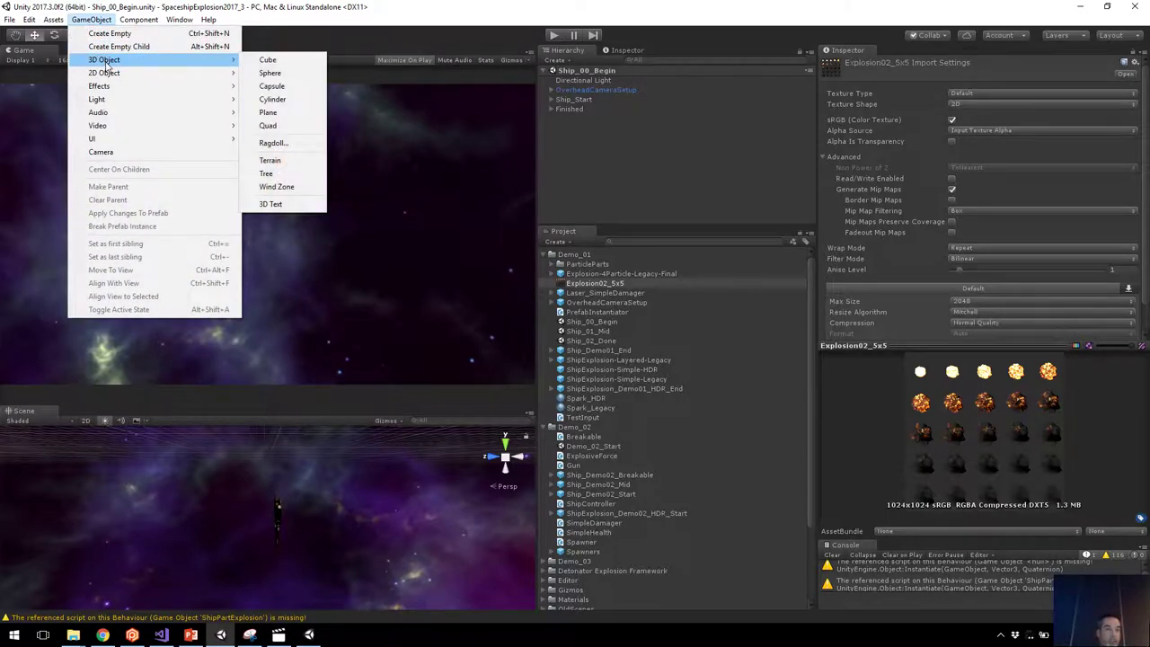
{"action": "mouse_move", "coordinate": [112, 87]}
{"action": "left_click", "coordinate": [269, 87]}
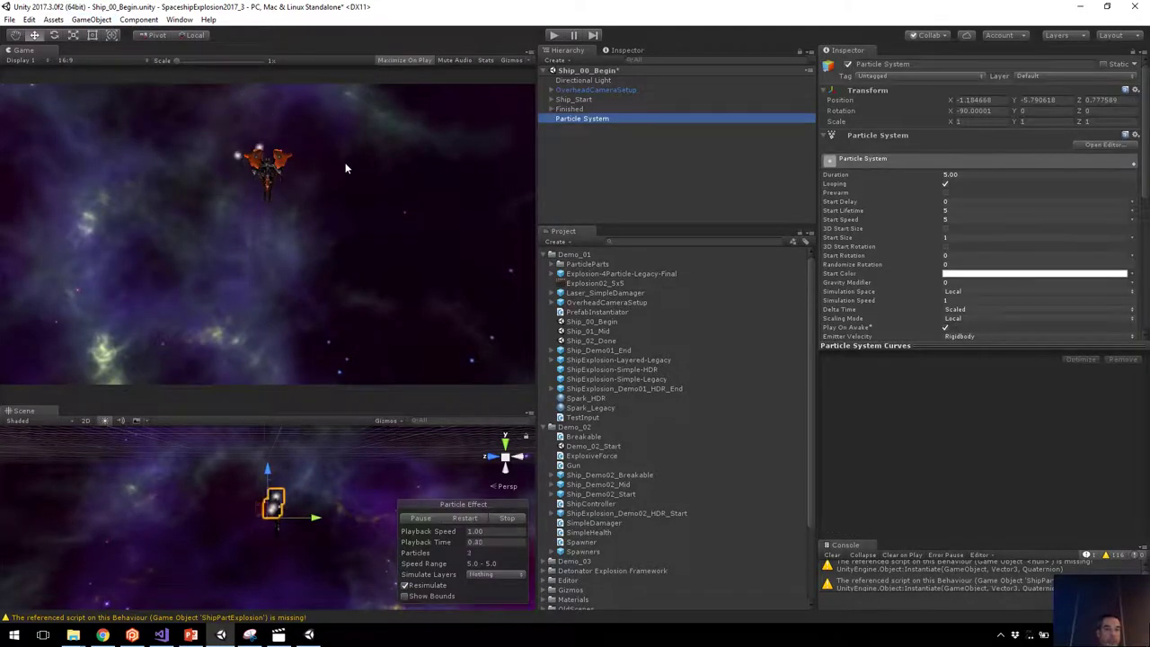
{"action": "left_click", "coordinate": [323, 249]}
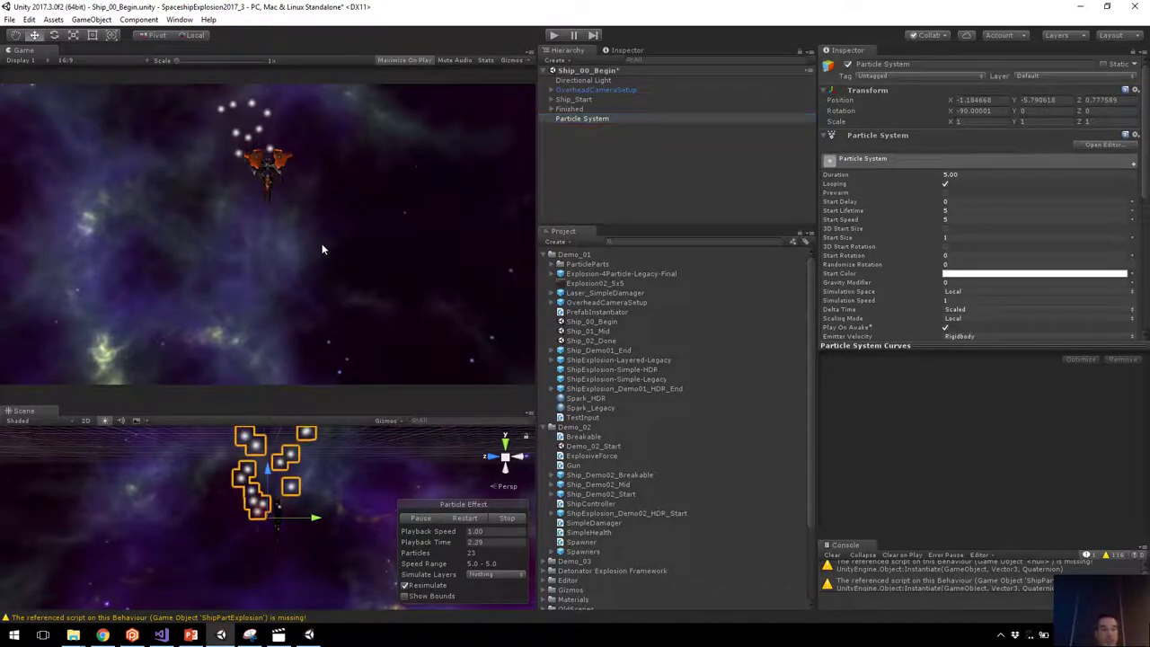
{"action": "left_click_drag", "start_coordinate": [337, 531], "coordinate": [268, 488]}
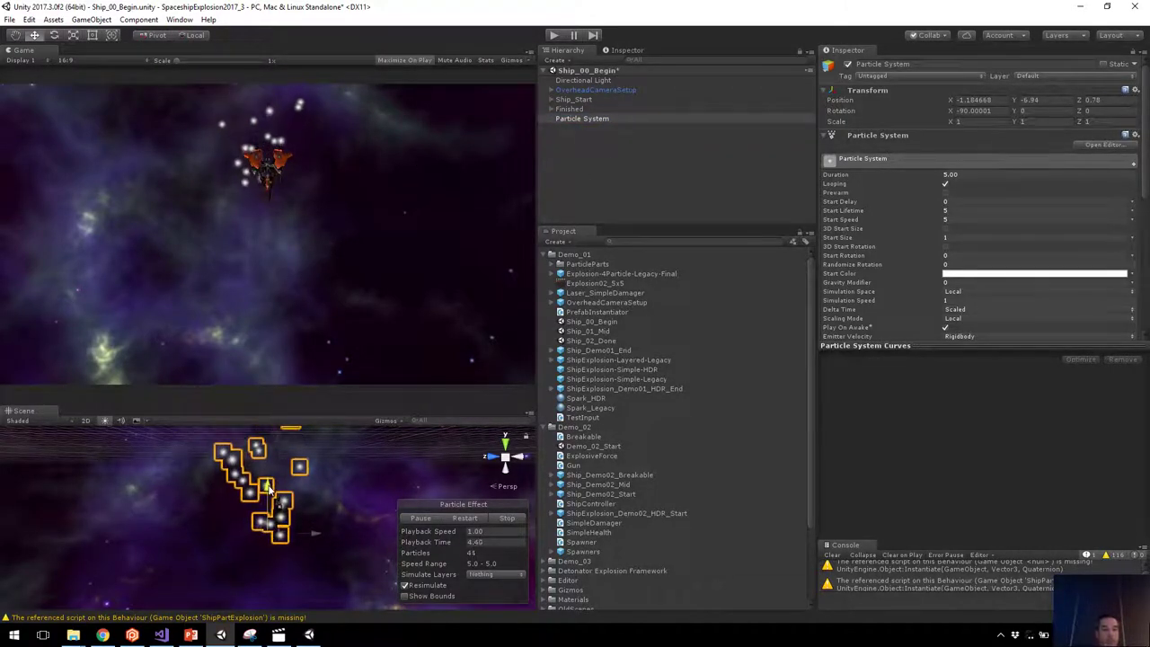
Enable the Texture Sheet Animation module on the new particle system.
{"action": "scroll", "coordinate": [928, 296], "scroll_direction": "down", "scroll_amount": 6}
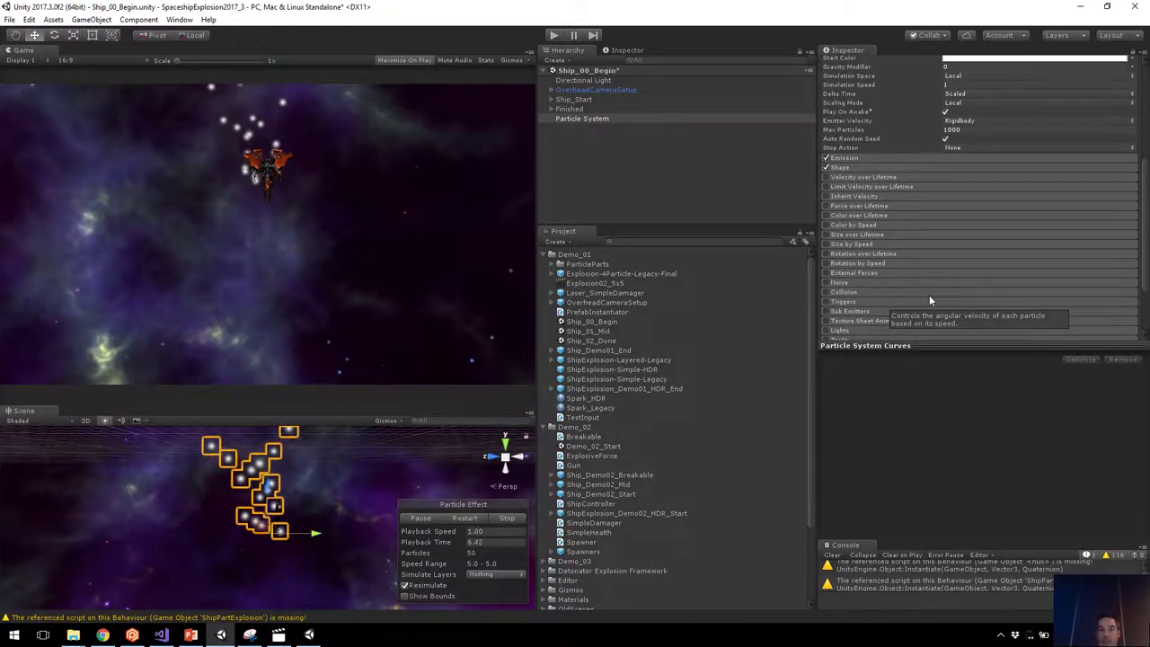
{"action": "scroll", "coordinate": [929, 295], "scroll_direction": "down", "scroll_amount": 3}
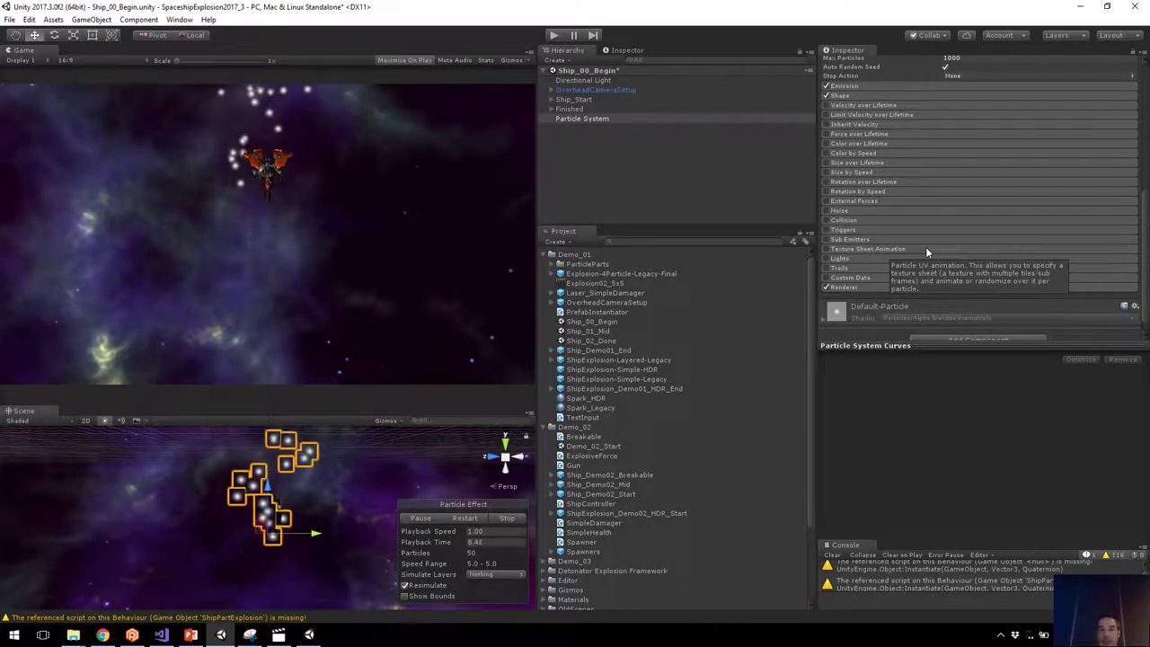
{"action": "left_click", "coordinate": [860, 250]}
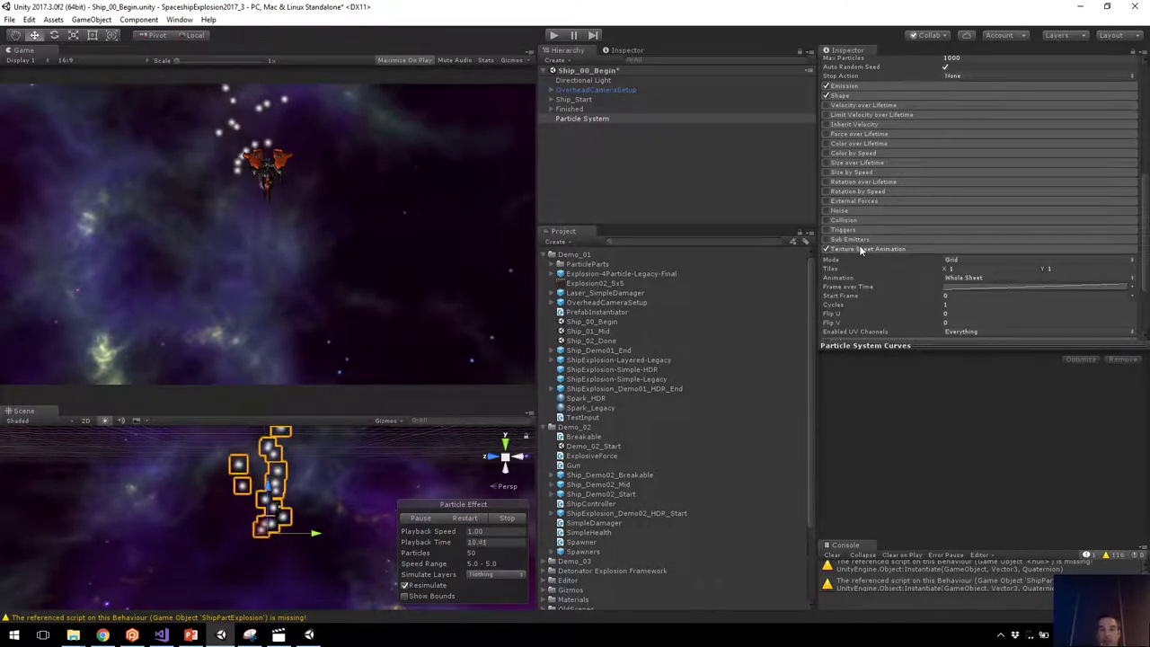
{"action": "scroll", "coordinate": [860, 251], "scroll_direction": "down", "scroll_amount": 2}
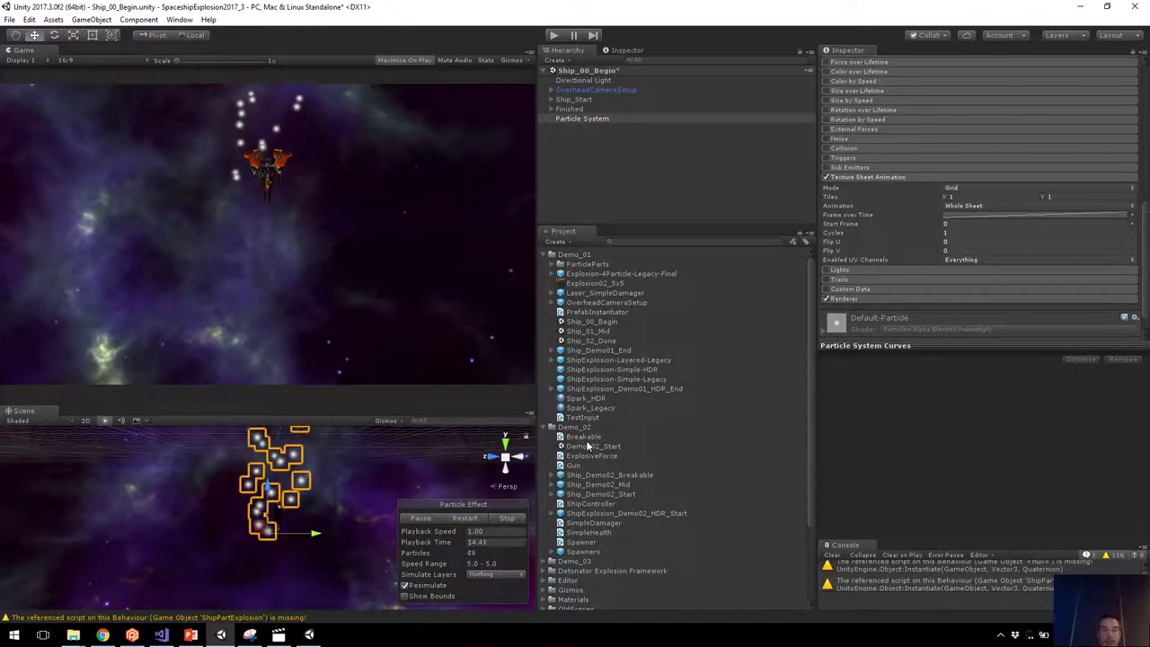
Look through the project's Materials folder and inspect the Explosion_A material.
{"action": "scroll", "coordinate": [584, 449], "scroll_direction": "down", "scroll_amount": 3}
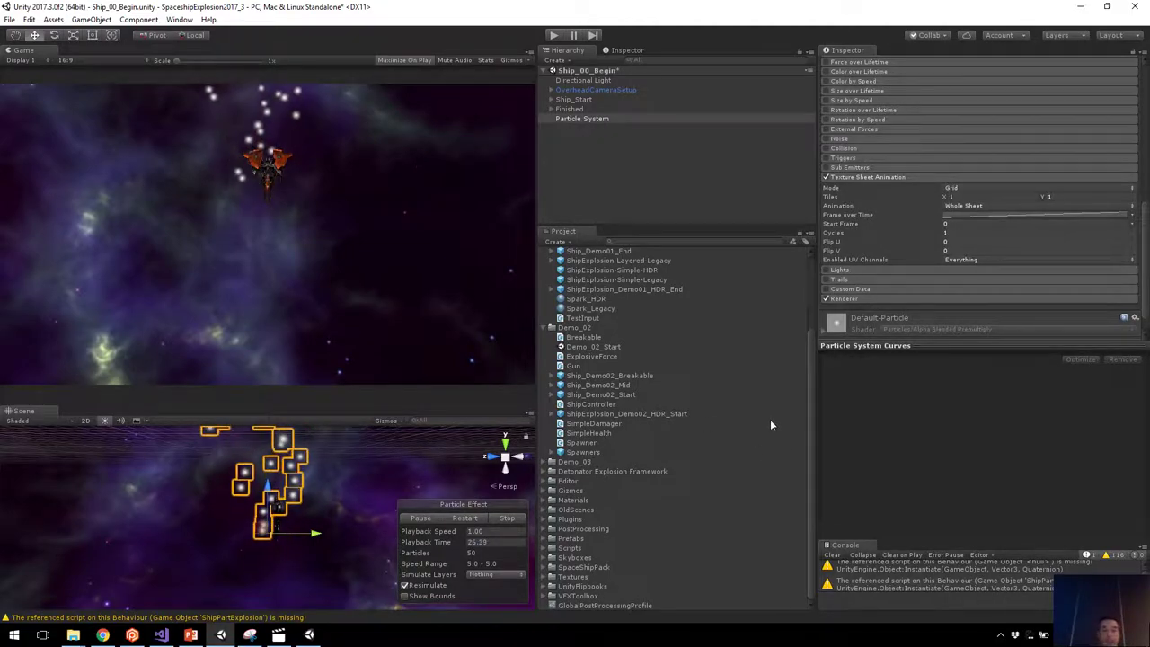
{"action": "scroll", "coordinate": [611, 450], "scroll_direction": "up", "scroll_amount": 3}
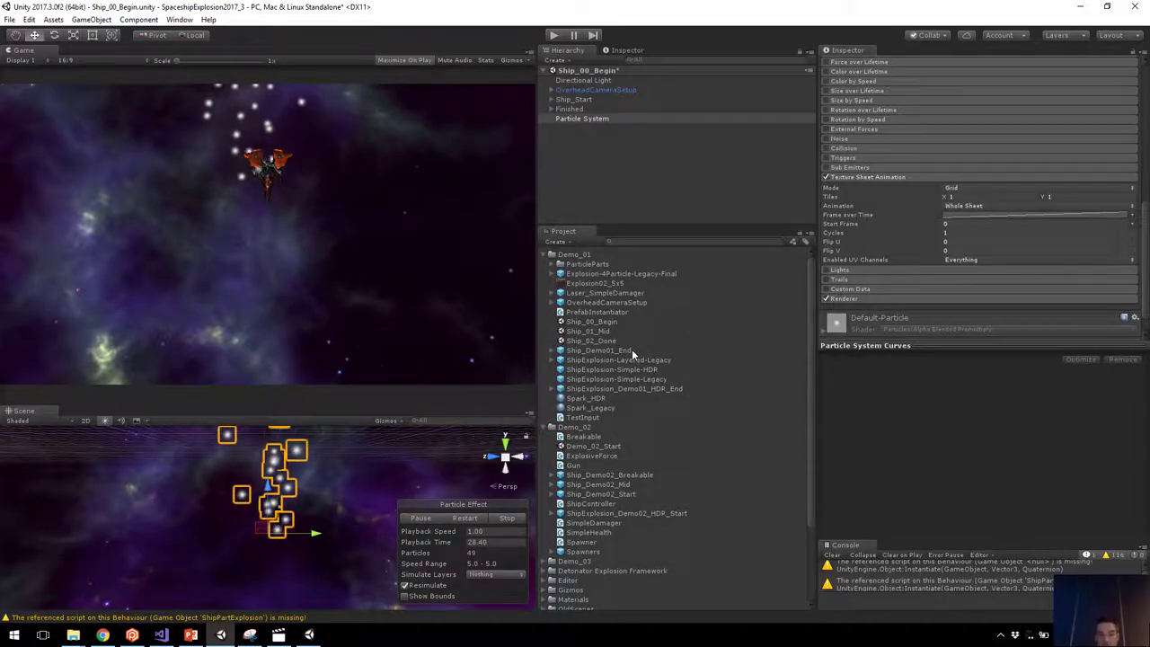
{"action": "scroll", "coordinate": [632, 353], "scroll_direction": "down", "scroll_amount": 3}
{"action": "left_click", "coordinate": [551, 500]}
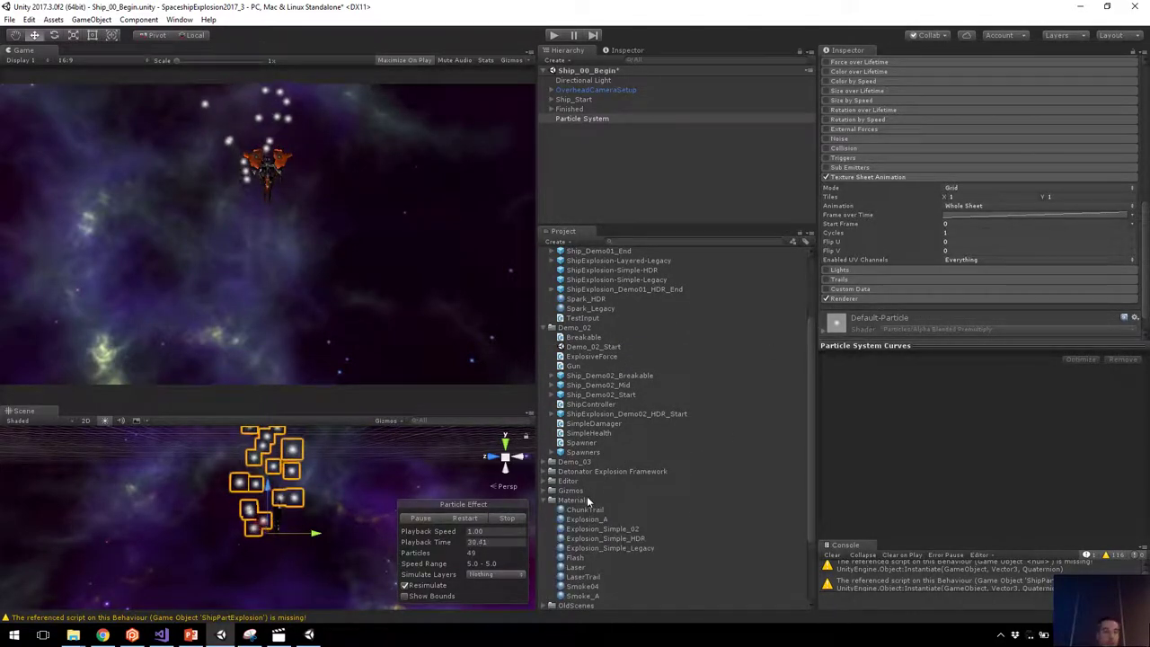
{"action": "scroll", "coordinate": [594, 500], "scroll_direction": "down", "scroll_amount": 1}
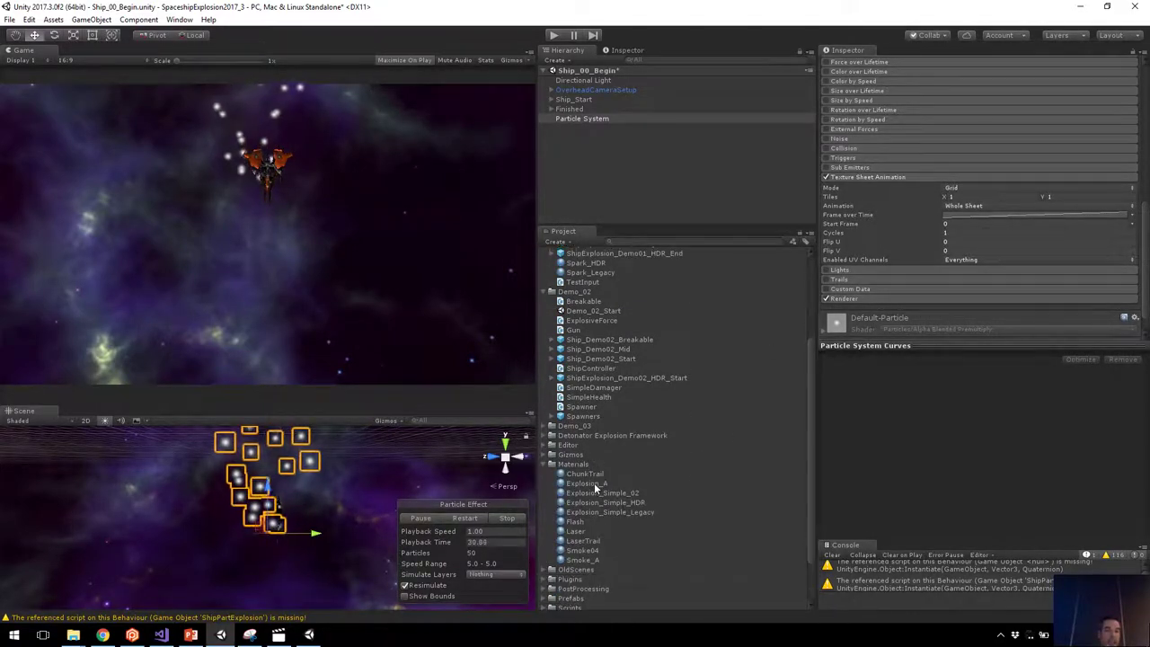
{"action": "left_click", "coordinate": [601, 485]}
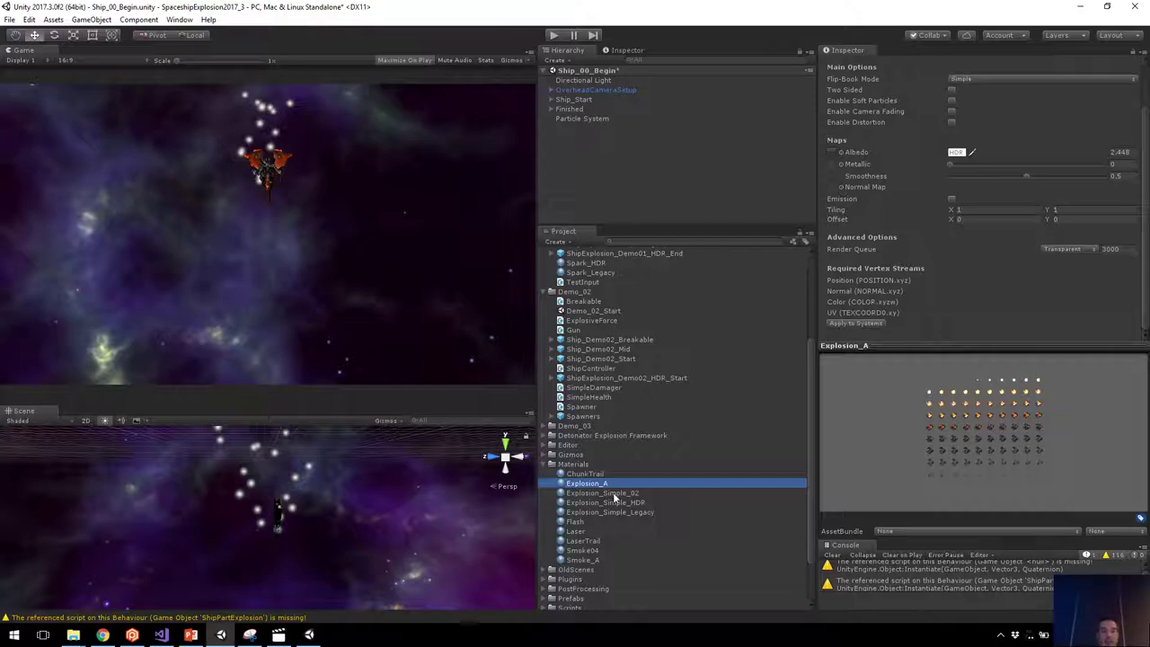
Create a new material named TestExplosion in the Demo_01 folder.
{"action": "scroll", "coordinate": [581, 302], "scroll_direction": "up", "scroll_amount": 5}
{"action": "left_click", "coordinate": [602, 283]}
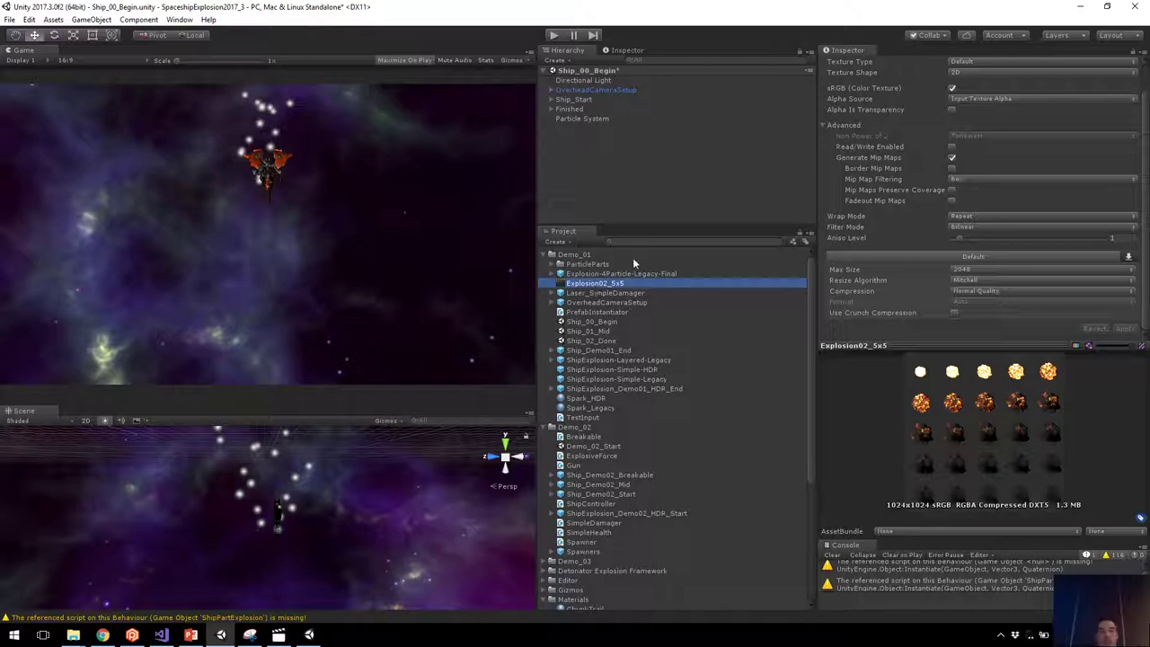
{"action": "right_click", "coordinate": [579, 256]}
{"action": "mouse_move", "coordinate": [616, 262]}
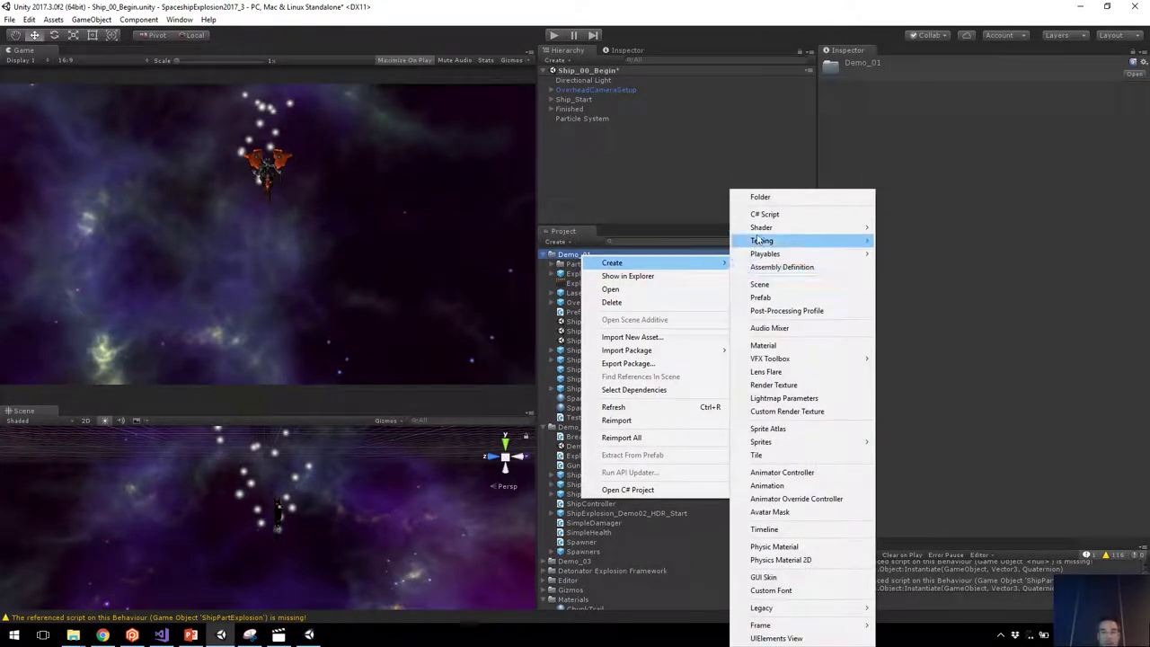
{"action": "left_click", "coordinate": [763, 345]}
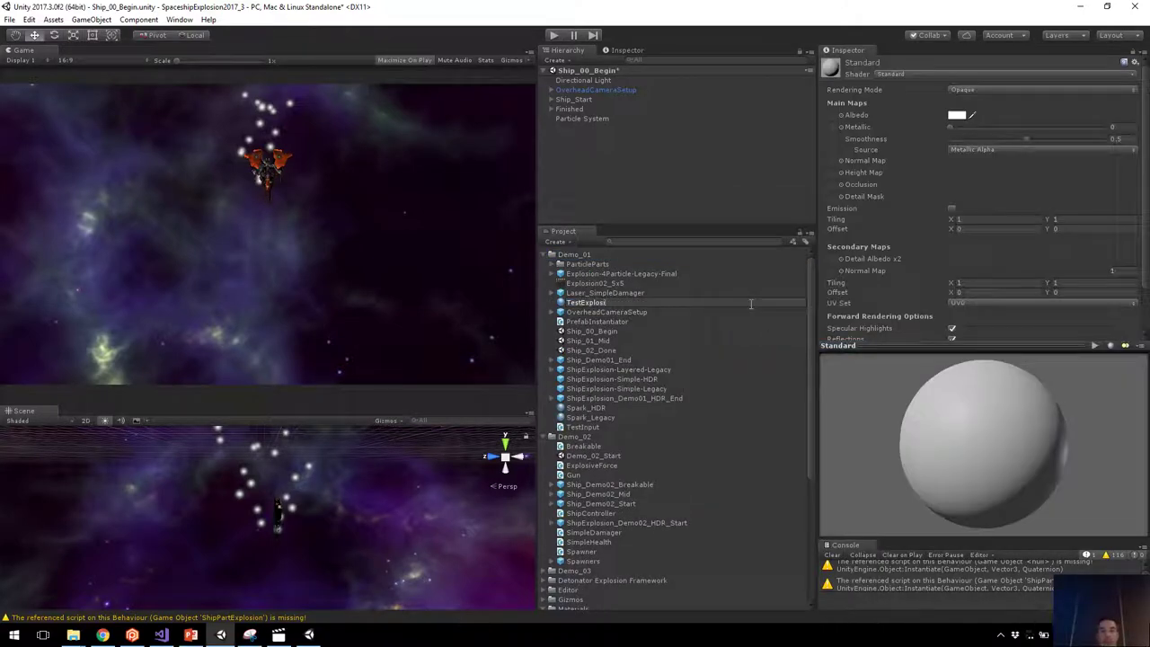
{"action": "key", "text": "Return"}
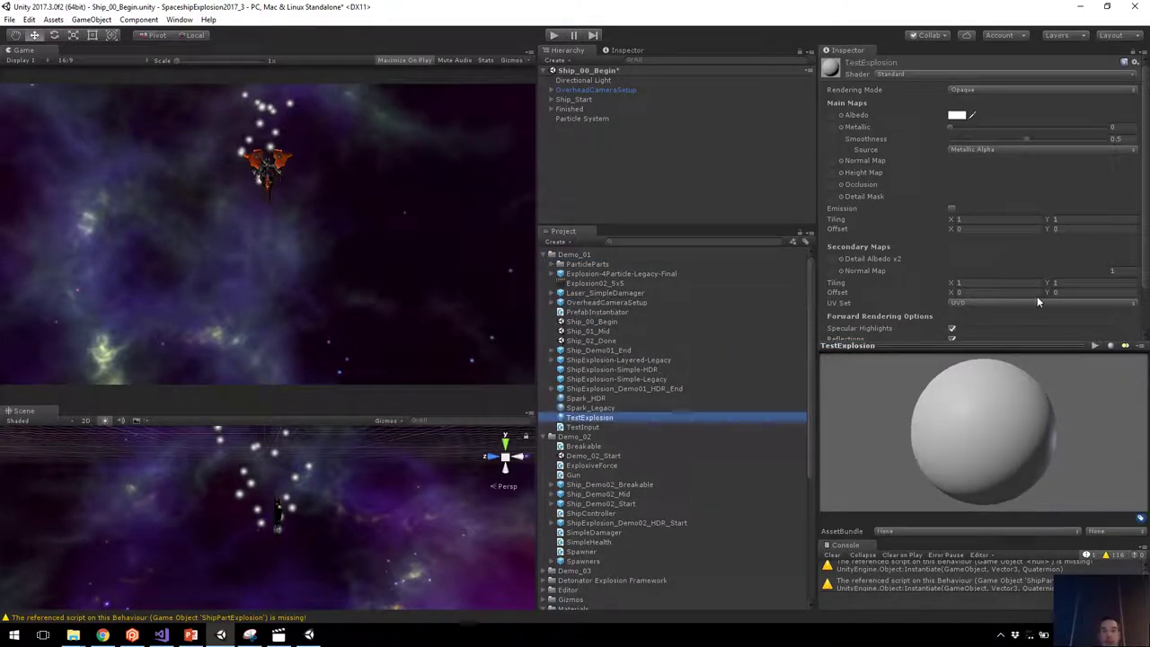
Give the TestExplosion material the Particles/Alpha Blended shader and assign Explosion02_5x5 as its particle texture.
{"action": "left_click", "coordinate": [901, 72]}
{"action": "mouse_move", "coordinate": [926, 220]}
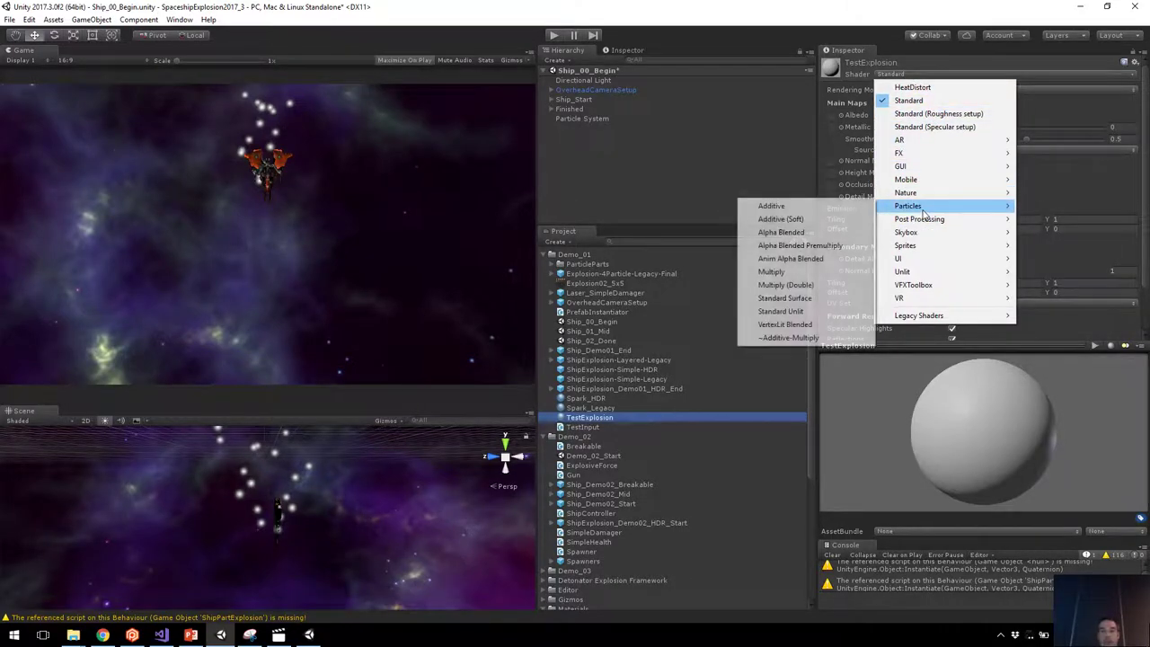
{"action": "left_click", "coordinate": [796, 233]}
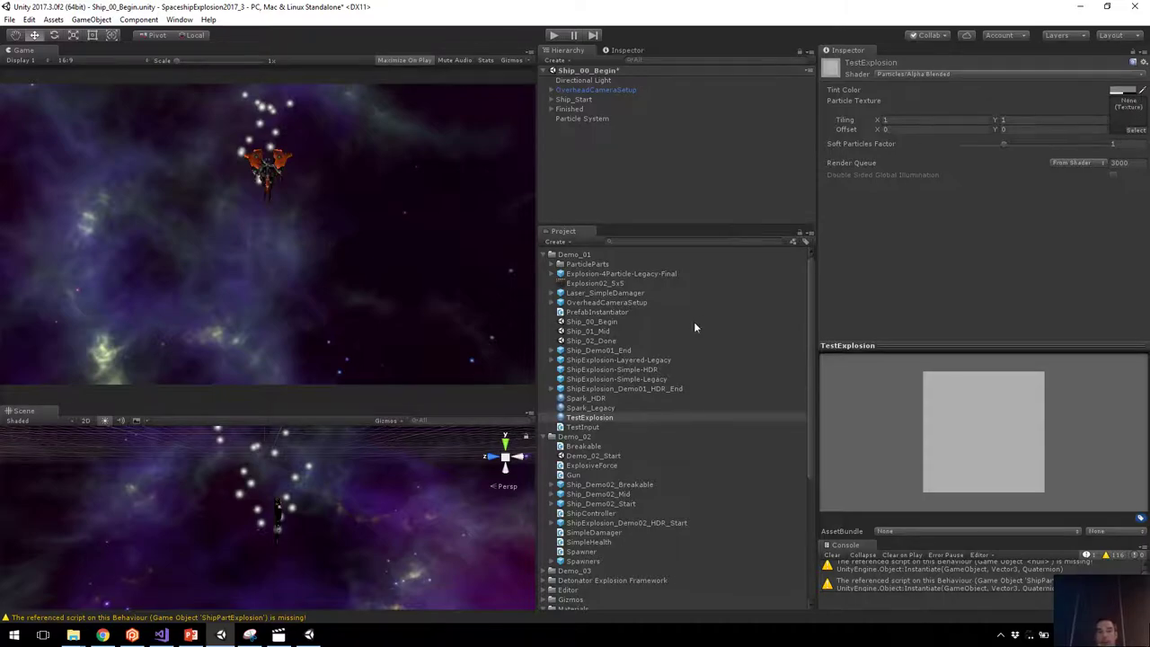
{"action": "left_click_drag", "start_coordinate": [1106, 113], "coordinate": [1108, 114]}
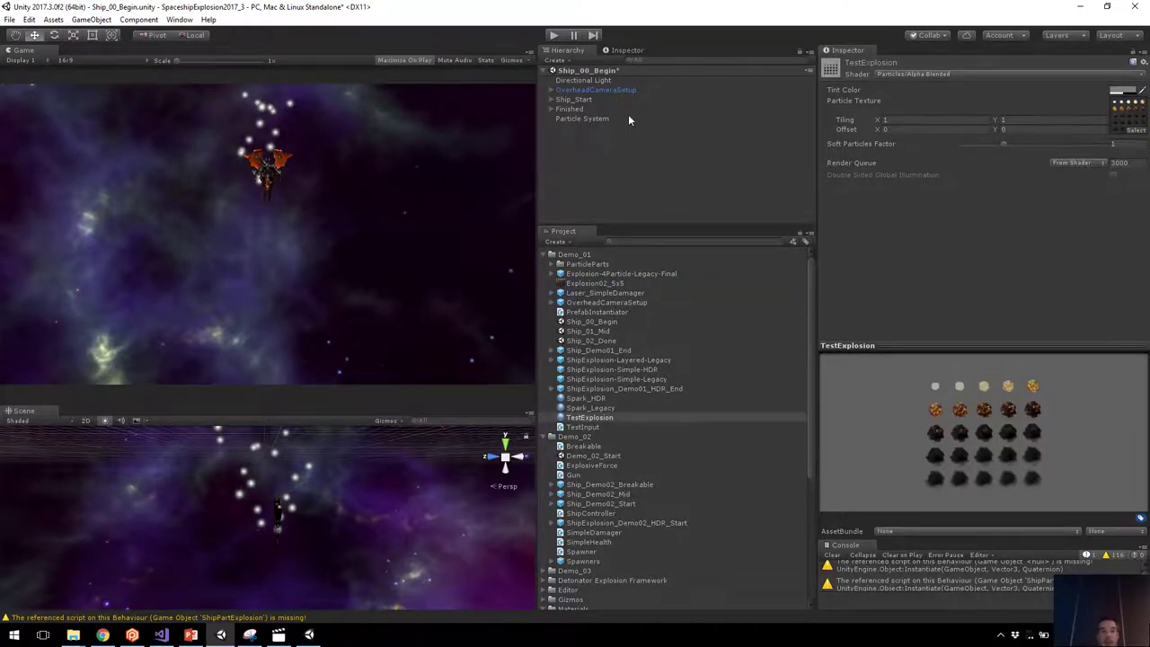
Assign the TestExplosion material to the Renderer module of the particle system.
{"action": "left_click", "coordinate": [586, 118]}
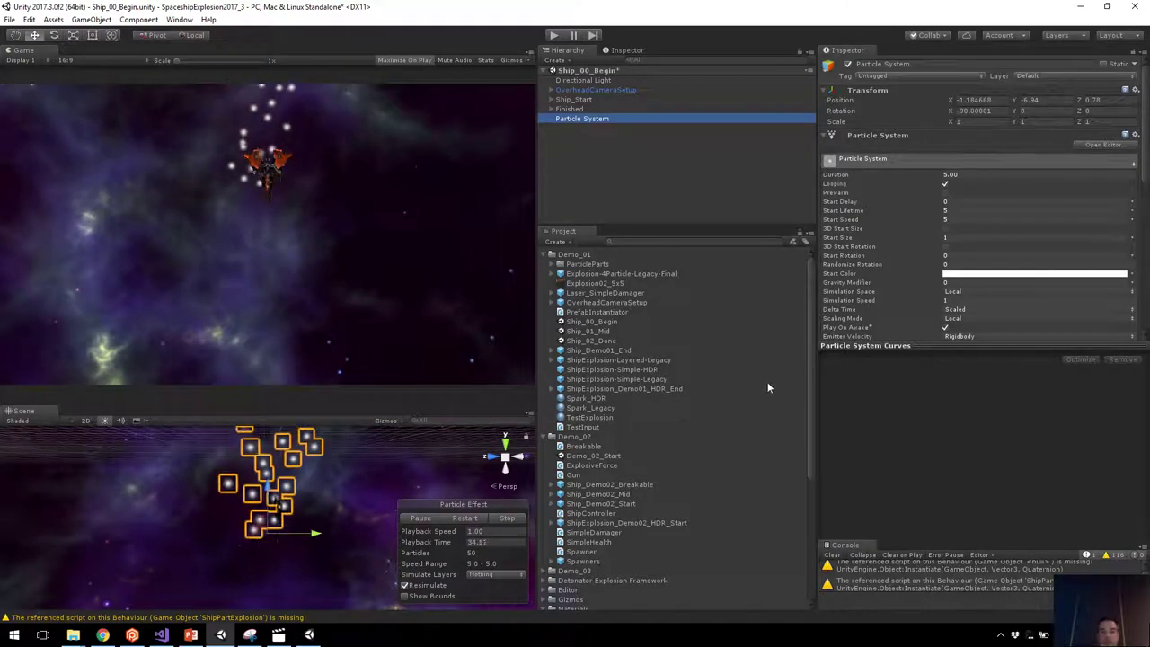
{"action": "scroll", "coordinate": [919, 272], "scroll_direction": "down", "scroll_amount": 10}
{"action": "left_click", "coordinate": [888, 271]}
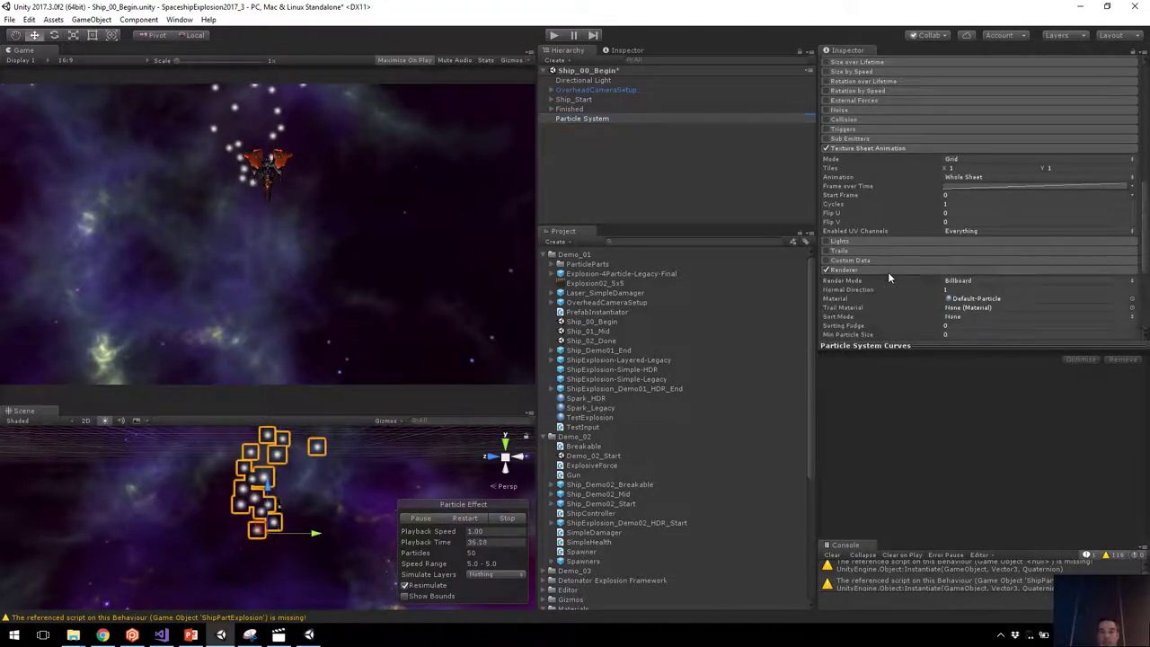
{"action": "scroll", "coordinate": [899, 276], "scroll_direction": "down", "scroll_amount": 3}
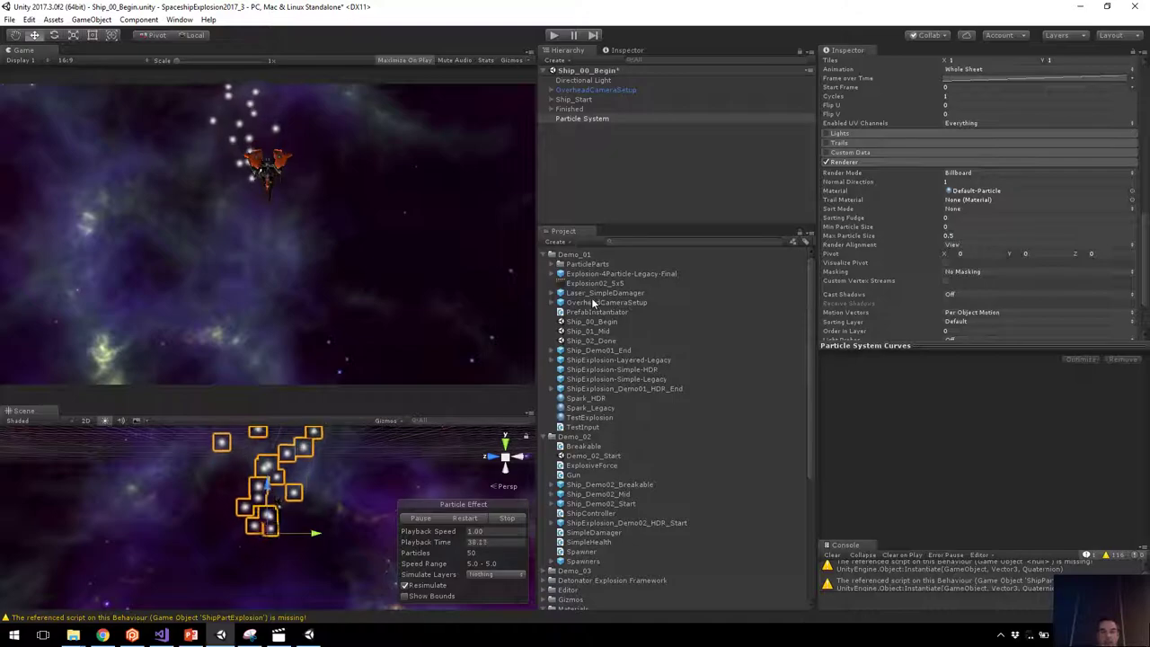
{"action": "left_click_drag", "start_coordinate": [587, 418], "coordinate": [981, 193]}
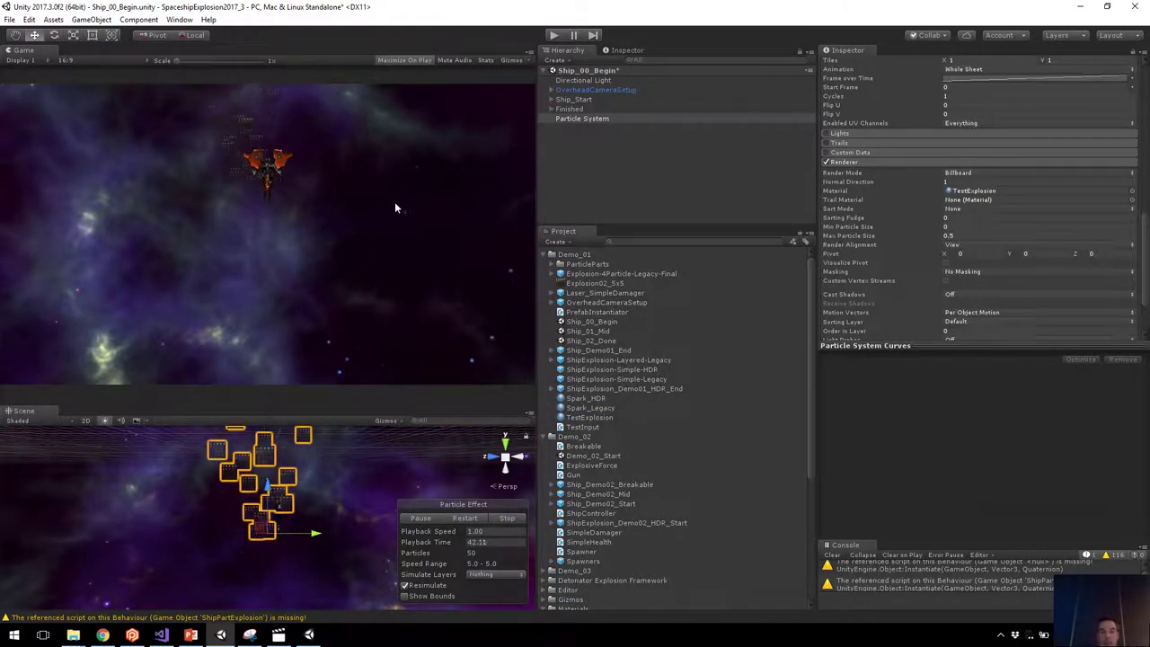
Set the particle system's Start Speed to 1.
{"action": "scroll", "coordinate": [979, 224], "scroll_direction": "up", "scroll_amount": 10}
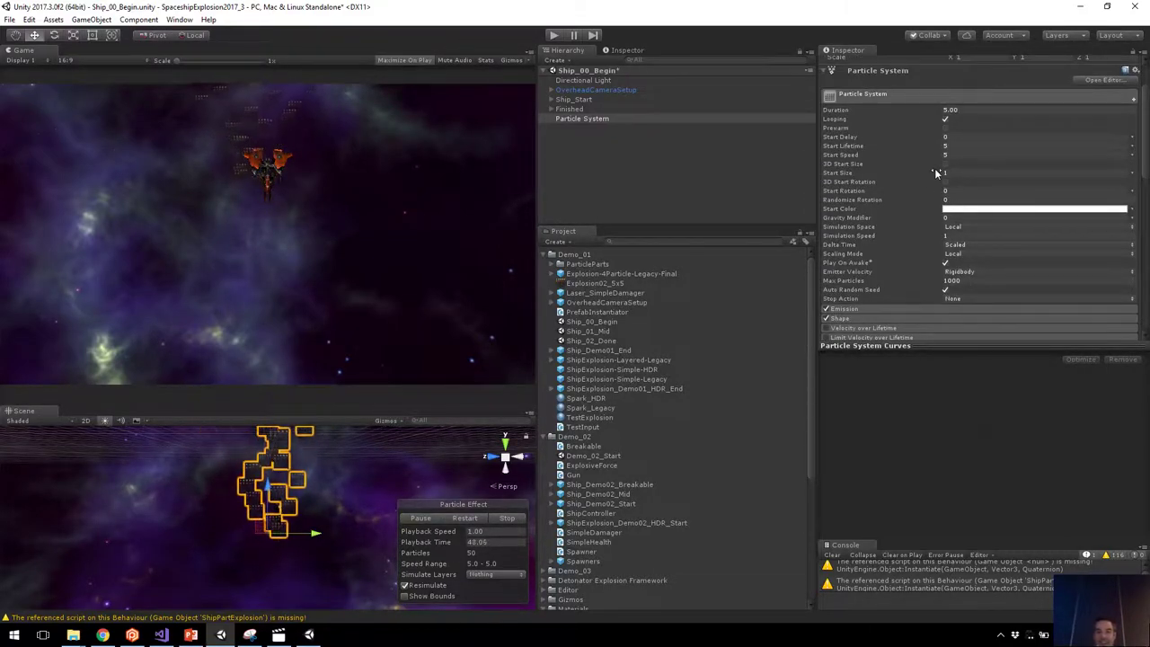
{"action": "left_click", "coordinate": [976, 154]}
{"action": "type", "text": "1"}
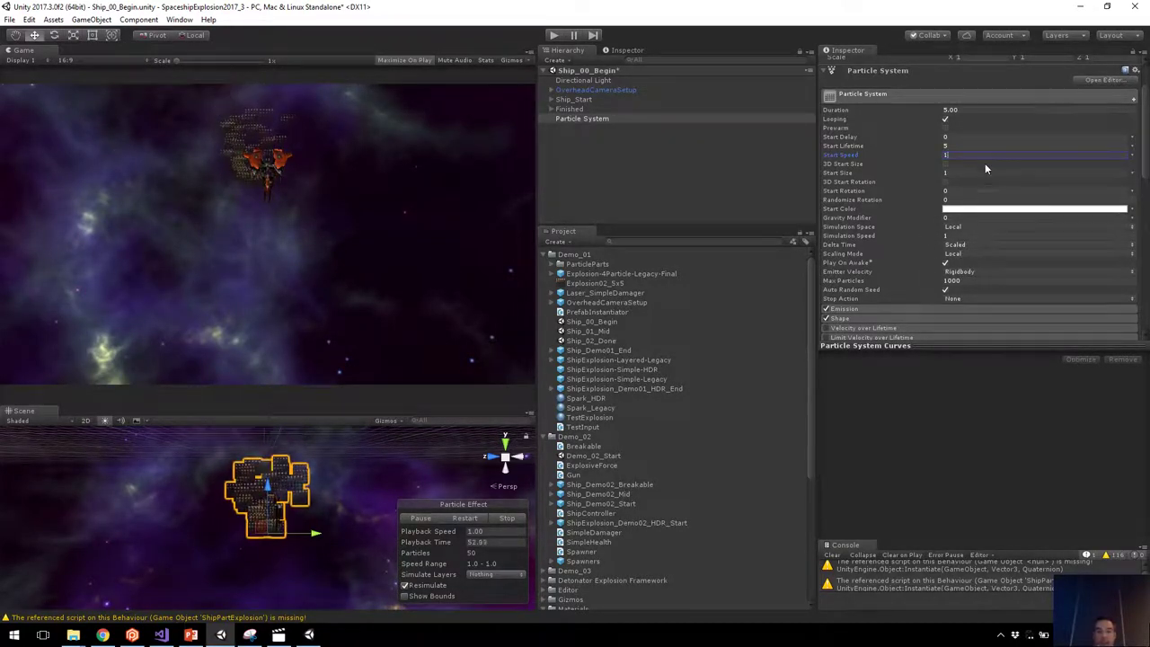
Set the Texture Sheet Animation tiles to 5 by 5 and enlarge the Scene view to watch the effect.
{"action": "scroll", "coordinate": [972, 216], "scroll_direction": "down", "scroll_amount": 2}
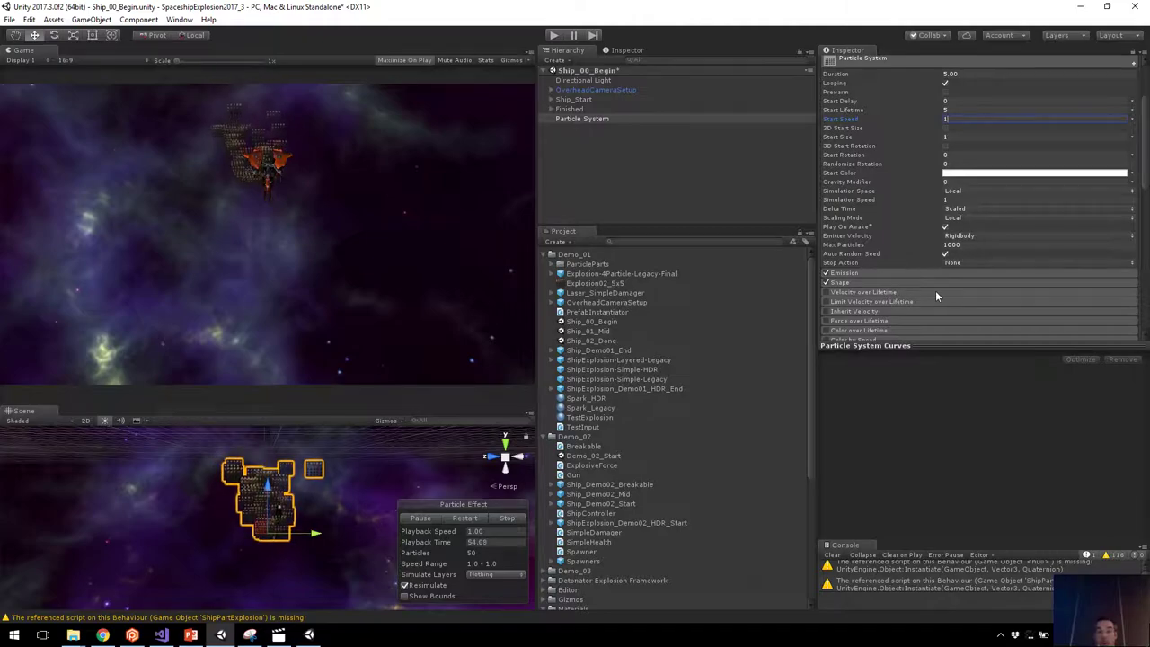
{"action": "scroll", "coordinate": [934, 286], "scroll_direction": "down", "scroll_amount": 5}
{"action": "scroll", "coordinate": [929, 288], "scroll_direction": "down", "scroll_amount": 4}
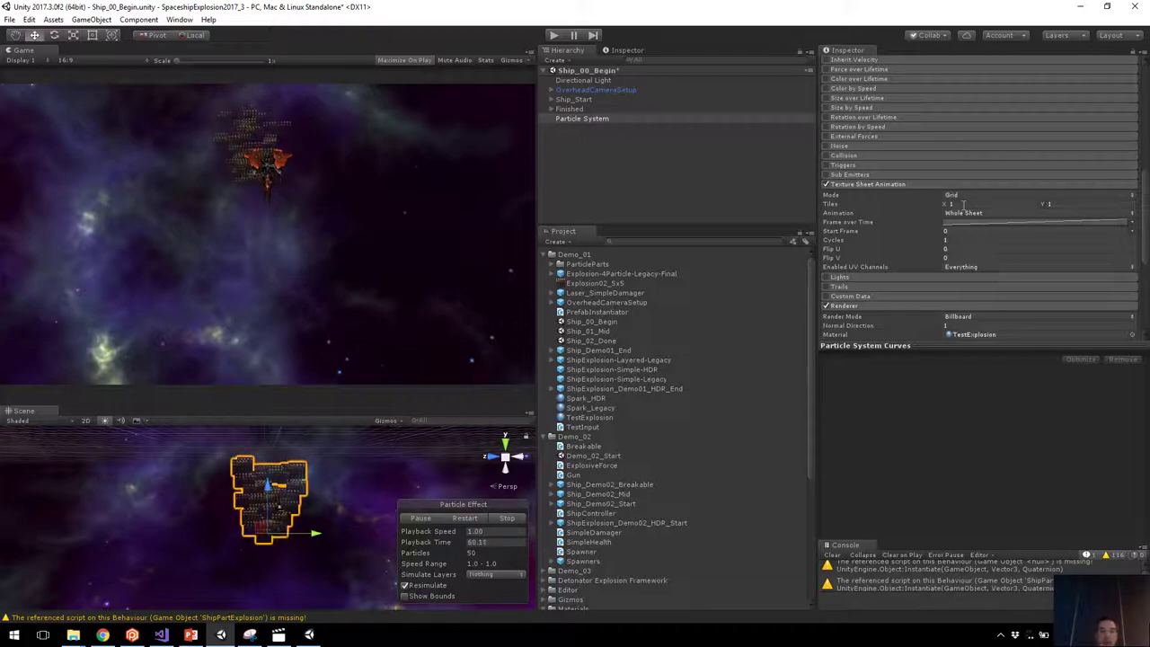
{"action": "left_click", "coordinate": [960, 204]}
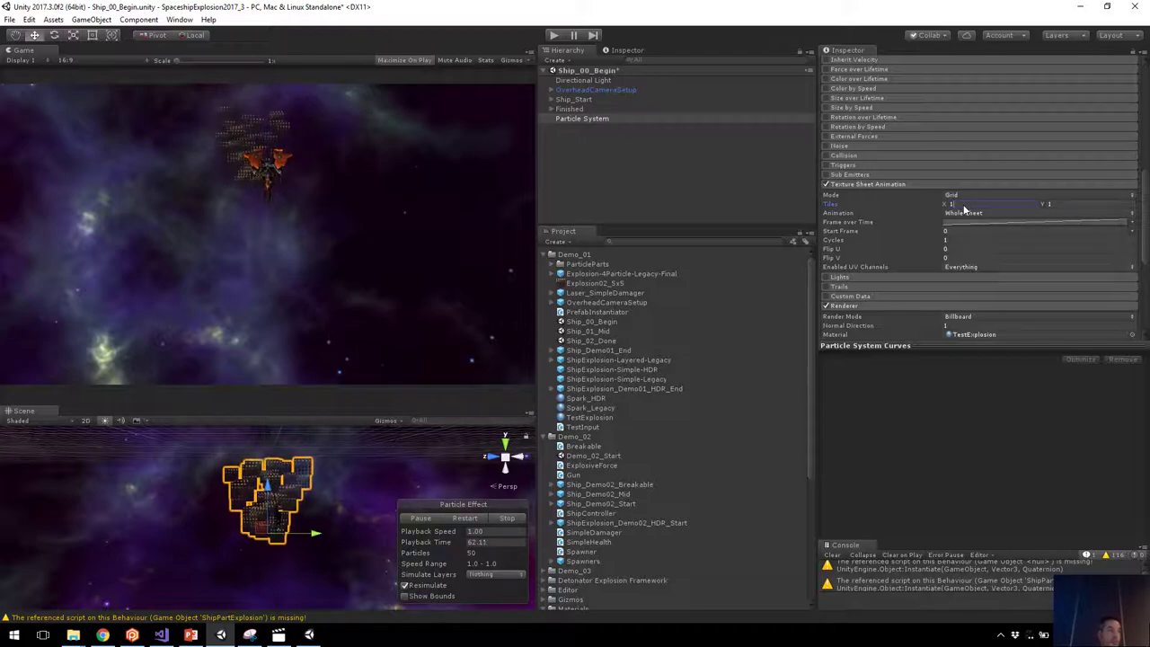
{"action": "left_click", "coordinate": [1048, 204]}
{"action": "type", "text": "5"}
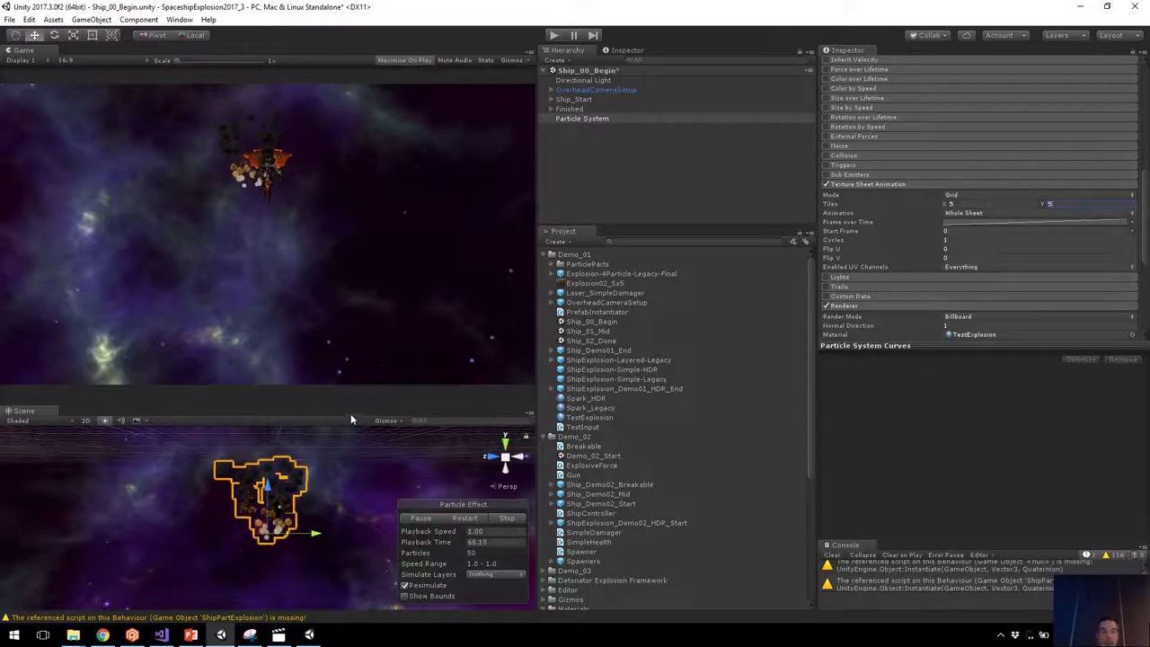
{"action": "left_click_drag", "start_coordinate": [349, 407], "coordinate": [270, 272]}
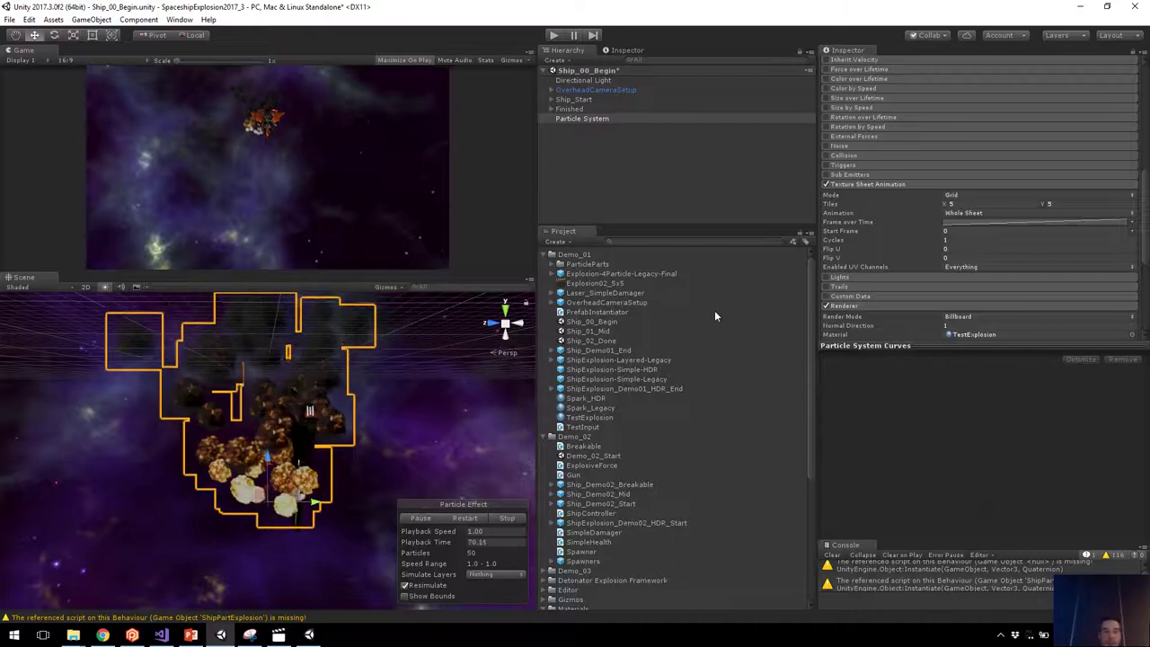
Set the Emission module's Rate over Time to 0.
{"action": "scroll", "coordinate": [961, 254], "scroll_direction": "up", "scroll_amount": 3}
{"action": "scroll", "coordinate": [956, 238], "scroll_direction": "up", "scroll_amount": 10}
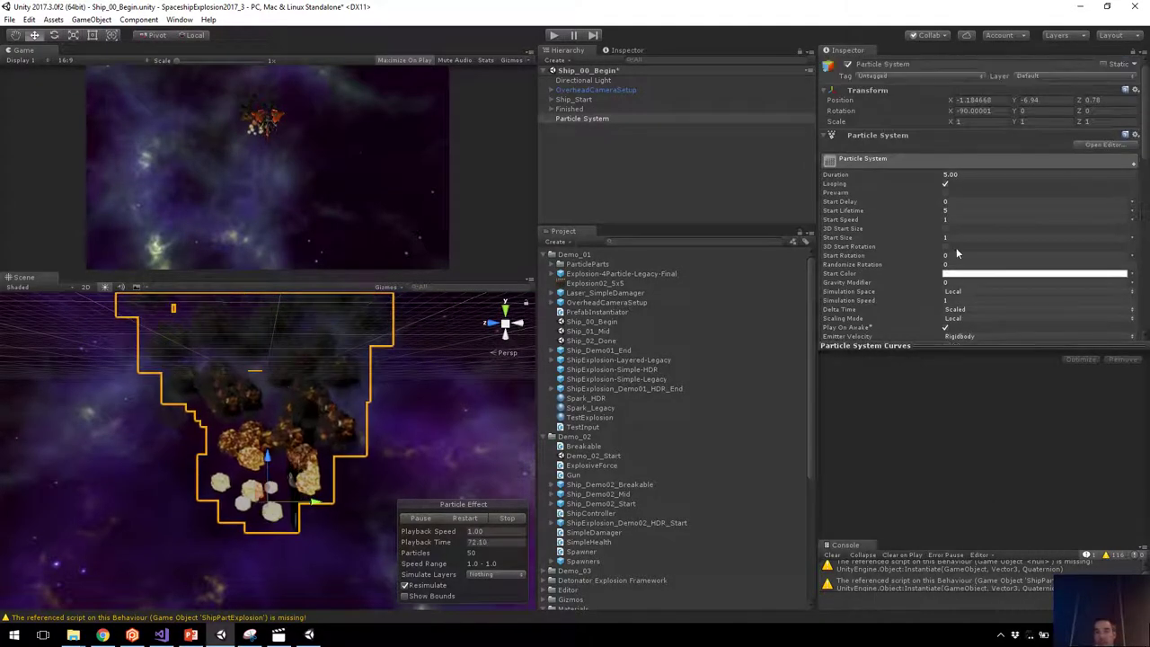
{"action": "scroll", "coordinate": [930, 244], "scroll_direction": "down", "scroll_amount": 4}
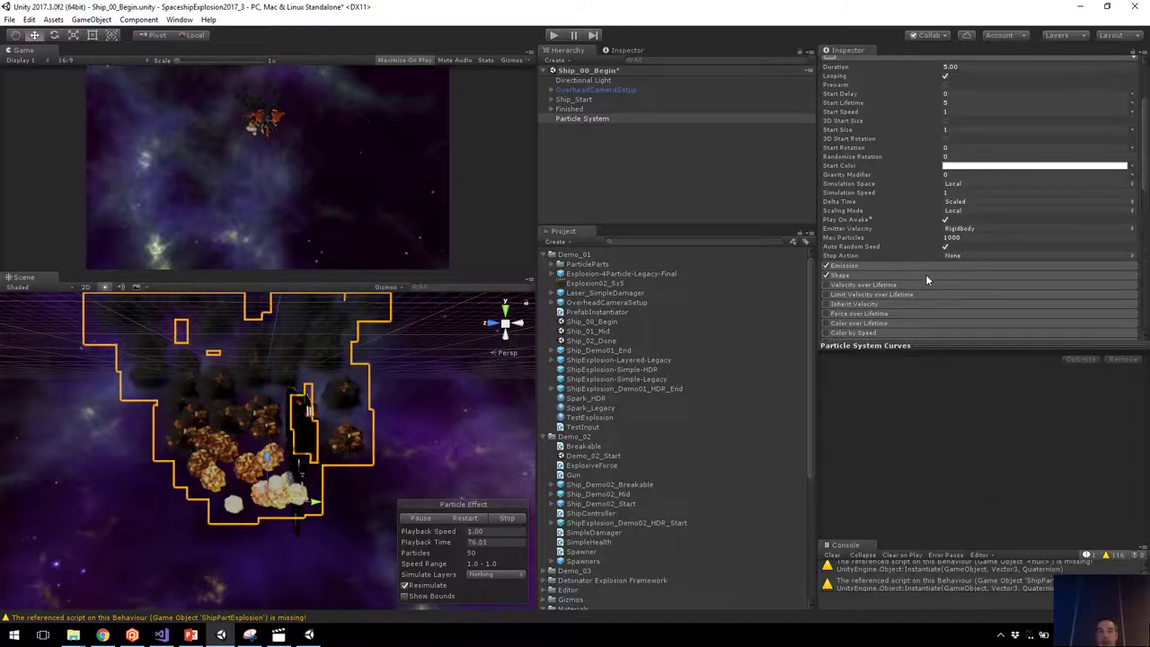
{"action": "left_click", "coordinate": [925, 268]}
{"action": "left_click", "coordinate": [959, 275]}
{"action": "type", "text": "0"}
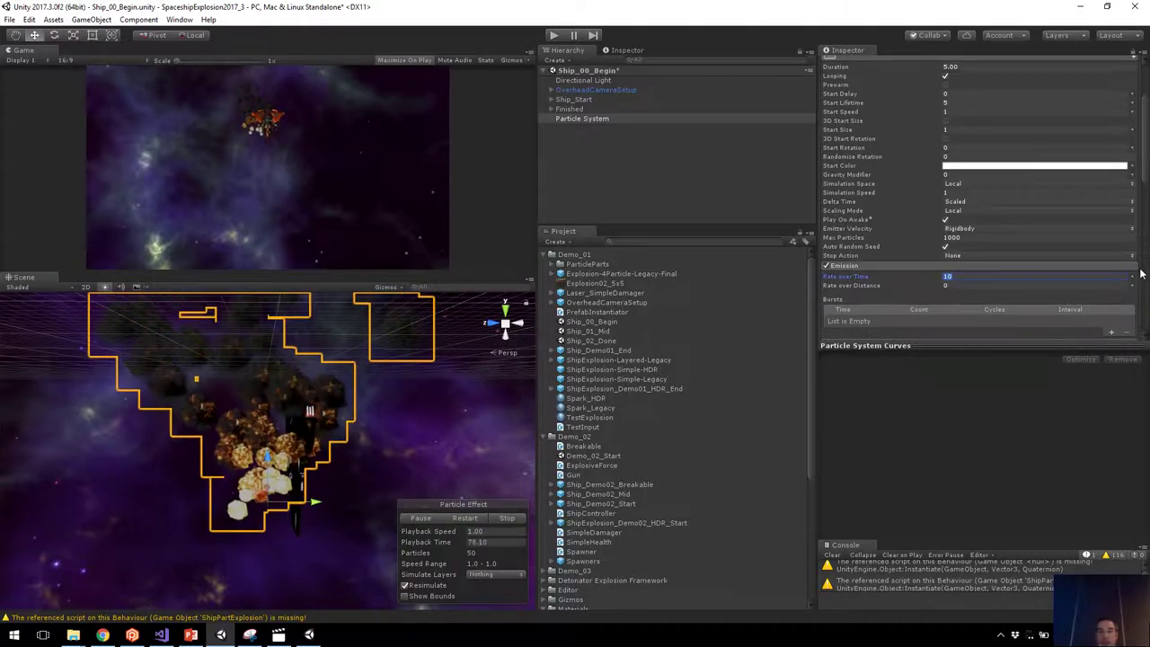
Add an emission burst at time 0 with a Count of 1.
{"action": "scroll", "coordinate": [1059, 265], "scroll_direction": "down", "scroll_amount": 4}
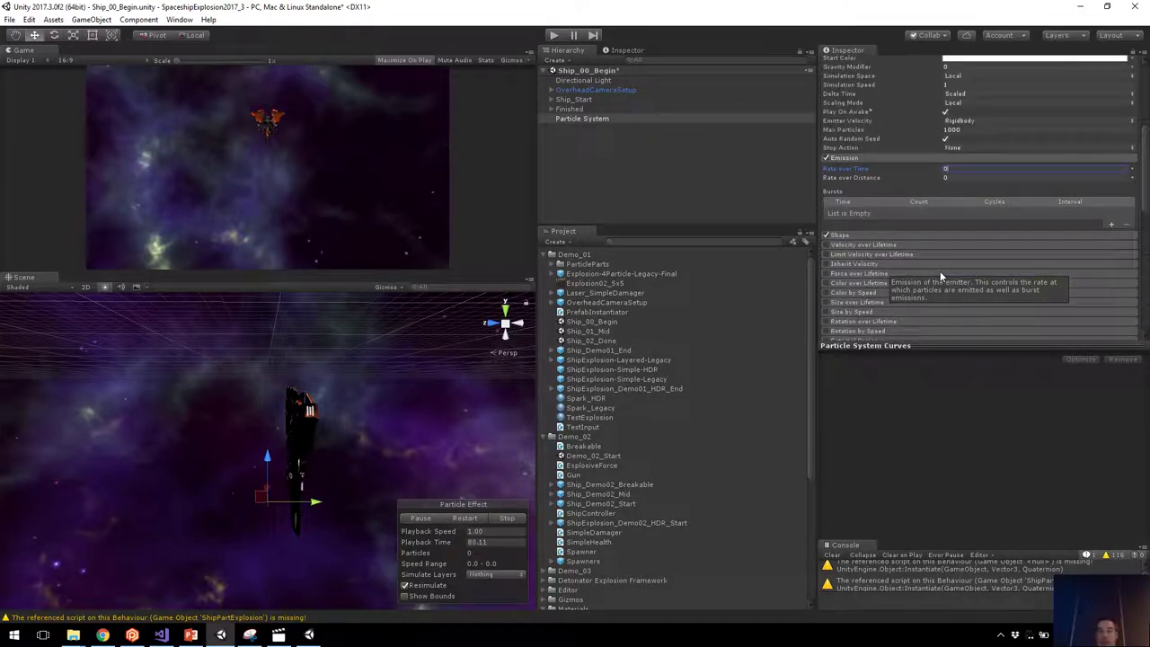
{"action": "left_click", "coordinate": [1111, 226]}
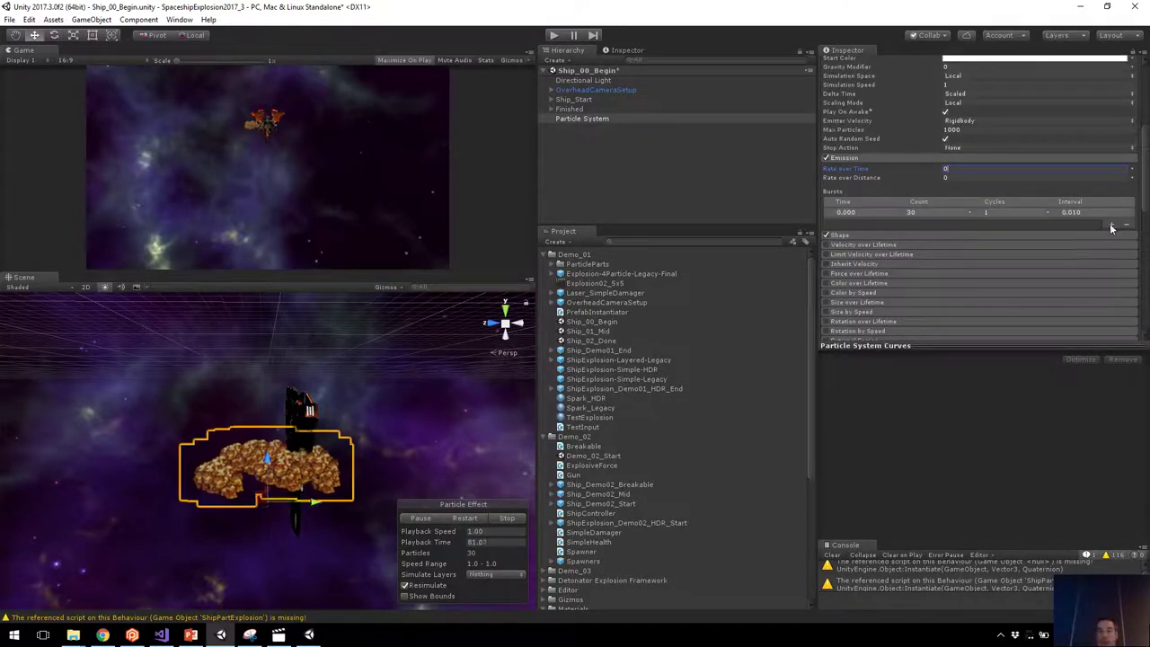
{"action": "scroll", "coordinate": [931, 205], "scroll_direction": "up", "scroll_amount": 8}
{"action": "scroll", "coordinate": [991, 224], "scroll_direction": "down", "scroll_amount": 8}
{"action": "left_click", "coordinate": [935, 211]}
{"action": "type", "text": "1"}
Set the particle system's Start Speed to 0.
{"action": "scroll", "coordinate": [949, 246], "scroll_direction": "up", "scroll_amount": 4}
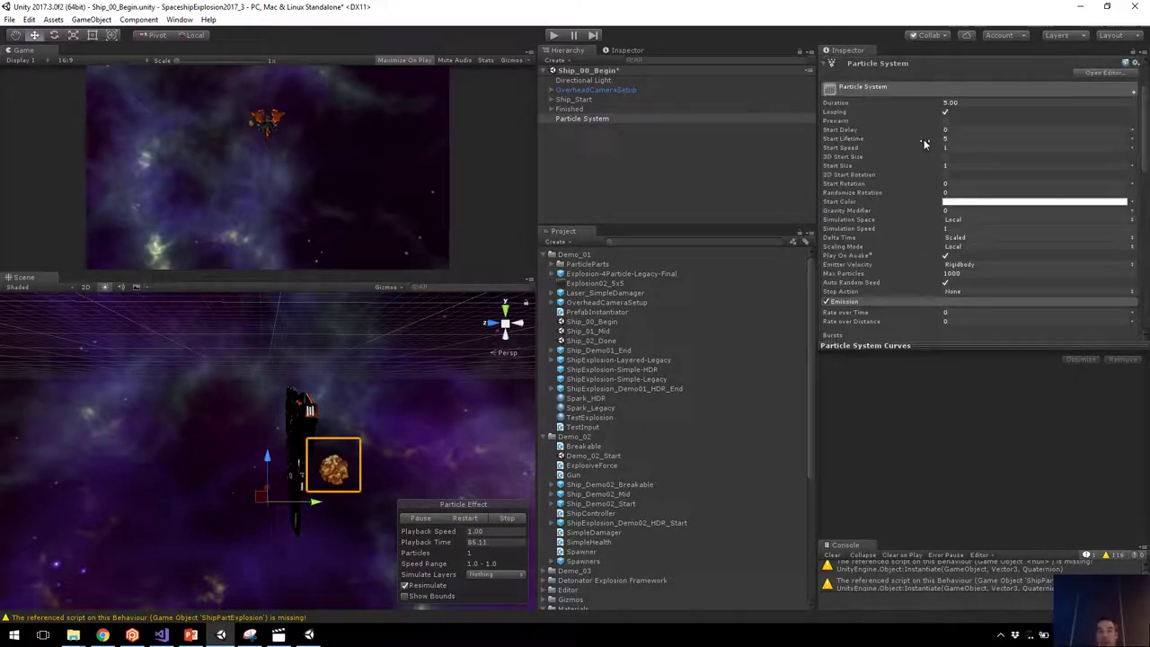
{"action": "left_click_drag", "start_coordinate": [931, 153], "coordinate": [901, 154]}
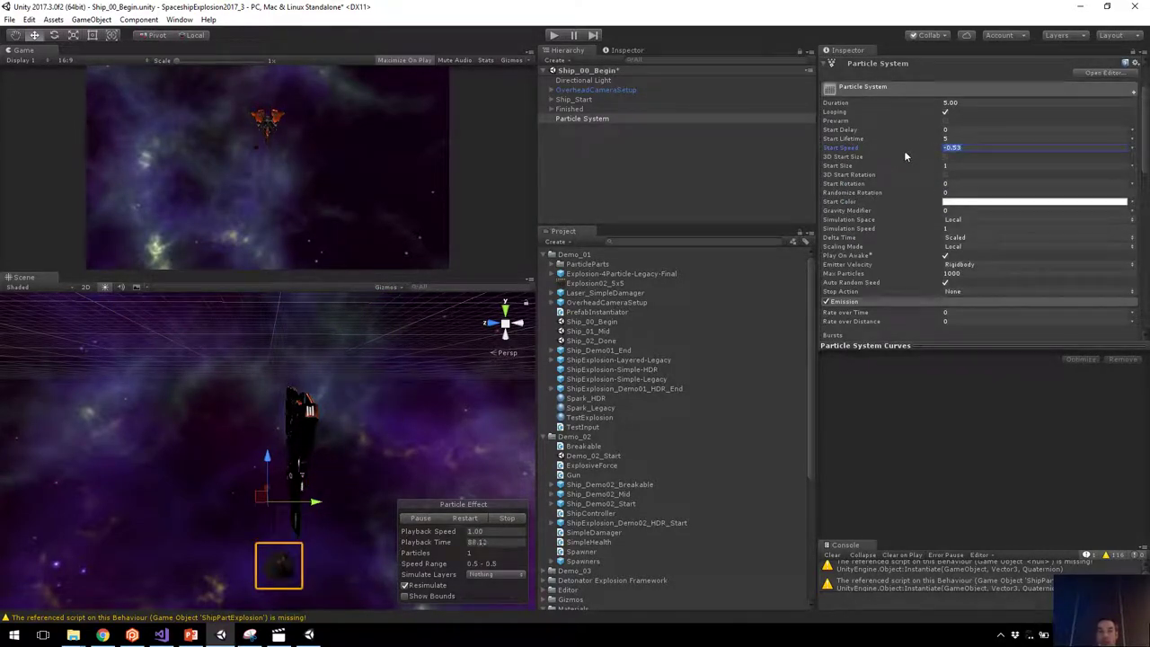
{"action": "left_click", "coordinate": [982, 151]}
{"action": "type", "text": "-0"}
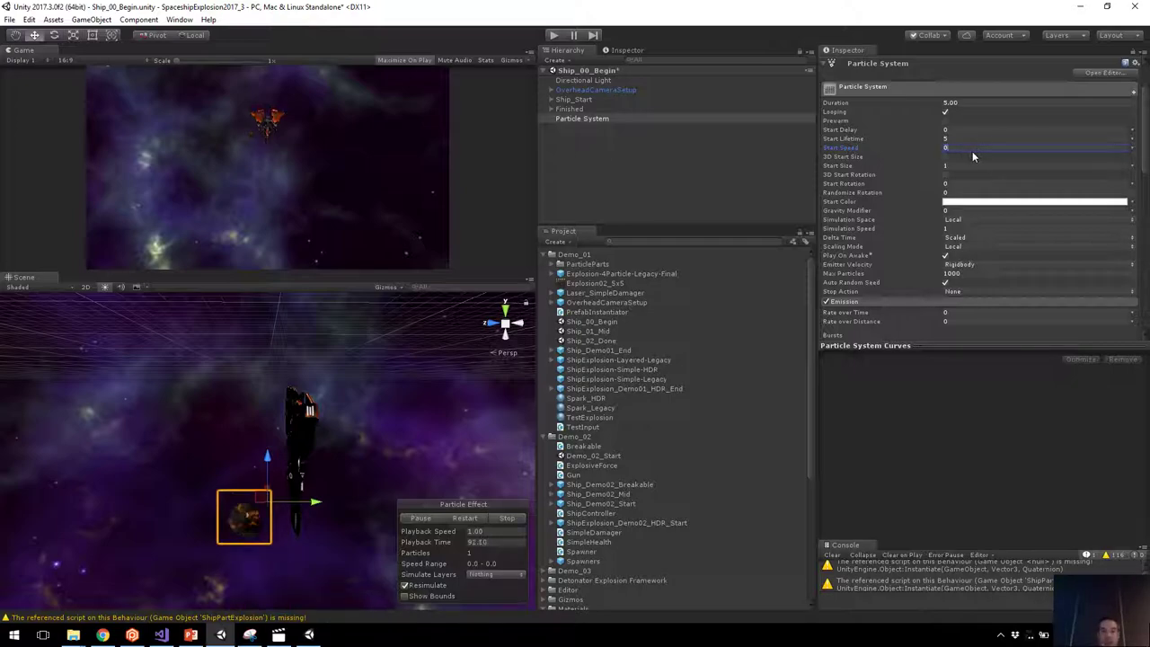
Move the particle system away from the ship to a Z position of about 1.83.
{"action": "scroll", "coordinate": [260, 514], "scroll_direction": "up", "scroll_amount": 2}
{"action": "middle_click_drag", "start_coordinate": [258, 517], "coordinate": [322, 452]}
{"action": "left_click_drag", "start_coordinate": [335, 453], "coordinate": [257, 456]}
{"action": "scroll", "coordinate": [233, 456], "scroll_direction": "down", "scroll_amount": 2}
{"action": "middle_click_drag", "start_coordinate": [220, 456], "coordinate": [225, 456]}
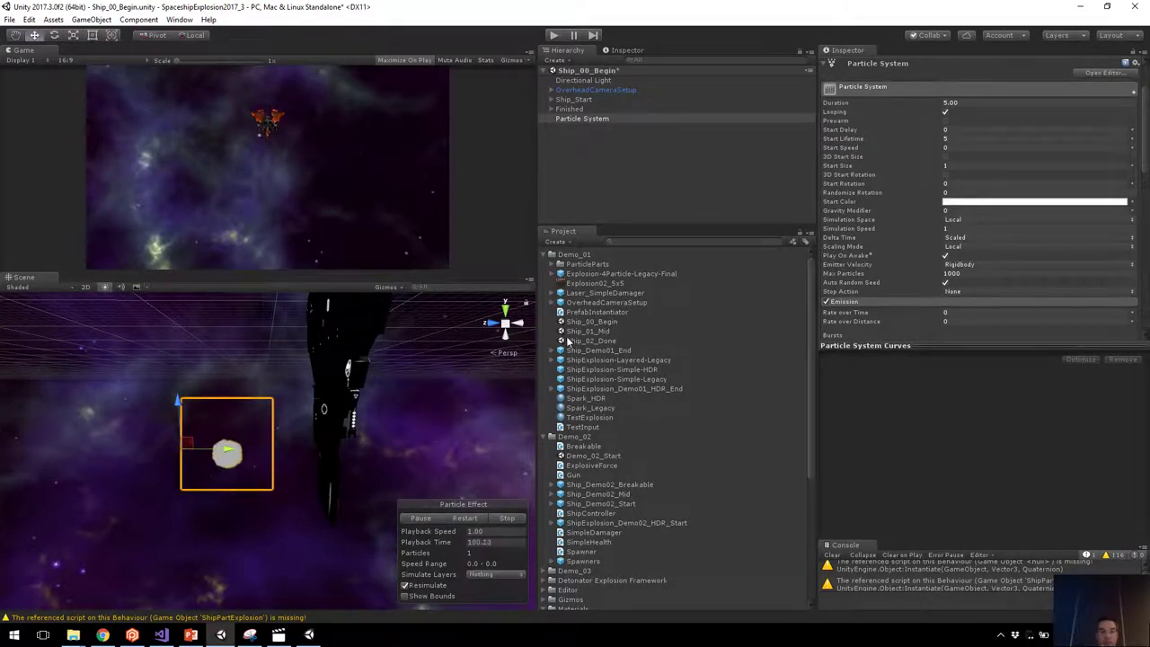
Set the particle system's Start Lifetime to 1 and its Duration to 2.
{"action": "scroll", "coordinate": [968, 173], "scroll_direction": "up", "scroll_amount": 2}
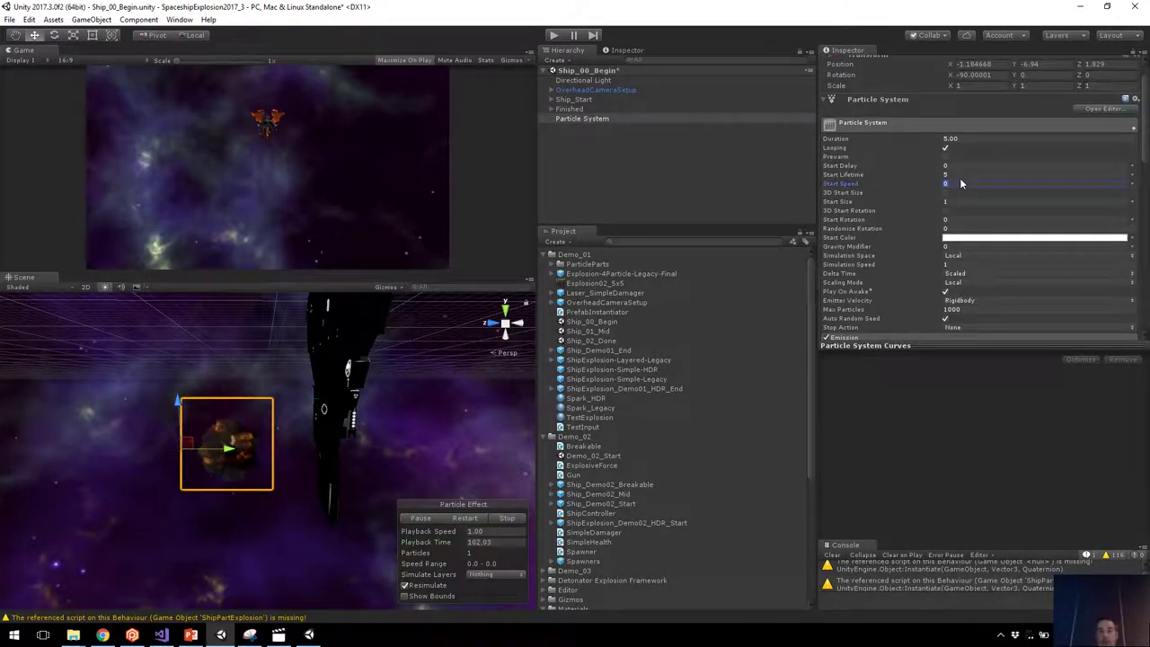
{"action": "left_click", "coordinate": [979, 174]}
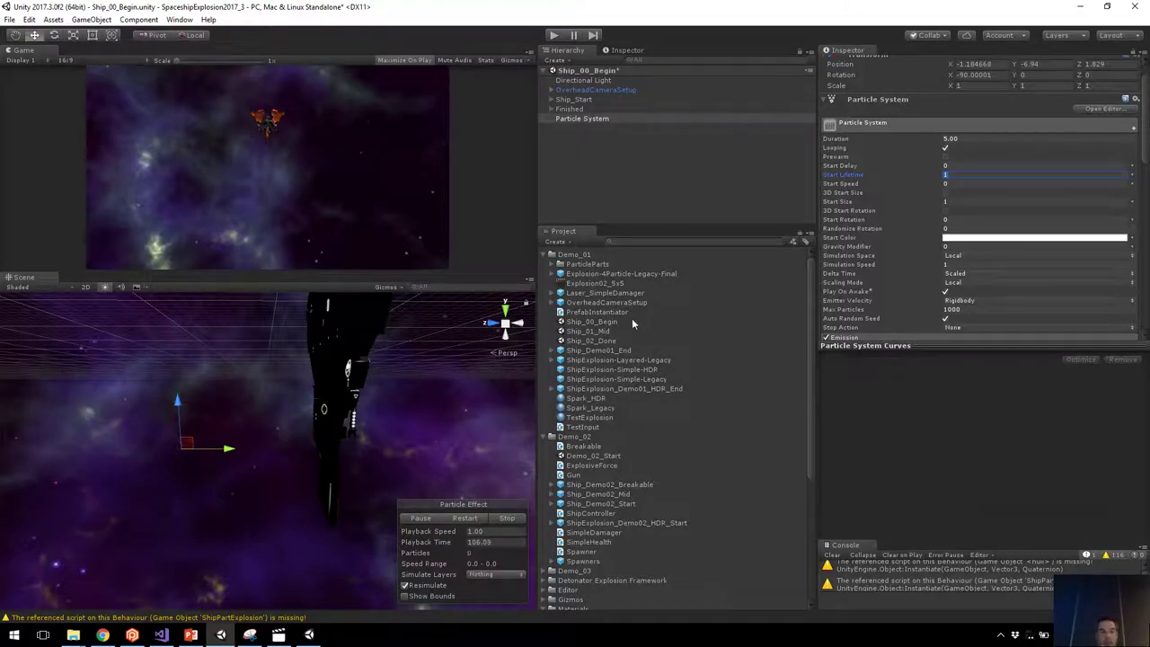
{"action": "middle_click_drag", "start_coordinate": [294, 412], "coordinate": [341, 407]}
{"action": "left_click", "coordinate": [984, 138]}
{"action": "type", "text": "2"}
{"action": "key", "text": "Return"}
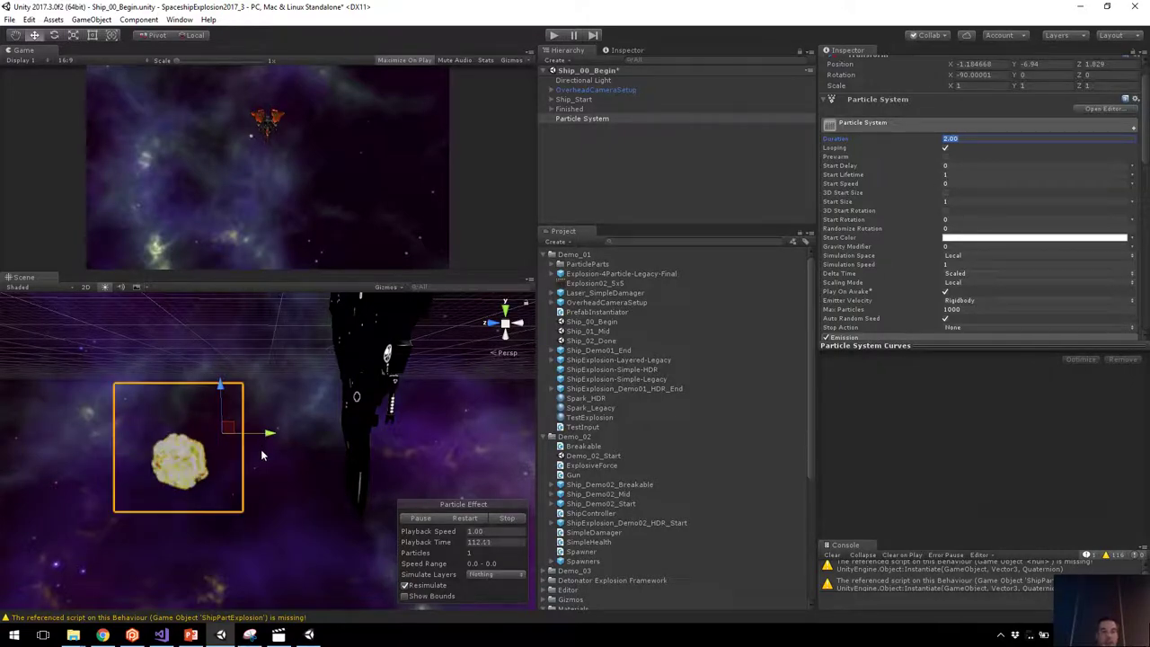
Change the emitter shape to a Sphere with a Radius of 0.01.
{"action": "left_click_drag", "start_coordinate": [914, 344], "coordinate": [918, 427]}
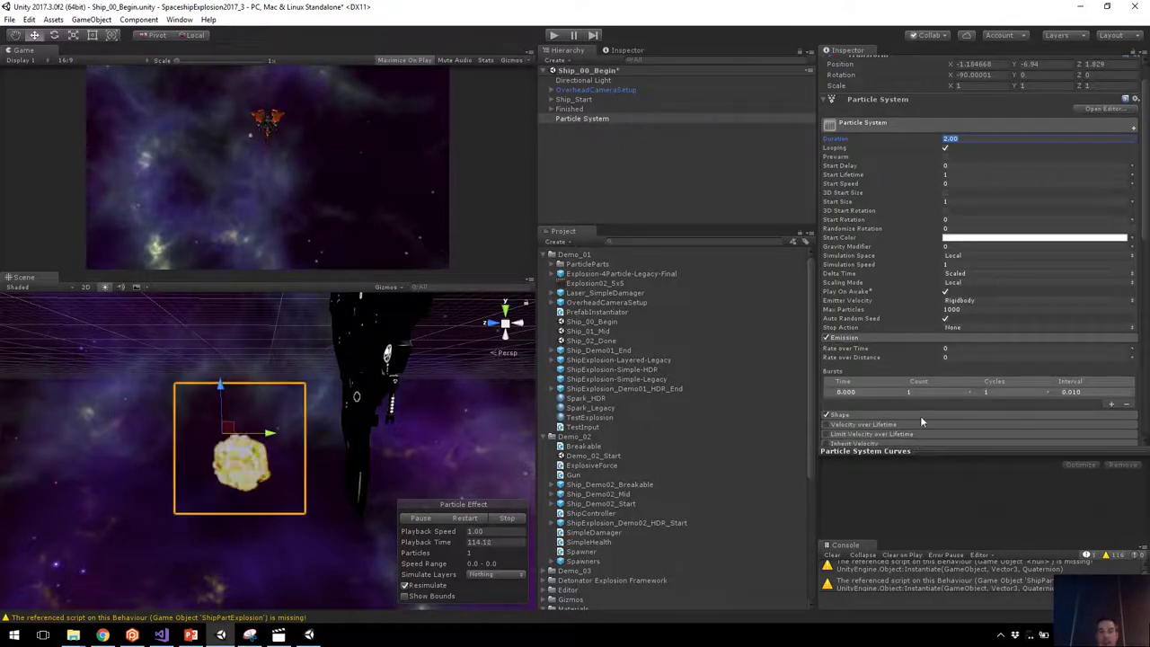
{"action": "scroll", "coordinate": [918, 426], "scroll_direction": "down", "scroll_amount": 2}
{"action": "left_click", "coordinate": [923, 342]}
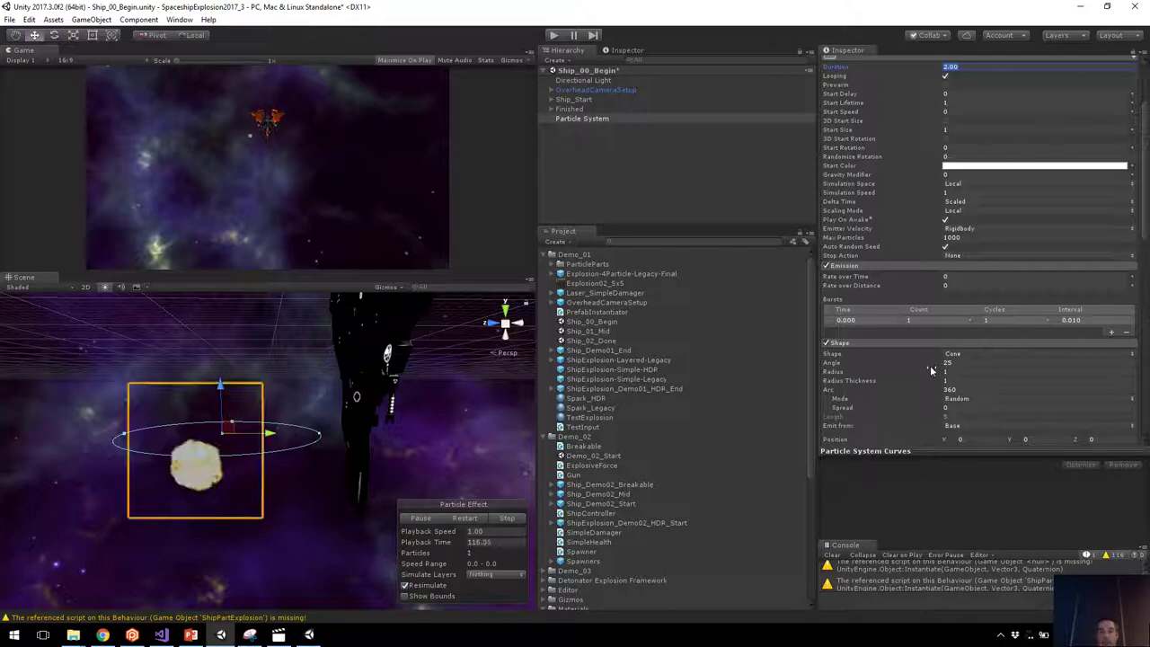
{"action": "left_click", "coordinate": [954, 353]}
{"action": "left_click", "coordinate": [952, 363]}
{"action": "left_click", "coordinate": [943, 362]}
{"action": "type", "text": "0.01"}
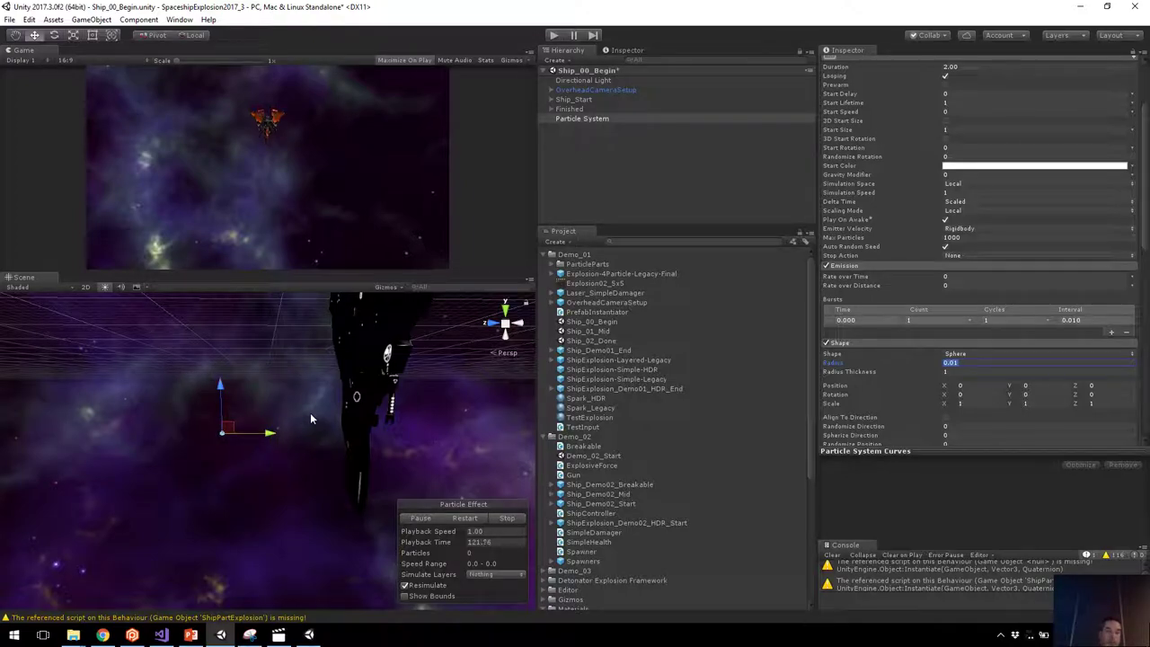
Reposition the particle system higher up beside the ship.
{"action": "left_click_drag", "start_coordinate": [310, 411], "coordinate": [334, 435], "text": "alt"}
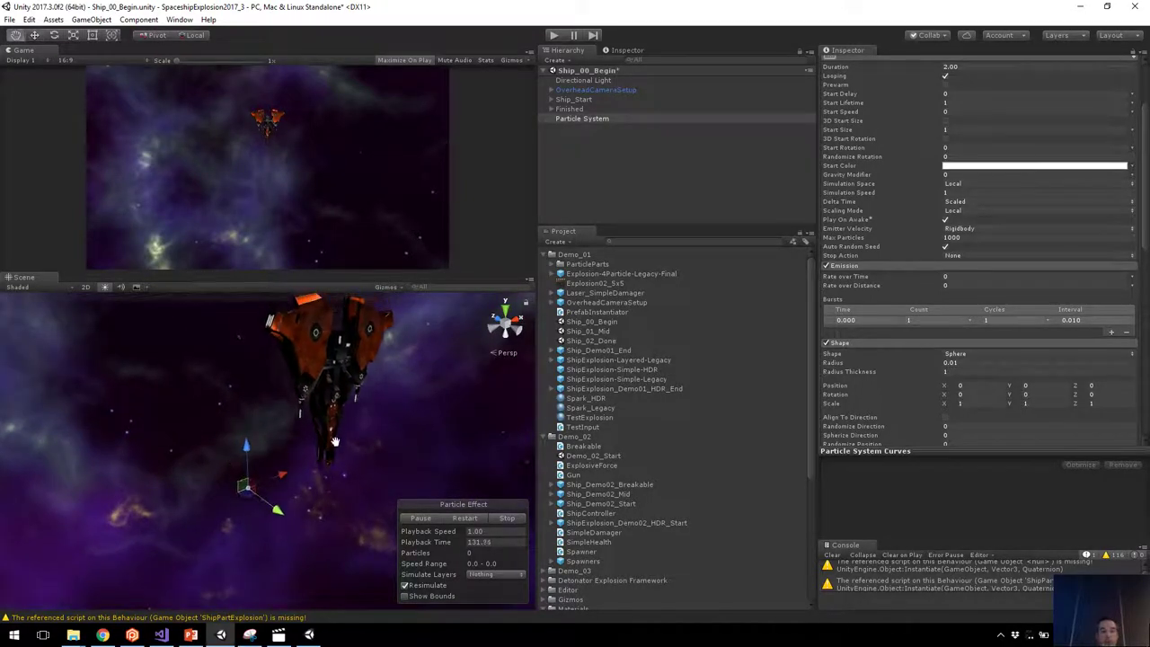
{"action": "left_click_drag", "start_coordinate": [251, 478], "coordinate": [242, 437]}
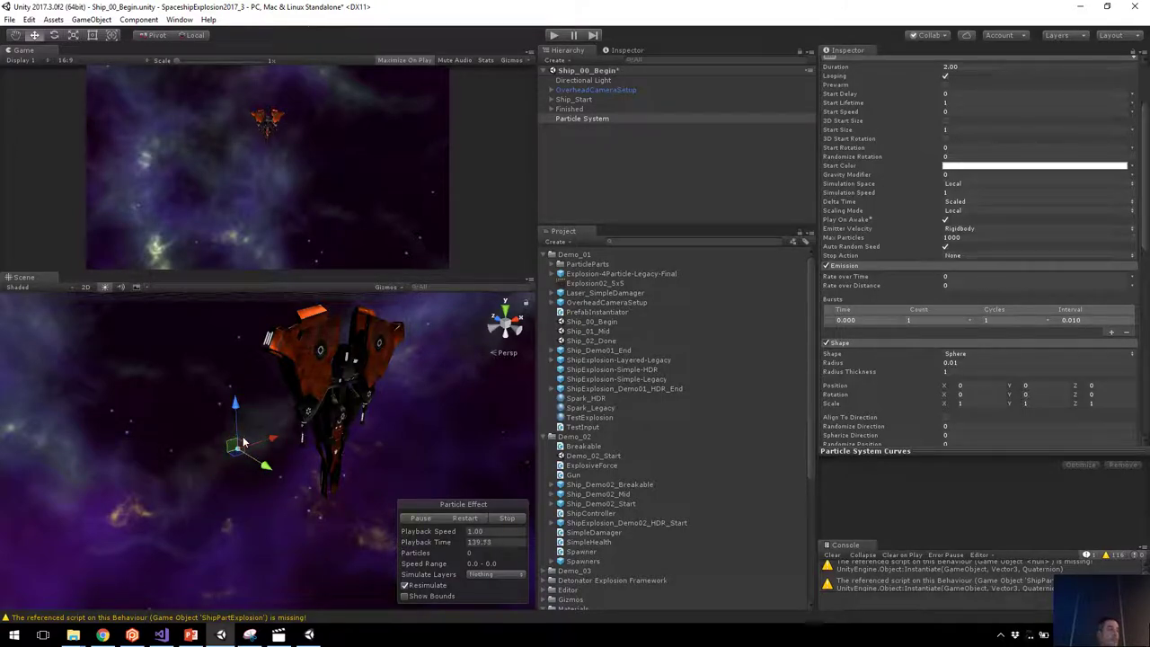
Set the particle system's Start Size to about 6.53.
{"action": "left_click", "coordinate": [323, 378]}
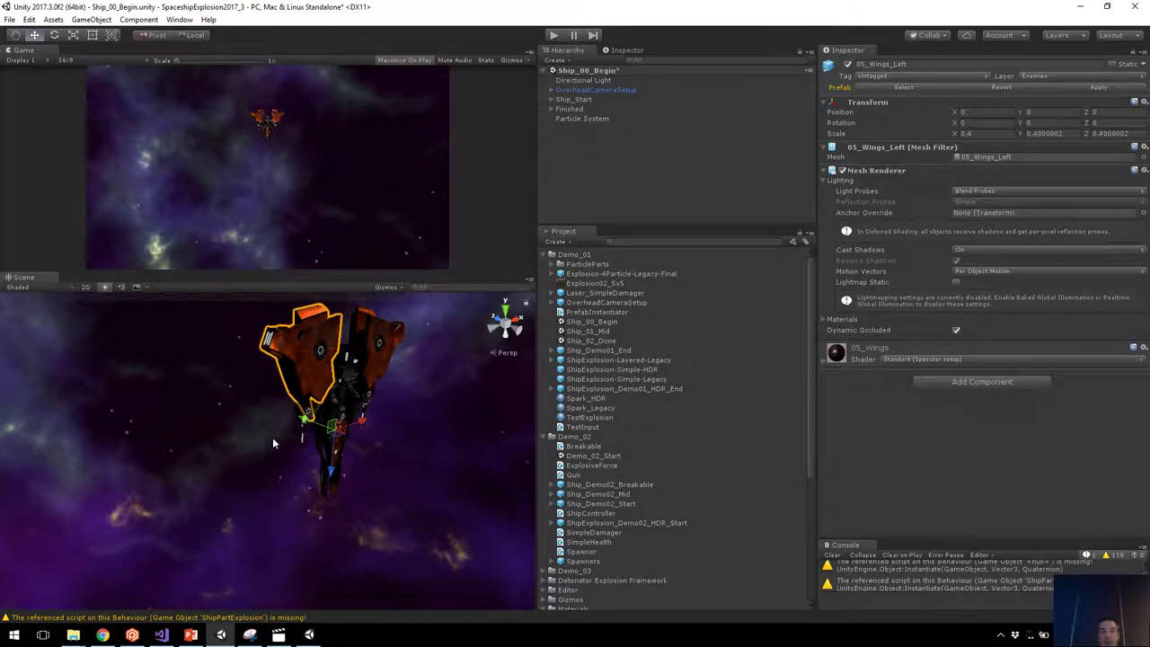
{"action": "left_click", "coordinate": [580, 119]}
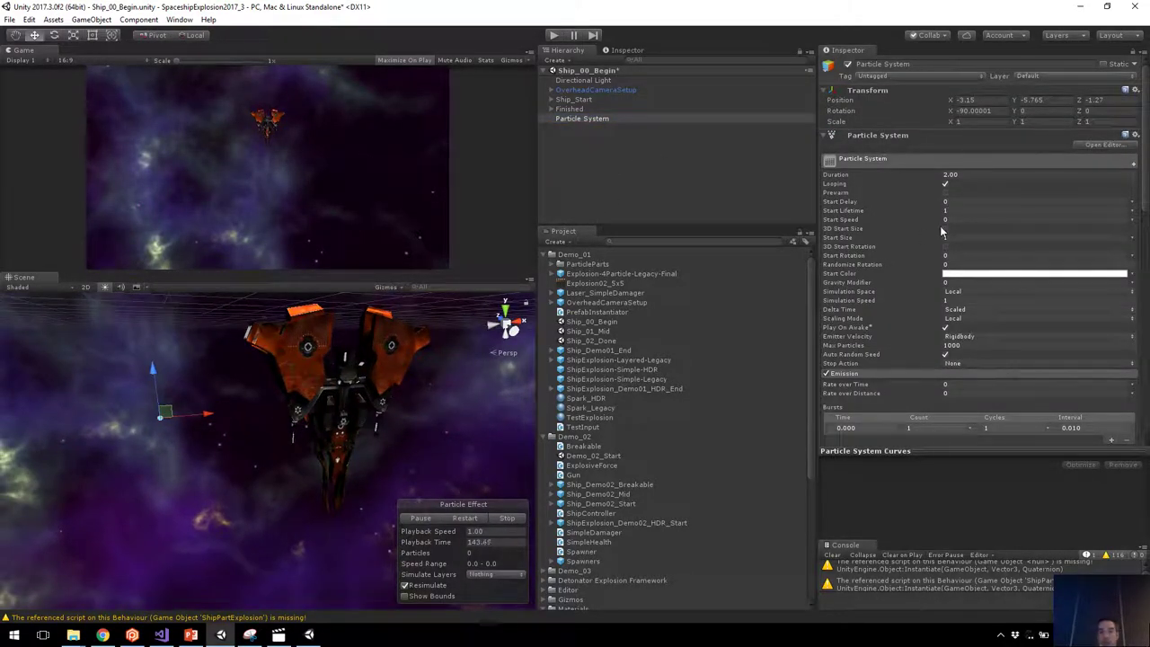
{"action": "left_click_drag", "start_coordinate": [957, 240], "coordinate": [1048, 232]}
Move the particle system onto the ship, at about X -0.061, Y -5.975, Z -0.85, and deselect it.
{"action": "left_click_drag", "start_coordinate": [196, 415], "coordinate": [353, 367]}
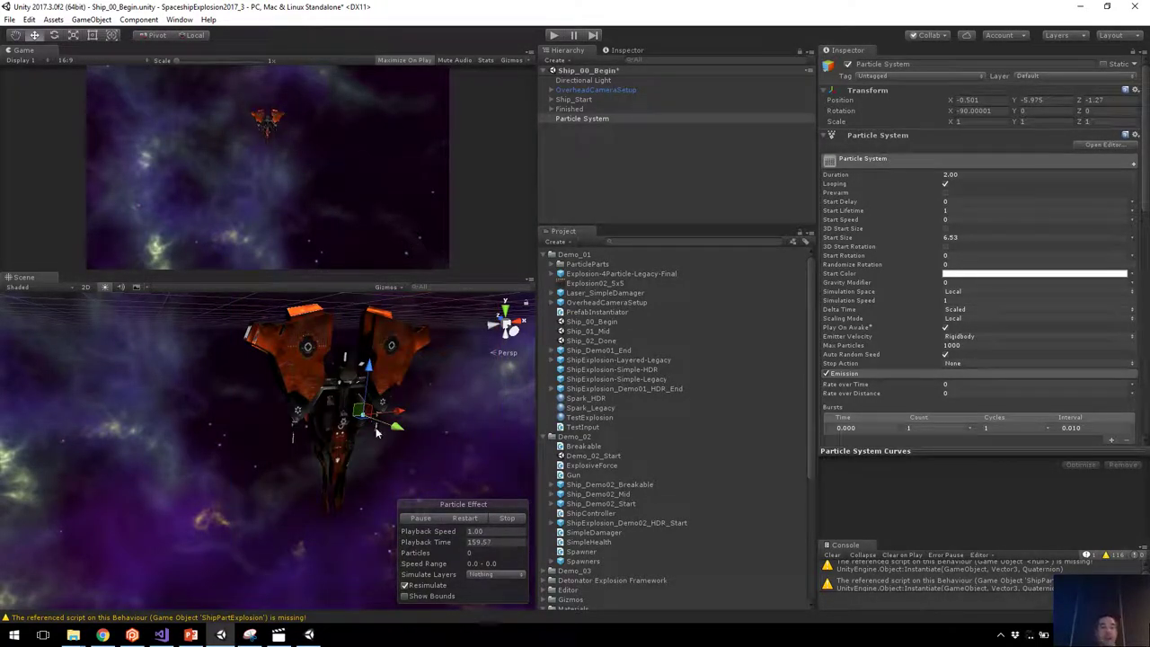
{"action": "left_click_drag", "start_coordinate": [394, 416], "coordinate": [402, 416]}
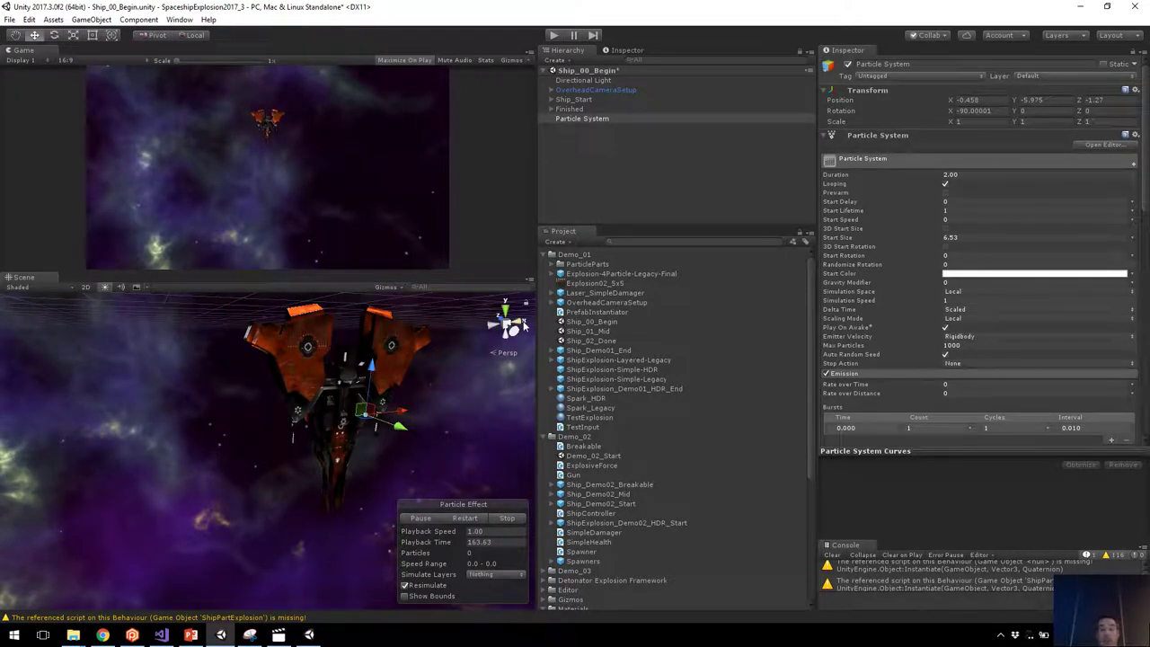
{"action": "mouse_move", "coordinate": [373, 439]}
{"action": "left_mouse_down", "text": "alt"}
{"action": "mouse_move", "coordinate": [336, 449]}
{"action": "mouse_move", "coordinate": [138, 434]}
{"action": "mouse_move", "coordinate": [346, 442]}
{"action": "mouse_move", "coordinate": [388, 471]}
{"action": "mouse_move", "coordinate": [371, 454]}
{"action": "left_mouse_up", "text": "alt"}
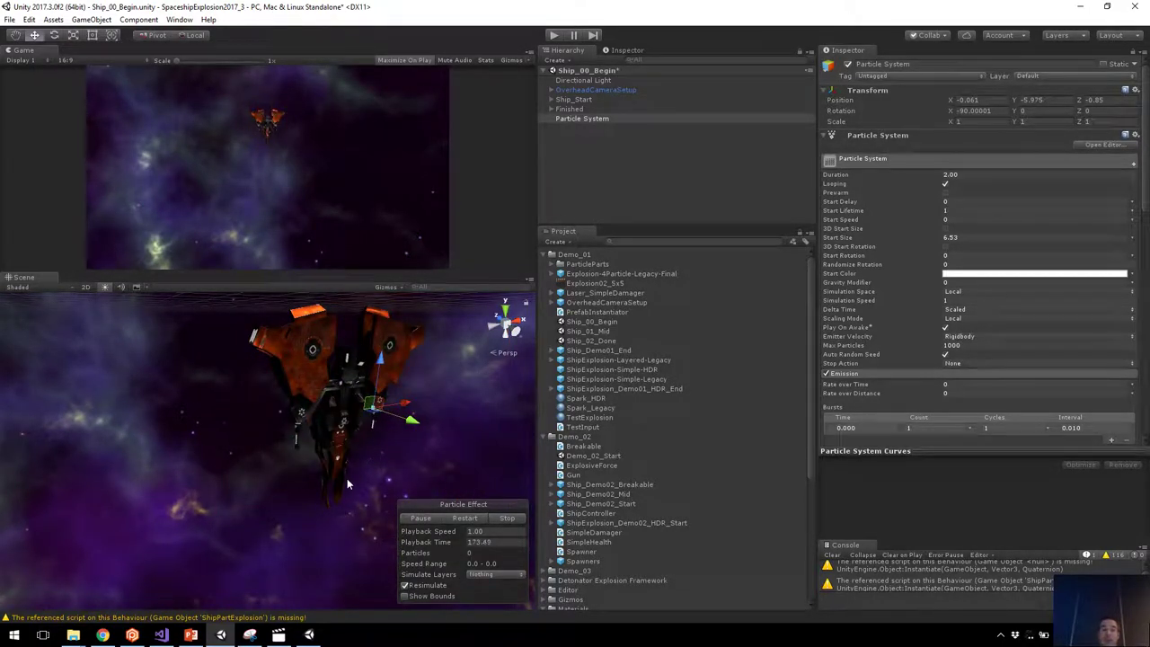
{"action": "left_click_drag", "start_coordinate": [349, 484], "coordinate": [274, 435], "text": "alt"}
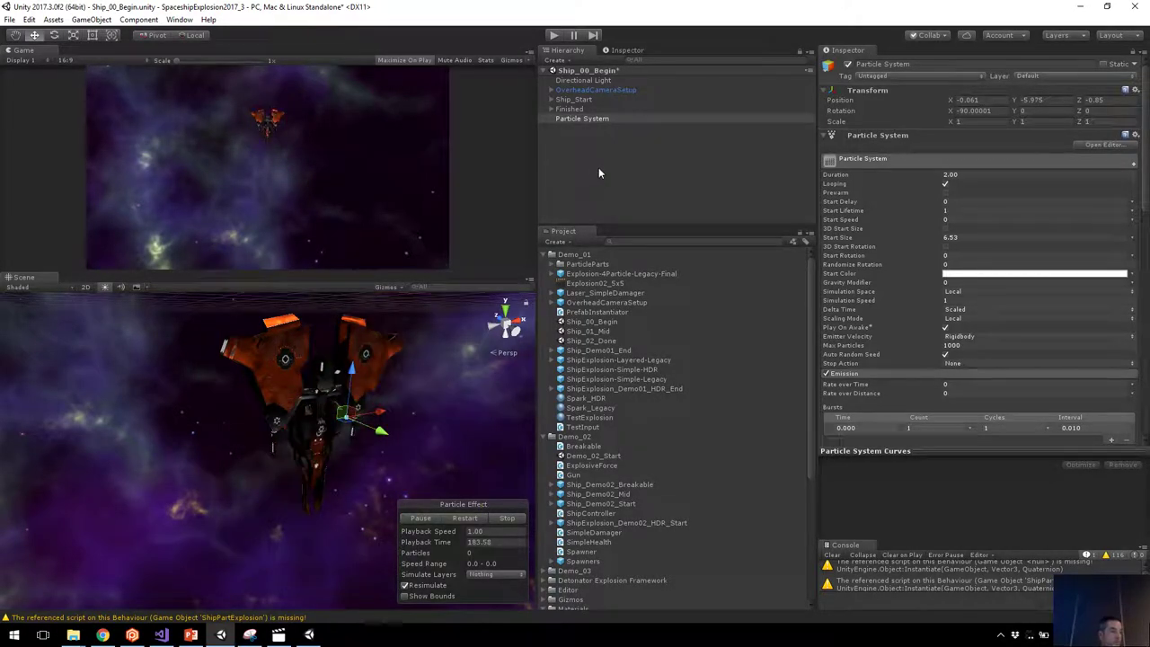
{"action": "left_click", "coordinate": [629, 185]}
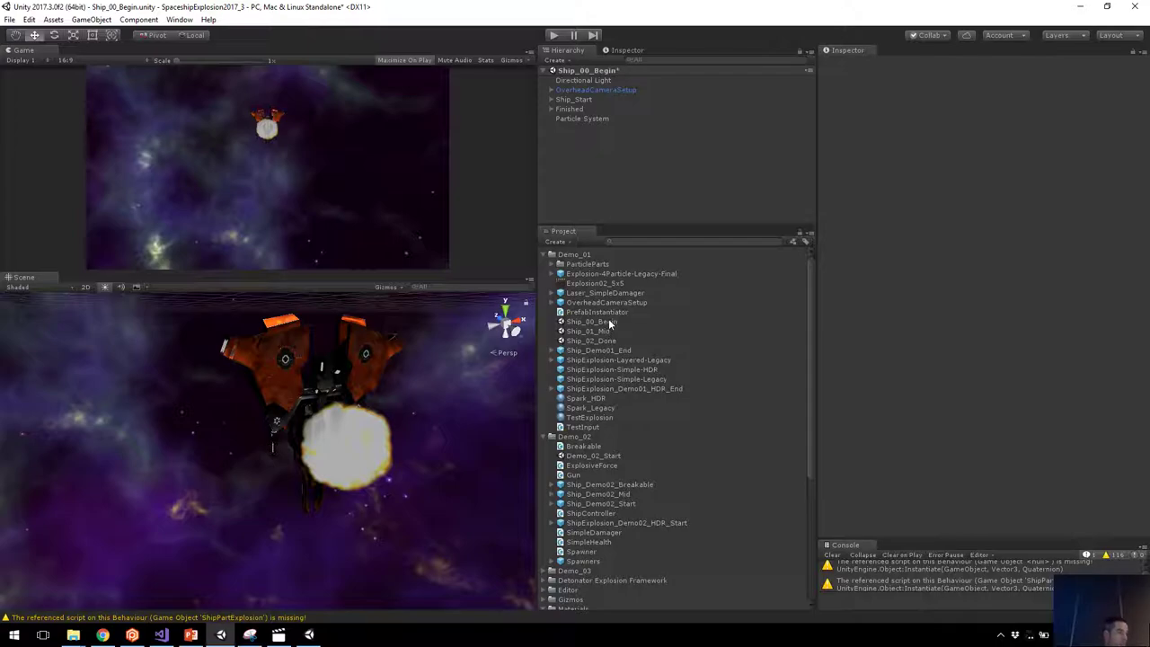
Set the particle system's Start Lifetime to 3.
{"action": "left_click", "coordinate": [181, 19]}
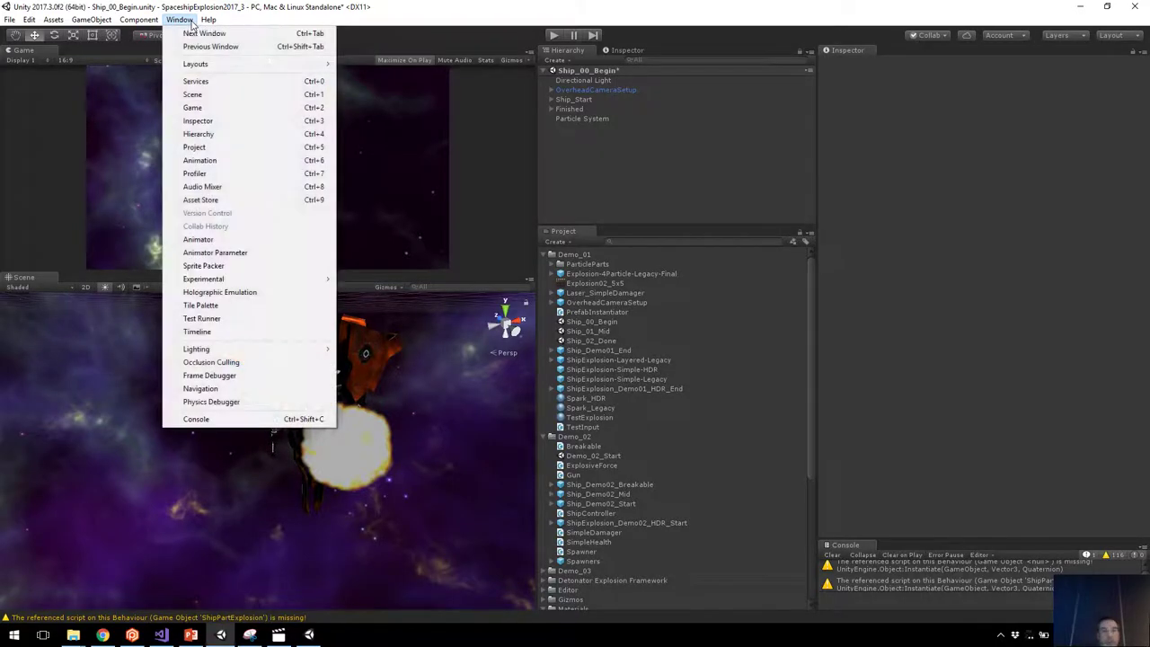
{"action": "left_click", "coordinate": [192, 21]}
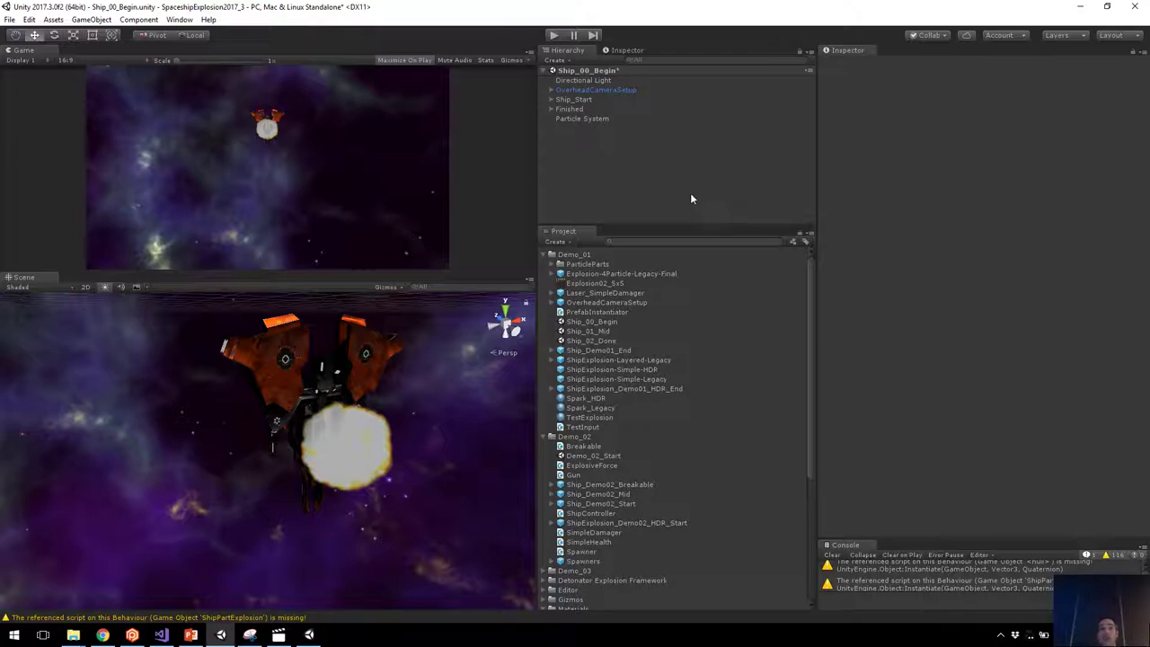
{"action": "left_click", "coordinate": [579, 118]}
{"action": "left_click", "coordinate": [969, 211]}
{"action": "type", "text": "3"}
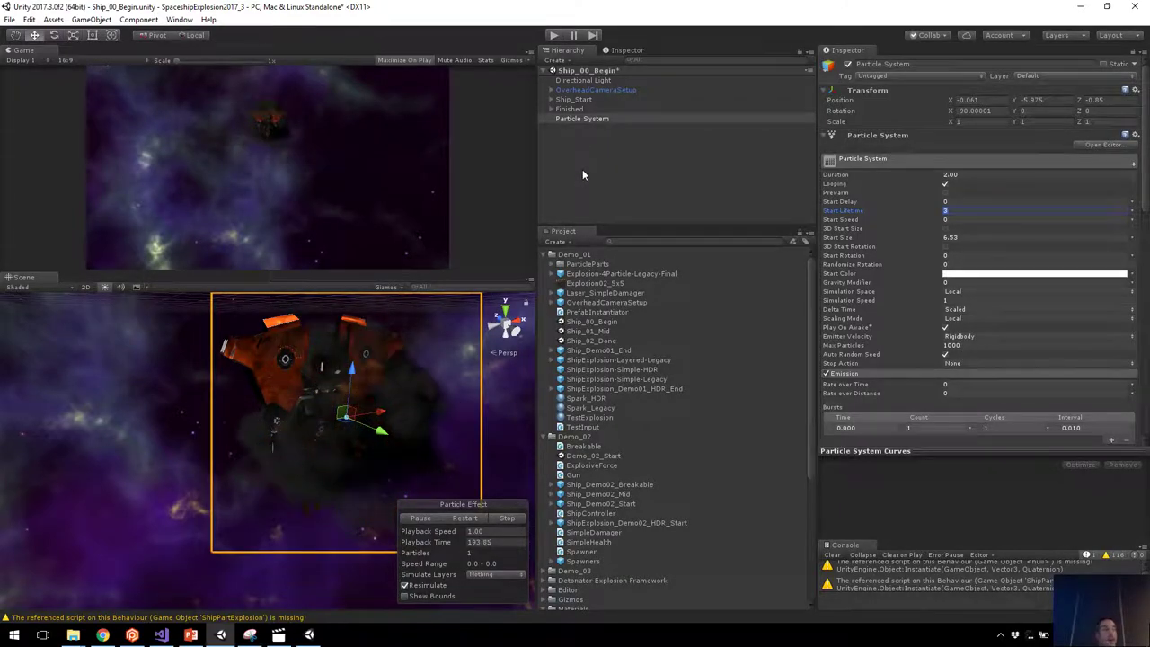
Open the VFX Toolbox Image Sequencer, shrink its window and place it clear of the project assets.
{"action": "left_click", "coordinate": [179, 19]}
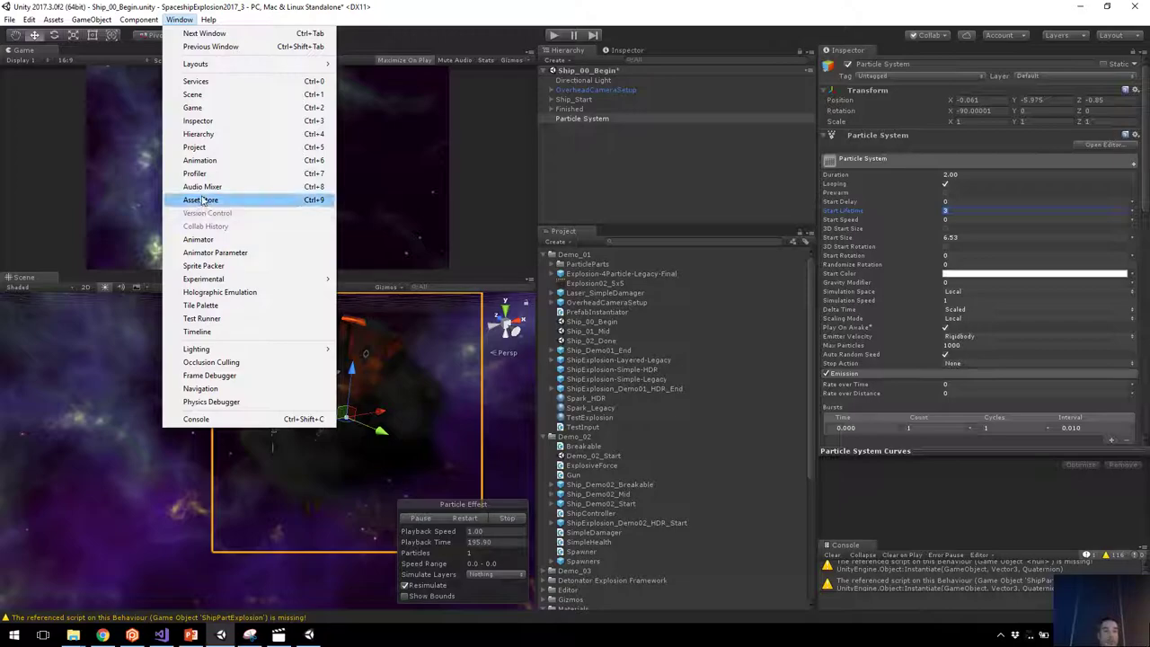
{"action": "left_click", "coordinate": [185, 22]}
{"action": "left_click", "coordinate": [186, 23]}
{"action": "mouse_move", "coordinate": [194, 281]}
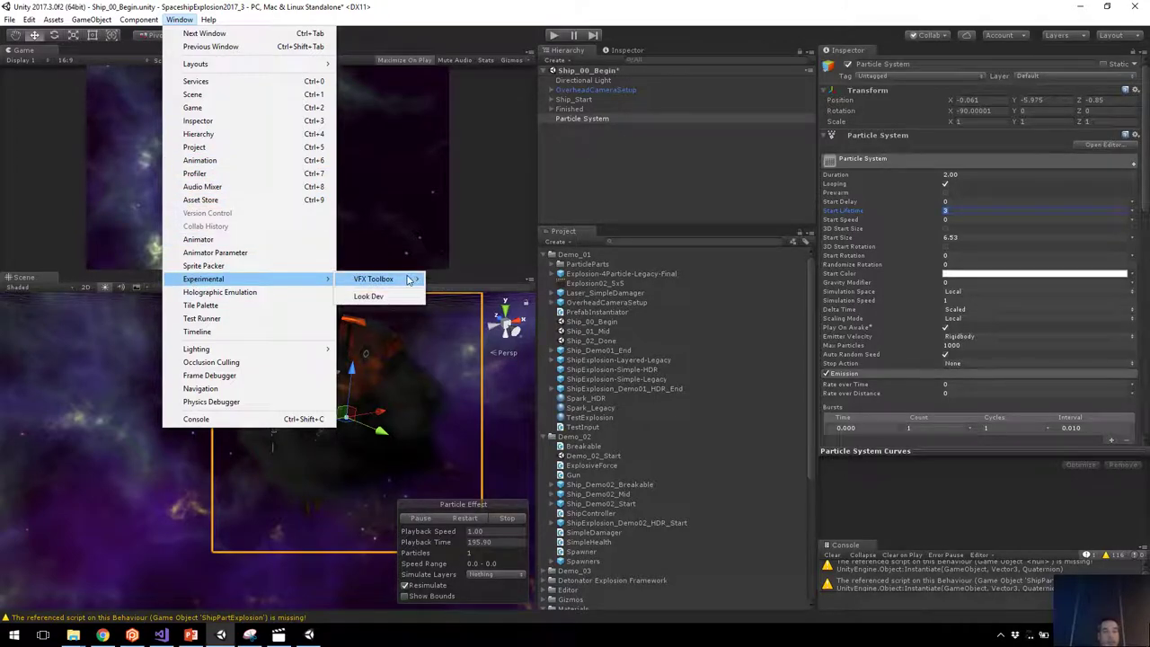
{"action": "mouse_move", "coordinate": [373, 279]}
{"action": "left_click", "coordinate": [471, 280]}
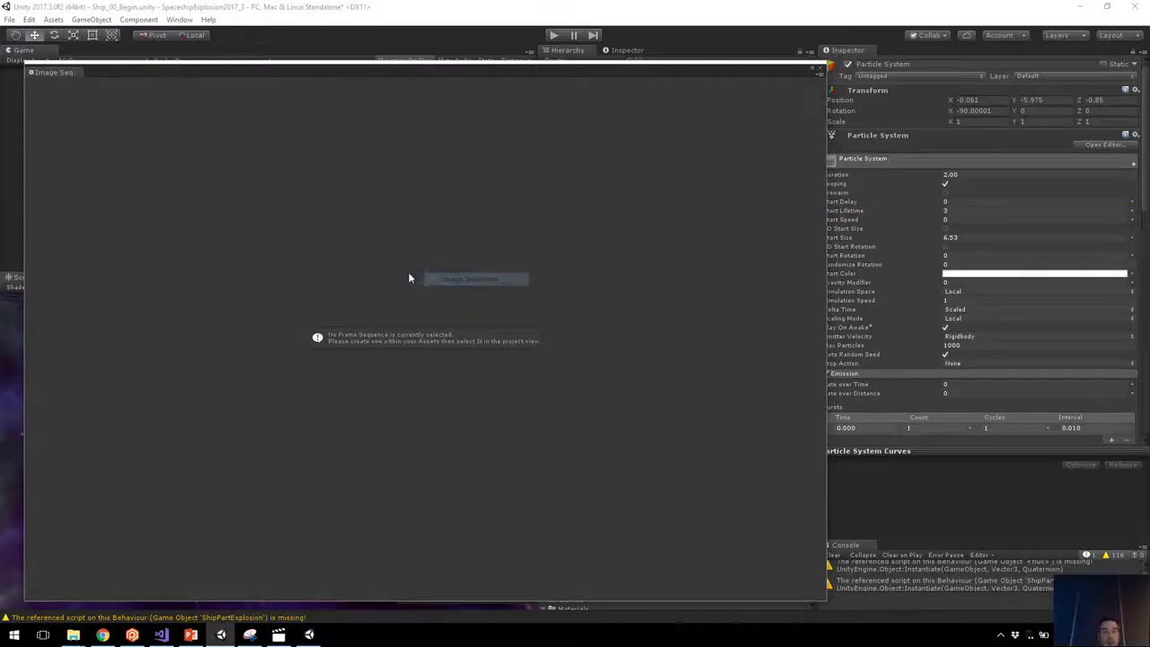
{"action": "left_click_drag", "start_coordinate": [820, 602], "coordinate": [551, 308]}
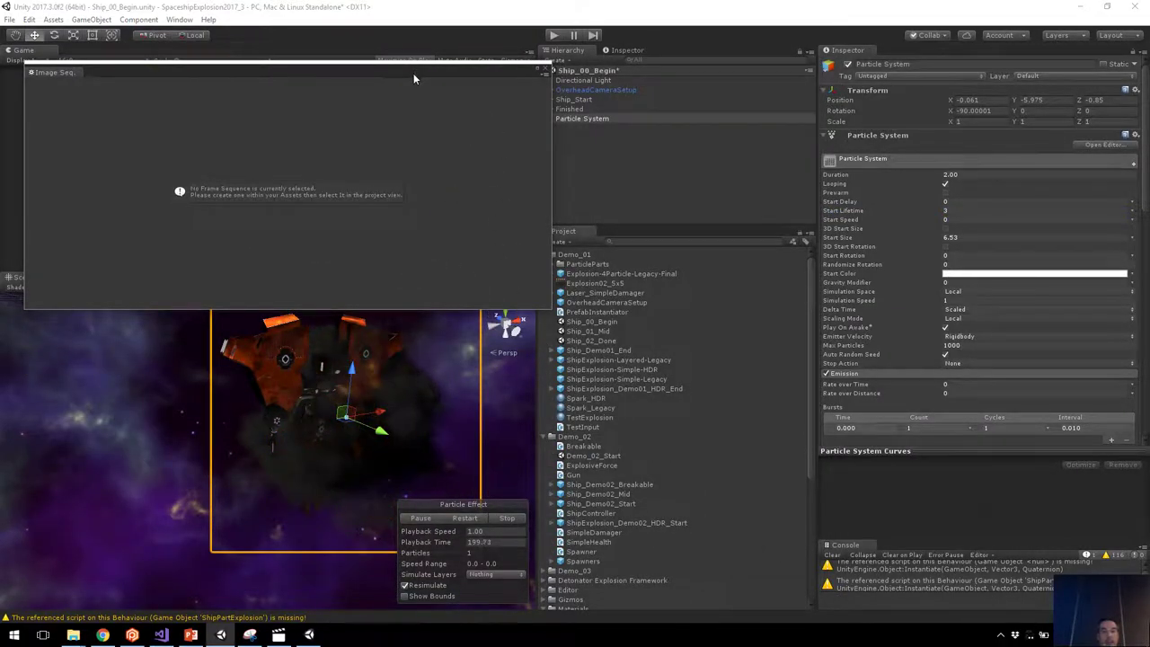
{"action": "left_click_drag", "start_coordinate": [413, 78], "coordinate": [497, 85]}
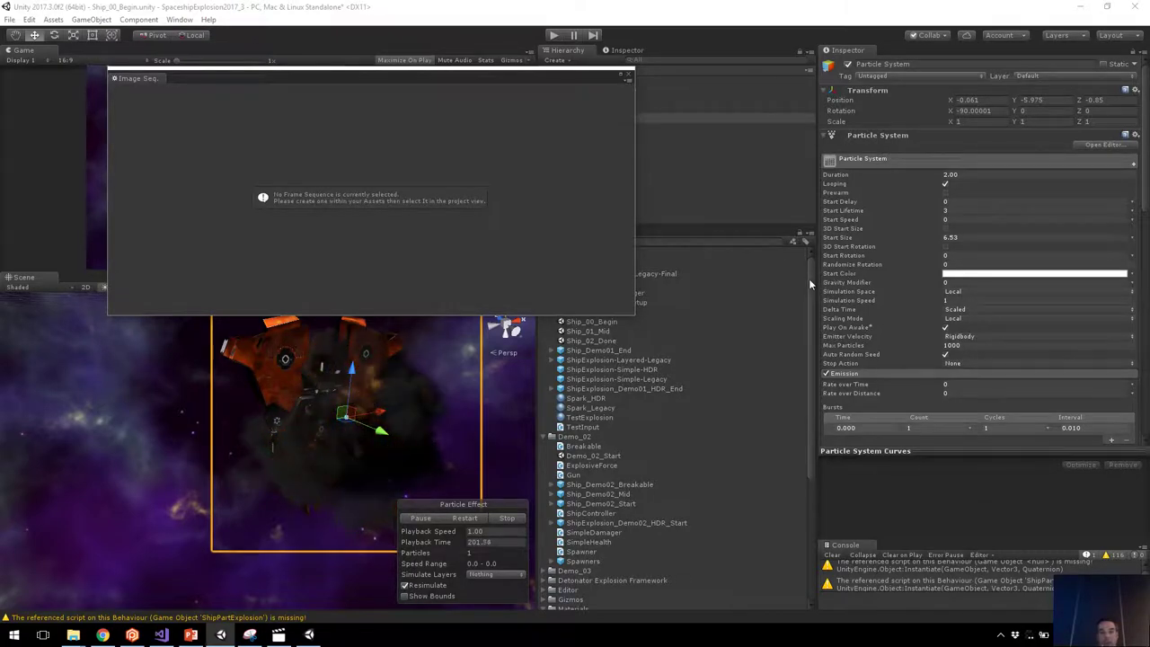
{"action": "left_click_drag", "start_coordinate": [505, 79], "coordinate": [440, 63]}
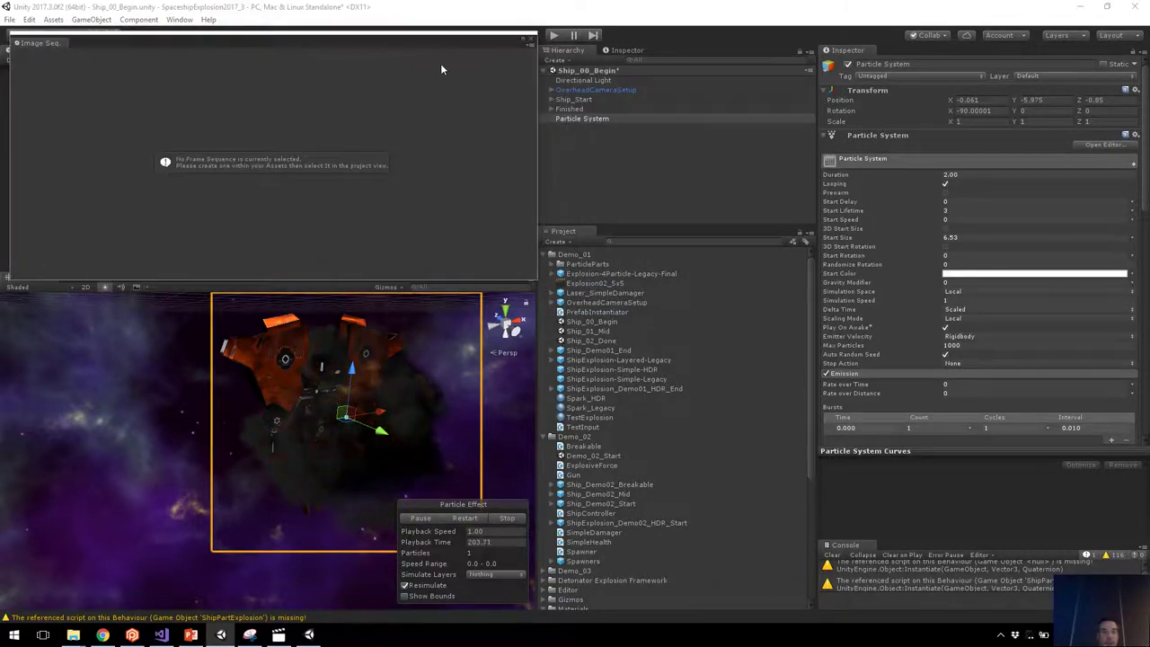
{"action": "left_click", "coordinate": [556, 242]}
{"action": "left_click", "coordinate": [595, 243]}
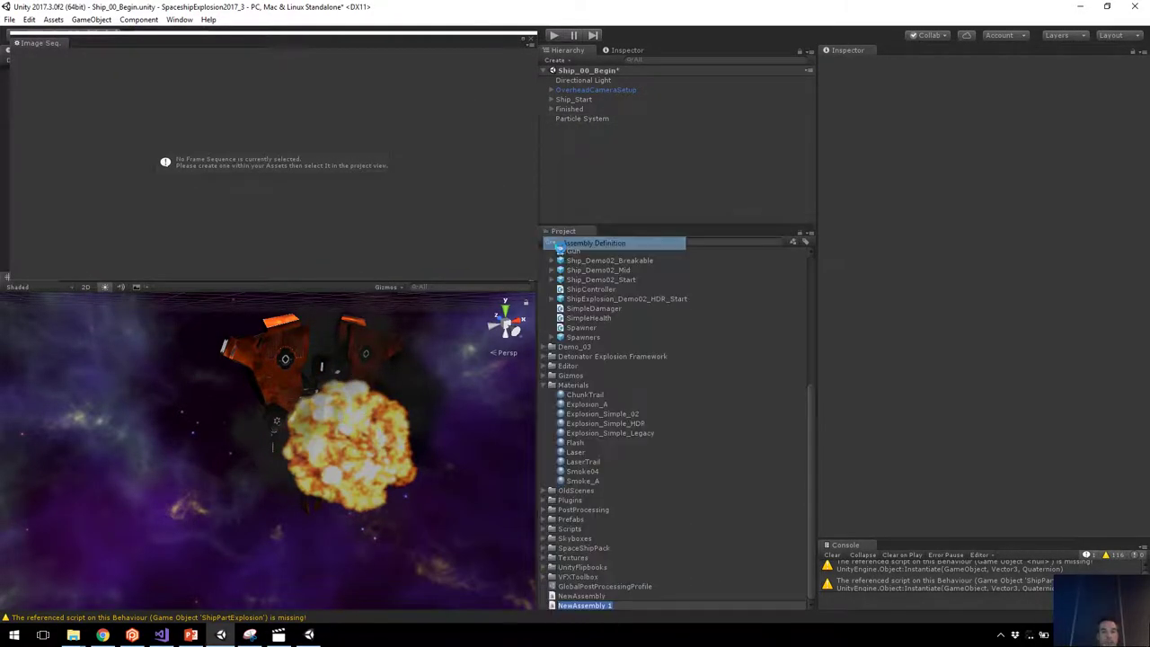
{"action": "left_click", "coordinate": [566, 250]}
Create a VFX Toolbox Image Sequence asset named Test in the Demo_02 folder and make the Image Sequencer window taller.
{"action": "left_click", "coordinate": [558, 242]}
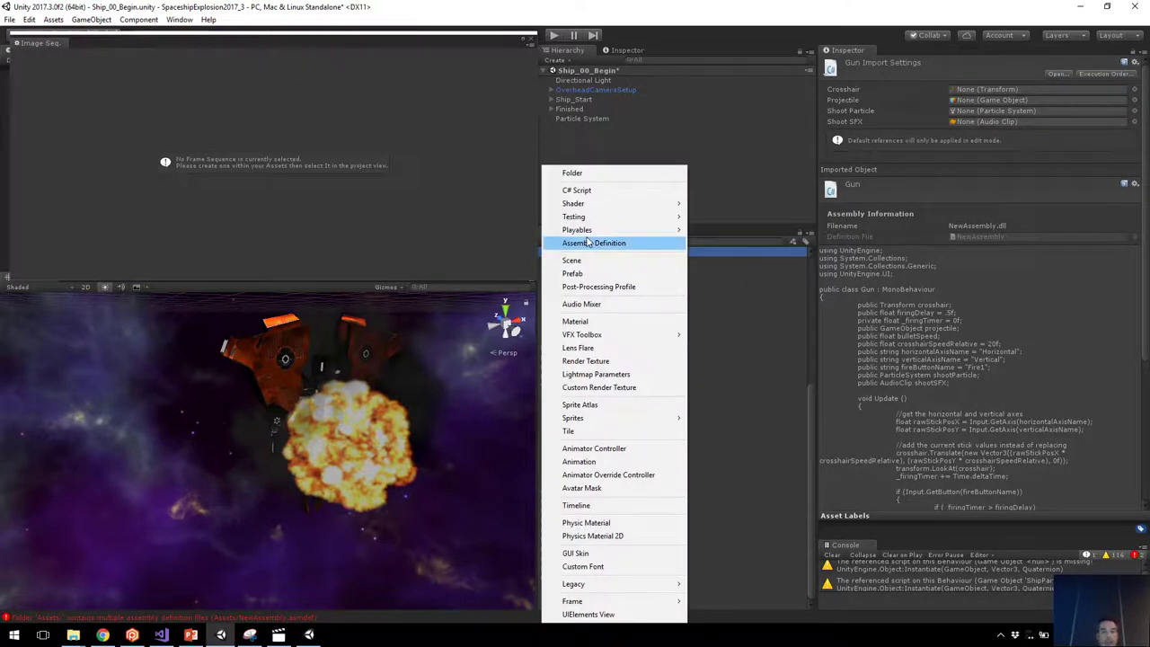
{"action": "mouse_move", "coordinate": [606, 337]}
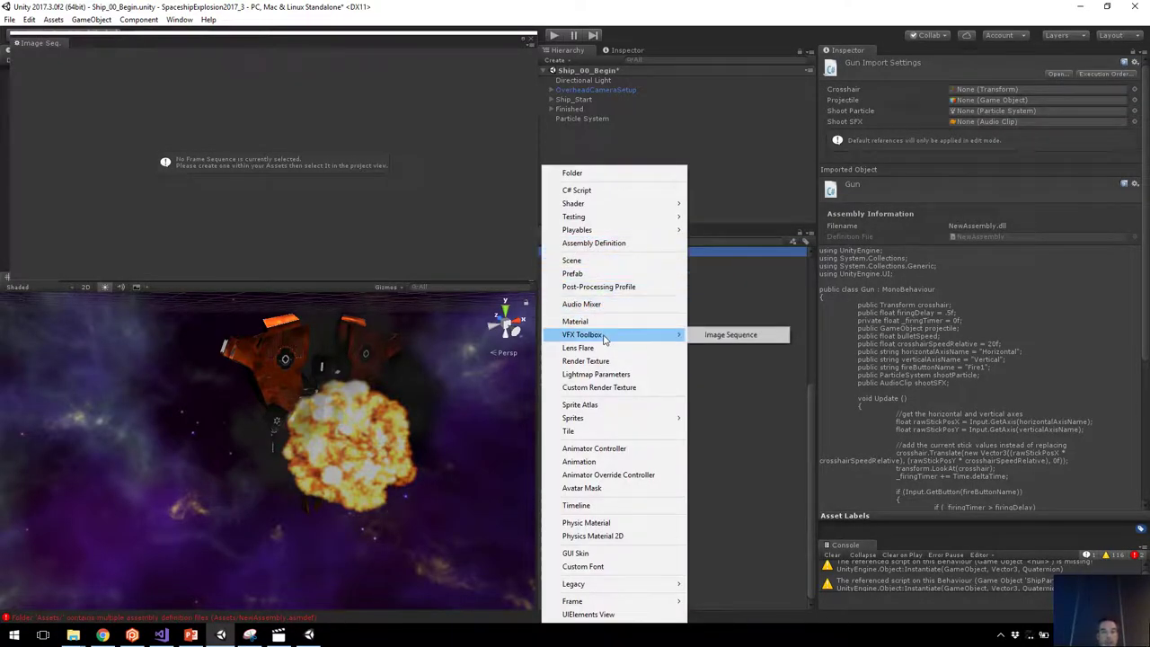
{"action": "left_click", "coordinate": [726, 337]}
{"action": "type", "text": "Test"}
{"action": "key", "text": "Return"}
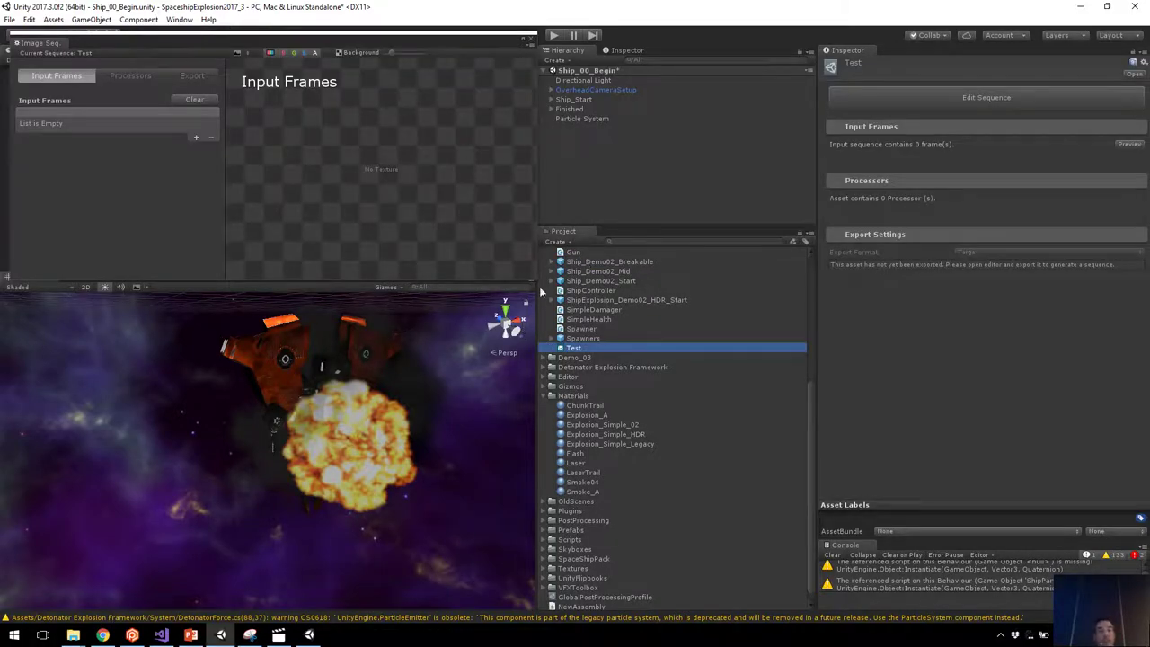
{"action": "left_click", "coordinate": [521, 266]}
{"action": "left_click_drag", "start_coordinate": [533, 280], "coordinate": [523, 517]}
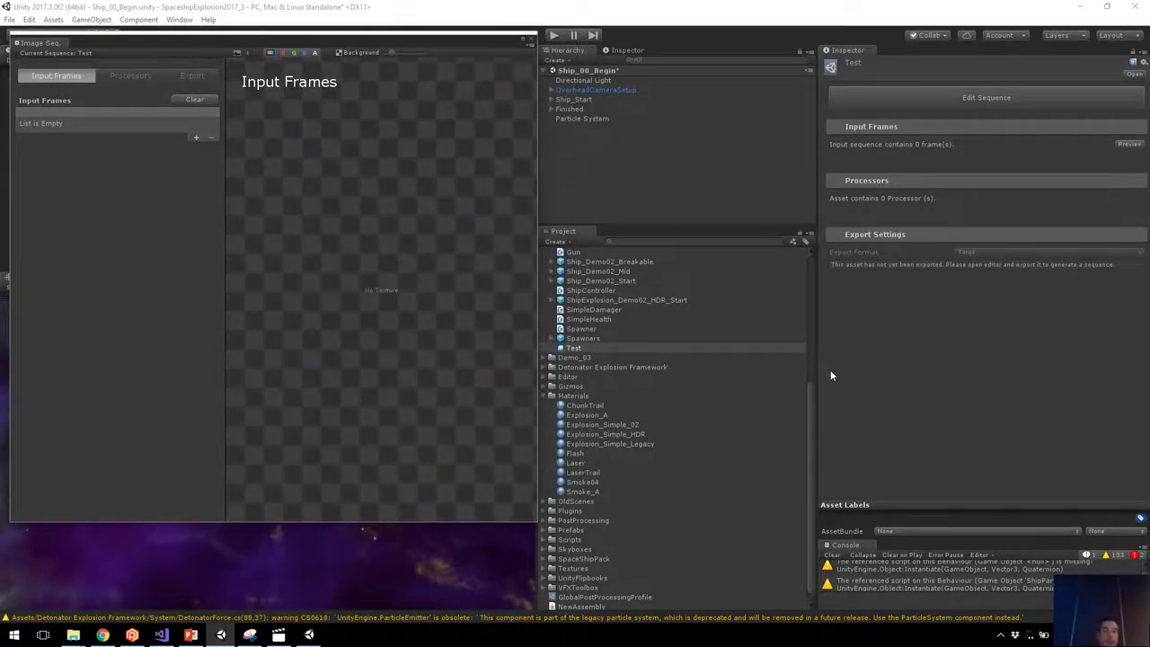
Add the Explosion01_Source folder from UnityFlipbooks as the Test sequence's input frames and enlarge the Image Sequencer window.
{"action": "left_click", "coordinate": [812, 400]}
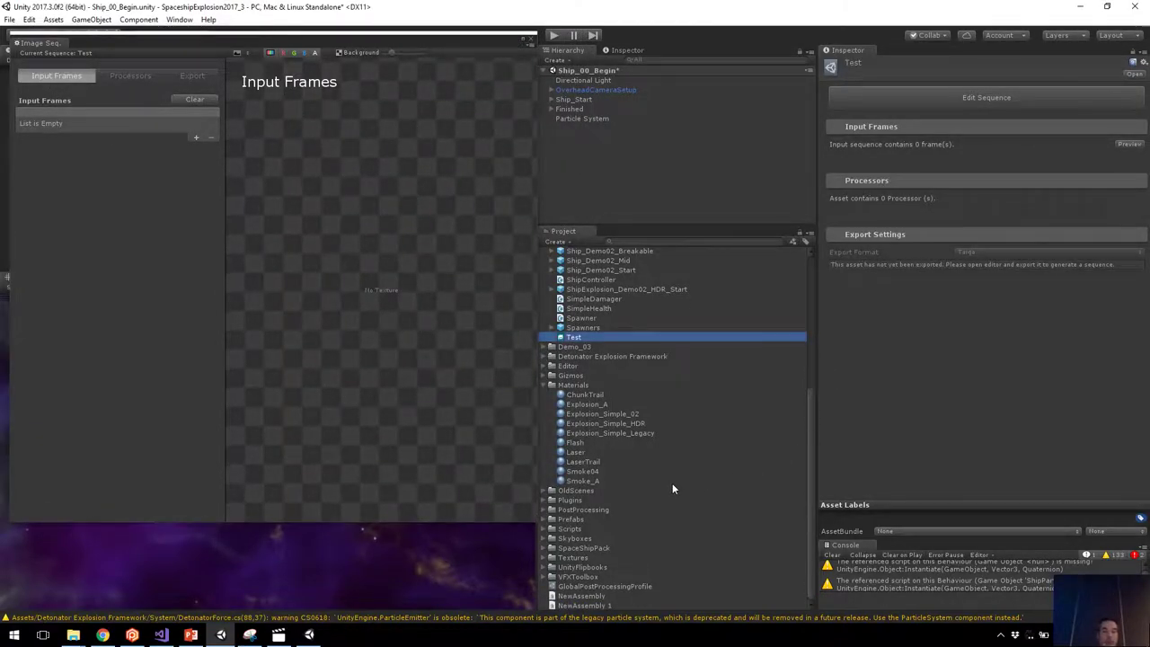
{"action": "left_click", "coordinate": [546, 568]}
{"action": "scroll", "coordinate": [602, 539], "scroll_direction": "down", "scroll_amount": 5}
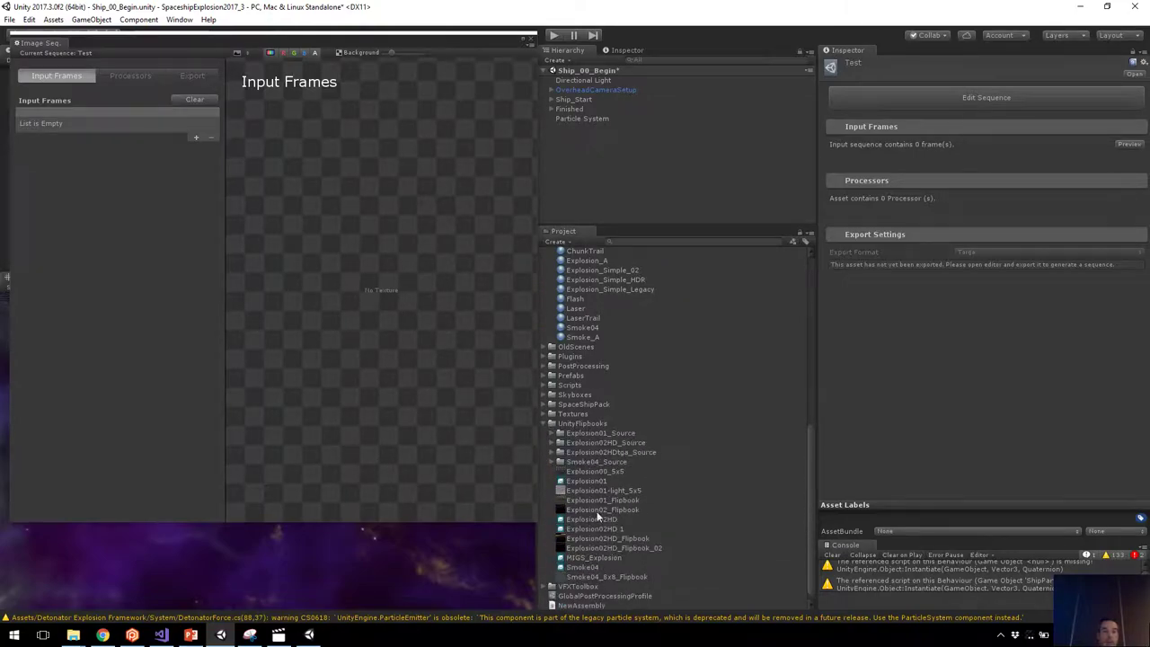
{"action": "left_click", "coordinate": [557, 434]}
{"action": "left_click", "coordinate": [557, 434]}
{"action": "left_click_drag", "start_coordinate": [563, 436], "coordinate": [249, 159]}
{"action": "left_click_drag", "start_coordinate": [90, 123], "coordinate": [85, 126]}
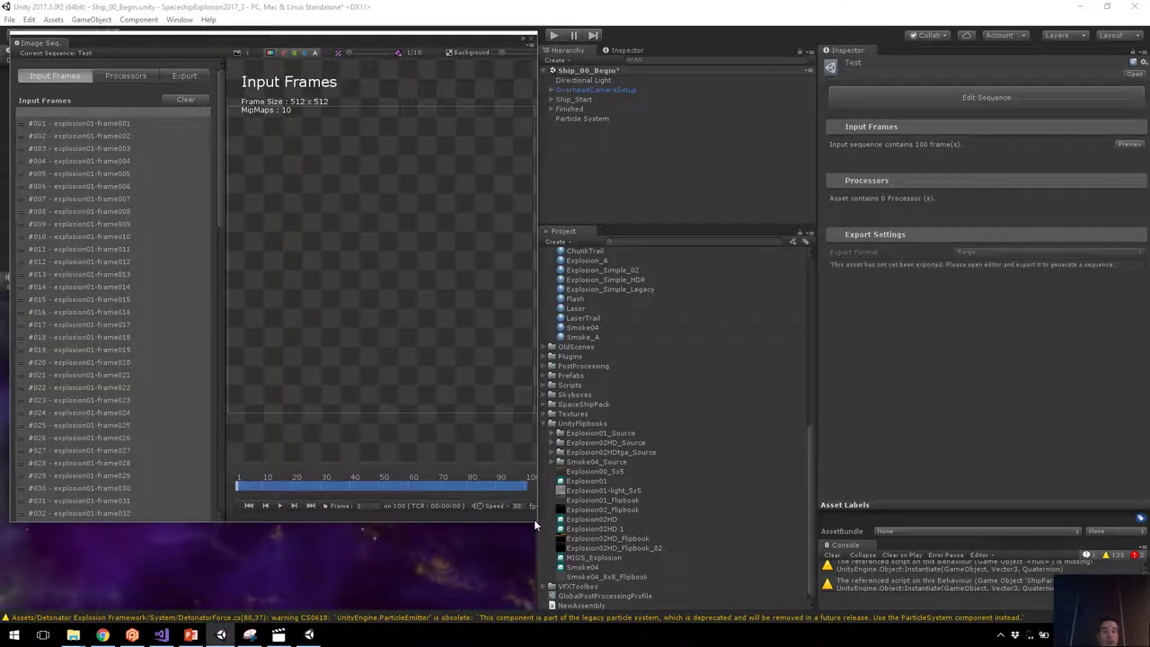
{"action": "left_click_drag", "start_coordinate": [534, 520], "coordinate": [750, 558]}
{"action": "mouse_move", "coordinate": [244, 527]}
{"action": "left_mouse_down"}
{"action": "mouse_move", "coordinate": [567, 524]}
{"action": "mouse_move", "coordinate": [234, 530]}
{"action": "left_mouse_up"}
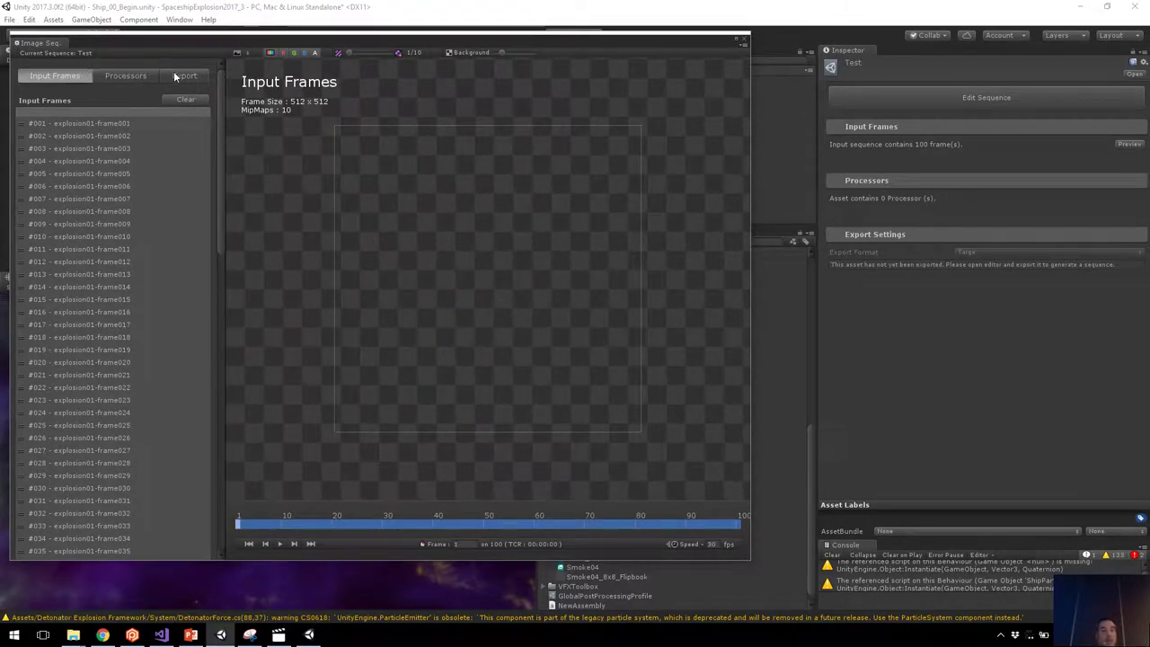
Add an Assemble Flipbook processor to the Test sequence's processor stack and select it for preview.
{"action": "left_click", "coordinate": [129, 78]}
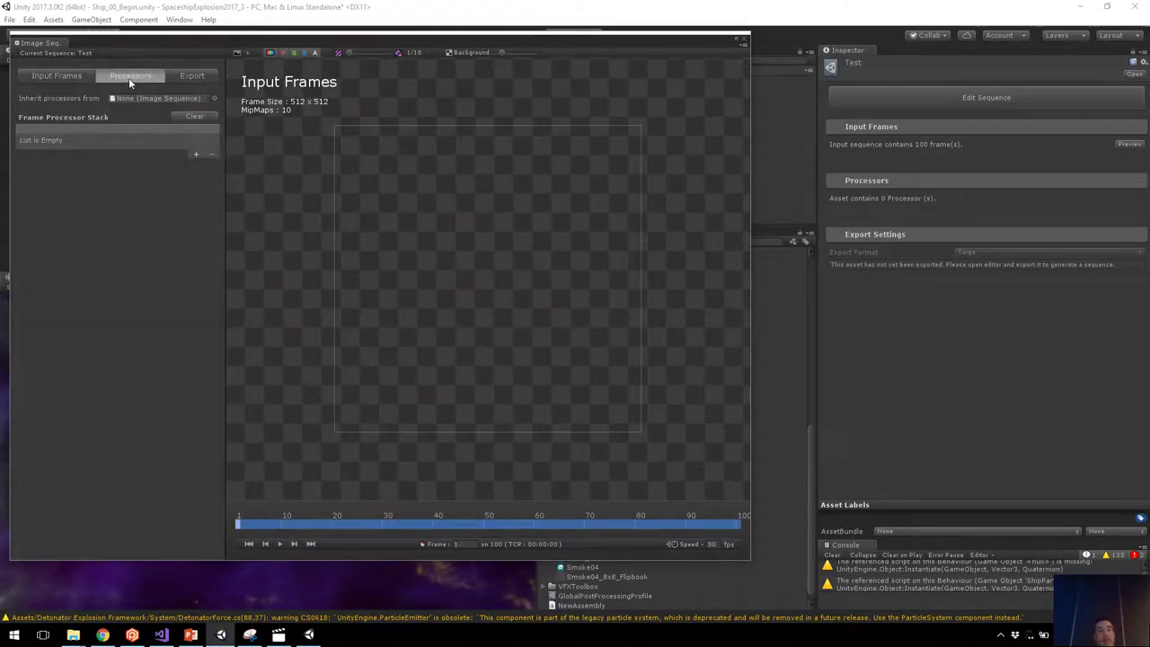
{"action": "left_click", "coordinate": [198, 155]}
{"action": "mouse_move", "coordinate": [213, 159]}
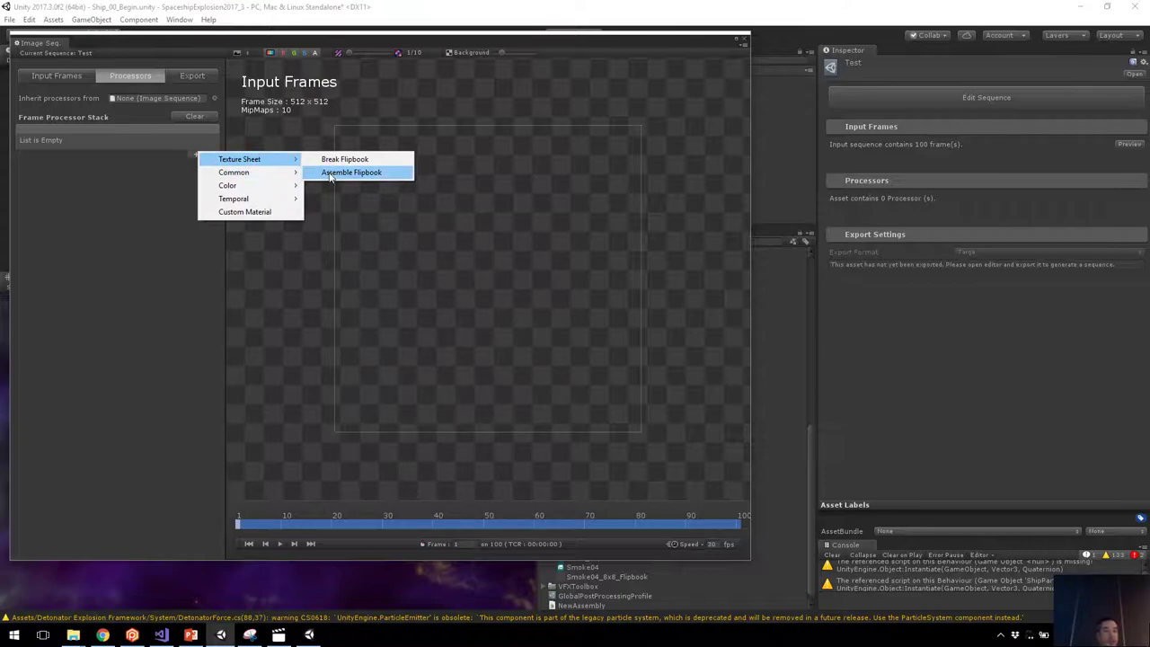
{"action": "left_click", "coordinate": [329, 174]}
{"action": "left_click", "coordinate": [148, 142]}
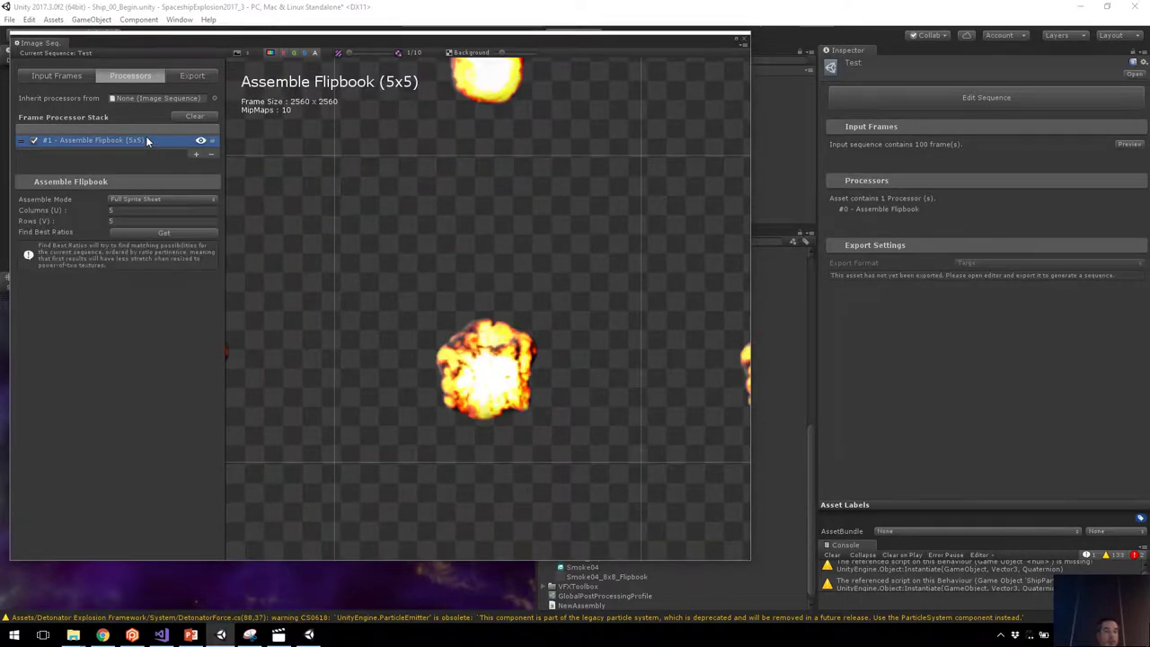
Set the flipbook to 10 columns and 10 rows and fit the whole sheet in the preview.
{"action": "scroll", "coordinate": [405, 258], "scroll_direction": "down", "scroll_amount": 5}
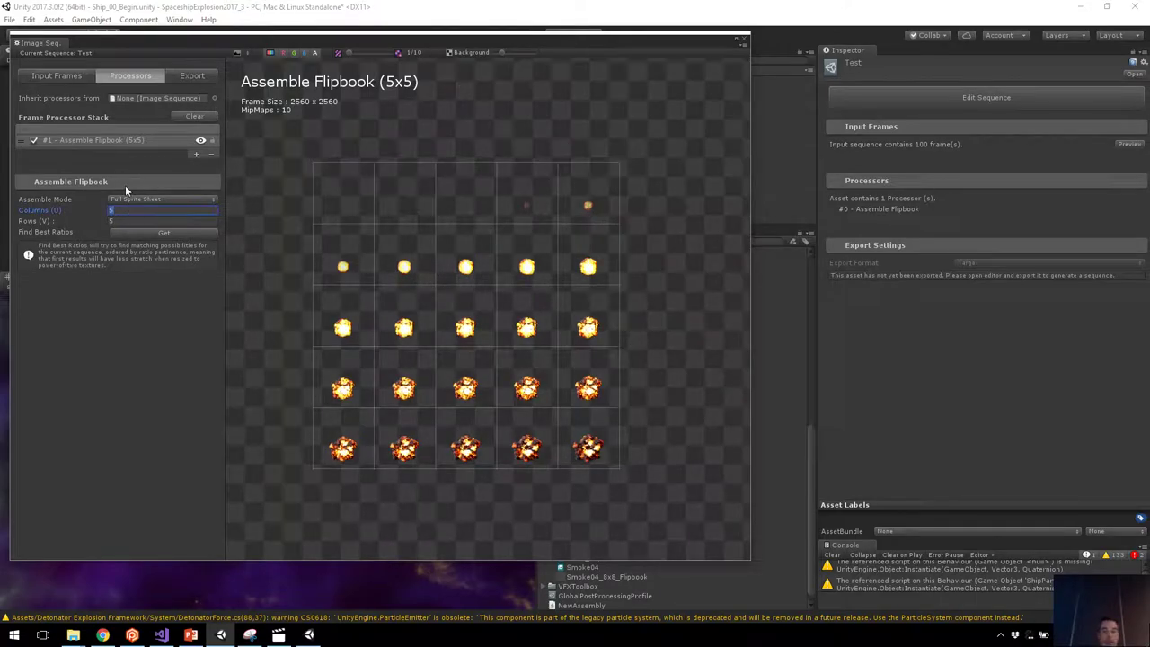
{"action": "type", "text": "10"}
{"action": "key", "text": "Tab"}
{"action": "type", "text": "10"}
{"action": "left_click", "coordinate": [517, 289]}
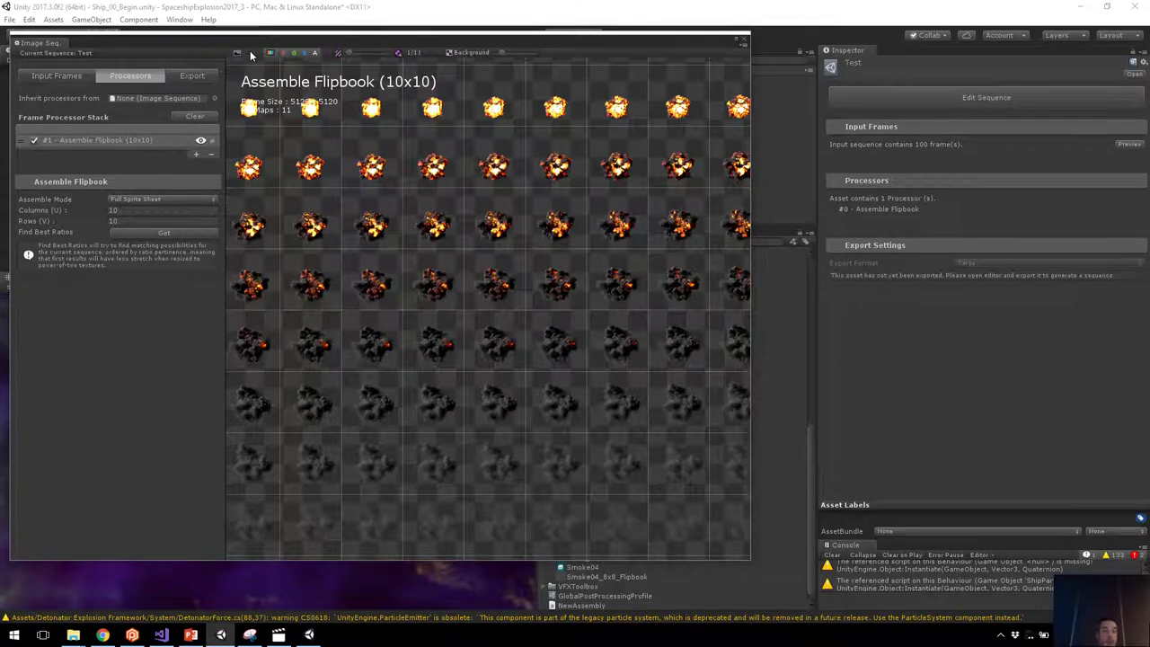
{"action": "left_click", "coordinate": [241, 52]}
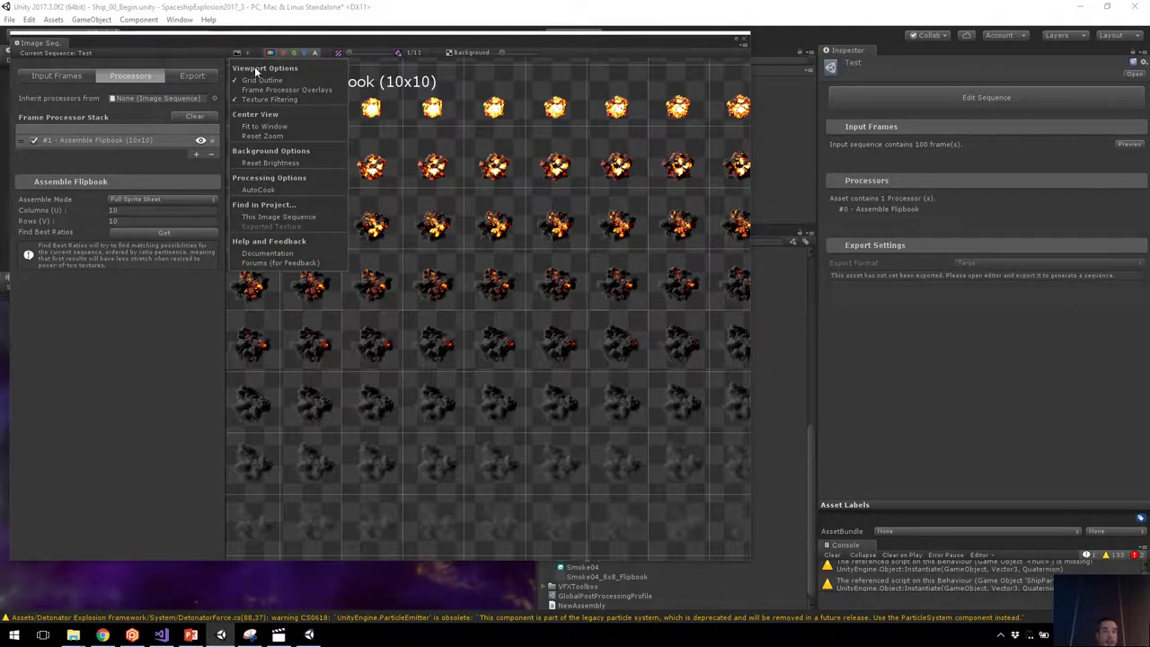
{"action": "left_click", "coordinate": [264, 127]}
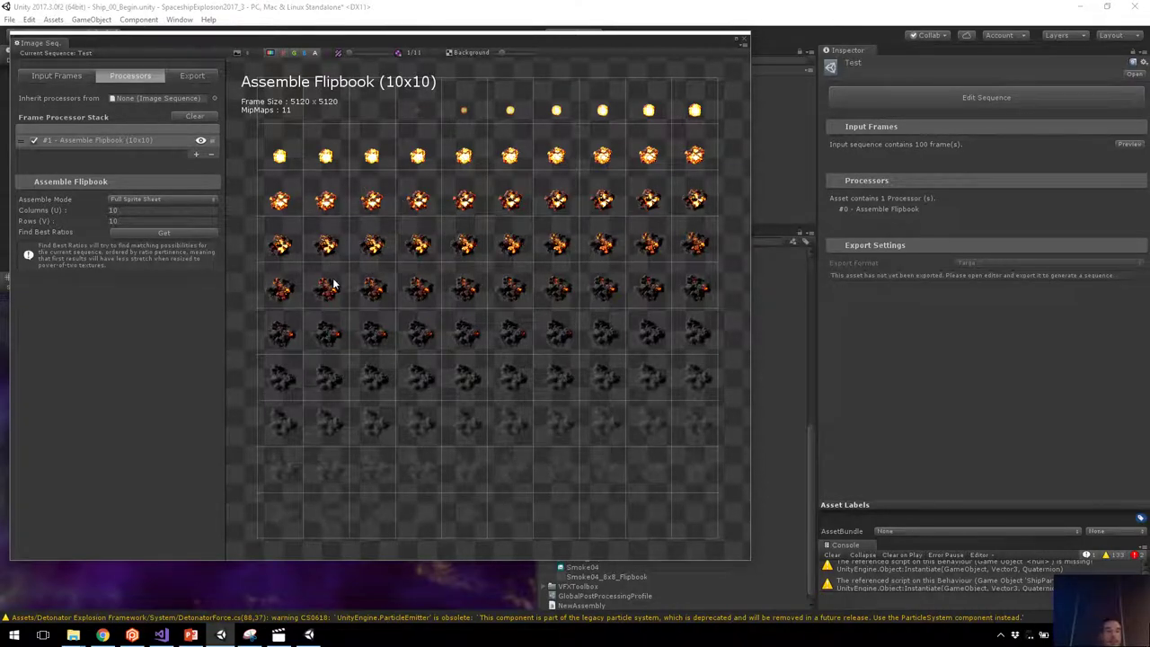
Choose 10 x 10 from the suggested best flipbook ratios and open the sequence's export settings.
{"action": "left_click", "coordinate": [182, 234]}
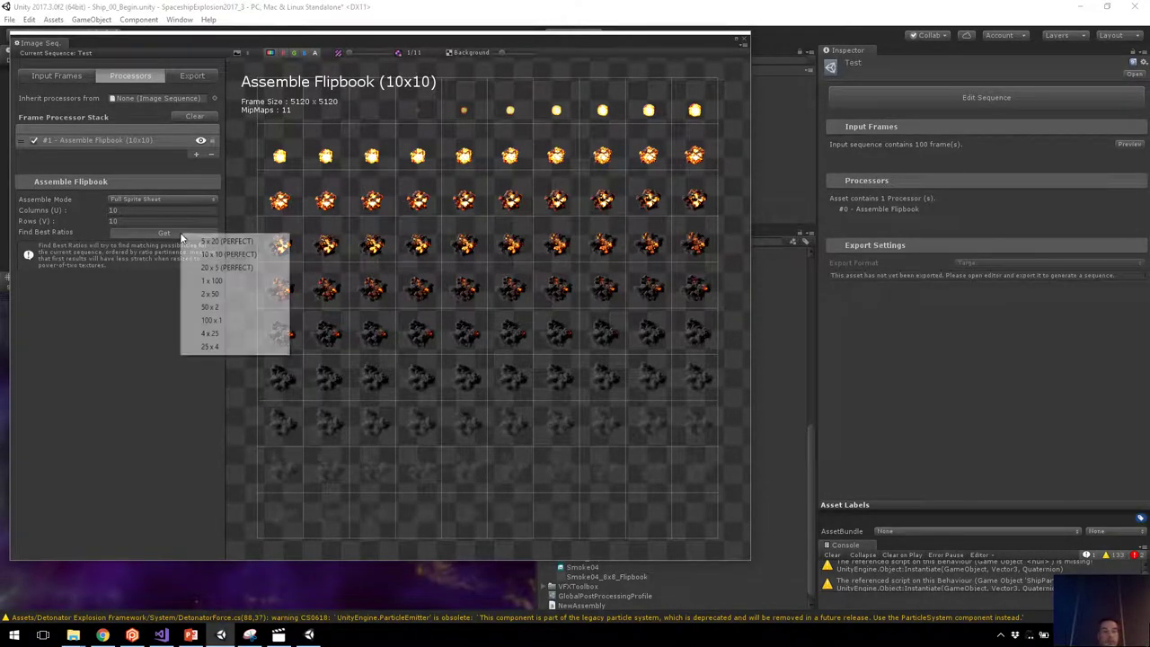
{"action": "left_click", "coordinate": [243, 256]}
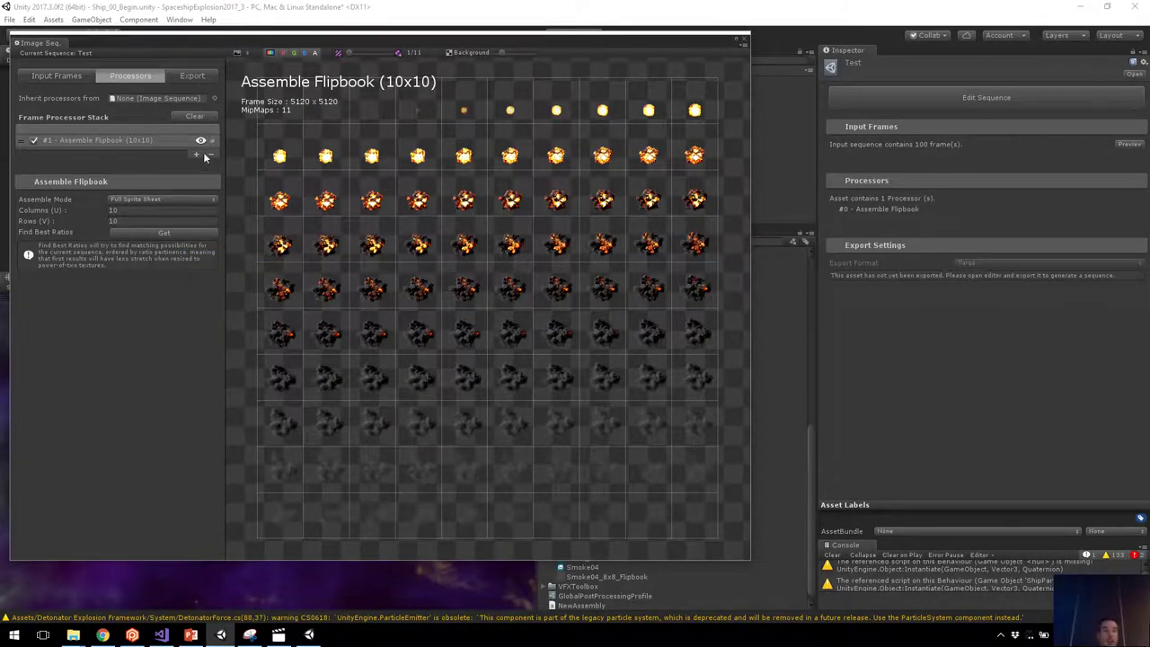
{"action": "left_click", "coordinate": [192, 77]}
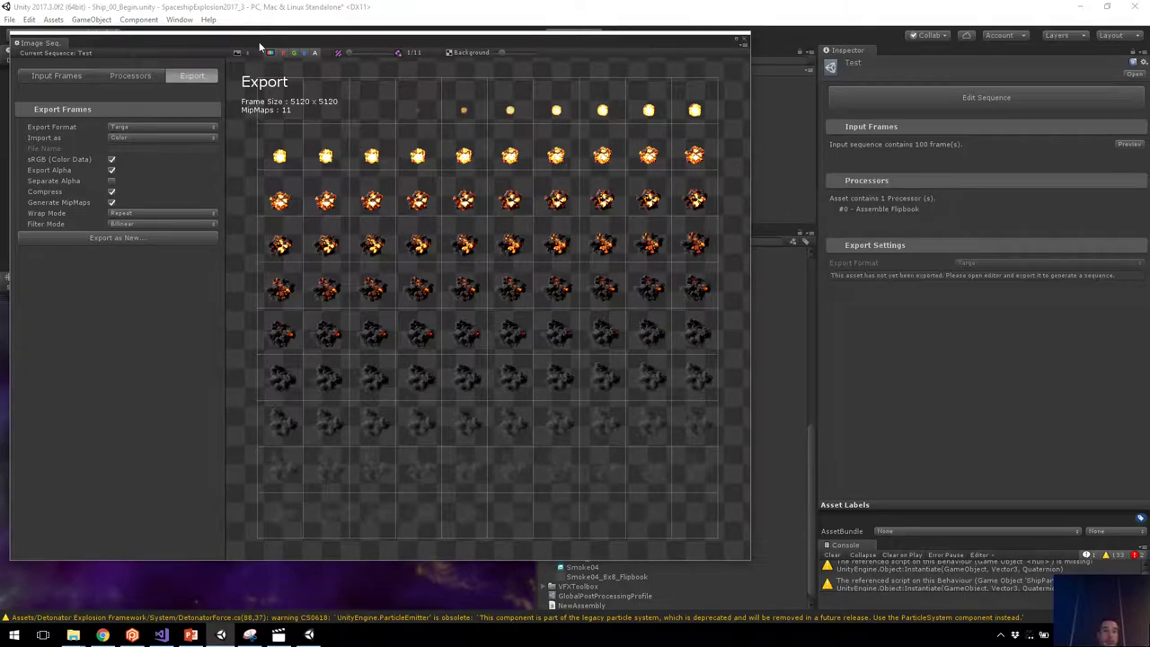
Close the Image Sequencer window and open the Ship_01_Mid scene from Demo_01 without saving changes to Ship_00_Begin.
{"action": "left_click_drag", "start_coordinate": [259, 41], "coordinate": [370, 76]}
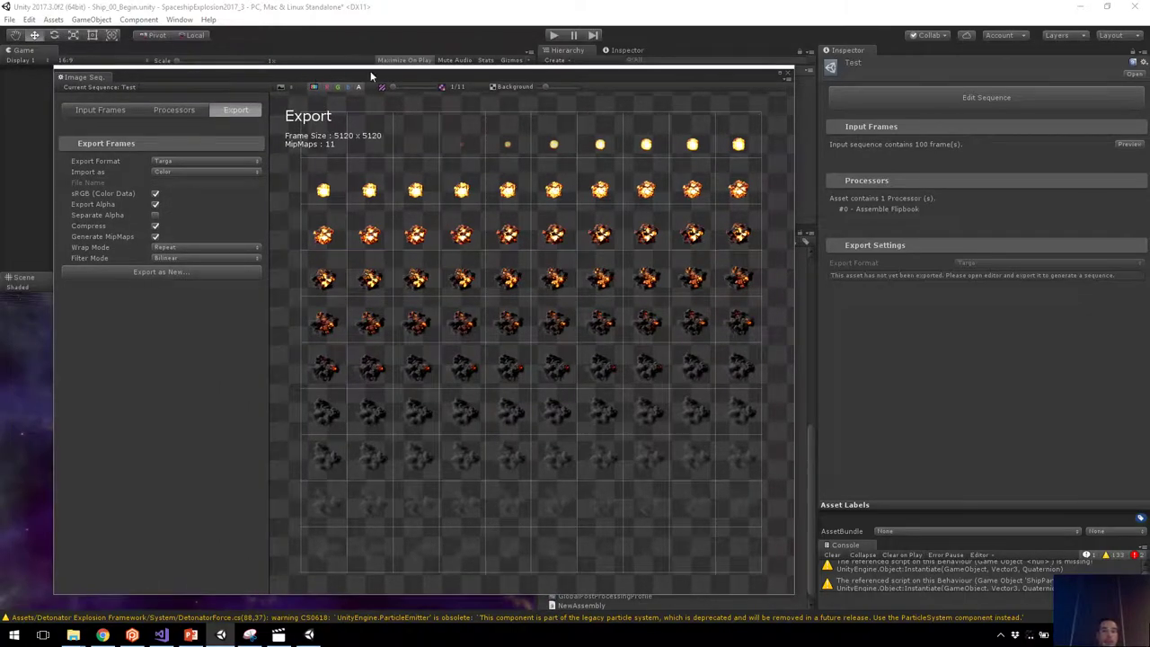
{"action": "left_click", "coordinate": [787, 73]}
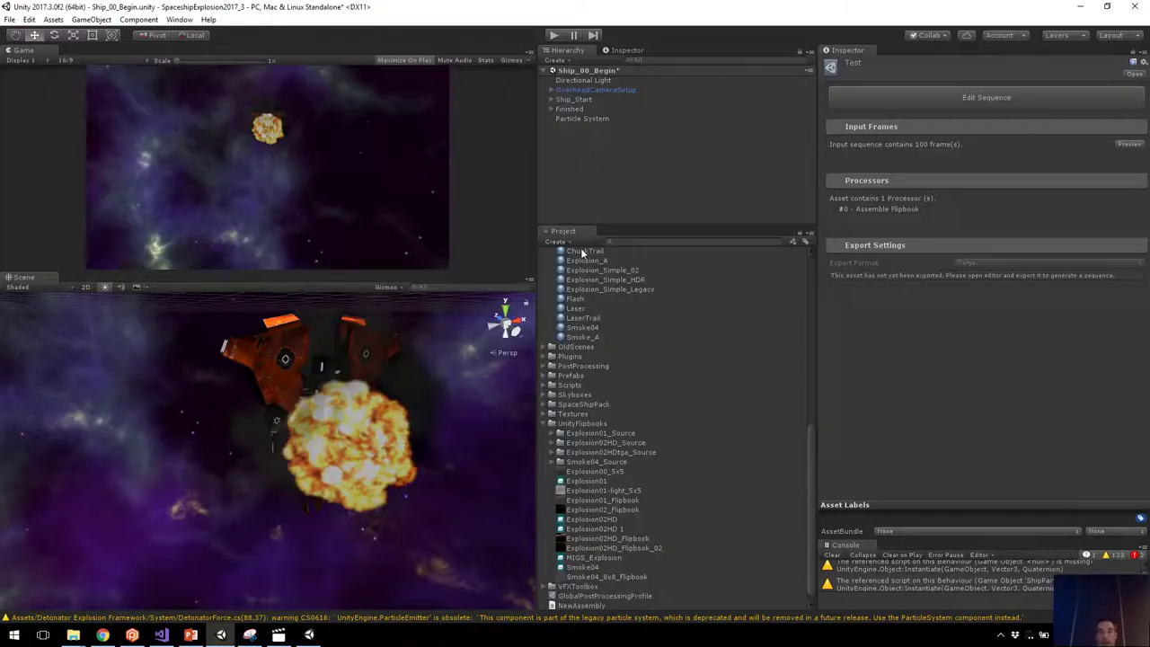
{"action": "scroll", "coordinate": [618, 350], "scroll_direction": "up", "scroll_amount": 10}
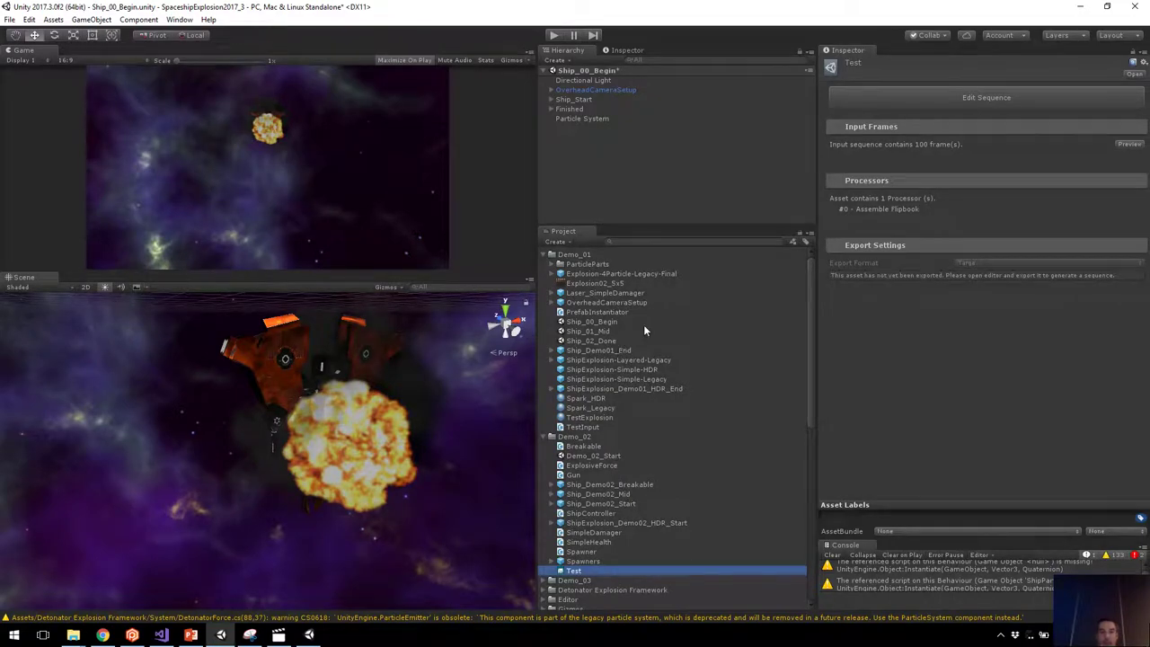
{"action": "double_click", "coordinate": [600, 329]}
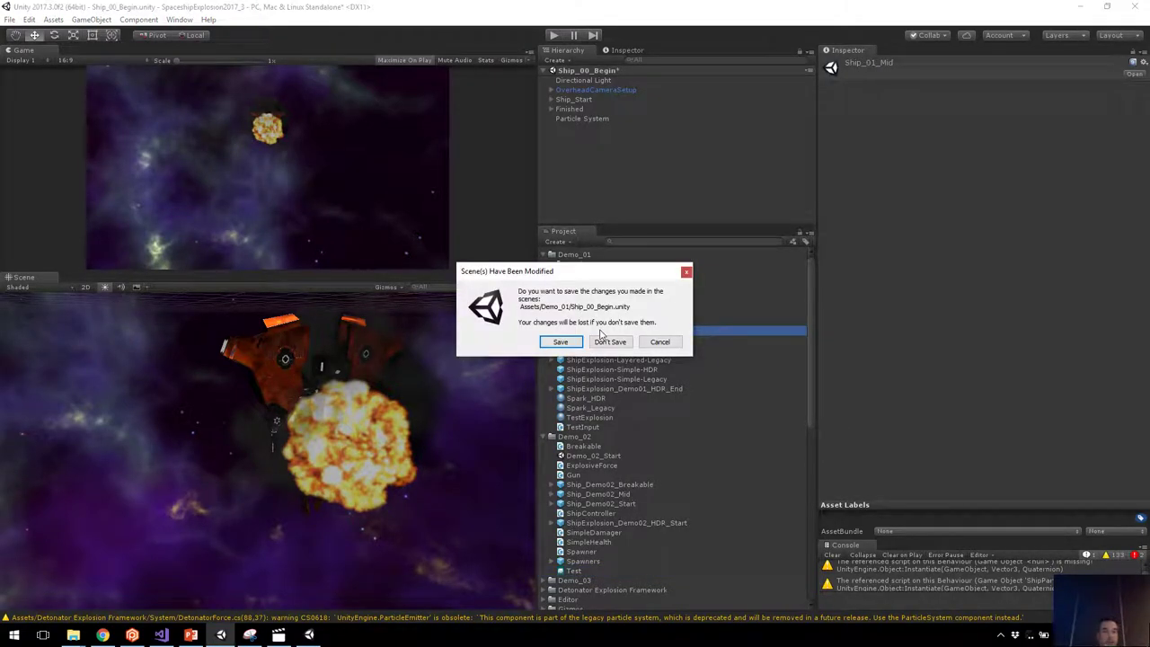
{"action": "left_click", "coordinate": [611, 343]}
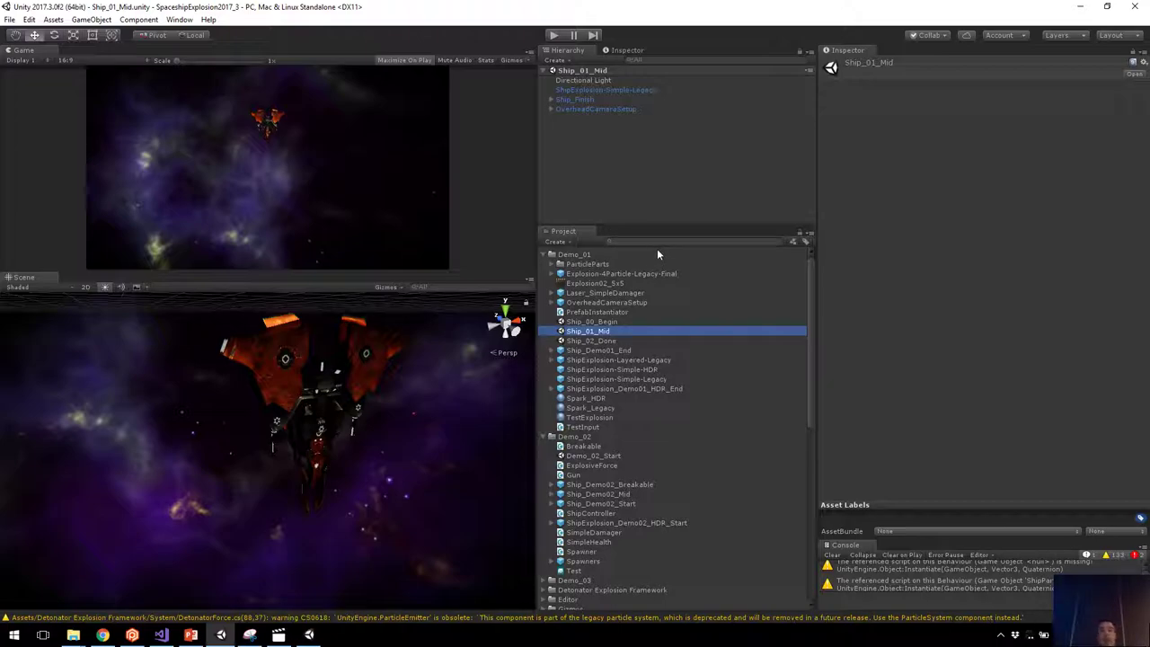
{"action": "left_click", "coordinate": [555, 179]}
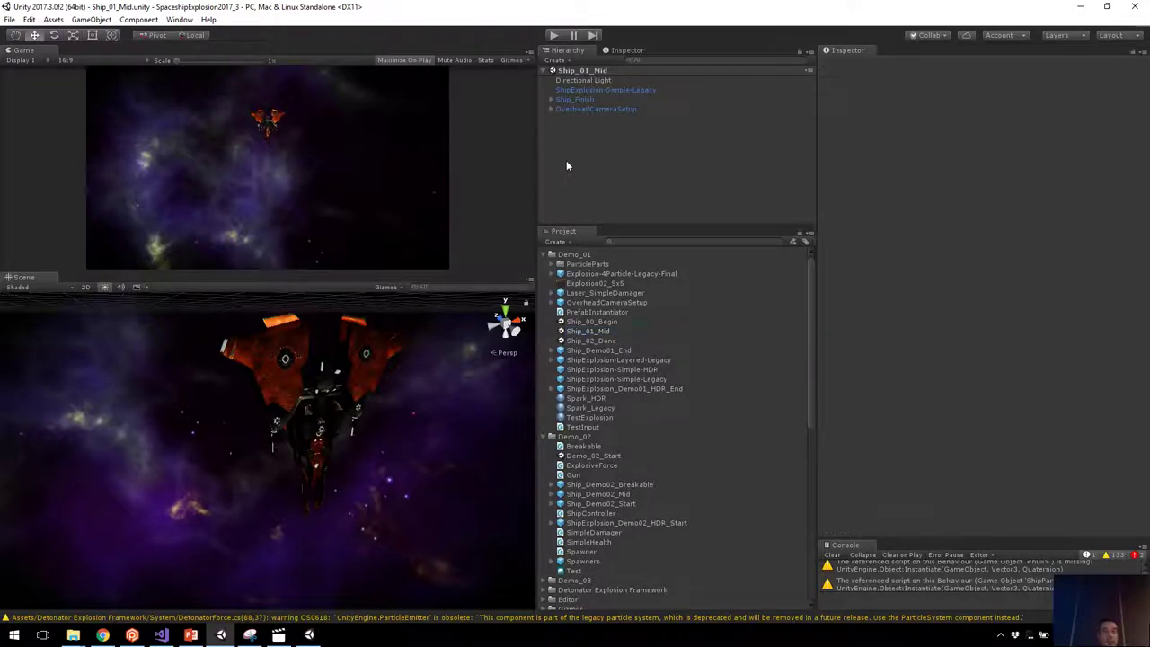
Set the Post Processing Behaviour profile of the Main Camera in OverheadCameraSetup to None.
{"action": "left_click", "coordinate": [551, 109]}
{"action": "left_click", "coordinate": [573, 118]}
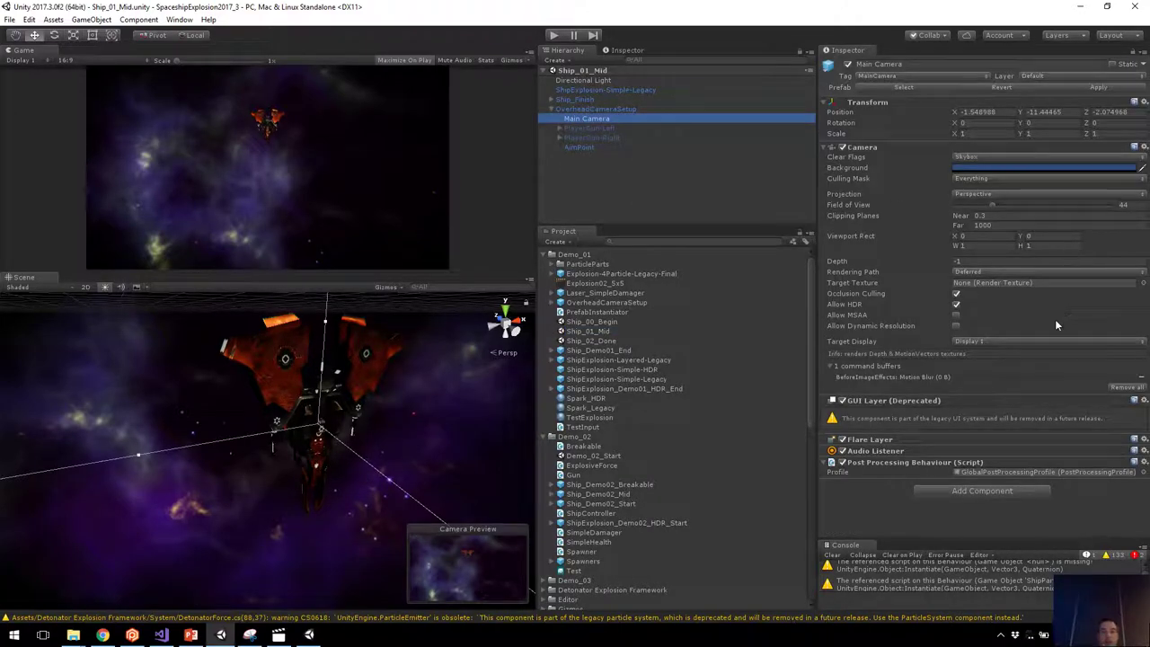
{"action": "left_click", "coordinate": [1143, 471]}
{"action": "left_click", "coordinate": [84, 52]}
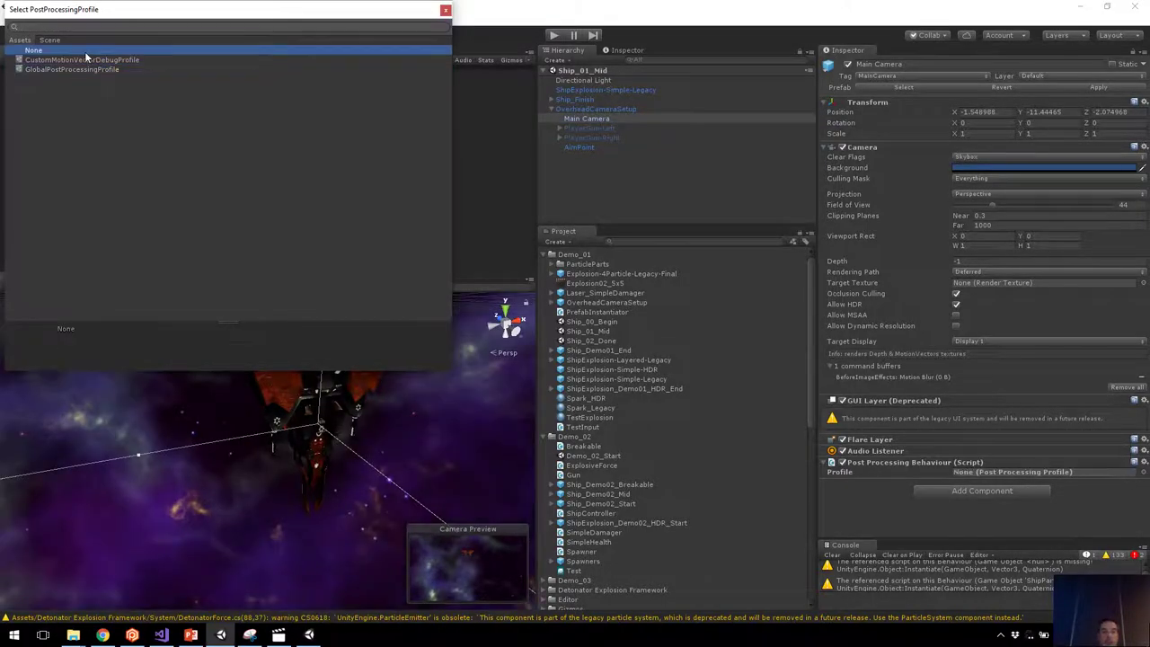
{"action": "key", "text": "Return"}
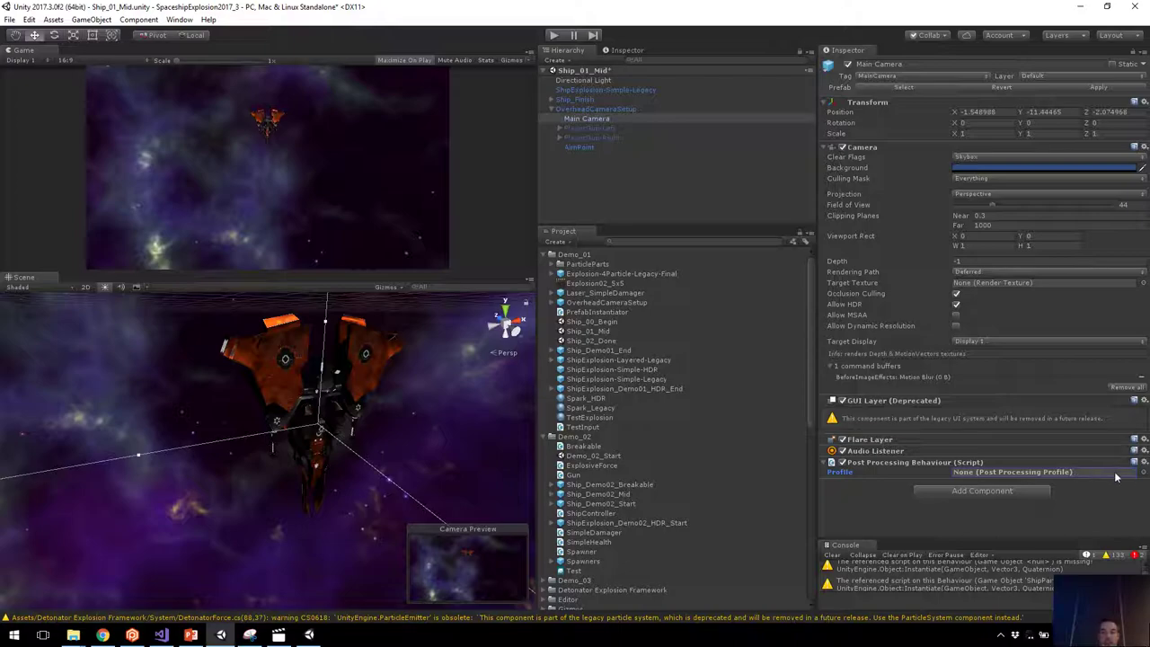
Assign GlobalPostProcessingProfile to the Main Camera's Post Processing Behaviour and enlarge the Game view.
{"action": "scroll", "coordinate": [684, 539], "scroll_direction": "down", "scroll_amount": 5}
{"action": "scroll", "coordinate": [682, 521], "scroll_direction": "down", "scroll_amount": 8}
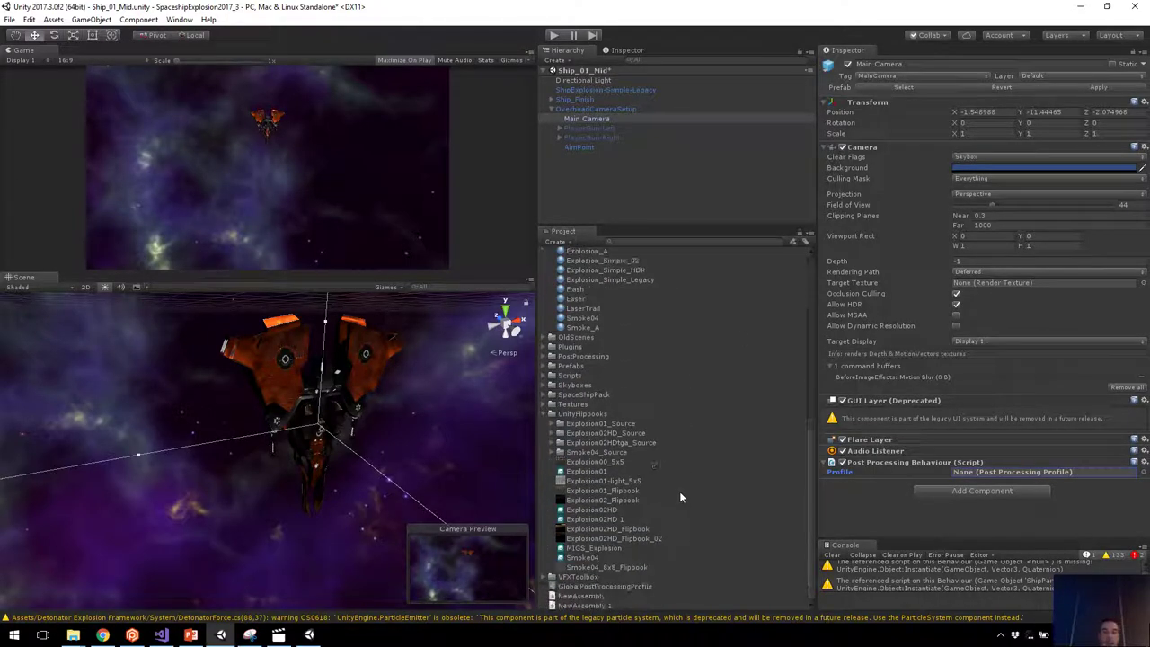
{"action": "left_click_drag", "start_coordinate": [616, 584], "coordinate": [1007, 475]}
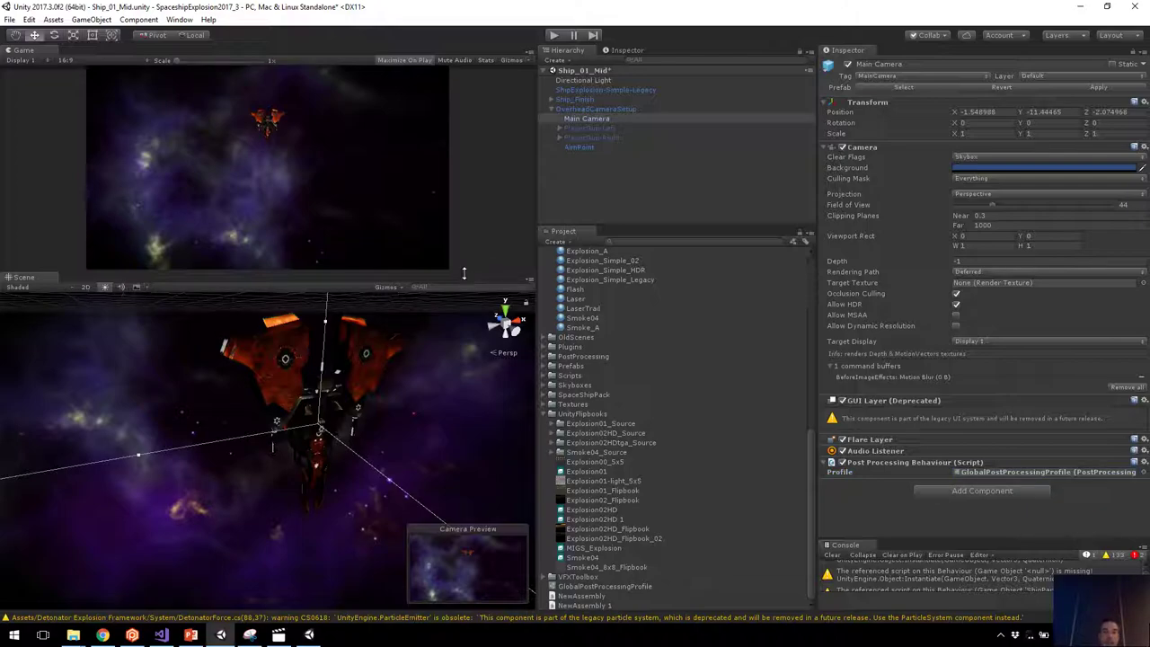
{"action": "left_click_drag", "start_coordinate": [463, 273], "coordinate": [463, 366]}
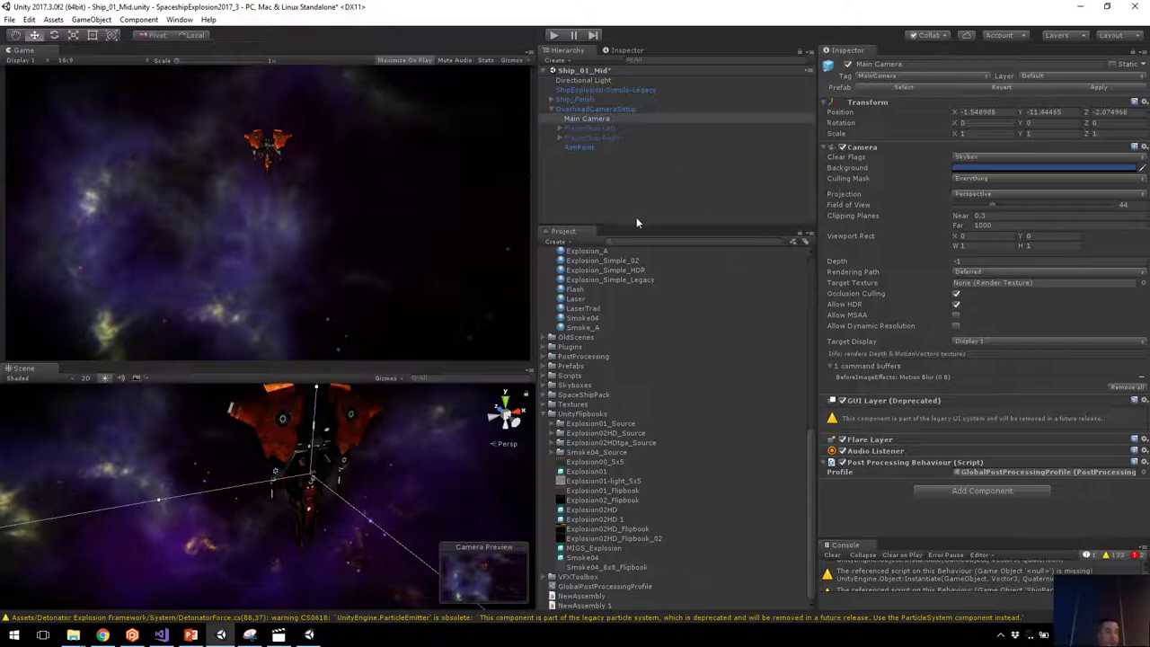
{"action": "left_click", "coordinate": [620, 184]}
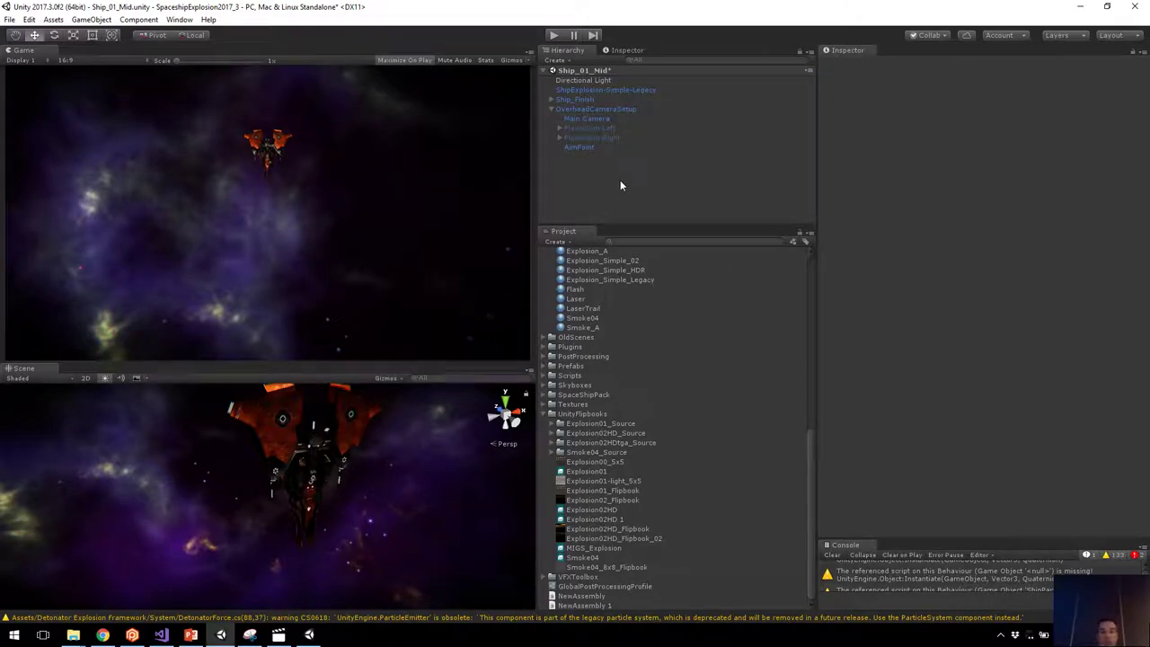
Open the TestInput script attached to Ship_Finish in Visual Studio and reload the modified solution.
{"action": "left_click", "coordinate": [552, 109]}
{"action": "left_click", "coordinate": [576, 97]}
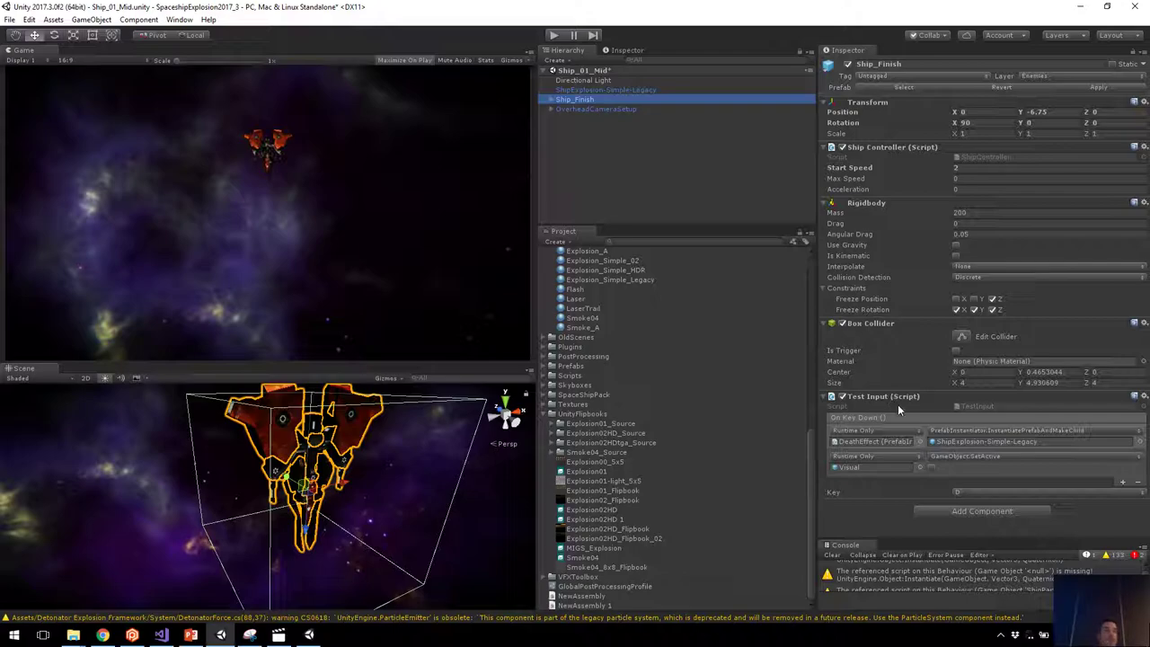
{"action": "double_click", "coordinate": [958, 408]}
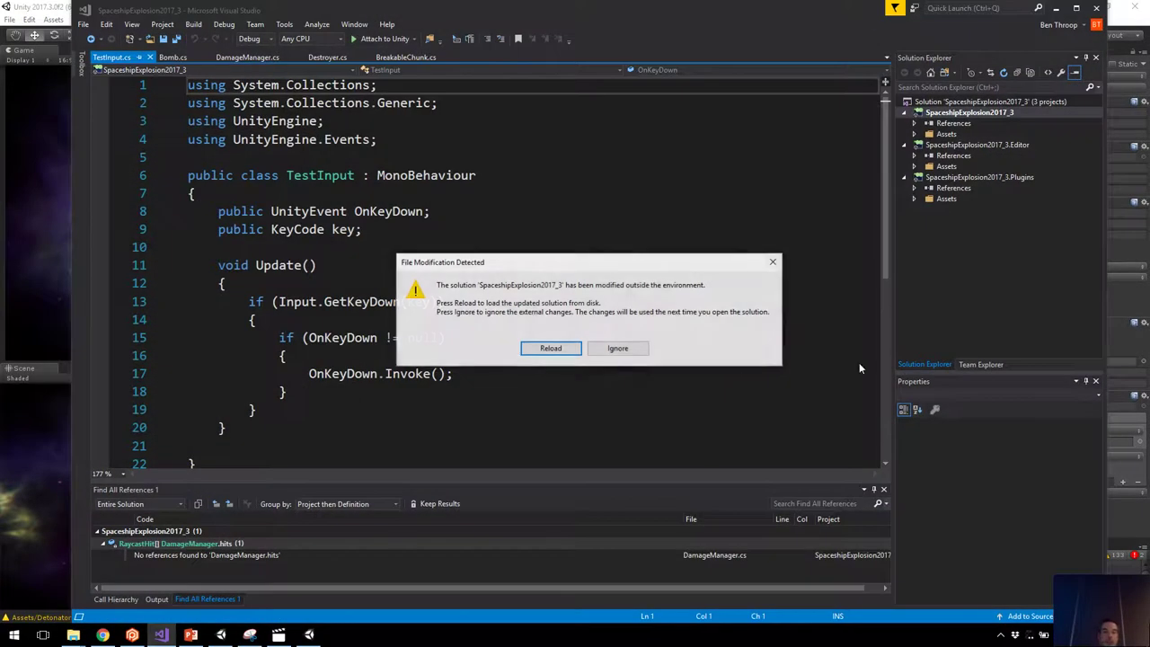
{"action": "left_click", "coordinate": [559, 348]}
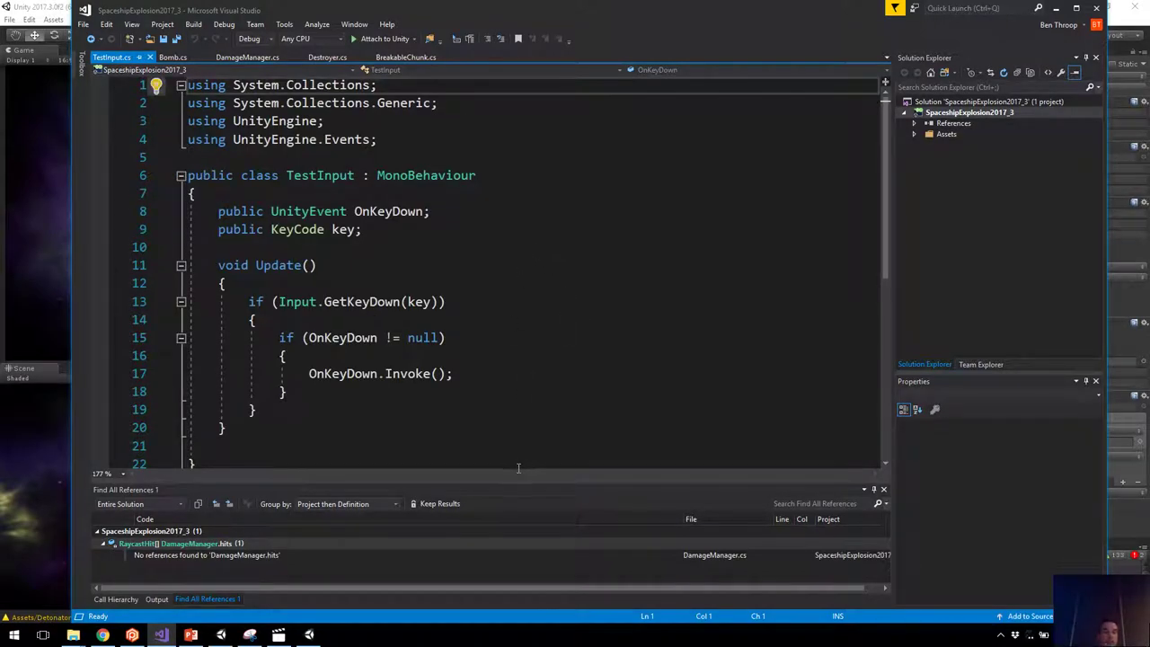
Examine the TestInput code, highlighting the OnKeyDown null check with its Invoke call and reviewing the OnKeyDown and key fields.
{"action": "key", "text": "ctrl+End"}
{"action": "left_click", "coordinate": [503, 333]}
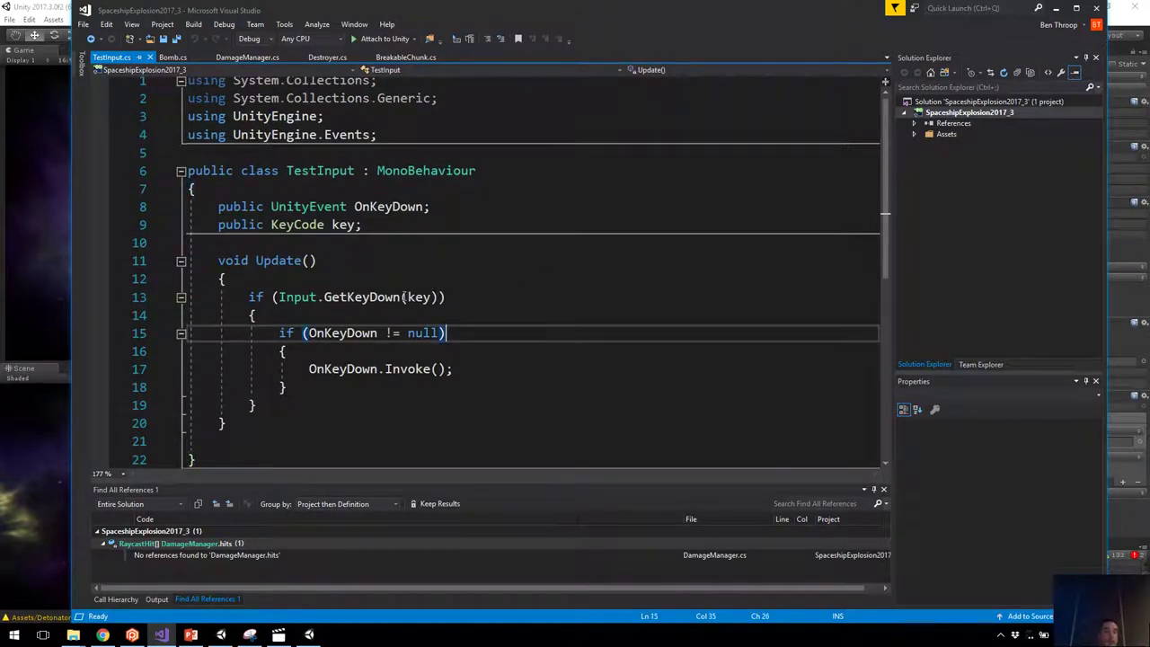
{"action": "key", "text": "ctrl+Left"}
{"action": "key", "text": "ctrl+Left"}
{"action": "key", "text": "ctrl+Left"}
{"action": "key", "text": "ctrl+Left"}
{"action": "key", "text": "ctrl+Left"}
{"action": "key", "text": "ctrl+Left"}
{"action": "key", "text": "shift+Down"}
{"action": "key", "text": "shift+Down"}
{"action": "key", "text": "shift+Down"}
{"action": "key", "text": "shift+End"}
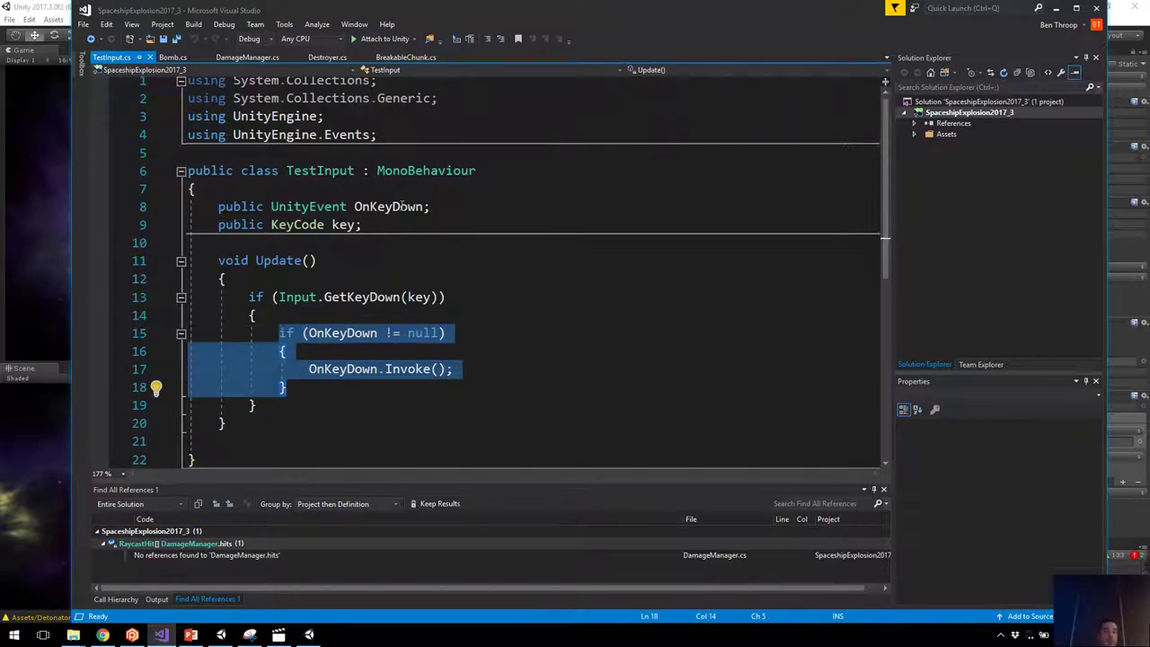
{"action": "left_click", "coordinate": [401, 206]}
{"action": "left_click", "coordinate": [321, 207]}
{"action": "left_click", "coordinate": [390, 207]}
{"action": "left_click", "coordinate": [387, 230]}
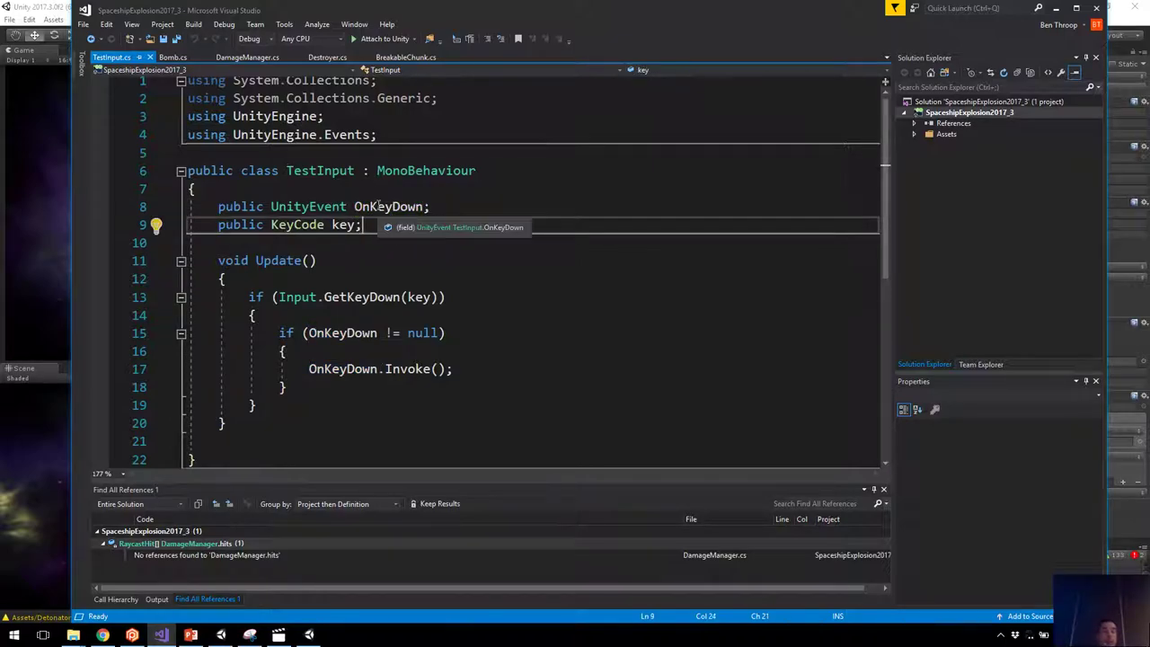
Switch back to Unity and inspect Ship_Finish's On Key Down event: the DeathEffect target, its available functions and the ShipExplosion-Simple-Legacy prefab argument.
{"action": "key", "text": "alt+Tab"}
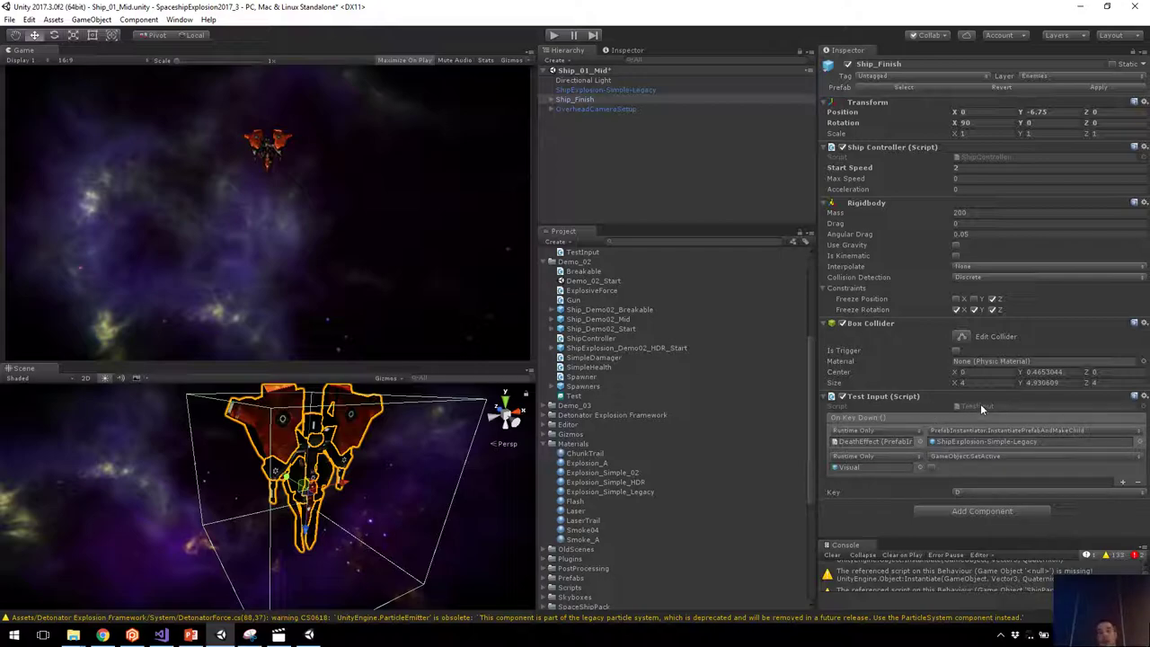
{"action": "left_click", "coordinate": [883, 442]}
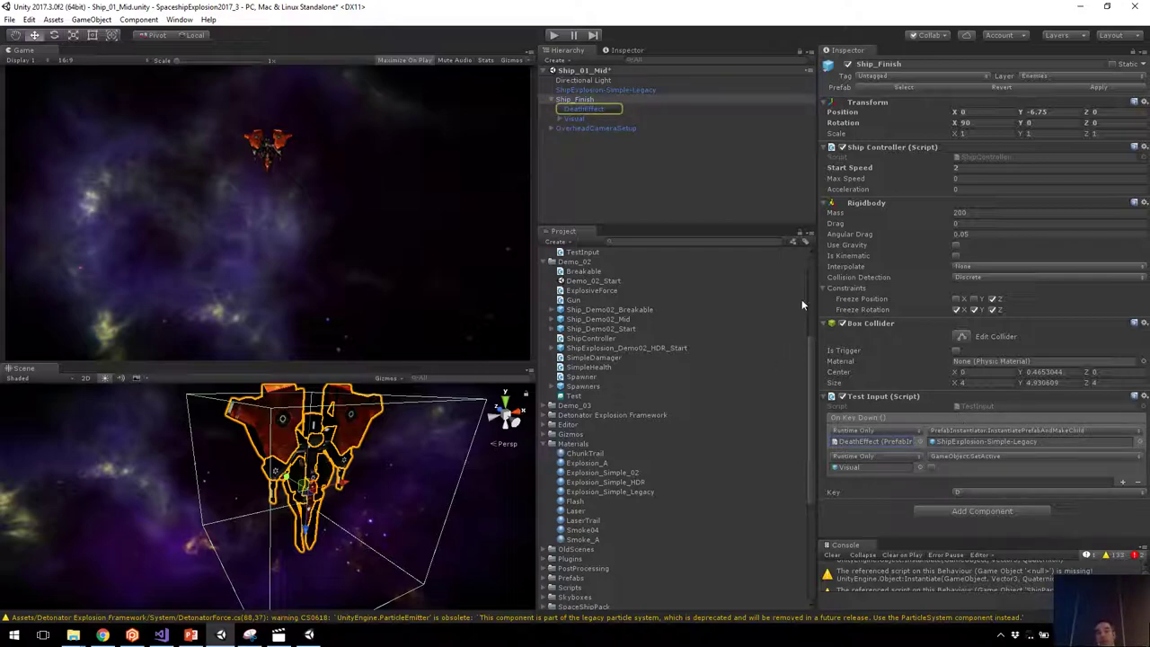
{"action": "left_click", "coordinate": [998, 428]}
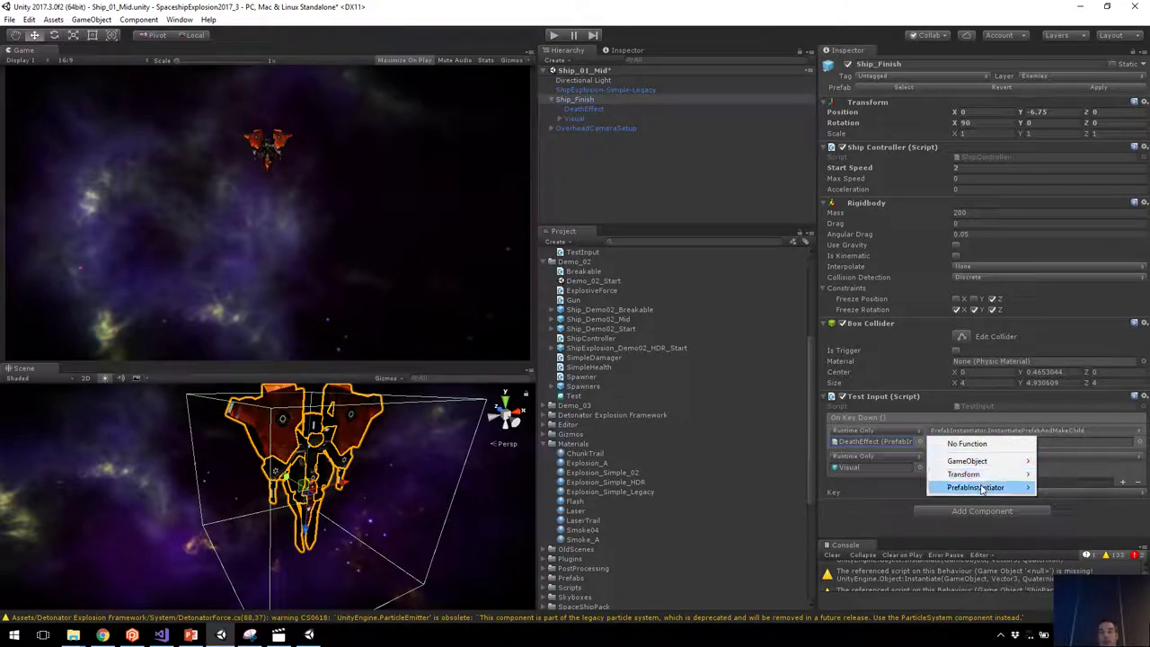
{"action": "mouse_move", "coordinate": [980, 487]}
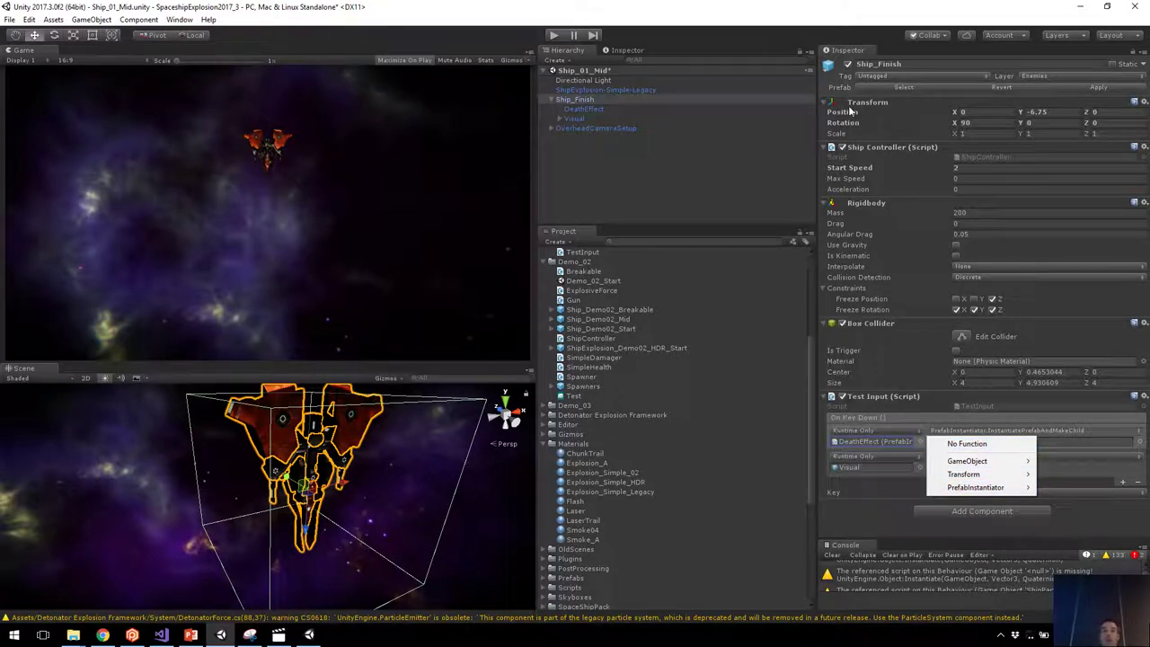
{"action": "left_click", "coordinate": [714, 16]}
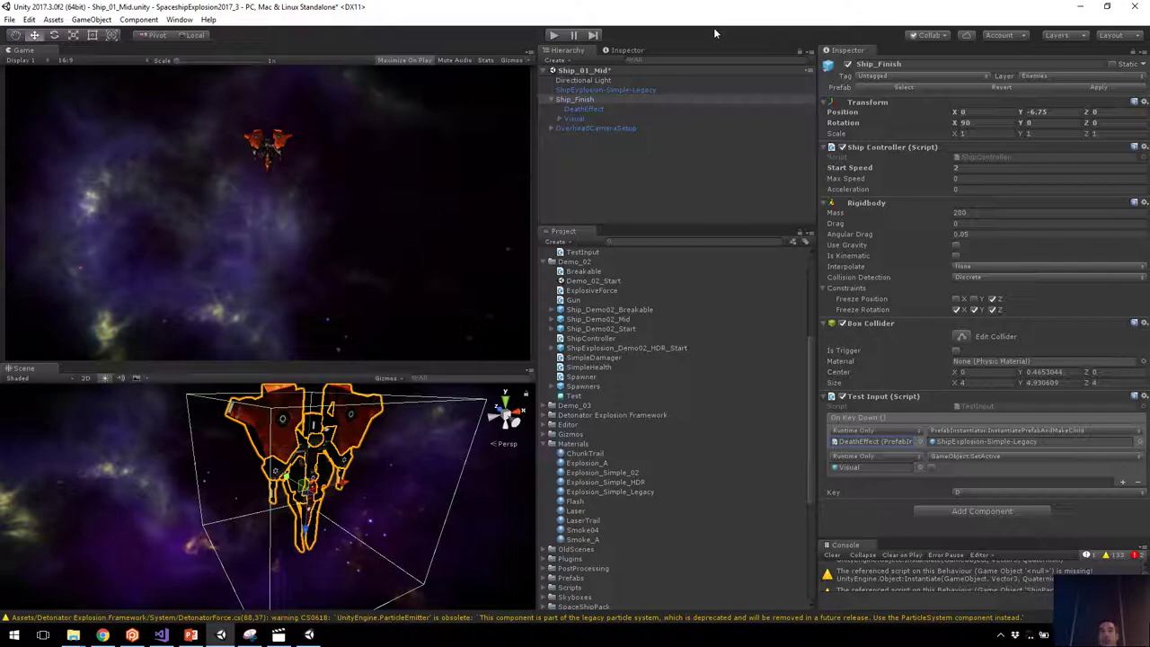
{"action": "left_click", "coordinate": [976, 442]}
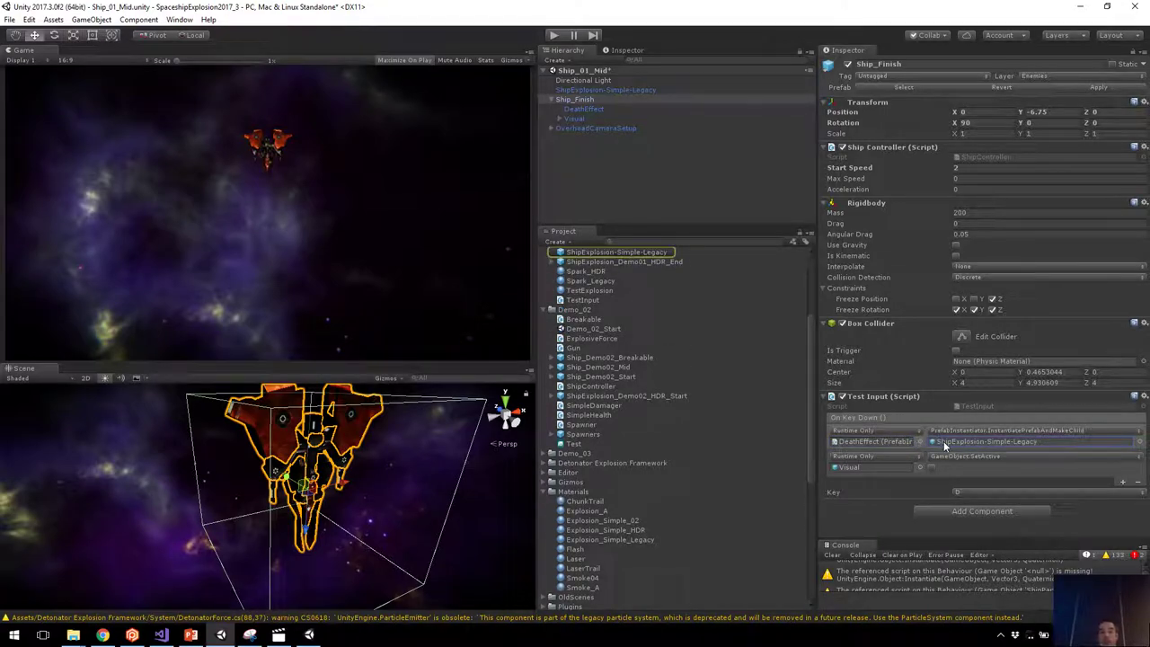
{"action": "scroll", "coordinate": [721, 349], "scroll_direction": "up", "scroll_amount": 2}
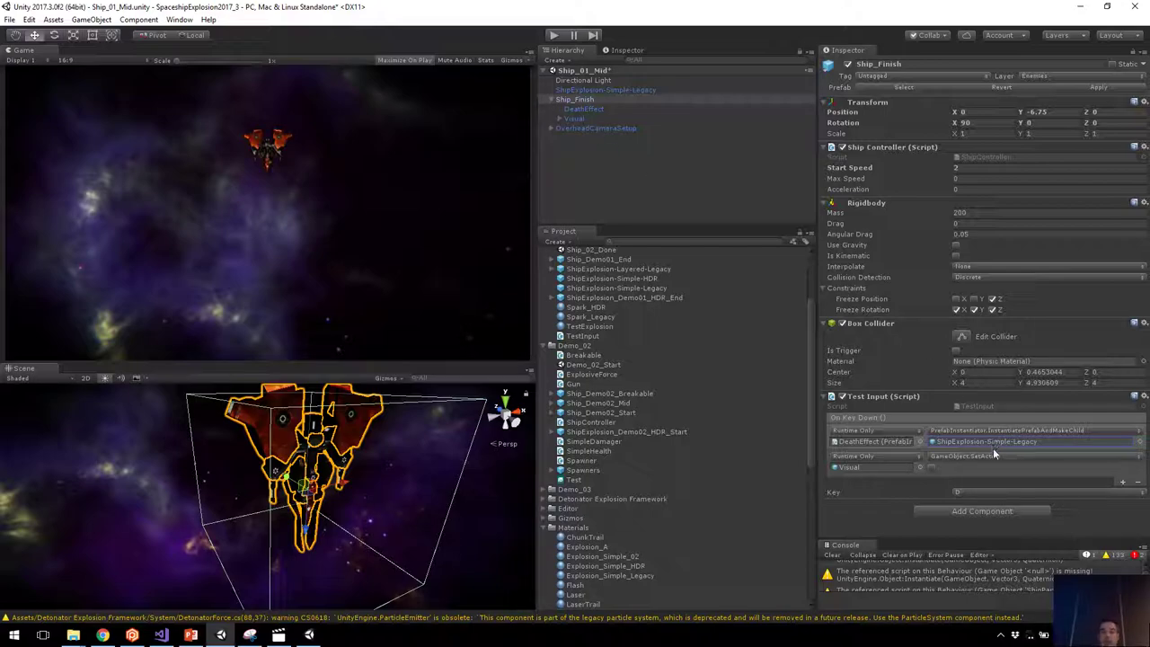
Open the DeathEffect object's PrefabInstantiator script in Visual Studio and review its localPosition and localRotation fields and instantiation methods.
{"action": "left_click", "coordinate": [581, 107]}
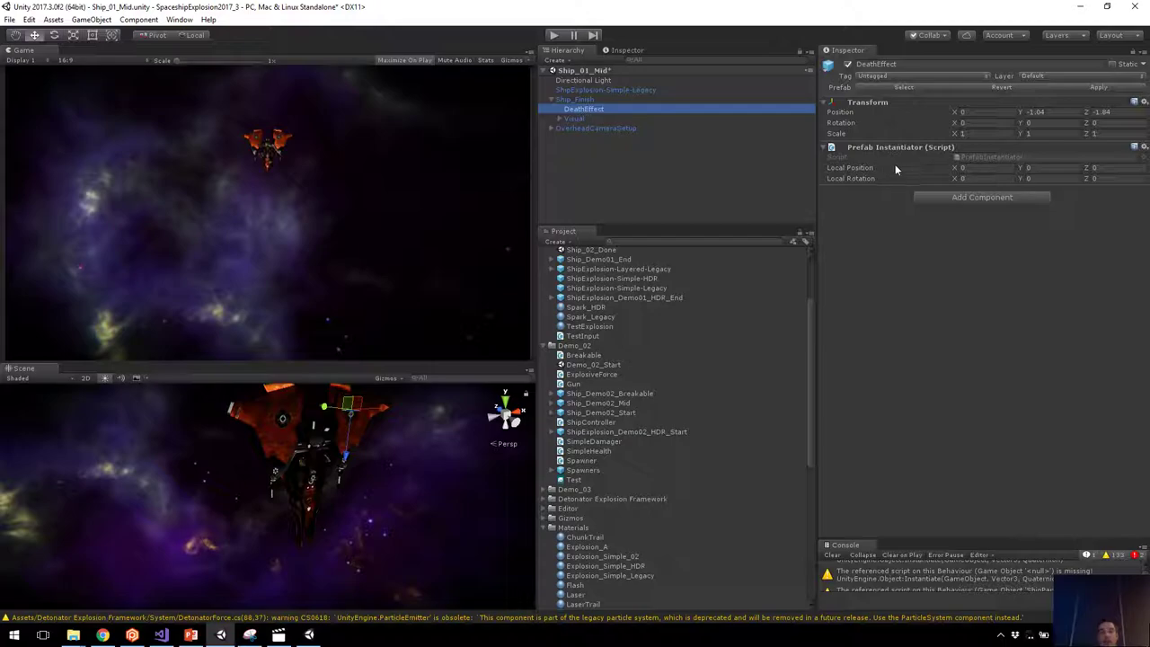
{"action": "double_click", "coordinate": [960, 155]}
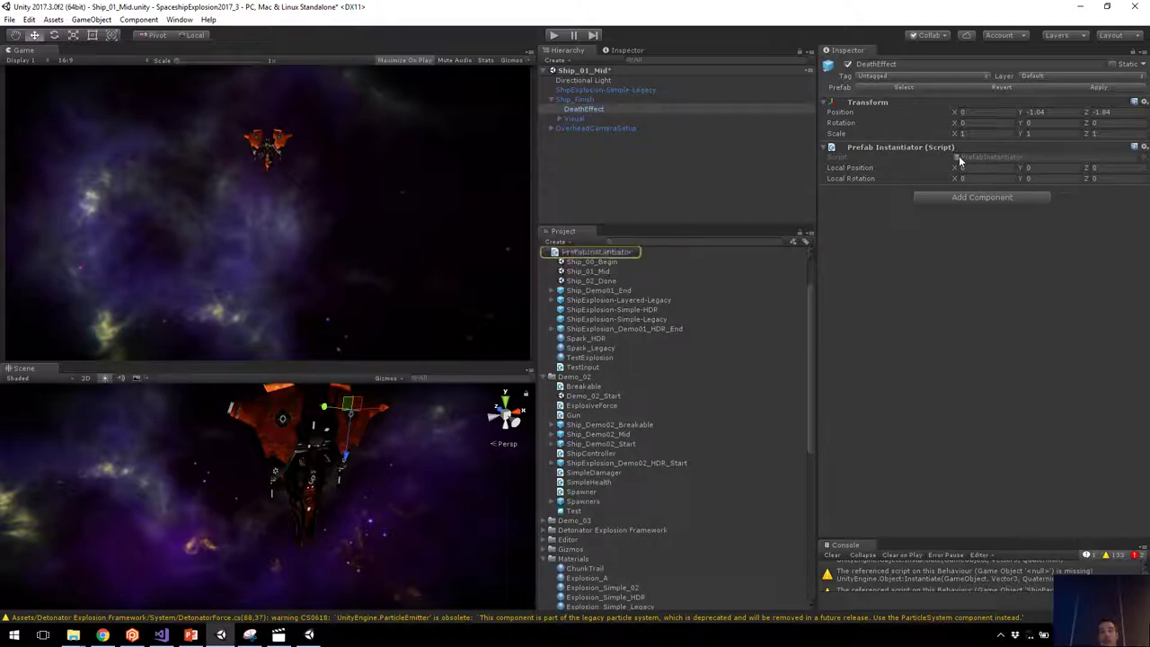
{"action": "left_click", "coordinate": [707, 190]}
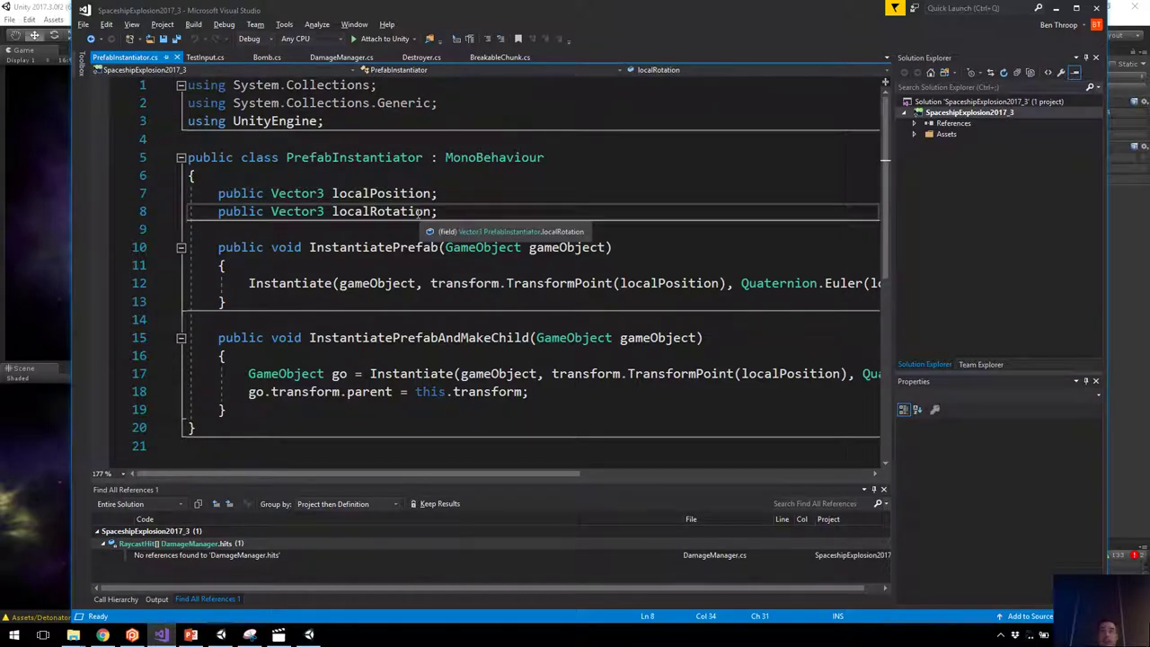
{"action": "left_click", "coordinate": [446, 213]}
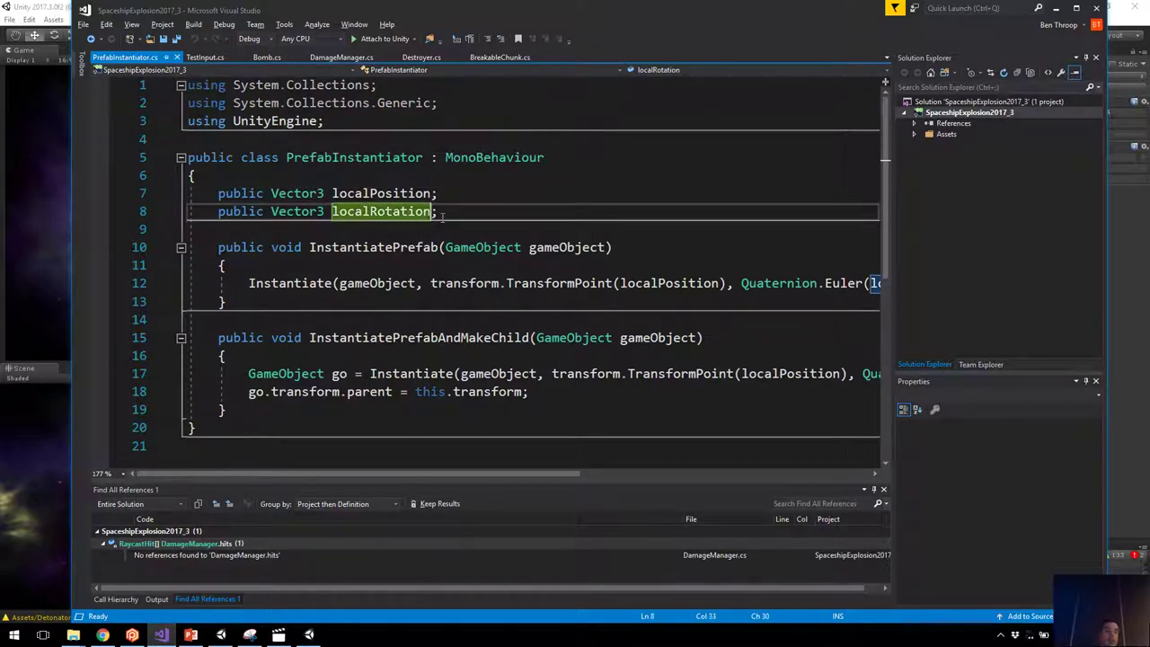
Switch back to Unity, clear the selection and try to run the Ship_01_Mid scene in play mode.
{"action": "key", "text": "alt+Tab"}
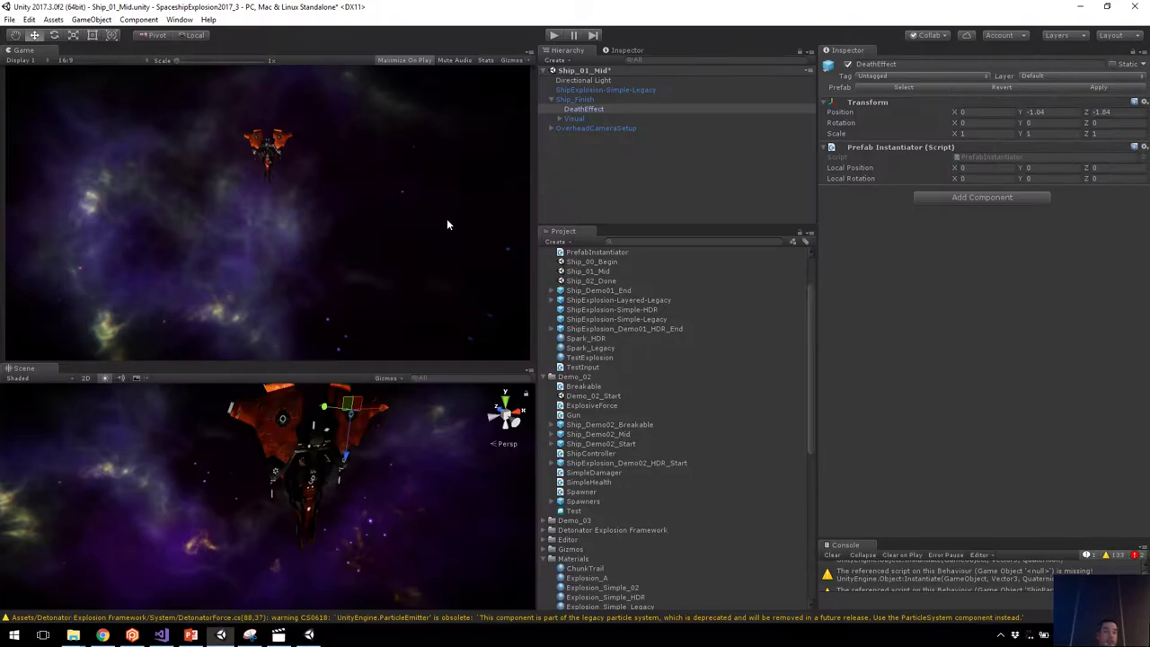
{"action": "left_click", "coordinate": [638, 176]}
{"action": "left_click", "coordinate": [553, 35]}
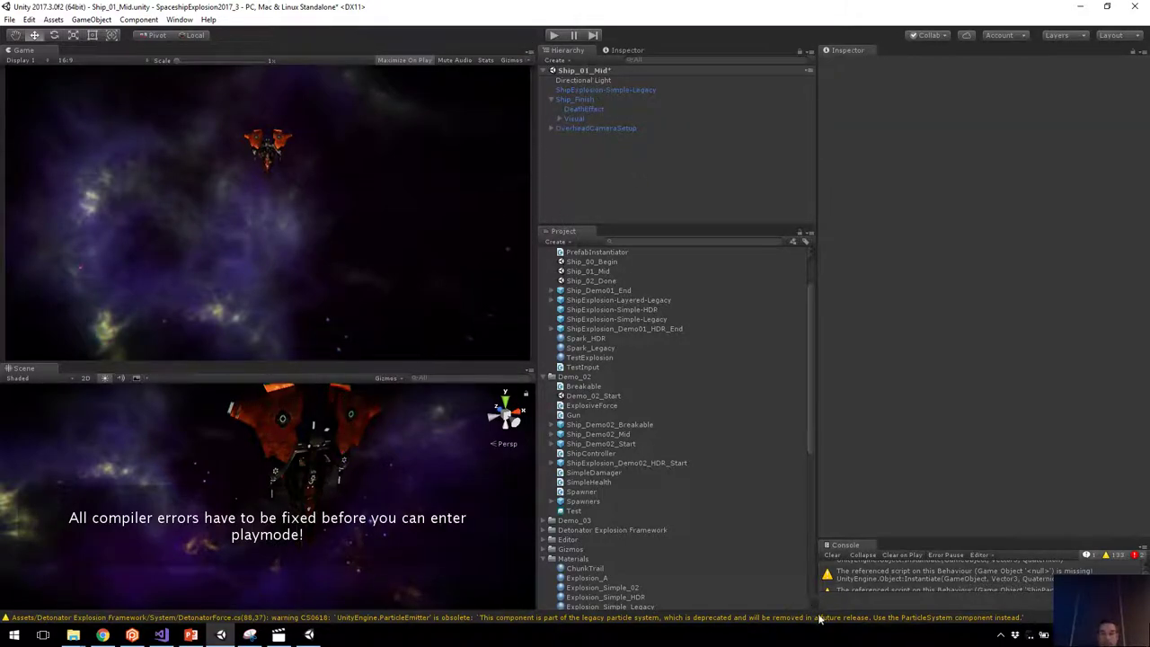
Enlarge the Console and locate the asset behind the multiple assembly definition files error in the project.
{"action": "left_click_drag", "start_coordinate": [884, 537], "coordinate": [885, 160]}
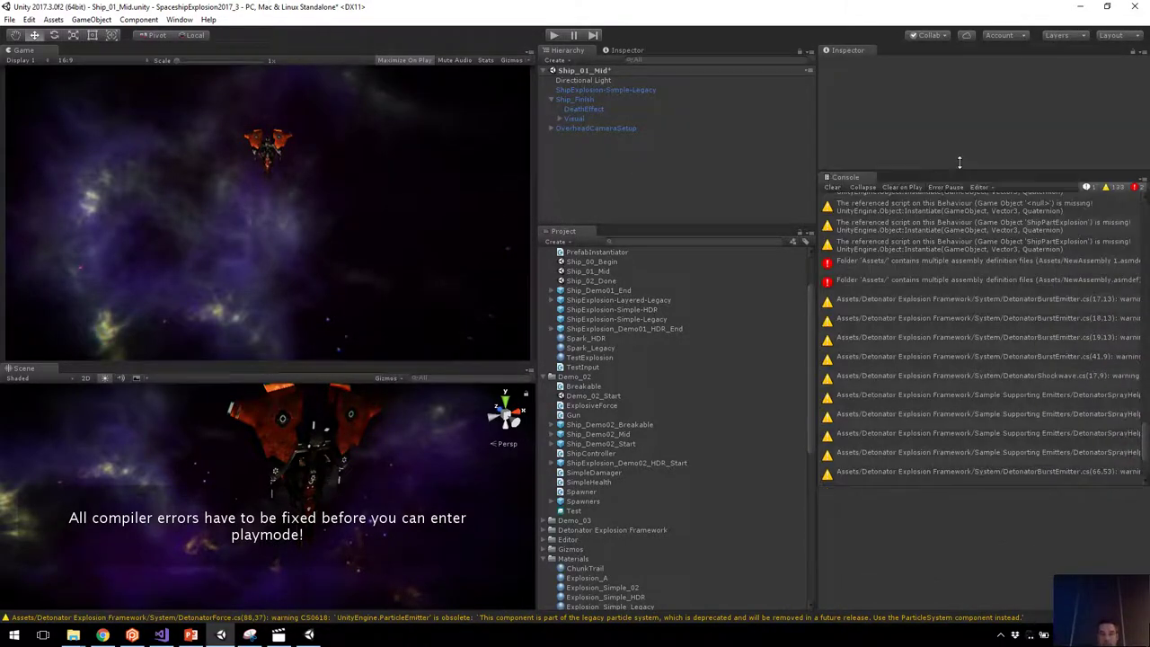
{"action": "left_click", "coordinate": [927, 256]}
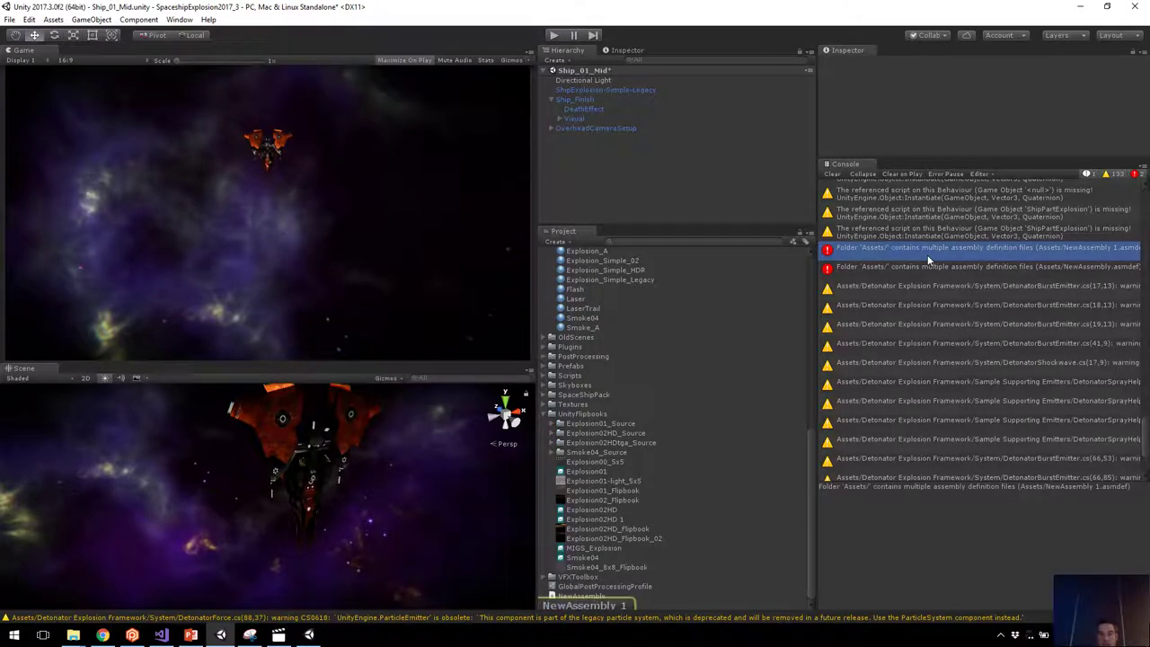
{"action": "scroll", "coordinate": [719, 328], "scroll_direction": "up", "scroll_amount": 3}
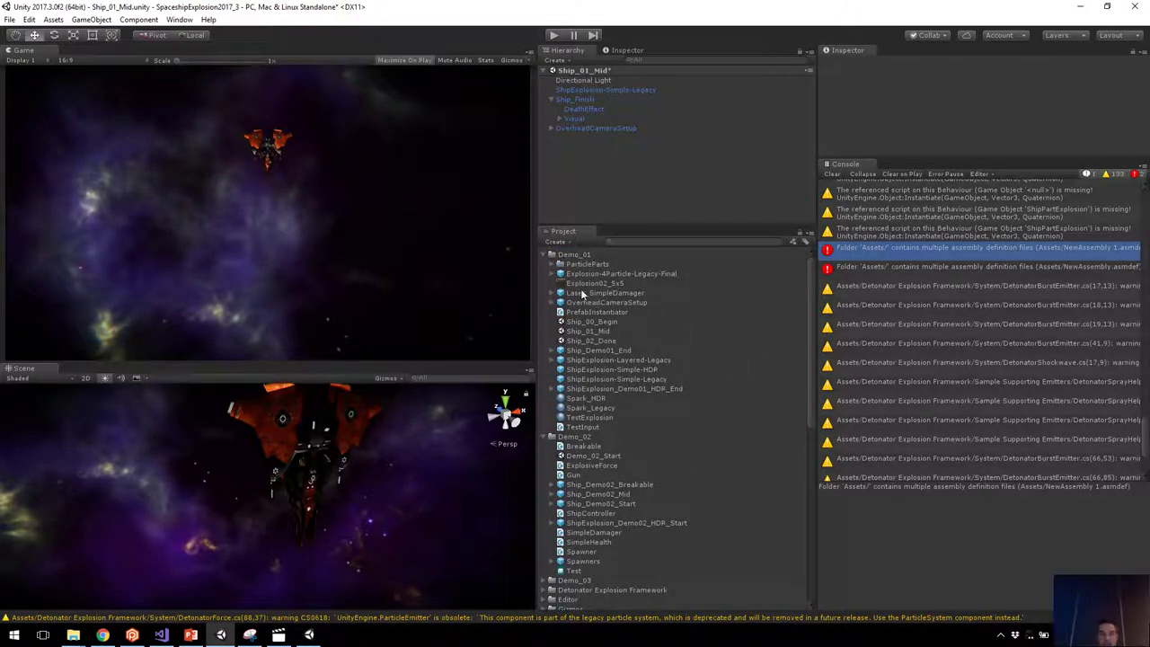
Open NewAssembly 1.asmdef in Visual Studio from the Console error, close the file and switch back to Unity.
{"action": "left_click", "coordinate": [552, 254]}
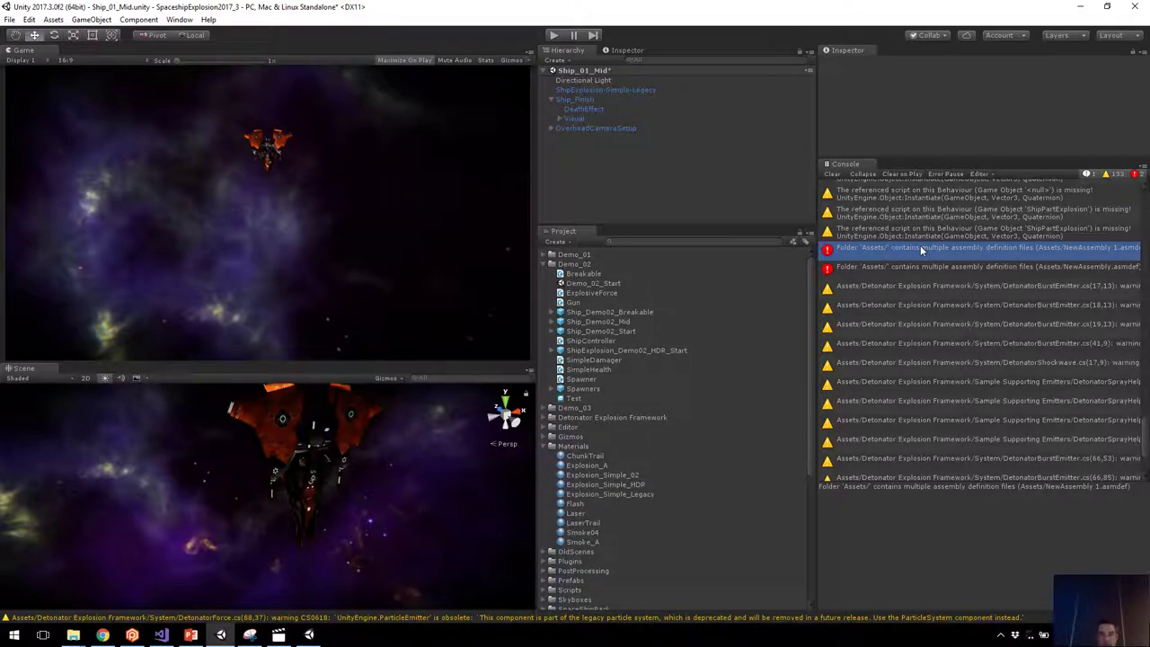
{"action": "double_click", "coordinate": [920, 248]}
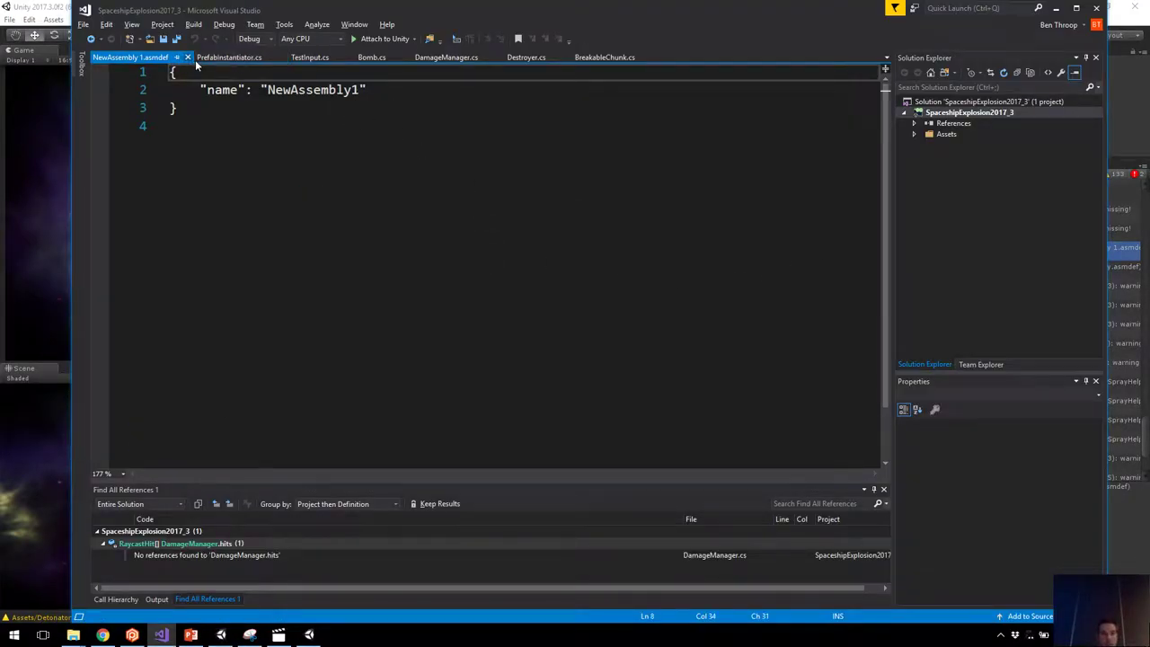
{"action": "left_click", "coordinate": [186, 58]}
{"action": "key", "text": "alt+Tab"}
Locate the NewAssembly and NewAssembly 1 assembly definition files in the project and delete both.
{"action": "left_click", "coordinate": [965, 267]}
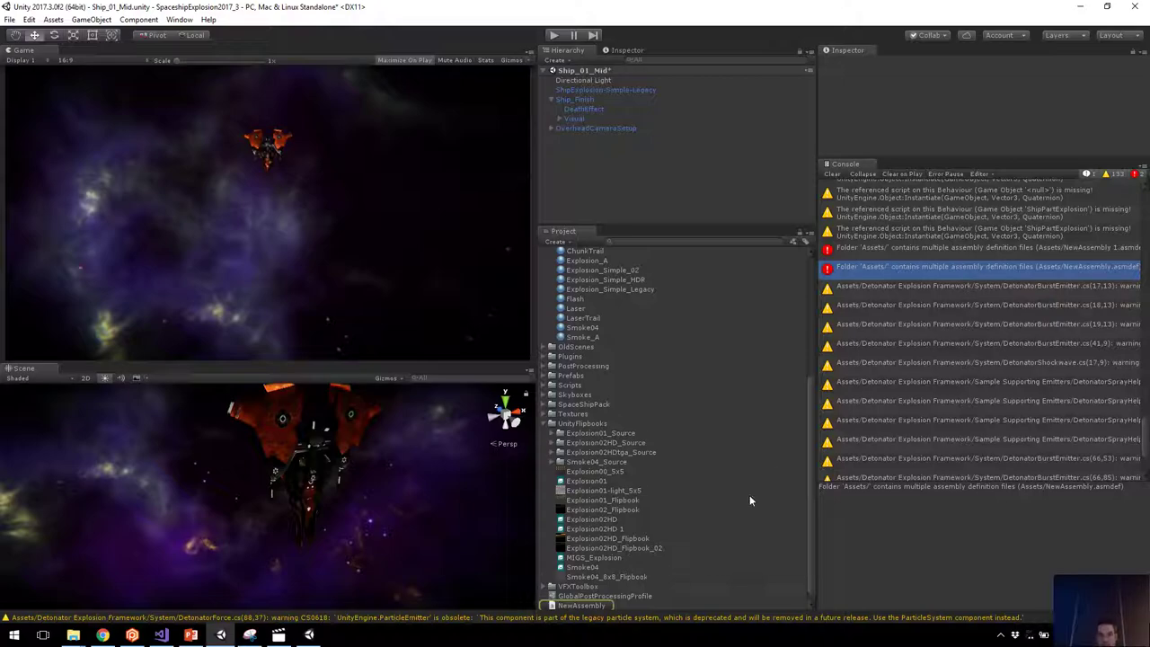
{"action": "left_click", "coordinate": [607, 596]}
{"action": "left_click", "coordinate": [584, 605], "text": "shift"}
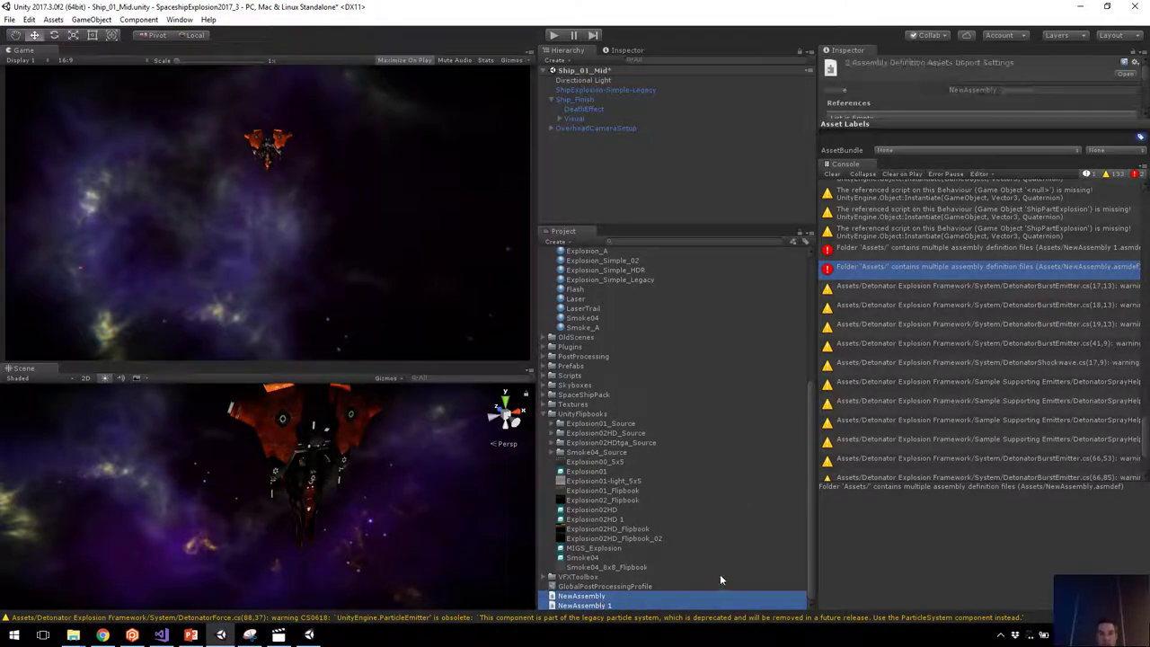
{"action": "key", "text": "Delete"}
{"action": "key", "text": "Return"}
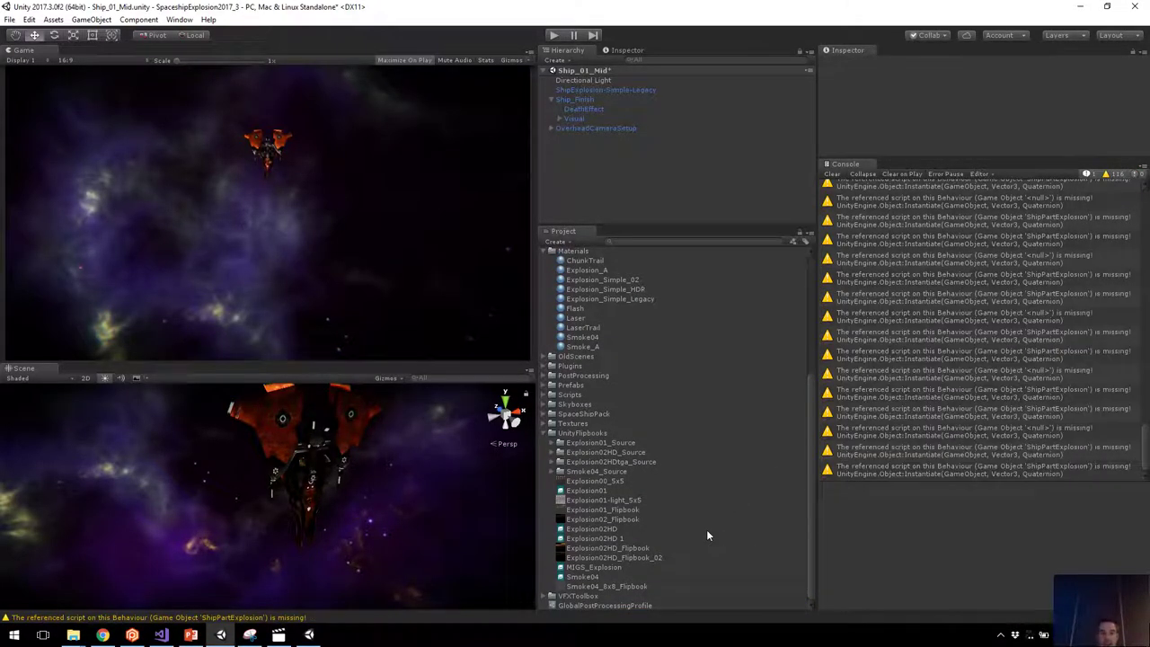
Clear the Console, test the explosion in a play mode run of Ship_01_Mid, and empty the Console again after stopping.
{"action": "left_click", "coordinate": [832, 174]}
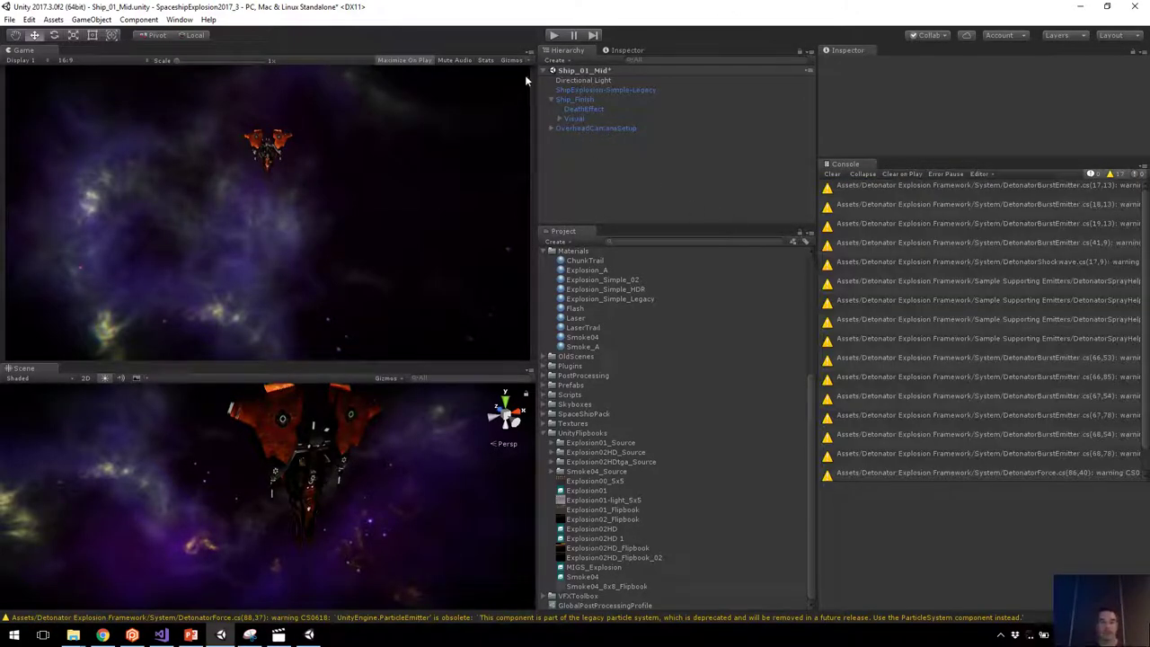
{"action": "key", "text": "ctrl+p"}
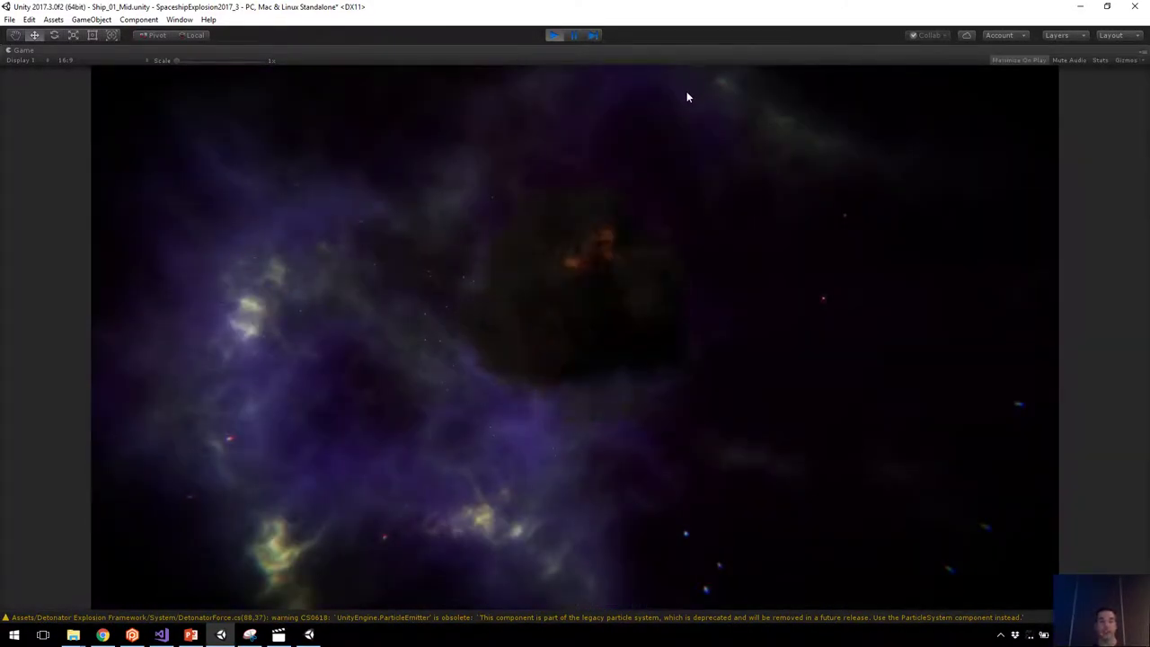
{"action": "left_click", "coordinate": [553, 36]}
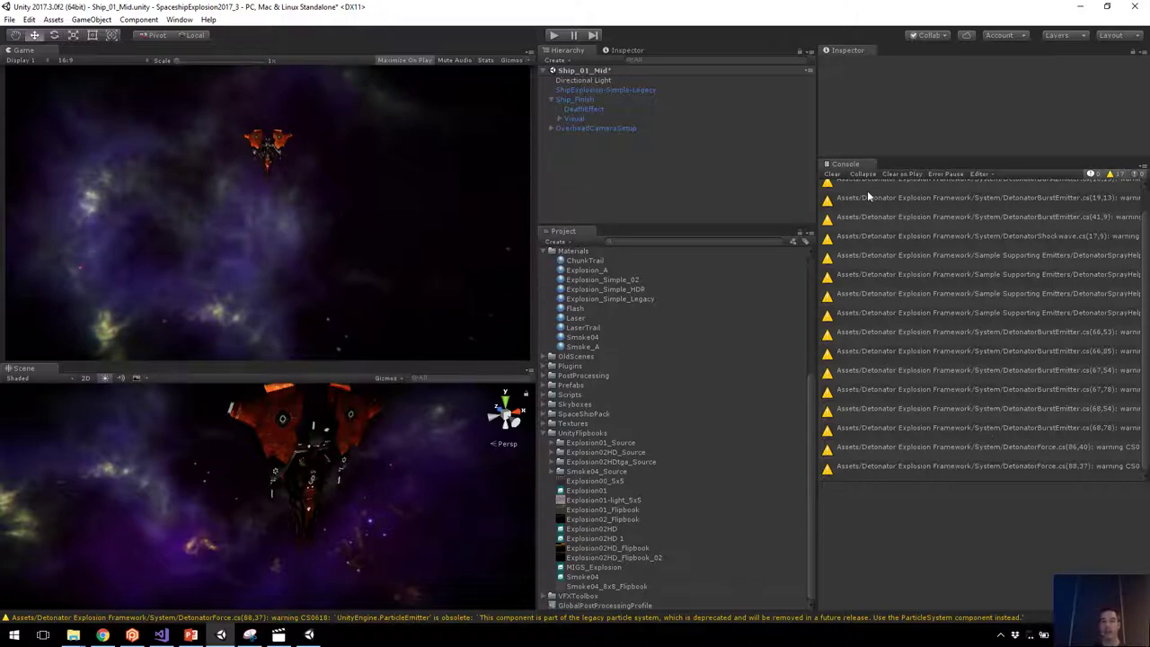
{"action": "left_click", "coordinate": [832, 174]}
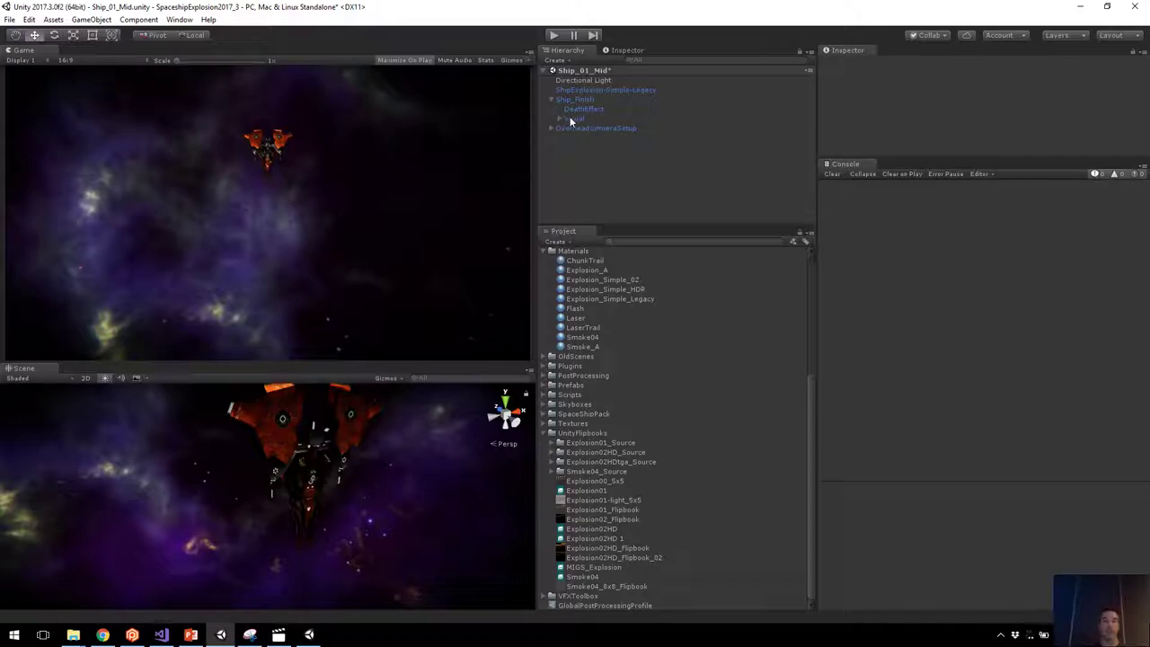
Inspect Ship_Finish's On Key Down event in an enlarged Inspector and locate its ShipExplosion-Simple-Legacy prefab argument in the project.
{"action": "scroll", "coordinate": [661, 317], "scroll_direction": "up", "scroll_amount": 6}
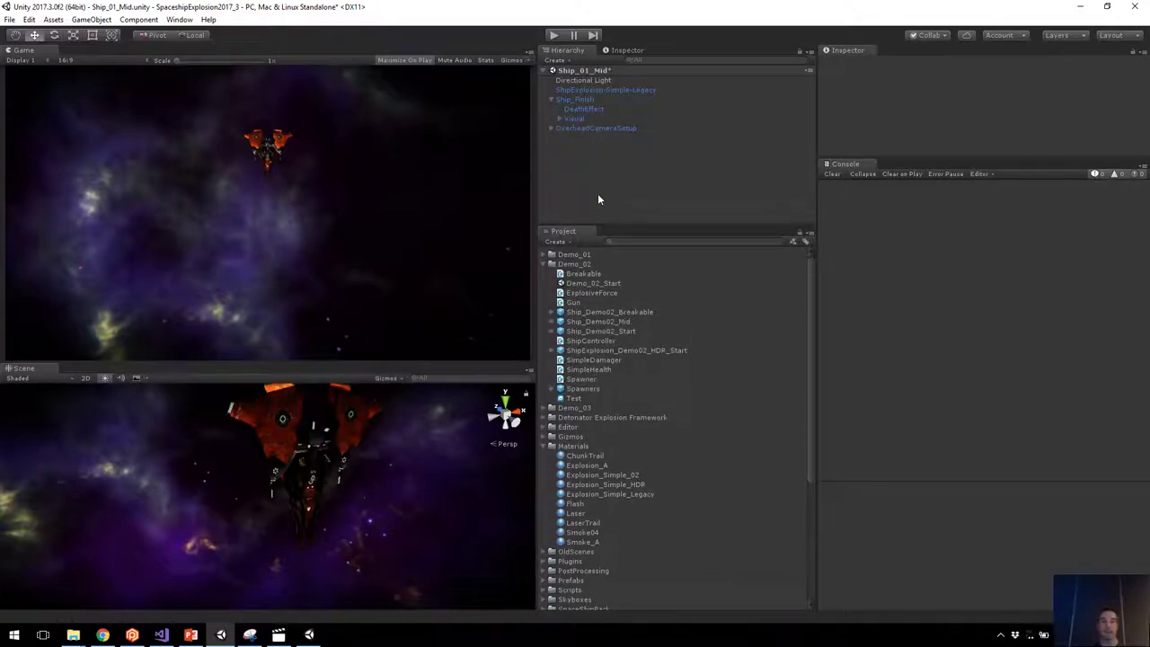
{"action": "left_click", "coordinate": [579, 108]}
{"action": "left_click", "coordinate": [665, 99]}
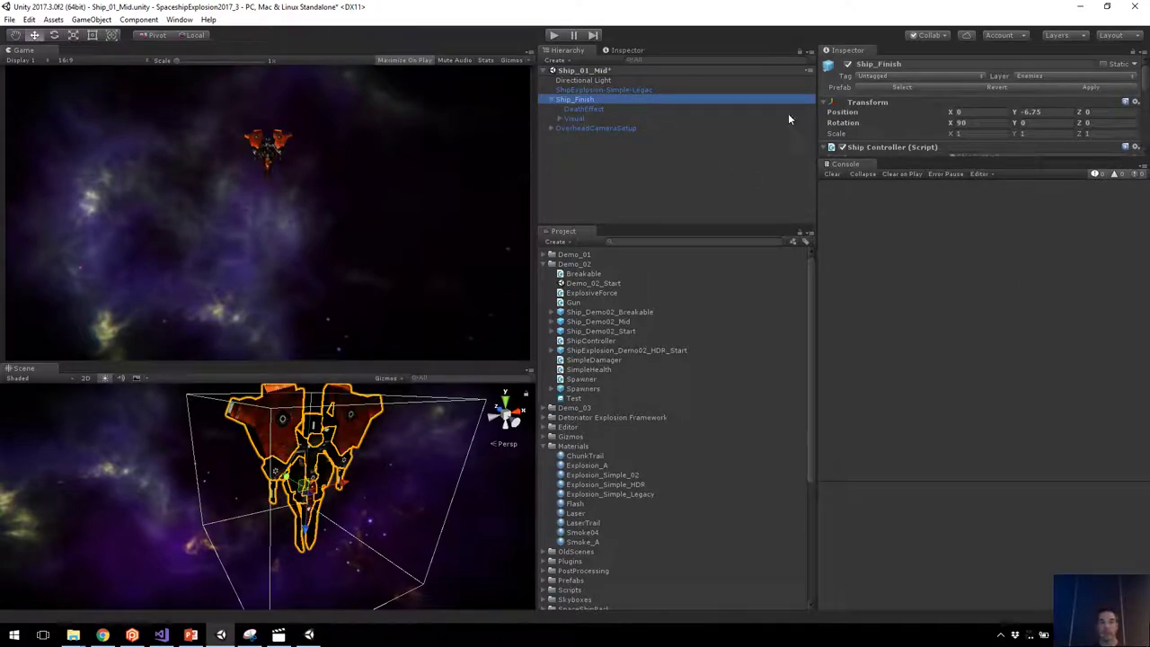
{"action": "left_click_drag", "start_coordinate": [906, 161], "coordinate": [908, 422]}
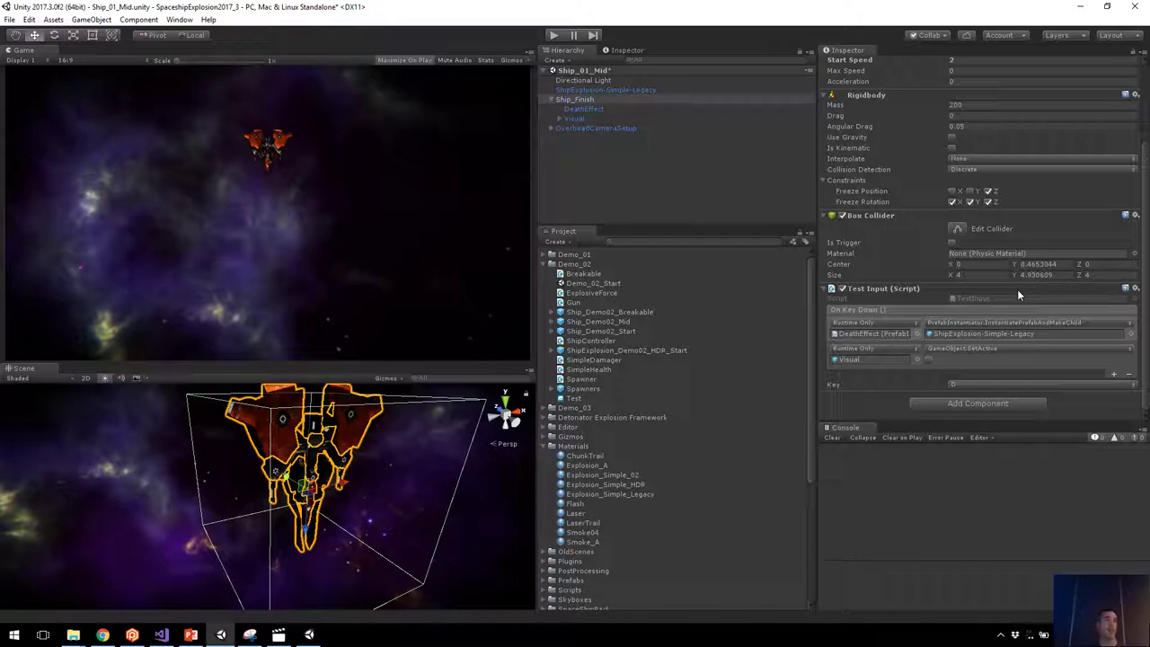
{"action": "left_click", "coordinate": [989, 335]}
Add a second ShipExplosion-Simple-Legacy prefab instance to the Ship_01_Mid scene and frame it in the Scene view.
{"action": "left_click_drag", "start_coordinate": [600, 381], "coordinate": [645, 170]}
{"action": "left_click", "coordinate": [412, 217]}
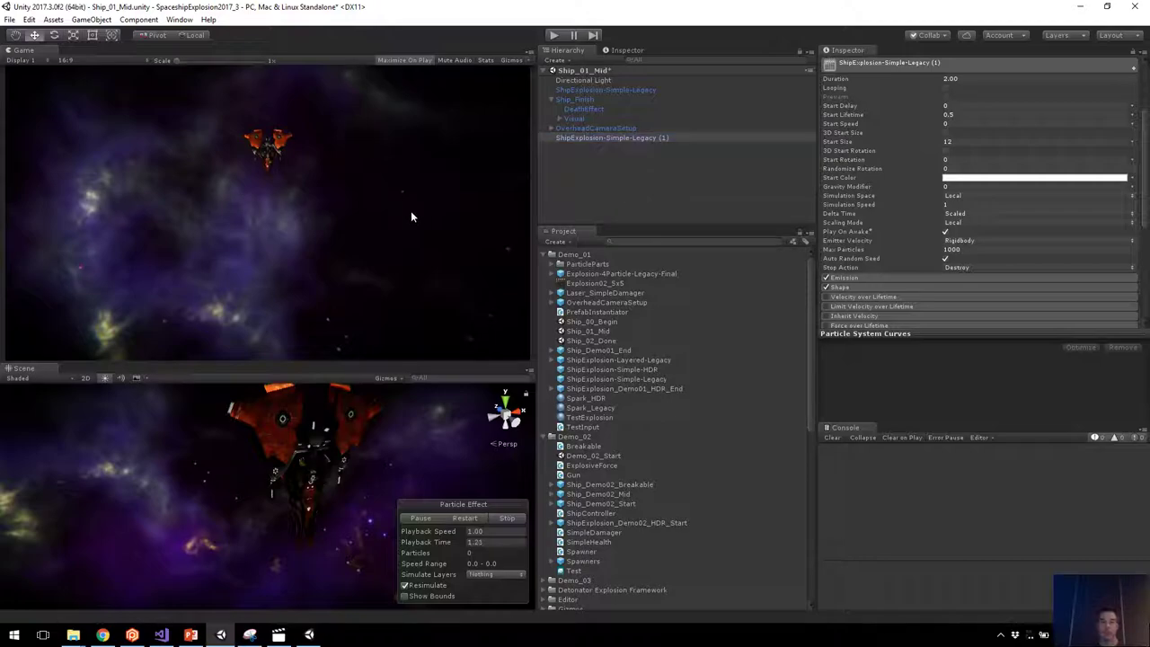
{"action": "left_click", "coordinate": [624, 90]}
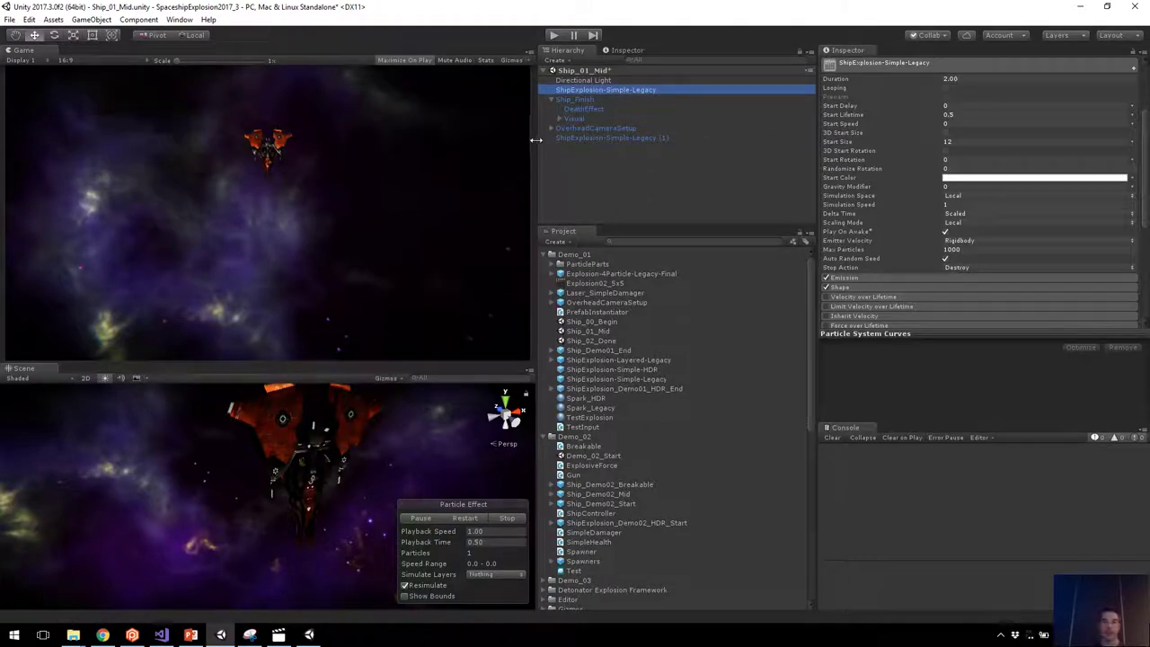
{"action": "double_click", "coordinate": [592, 137]}
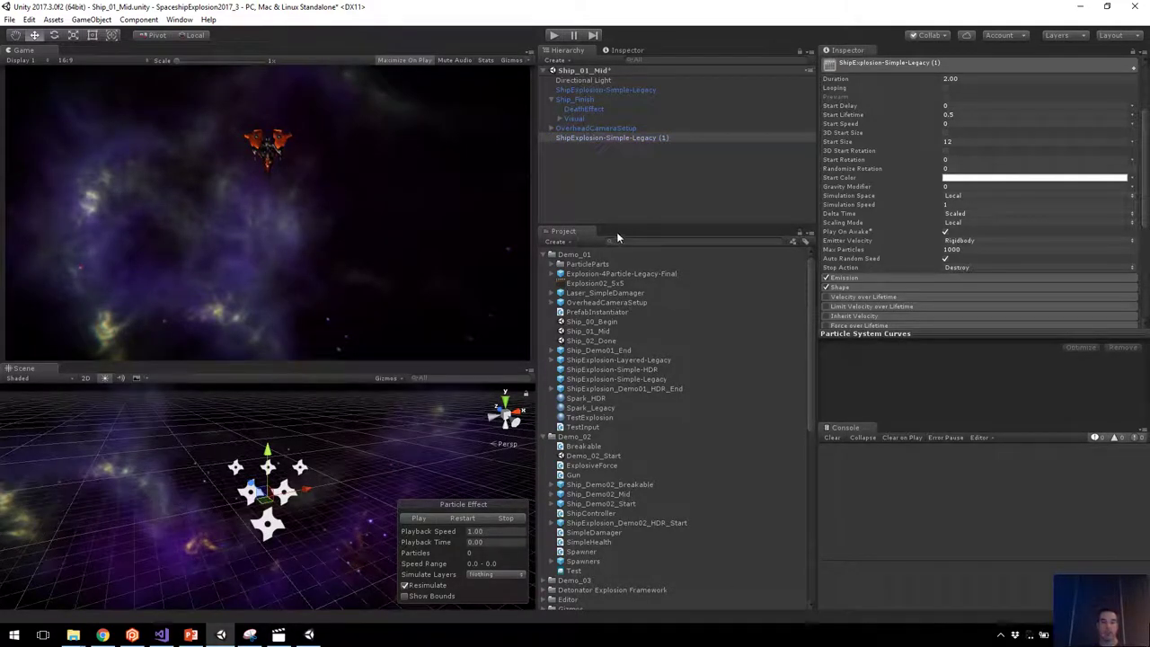
Add the Sparks_Legacy and Flash prefabs from ParticleParts to the scene as children of ShipExplosion-Simple-Legacy (1).
{"action": "left_click", "coordinate": [553, 264]}
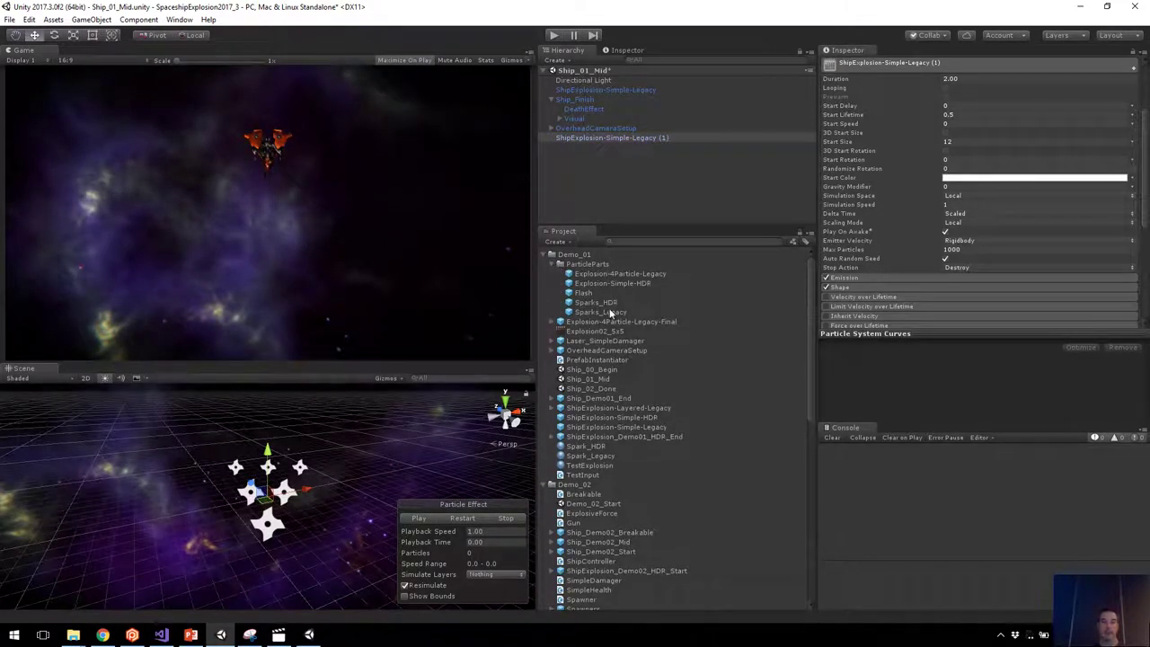
{"action": "left_click_drag", "start_coordinate": [591, 314], "coordinate": [612, 182]}
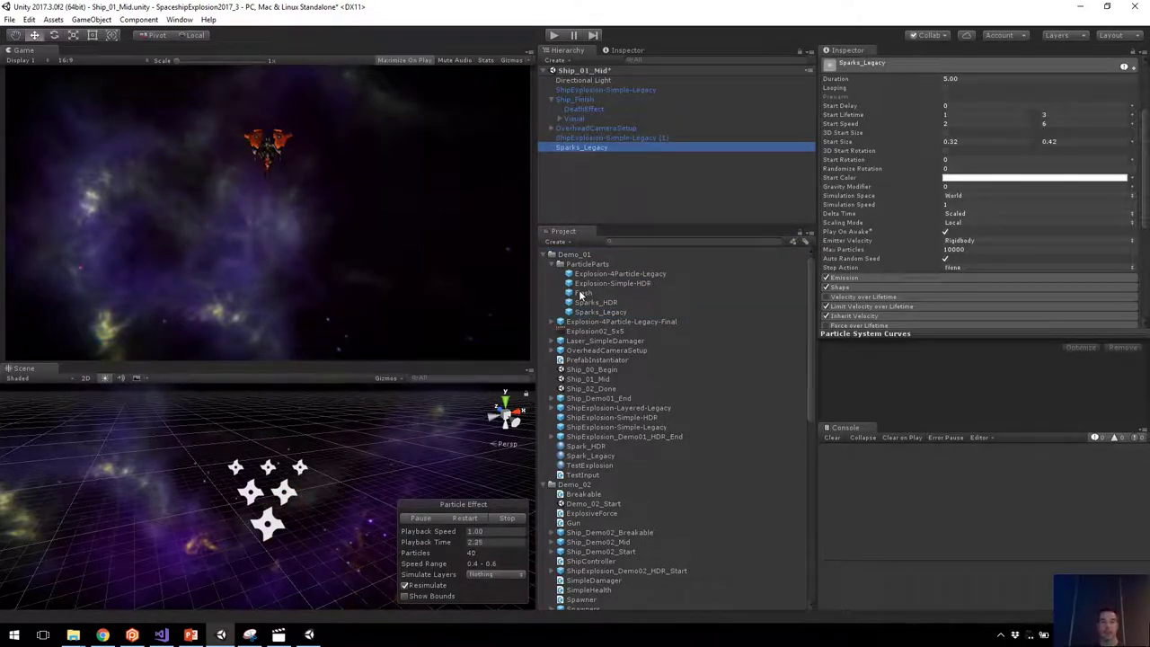
{"action": "left_click_drag", "start_coordinate": [583, 293], "coordinate": [618, 137]}
{"action": "left_click", "coordinate": [586, 158]}
{"action": "left_click", "coordinate": [592, 148], "text": "shift"}
{"action": "left_click", "coordinate": [630, 137]}
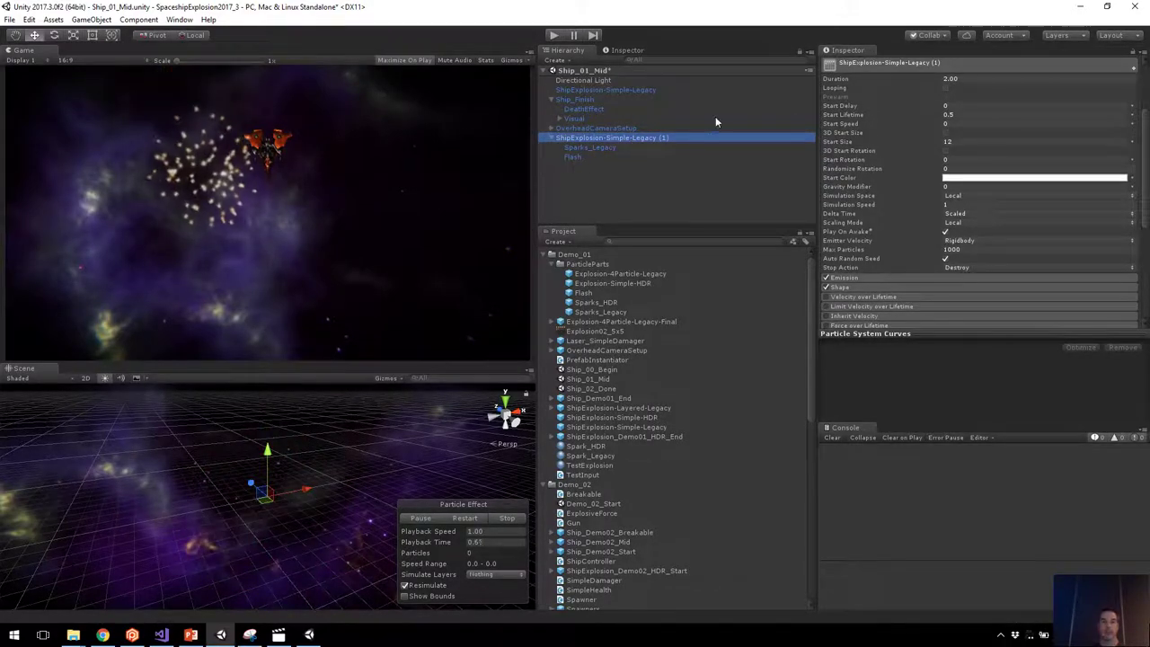
Set the Y position of both the Sparks_Legacy and Flash child objects to 0.
{"action": "left_click", "coordinate": [616, 146]}
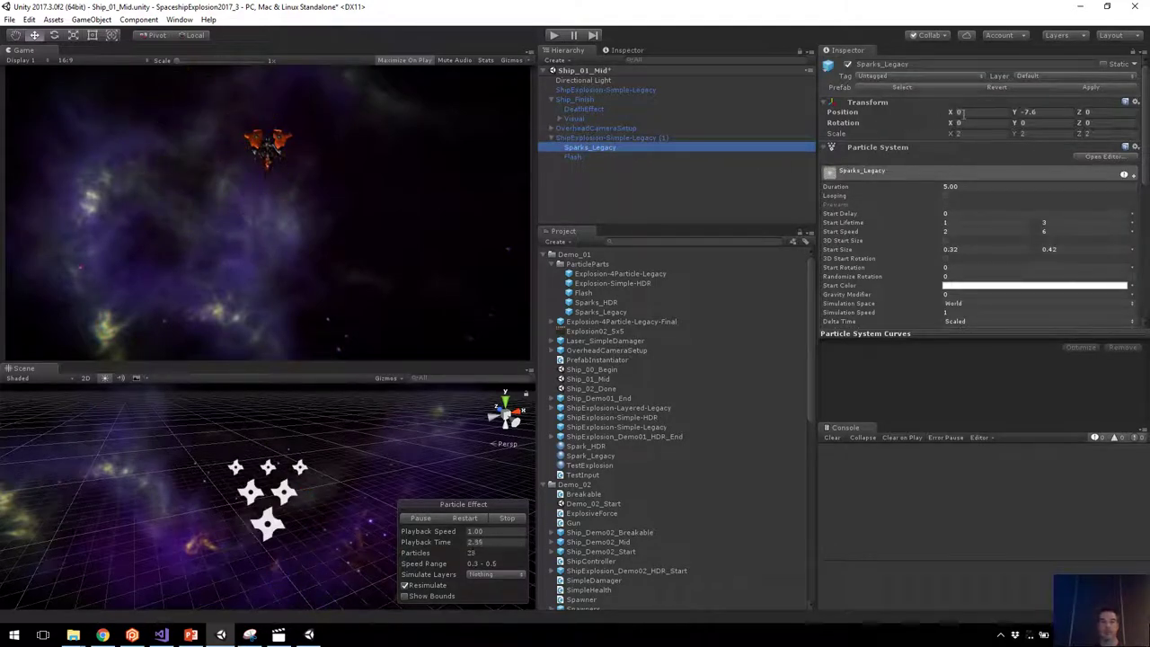
{"action": "left_click", "coordinate": [1035, 112]}
{"action": "type", "text": "0"}
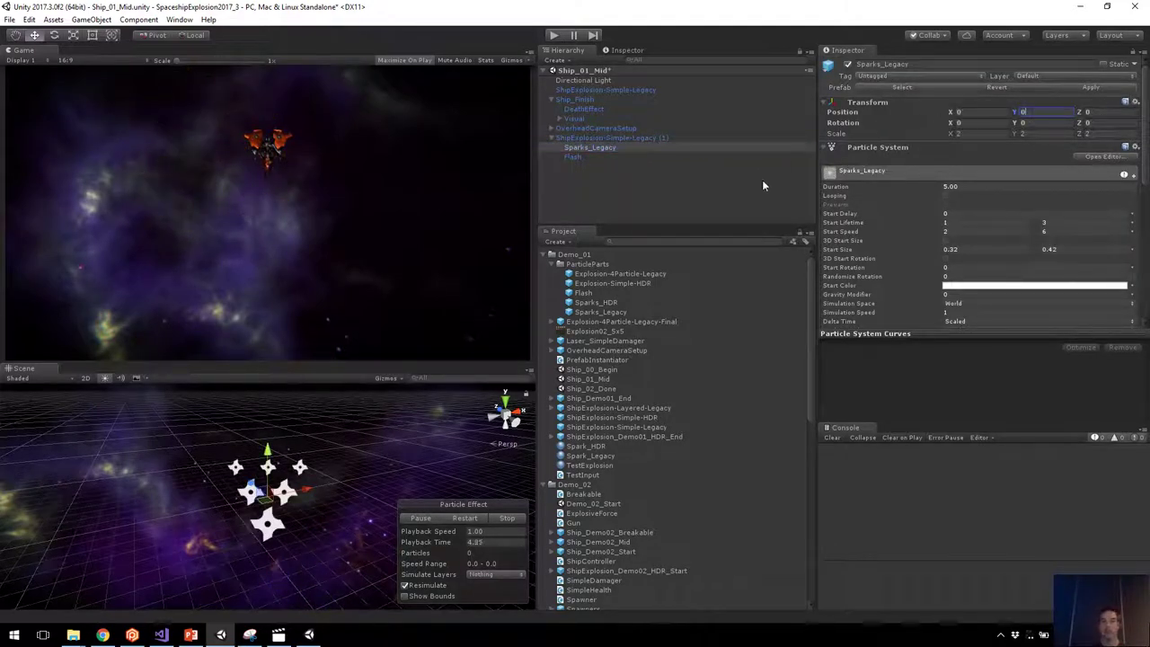
{"action": "left_click", "coordinate": [590, 158]}
{"action": "left_click", "coordinate": [1032, 111]}
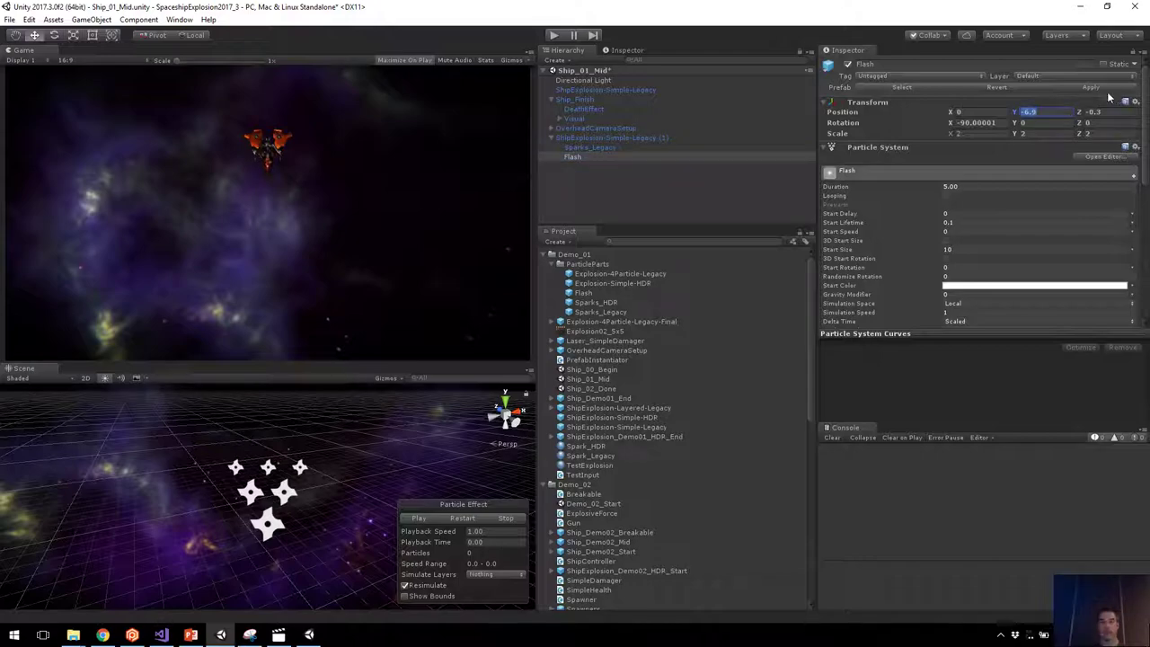
{"action": "type", "text": "0"}
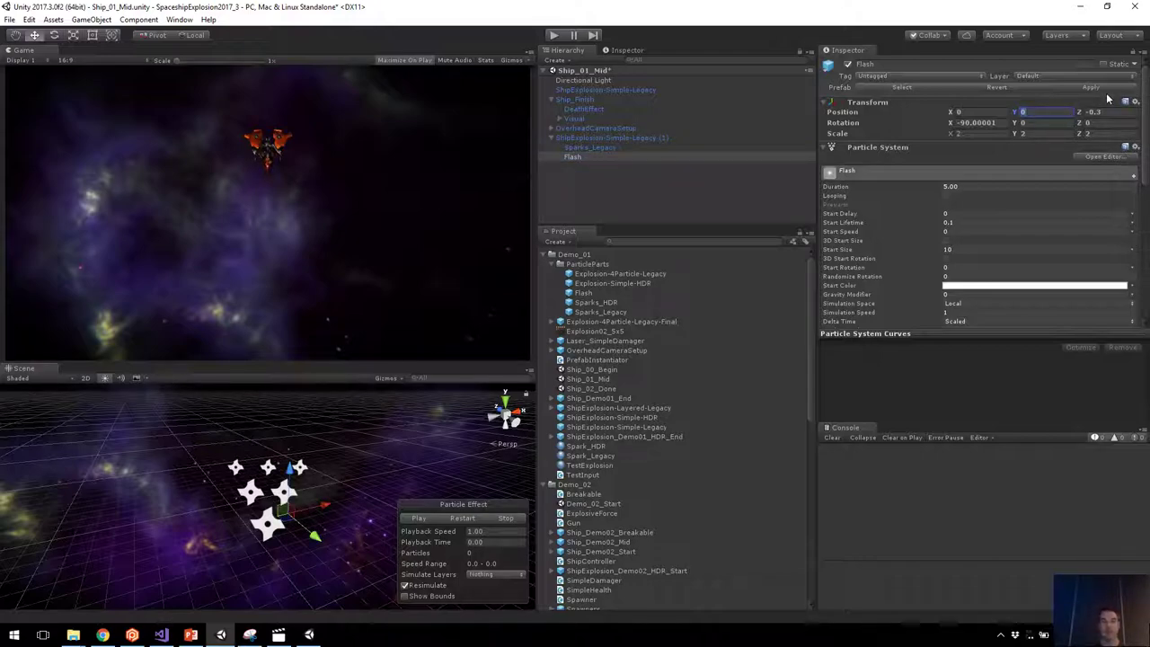
Apply the changes on ShipExplosion-Simple-Legacy (1) to its prefab and deactivate this scene instance.
{"action": "left_click", "coordinate": [593, 139]}
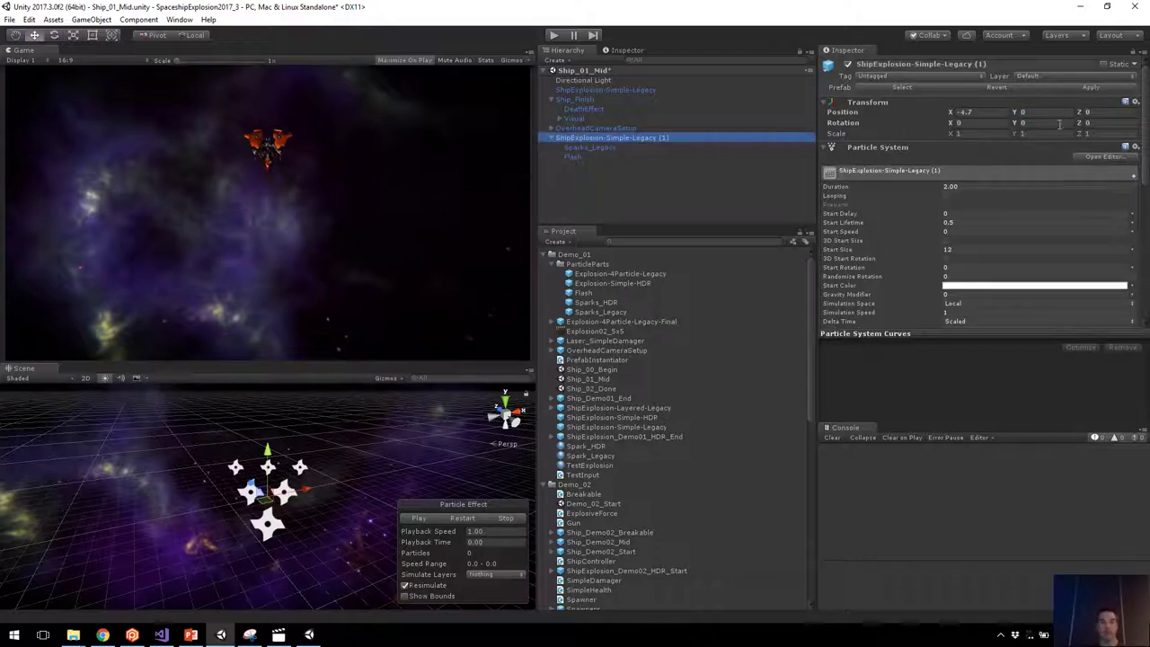
{"action": "left_click", "coordinate": [1091, 88]}
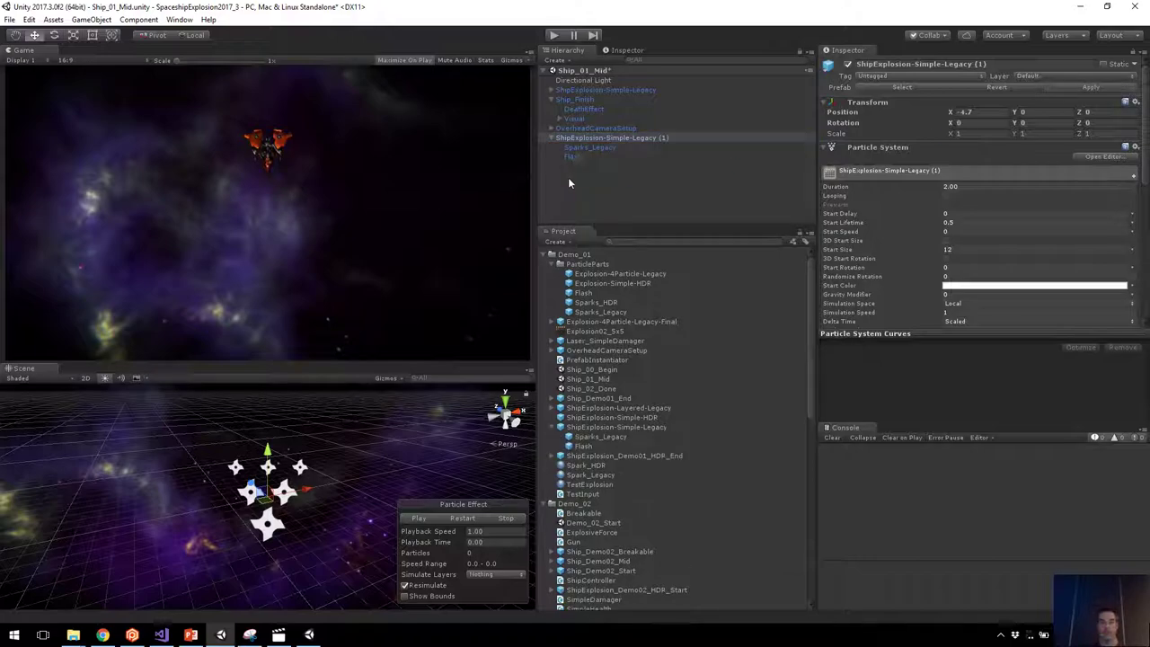
{"action": "left_click", "coordinate": [848, 64]}
Run the scene twice in play mode to check the ship explosion with its sparks and flash, stopping each run.
{"action": "left_click", "coordinate": [553, 35]}
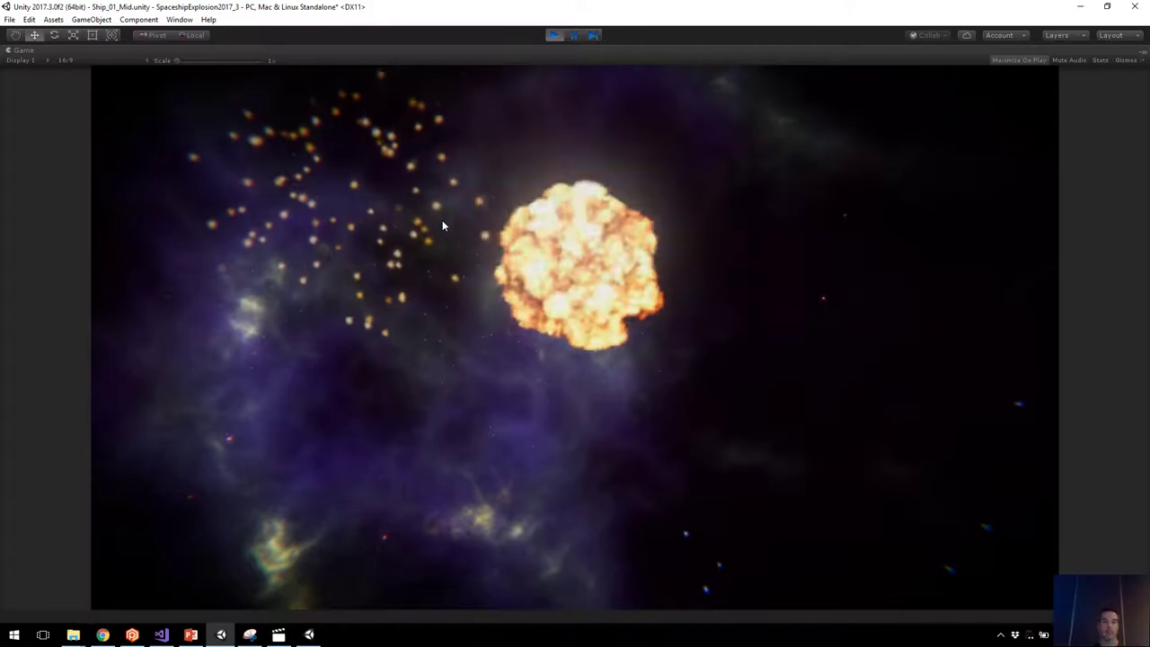
{"action": "left_click", "coordinate": [554, 35]}
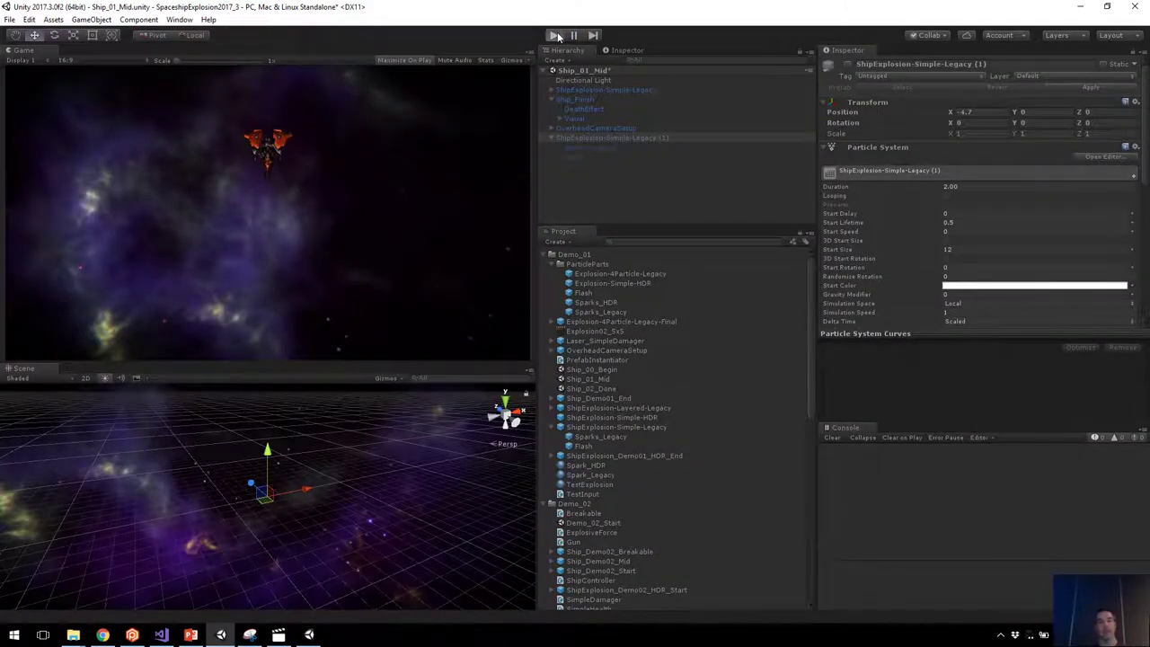
{"action": "left_click", "coordinate": [555, 35]}
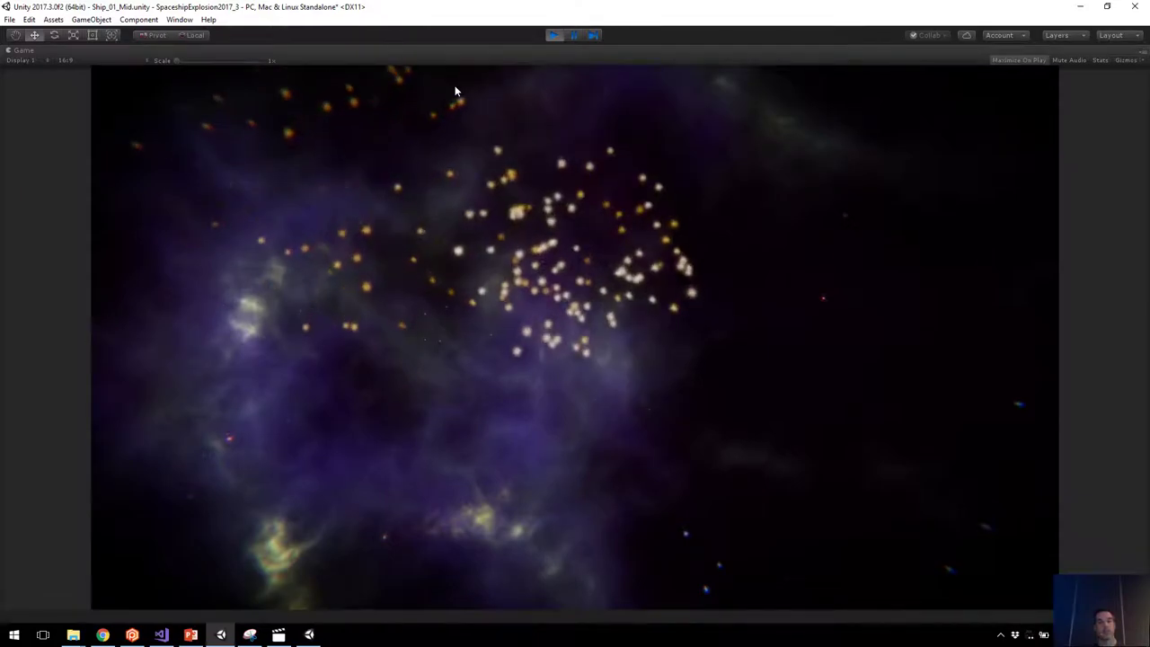
{"action": "left_click", "coordinate": [554, 35]}
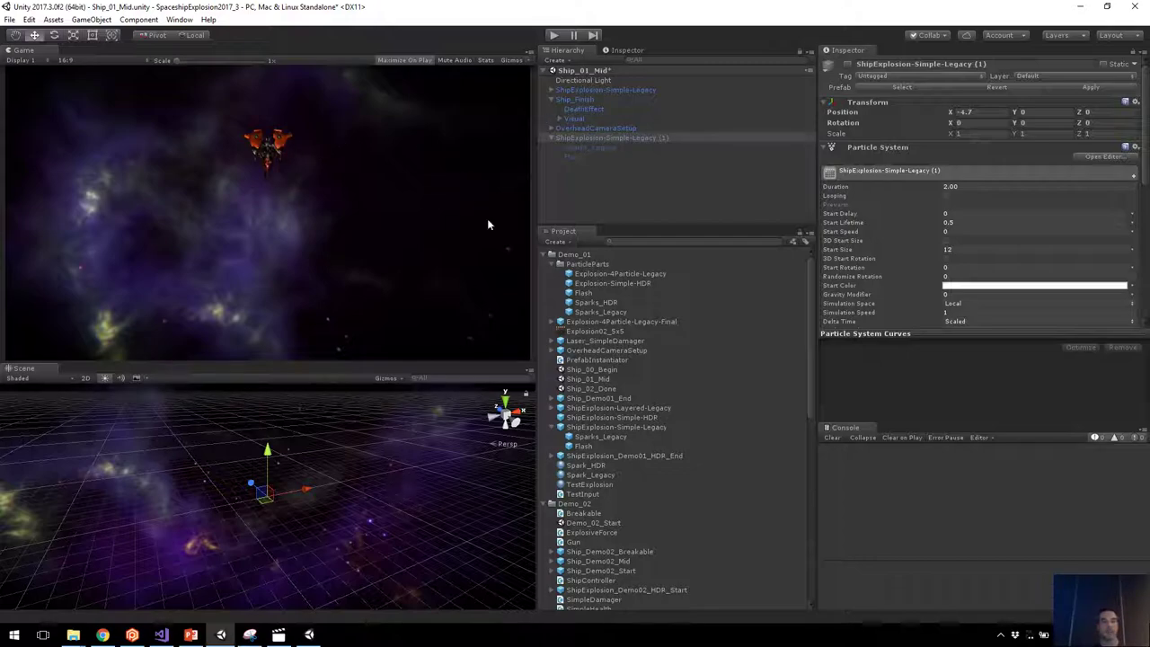
Reactivate the ShipExplosion-Simple-Legacy (1) instance and replay its particle effect in the Scene view.
{"action": "left_click", "coordinate": [572, 148]}
{"action": "left_click", "coordinate": [580, 137]}
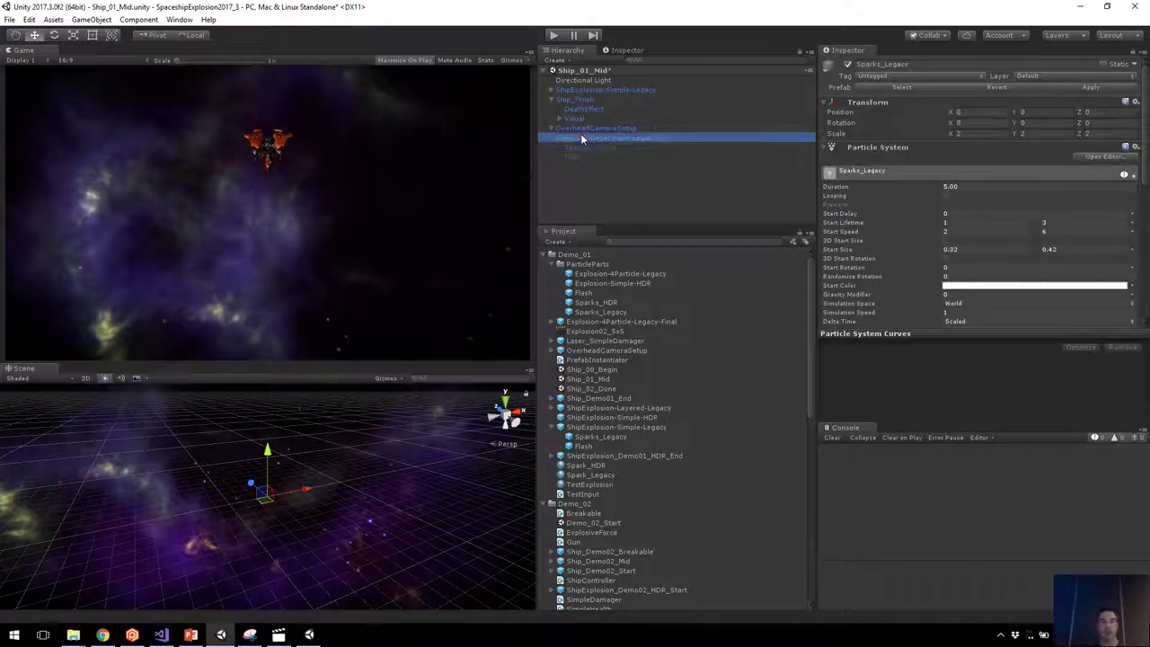
{"action": "left_click", "coordinate": [845, 65]}
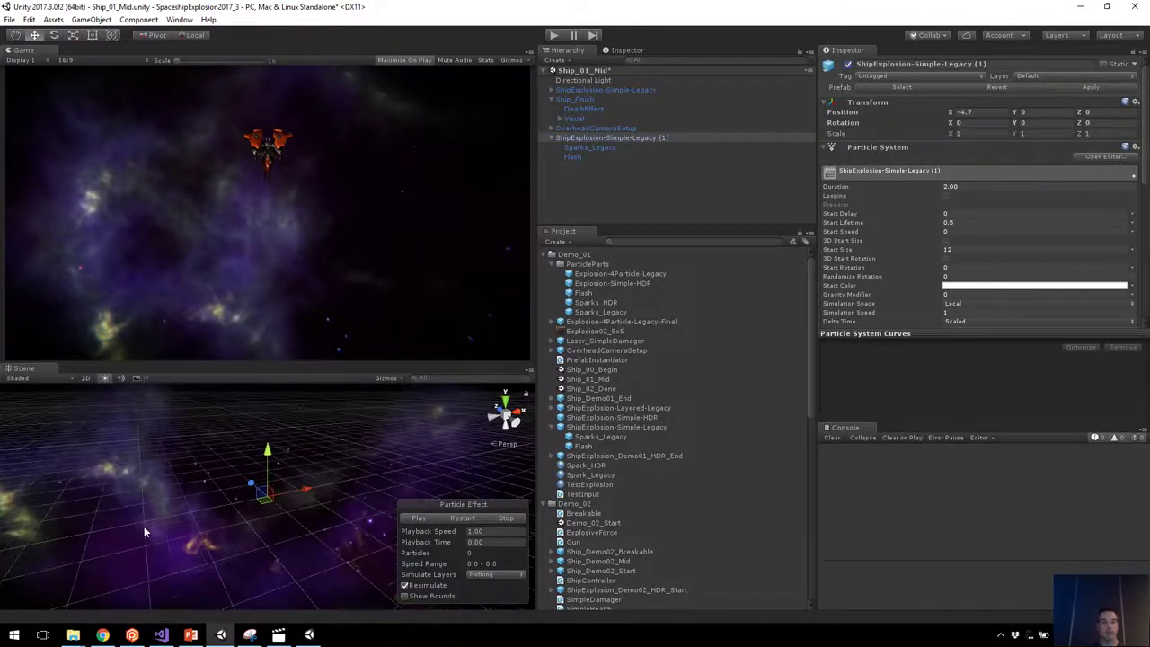
{"action": "left_click", "coordinate": [461, 517]}
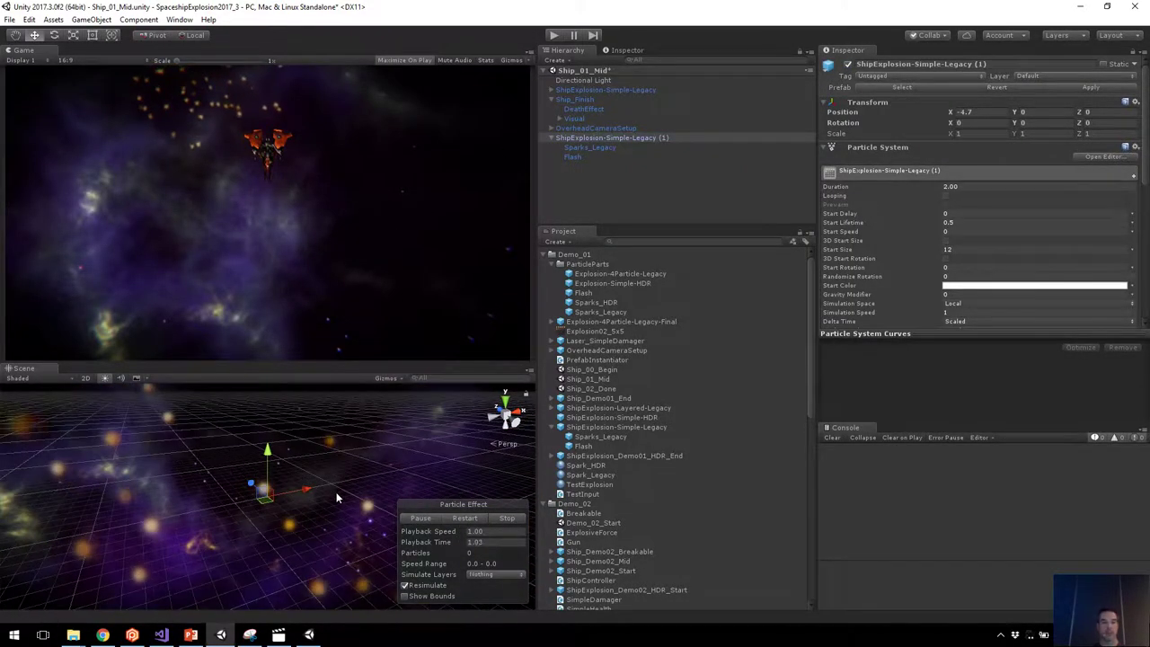
{"action": "mouse_move", "coordinate": [437, 531]}
{"action": "left_mouse_down"}
{"action": "mouse_move", "coordinate": [476, 532]}
{"action": "mouse_move", "coordinate": [453, 531]}
{"action": "left_mouse_up"}
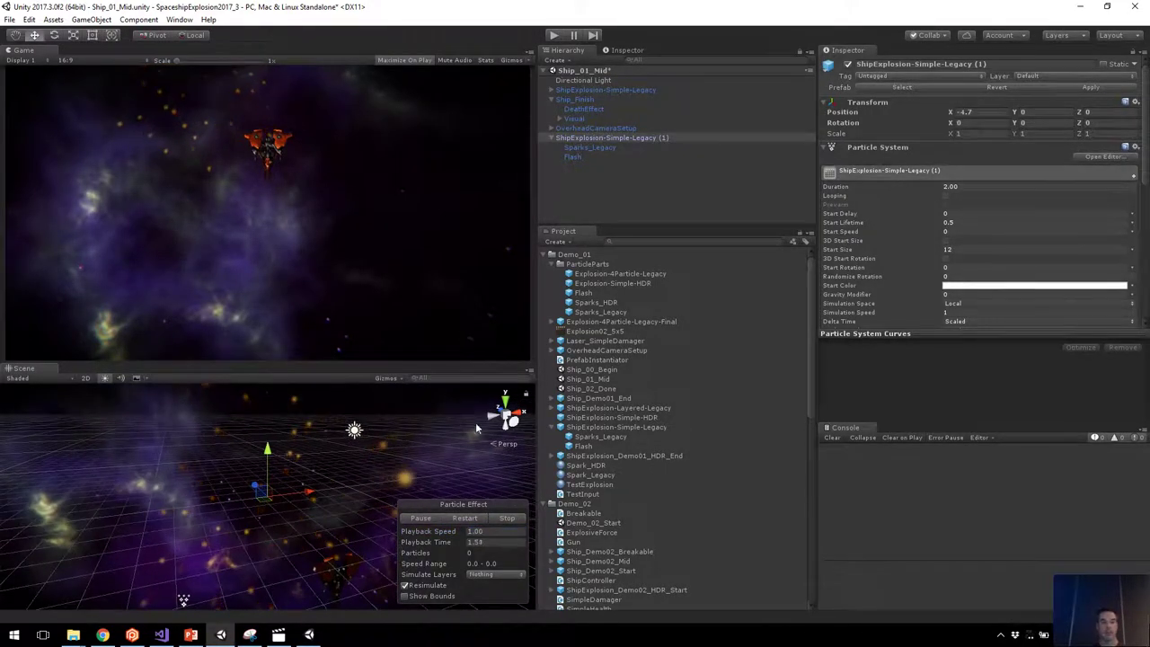
Move the Sparks_Legacy child slightly along its Z axis, keep its renderer's Sort Mode at By Distance, and replay the effect.
{"action": "left_click", "coordinate": [609, 148]}
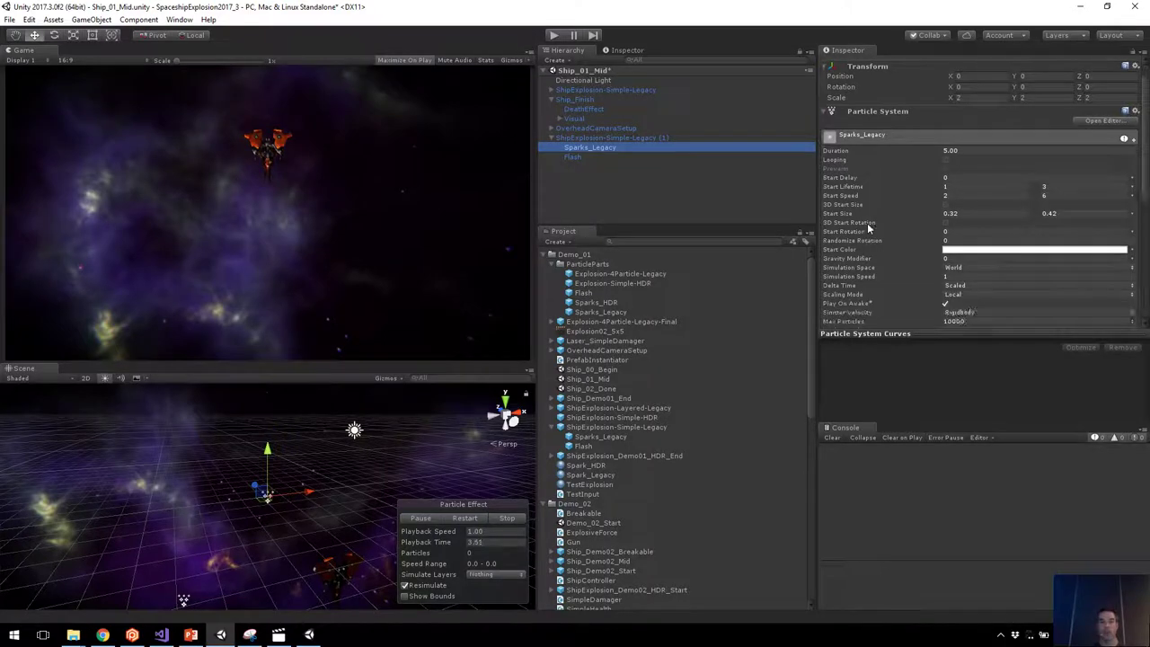
{"action": "scroll", "coordinate": [867, 223], "scroll_direction": "down", "scroll_amount": 5}
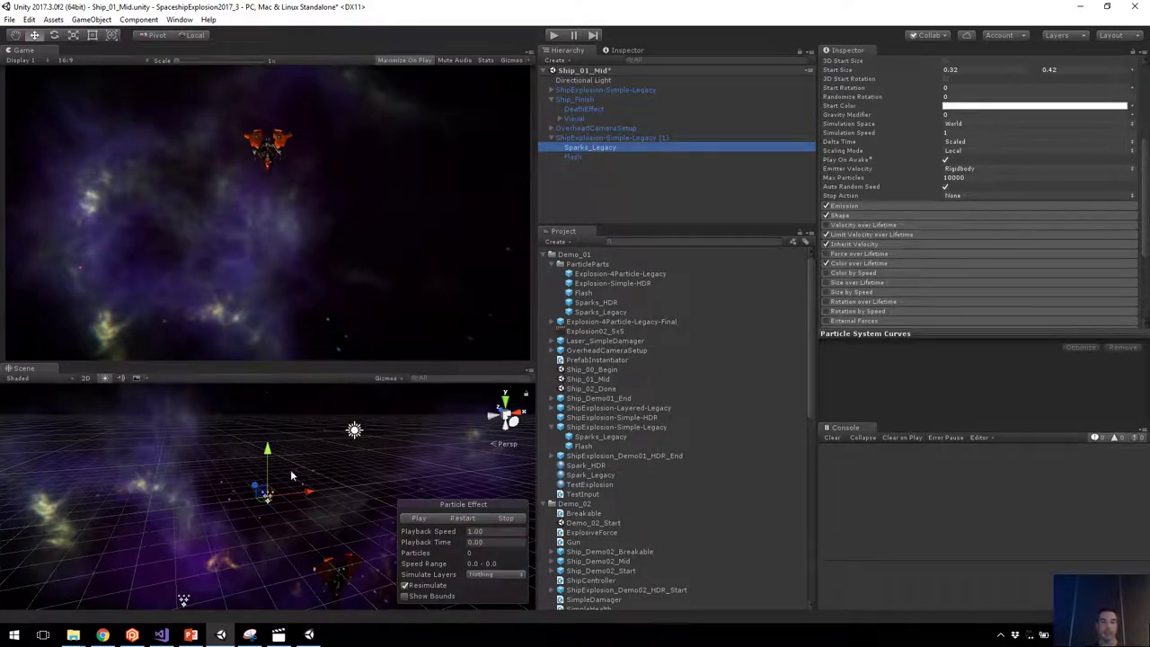
{"action": "left_click", "coordinate": [850, 241]}
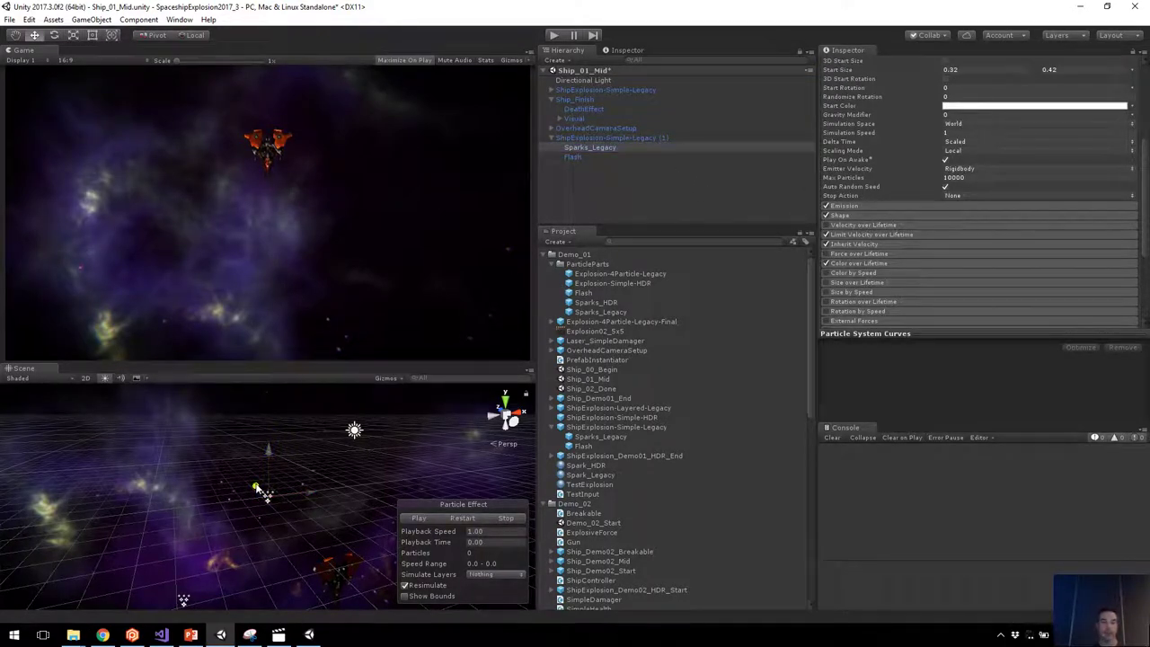
{"action": "scroll", "coordinate": [850, 241], "scroll_direction": "down", "scroll_amount": 3}
{"action": "left_click", "coordinate": [865, 258]}
{"action": "scroll", "coordinate": [917, 259], "scroll_direction": "down", "scroll_amount": 4}
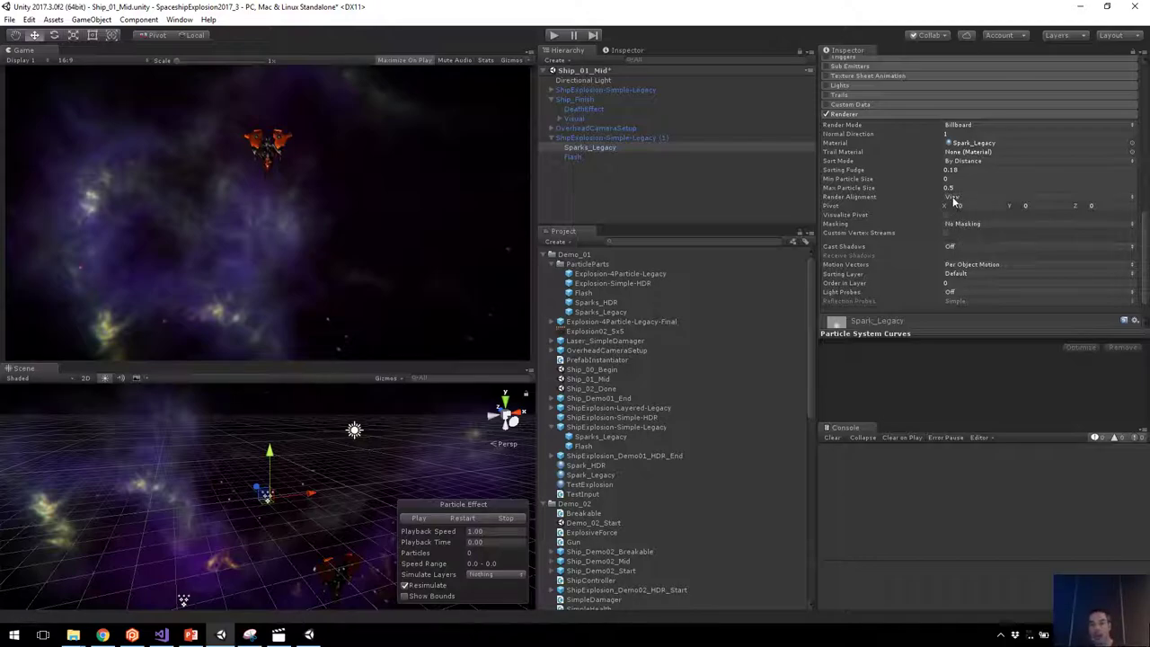
{"action": "left_click", "coordinate": [954, 163]}
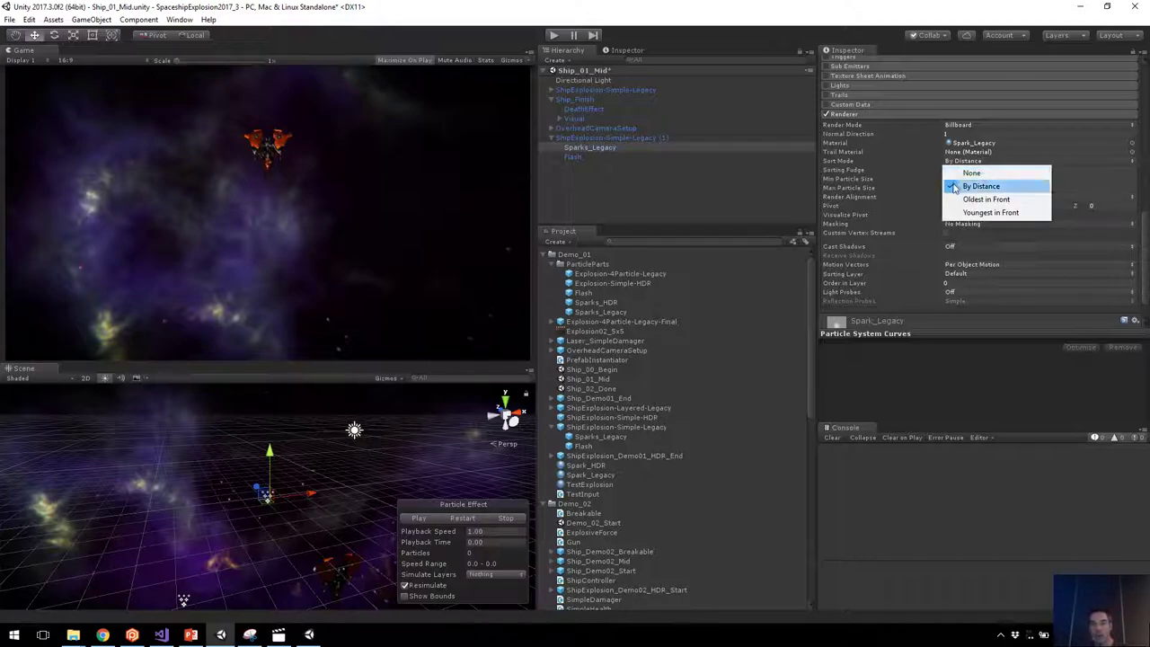
{"action": "left_click", "coordinate": [980, 186]}
{"action": "left_click", "coordinate": [461, 519]}
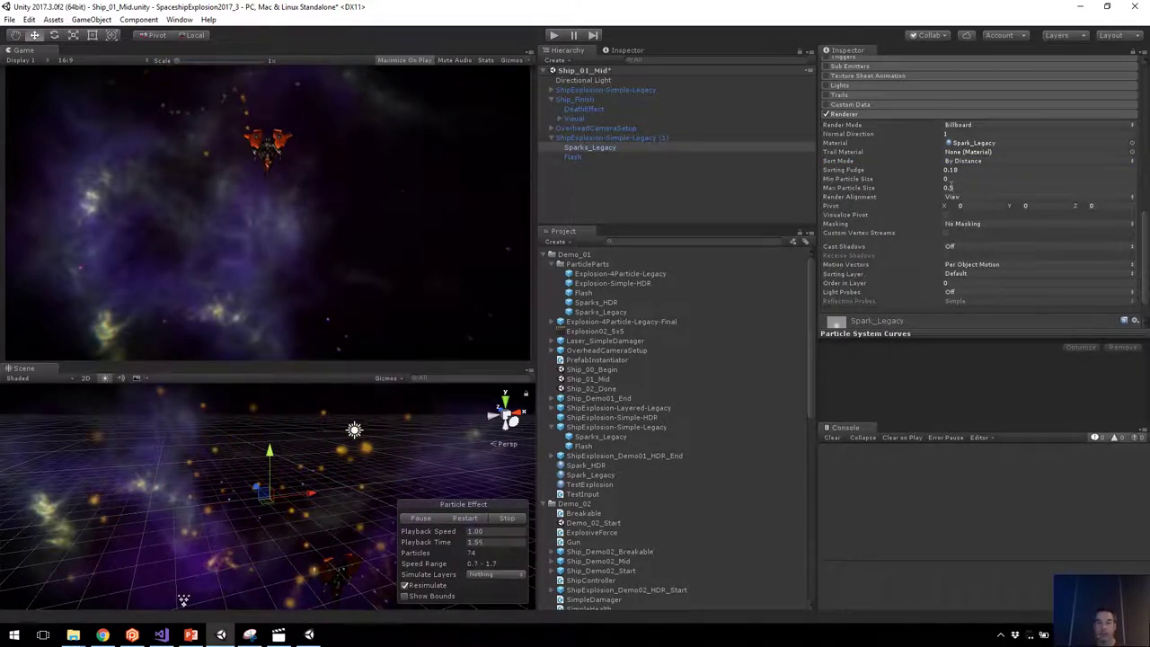
Set the Sorting Fudge of the Sparks_Legacy renderer to -0.73 and replay the particle effect in the Scene view.
{"action": "left_click_drag", "start_coordinate": [940, 178], "coordinate": [918, 174]}
{"action": "left_click", "coordinate": [463, 519]}
{"action": "left_click", "coordinate": [464, 516]}
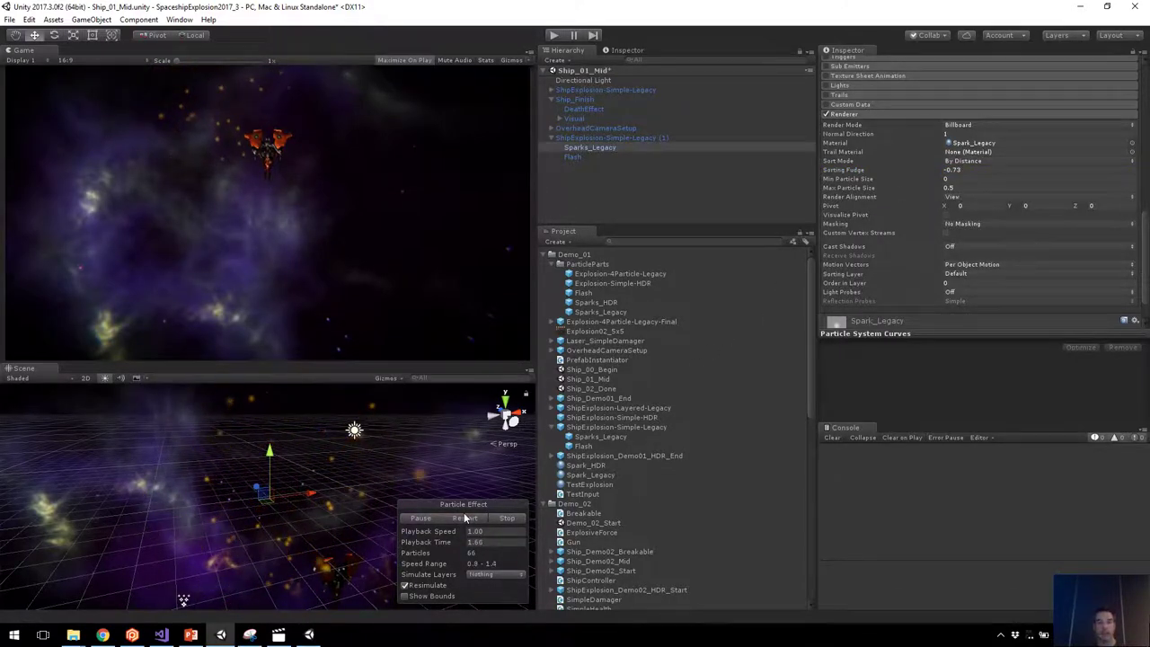
{"action": "left_click", "coordinate": [464, 518]}
Apply the Sparks_Legacy changes to the prefab, and run the scene in play mode to check the explosion, stopping the run.
{"action": "scroll", "coordinate": [856, 82], "scroll_direction": "up", "scroll_amount": 10}
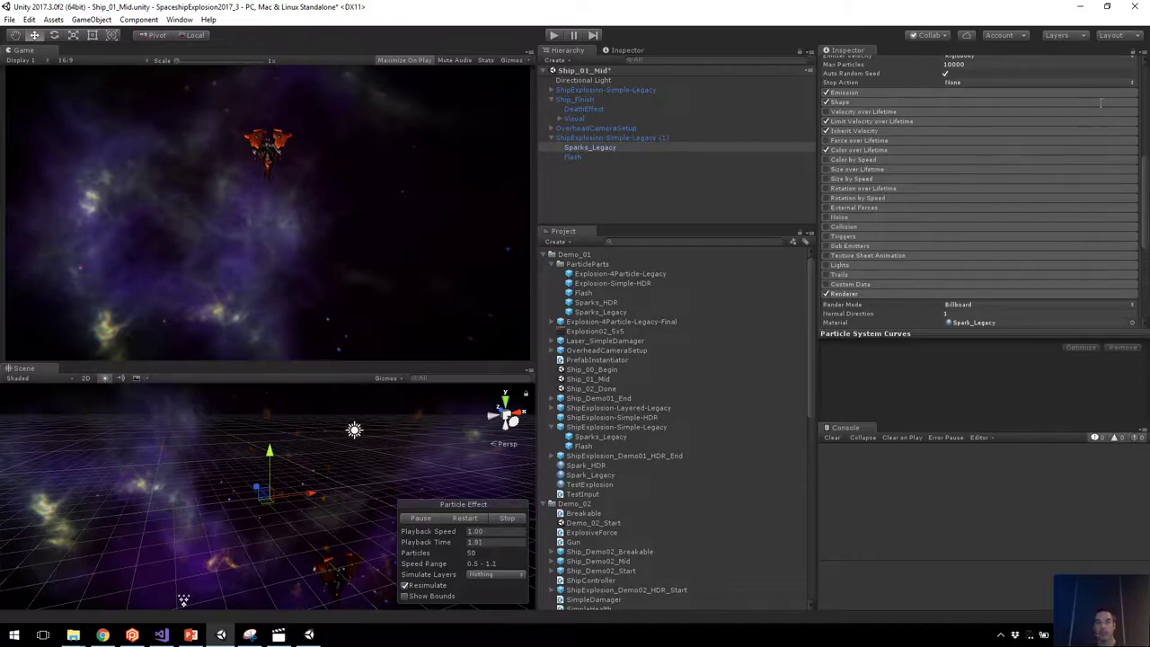
{"action": "left_click", "coordinate": [1093, 88]}
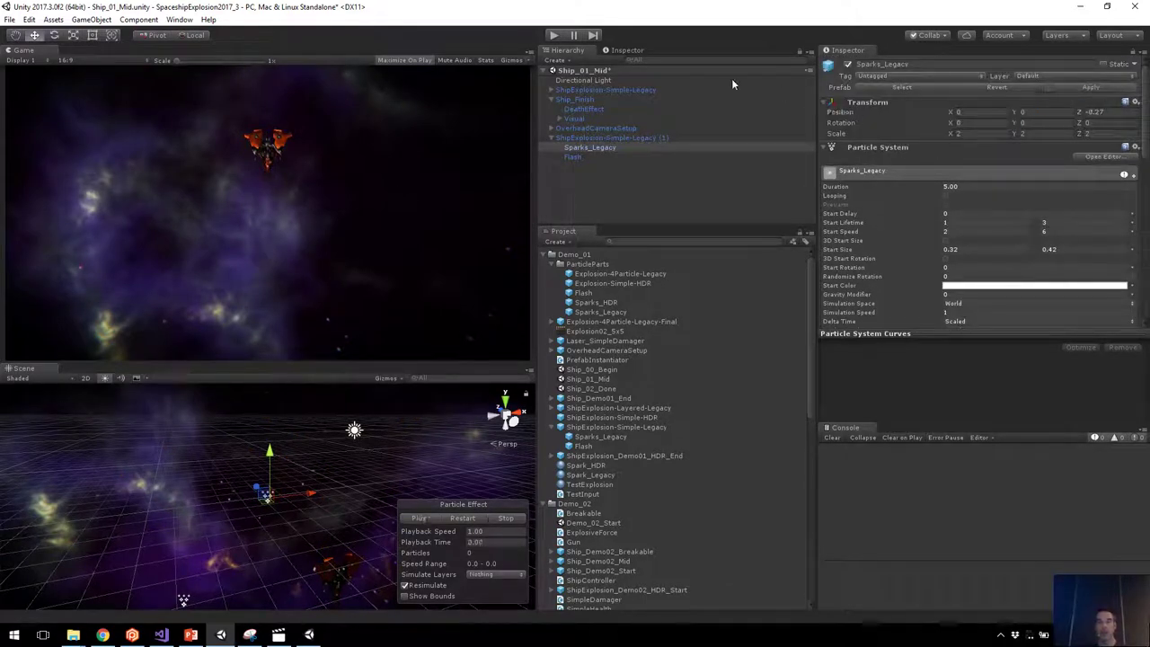
{"action": "left_click", "coordinate": [559, 37]}
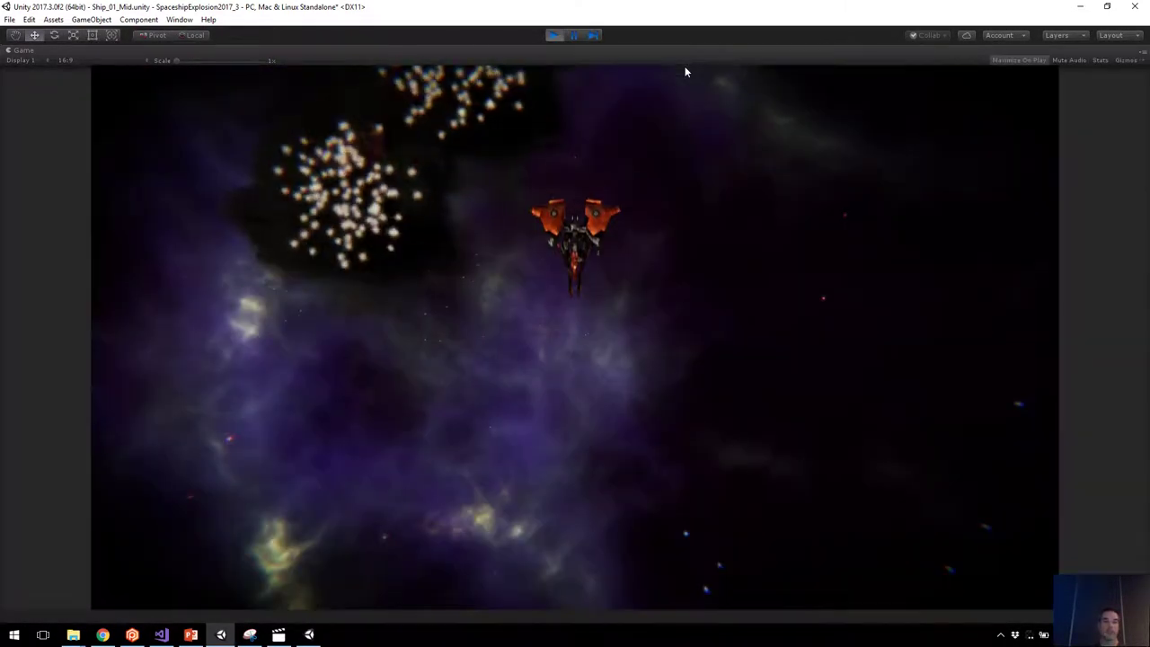
{"action": "left_click", "coordinate": [555, 35]}
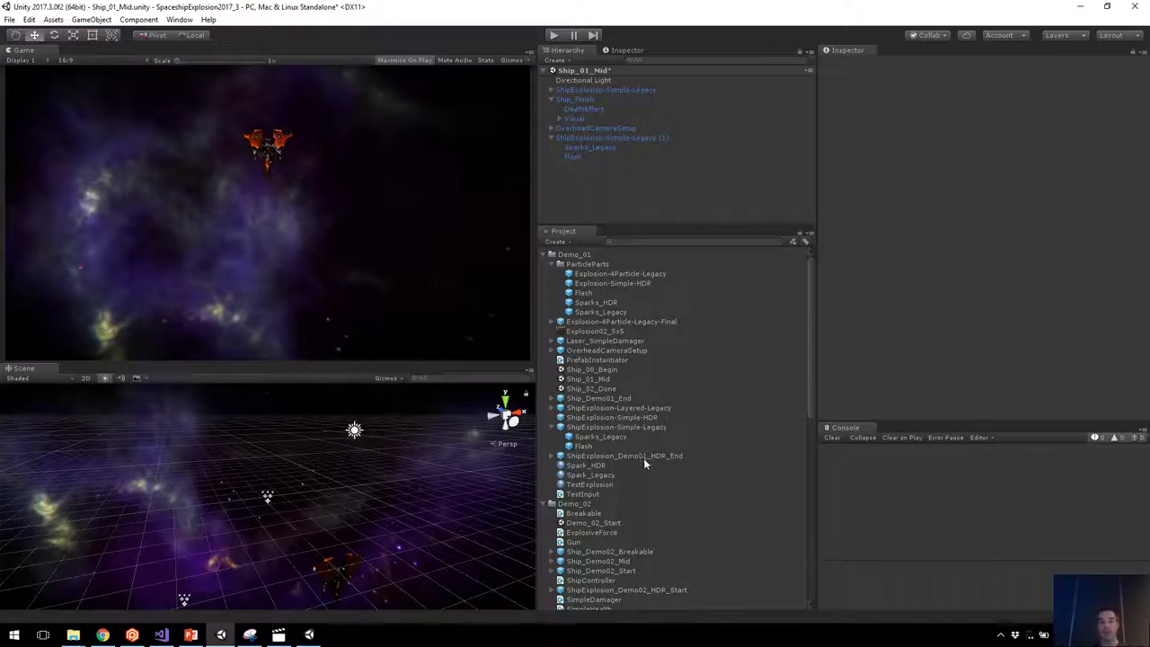
Switch to Chrome, read the Standard Particle Shaders section of the Particle System Improvements document, and return to Unity.
{"action": "left_click", "coordinate": [561, 264]}
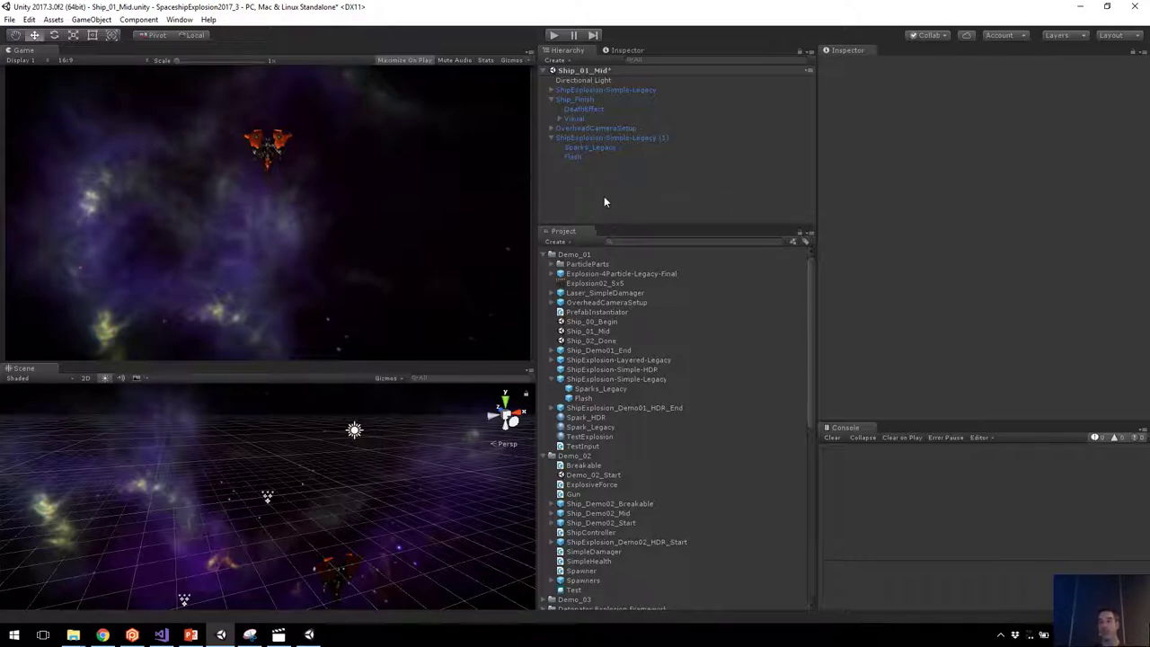
{"action": "key", "text": "alt+Tab"}
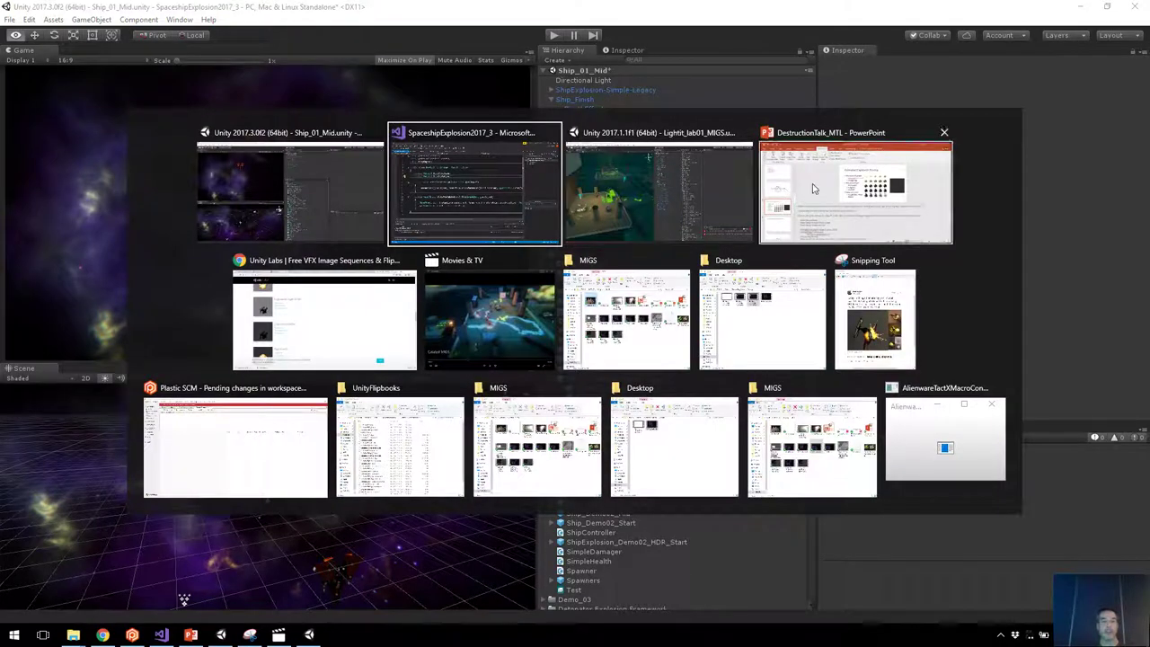
{"action": "left_click", "coordinate": [372, 274]}
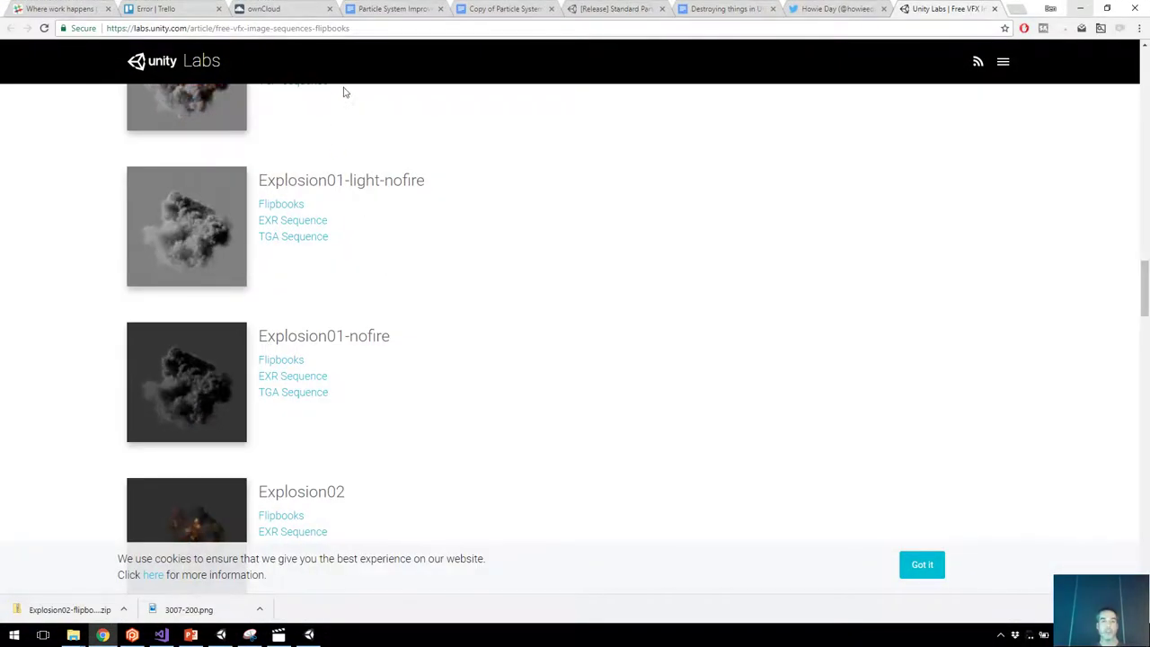
{"action": "left_click", "coordinate": [377, 9]}
{"action": "key", "text": "Escape"}
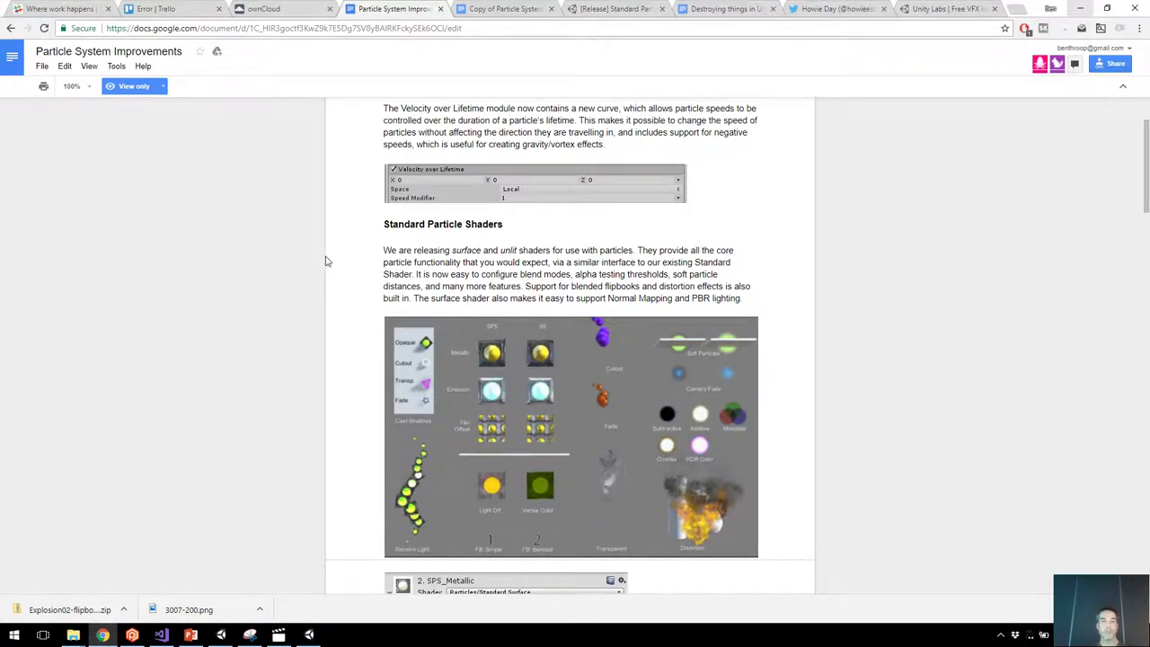
{"action": "scroll", "coordinate": [324, 257], "scroll_direction": "down", "scroll_amount": 2}
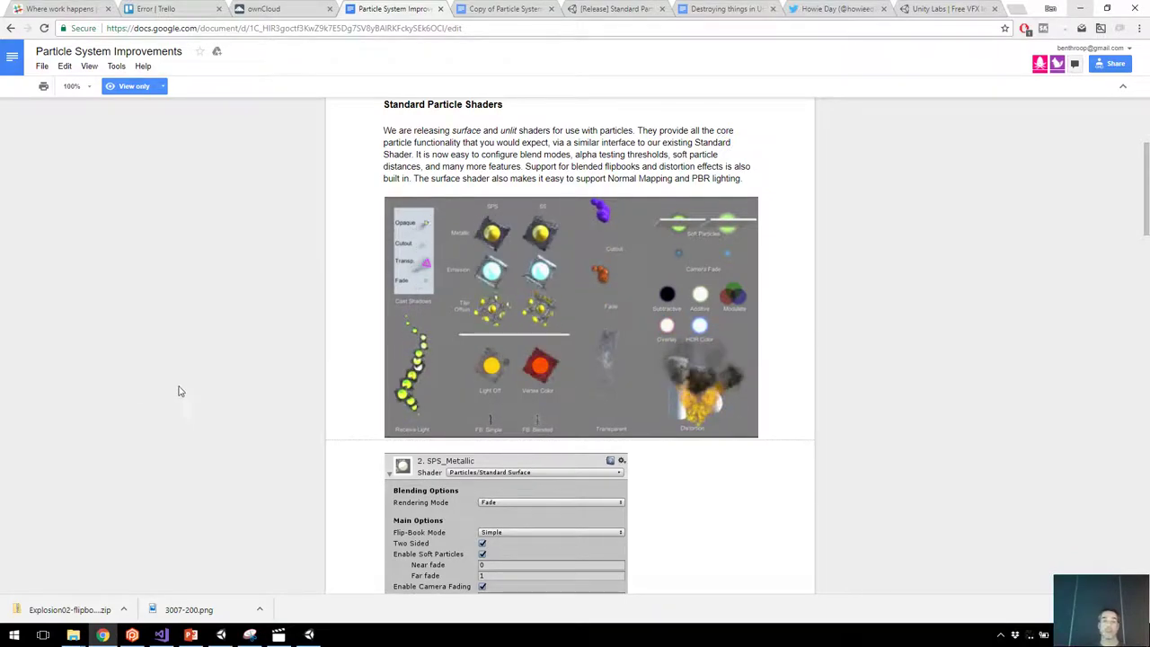
{"action": "key", "text": "alt+Tab"}
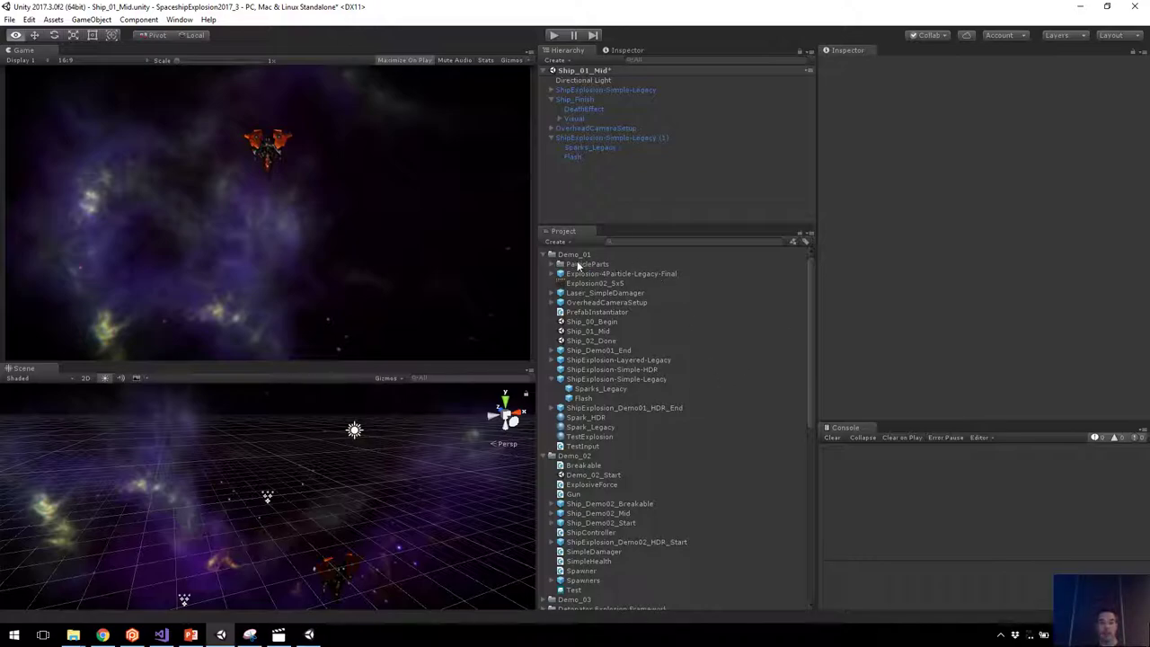
Add the ShipExplosion-Simple-HDR prefab from Demo_01 to the scene and frame it in the Scene view.
{"action": "left_click", "coordinate": [551, 259]}
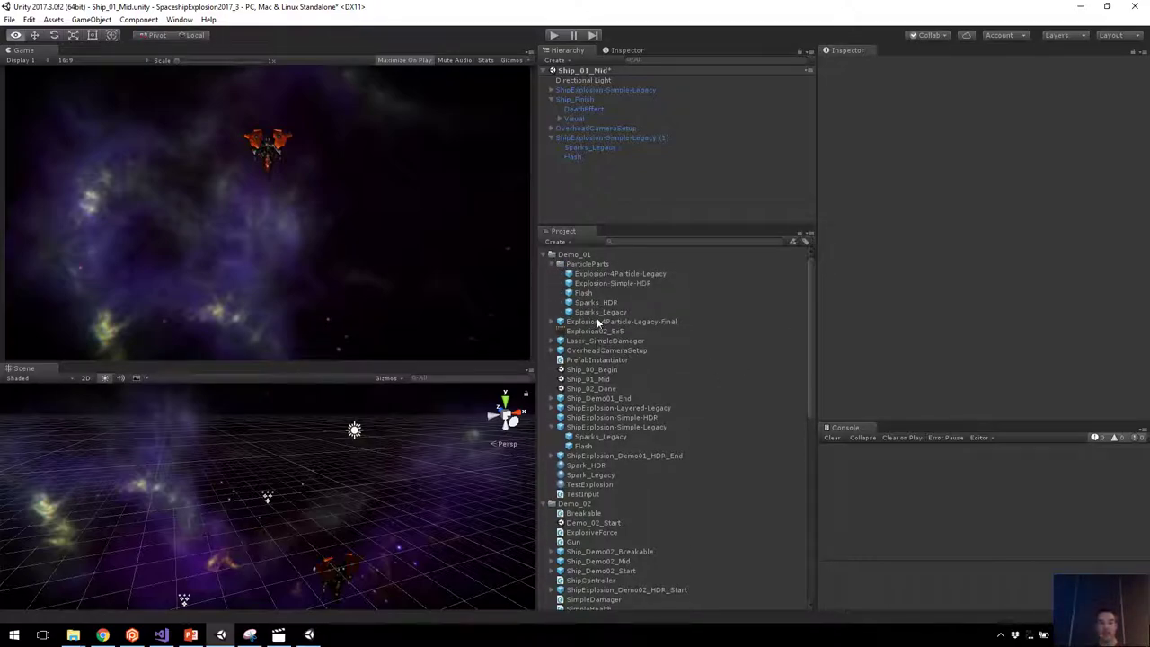
{"action": "left_click_drag", "start_coordinate": [620, 415], "coordinate": [645, 203]}
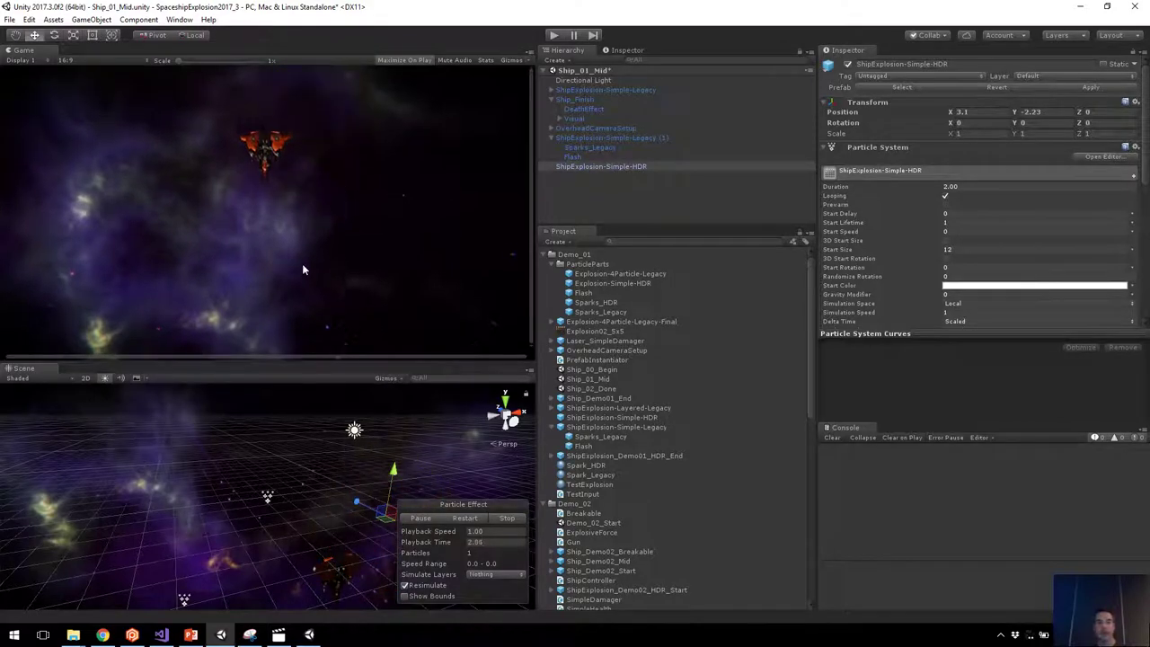
{"action": "middle_click_drag", "start_coordinate": [263, 499], "coordinate": [244, 463]}
{"action": "key", "text": "f"}
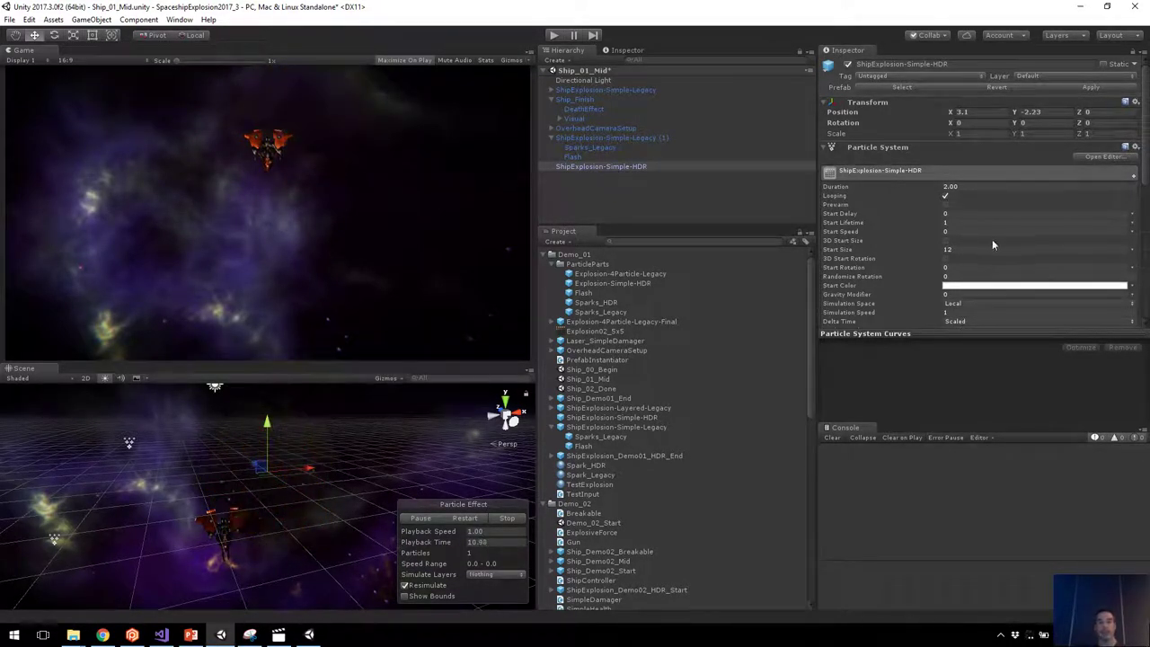
Examine the ShipExplosion-Simple-HDR particle modules and the shader settings of its Explosion_Simple_HDR material.
{"action": "scroll", "coordinate": [996, 240], "scroll_direction": "down", "scroll_amount": 5}
{"action": "scroll", "coordinate": [998, 240], "scroll_direction": "down", "scroll_amount": 4}
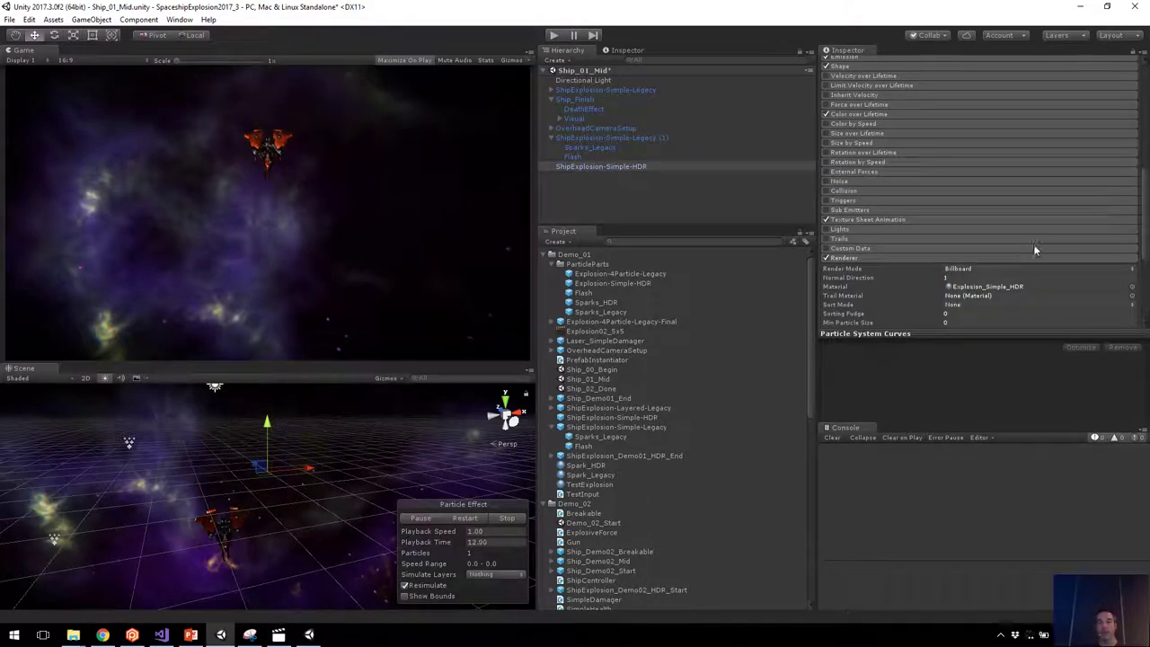
{"action": "double_click", "coordinate": [976, 286]}
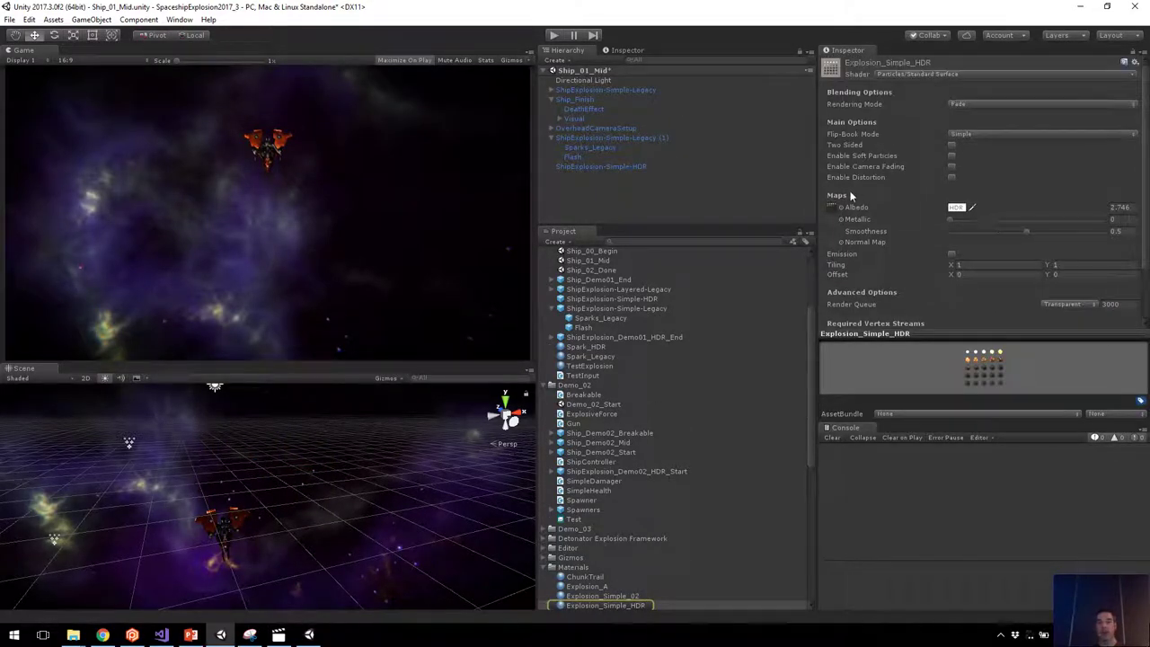
{"action": "left_click", "coordinate": [610, 167]}
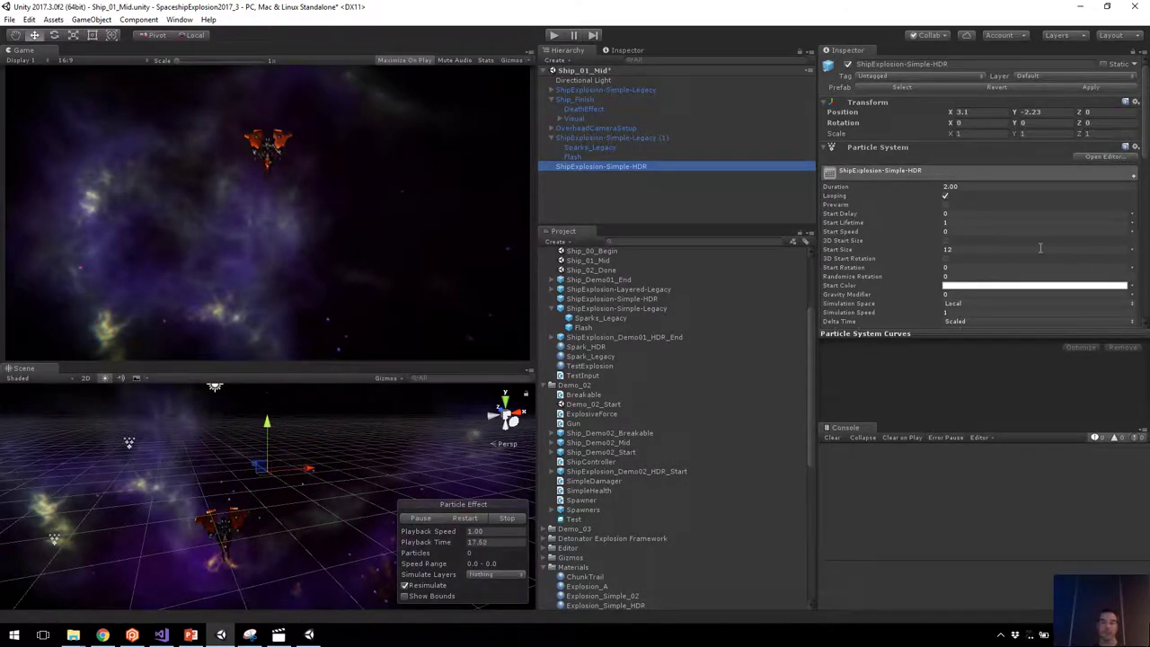
{"action": "scroll", "coordinate": [1036, 244], "scroll_direction": "down", "scroll_amount": 4}
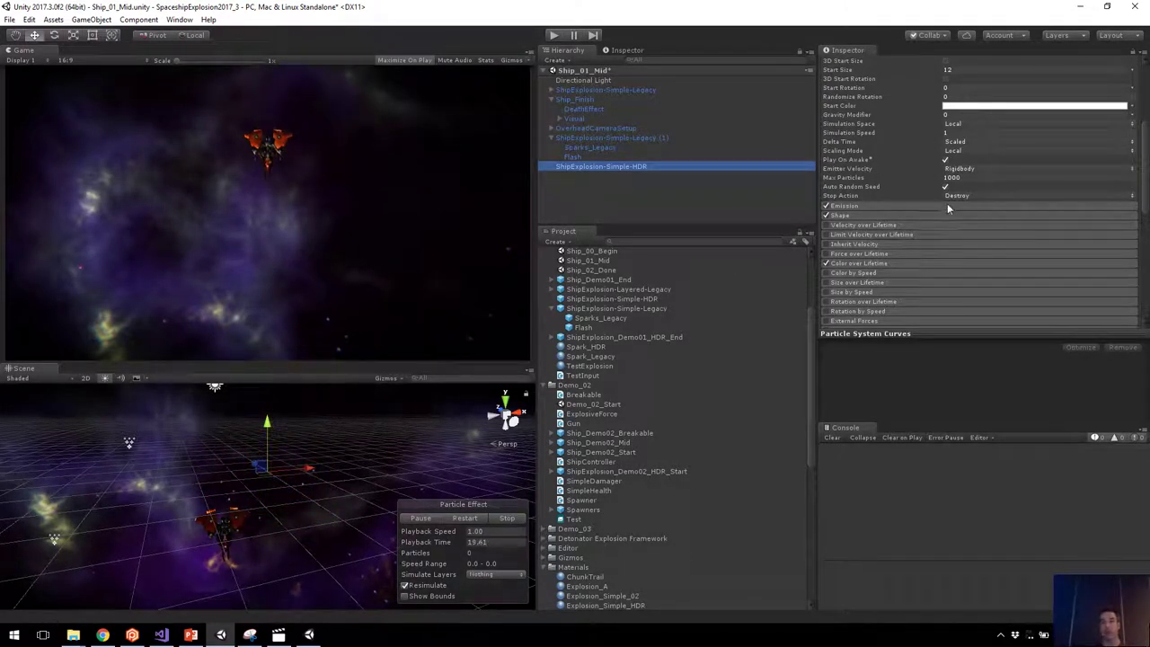
{"action": "scroll", "coordinate": [983, 233], "scroll_direction": "down", "scroll_amount": 3}
{"action": "scroll", "coordinate": [981, 227], "scroll_direction": "down", "scroll_amount": 4}
{"action": "double_click", "coordinate": [985, 120]}
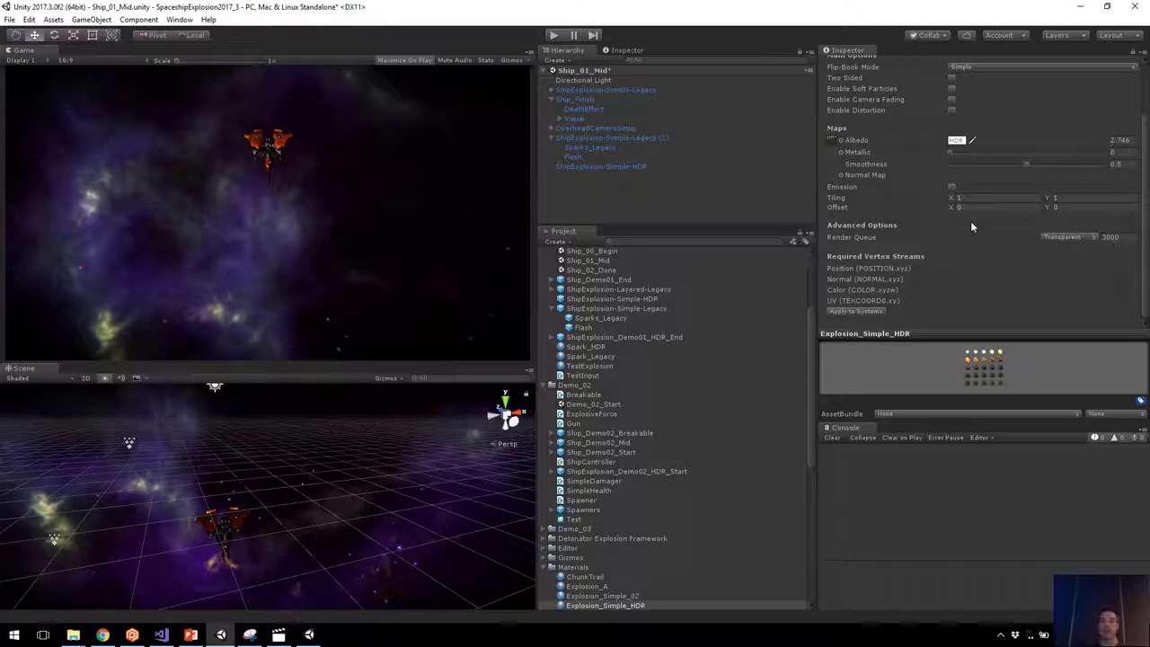
Compare the legacy and HDR ship explosions, and examine the Color over Lifetime gradient of ShipExplosion-Simple-HDR.
{"action": "left_click", "coordinate": [609, 139]}
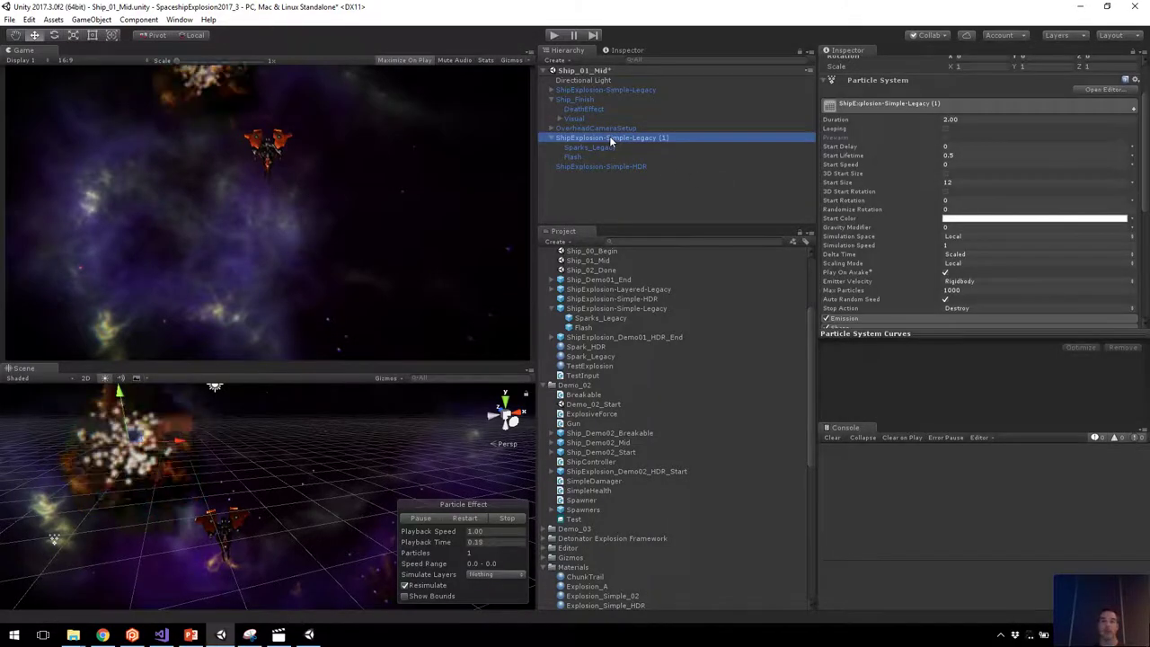
{"action": "left_click", "coordinate": [599, 168]}
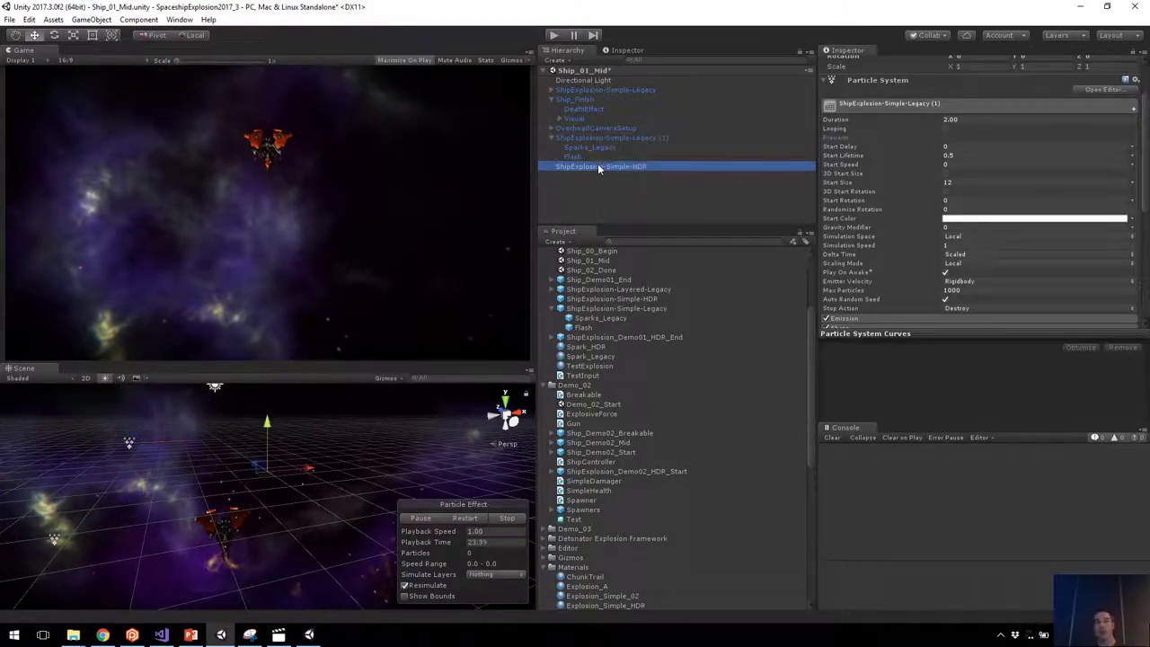
{"action": "scroll", "coordinate": [1042, 215], "scroll_direction": "down", "scroll_amount": 3}
{"action": "scroll", "coordinate": [979, 252], "scroll_direction": "up", "scroll_amount": 2}
{"action": "scroll", "coordinate": [961, 265], "scroll_direction": "down", "scroll_amount": 4}
{"action": "left_click", "coordinate": [899, 196]}
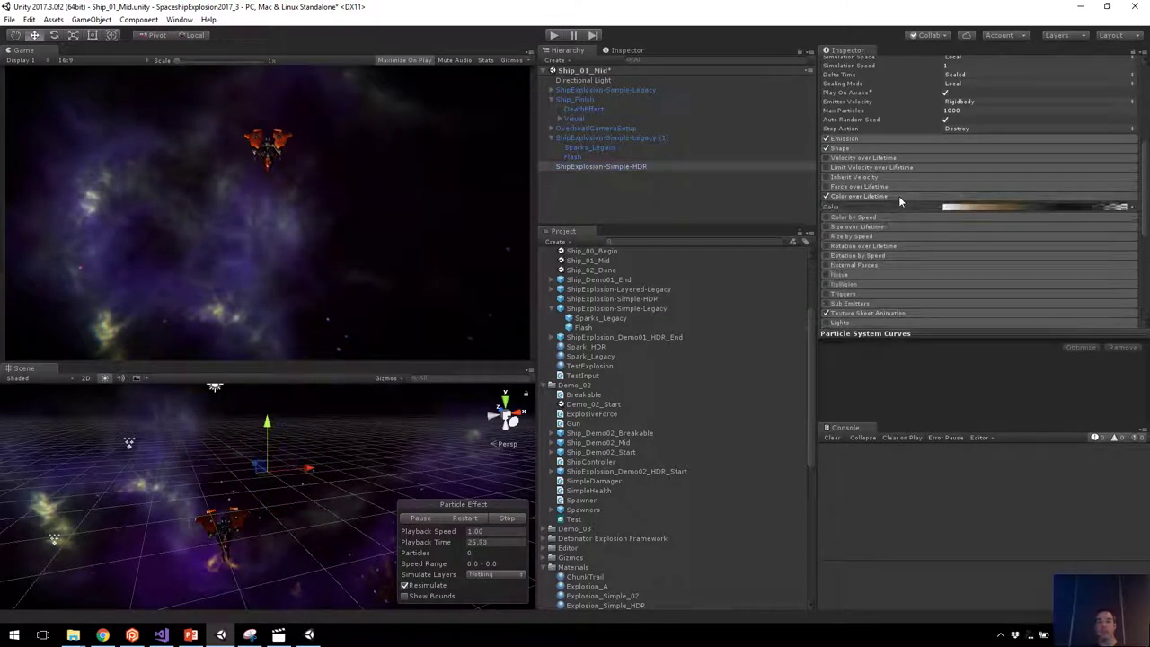
{"action": "left_click", "coordinate": [996, 206]}
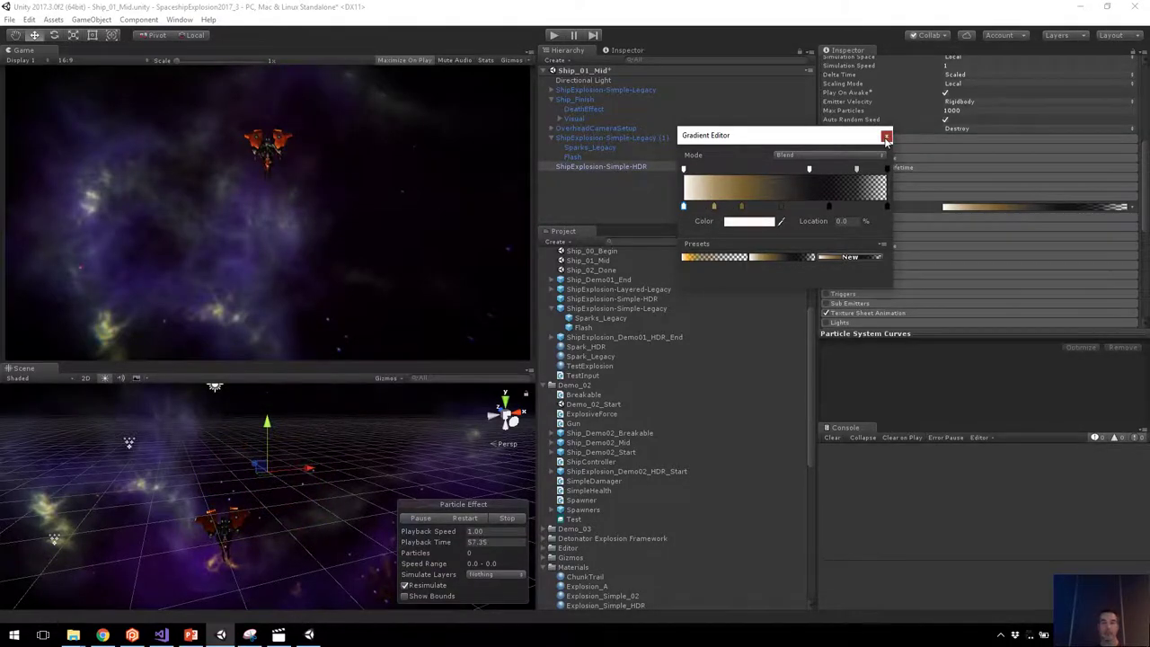
{"action": "left_click", "coordinate": [648, 174]}
{"action": "left_click", "coordinate": [612, 206]}
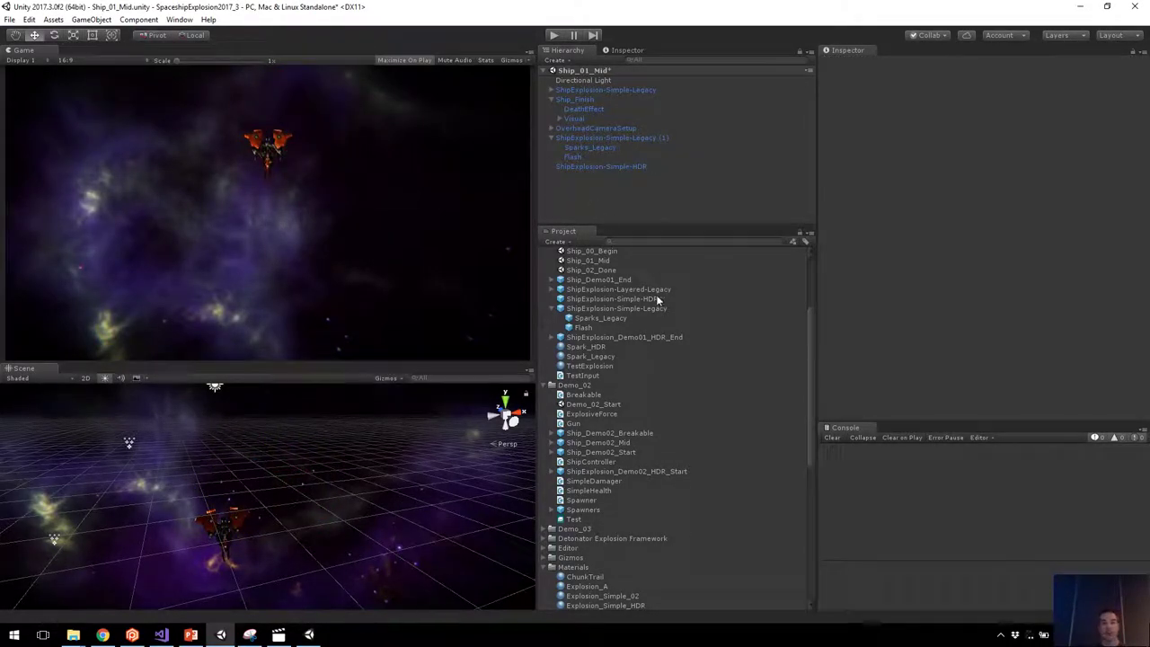
{"action": "scroll", "coordinate": [630, 342], "scroll_direction": "up", "scroll_amount": 3}
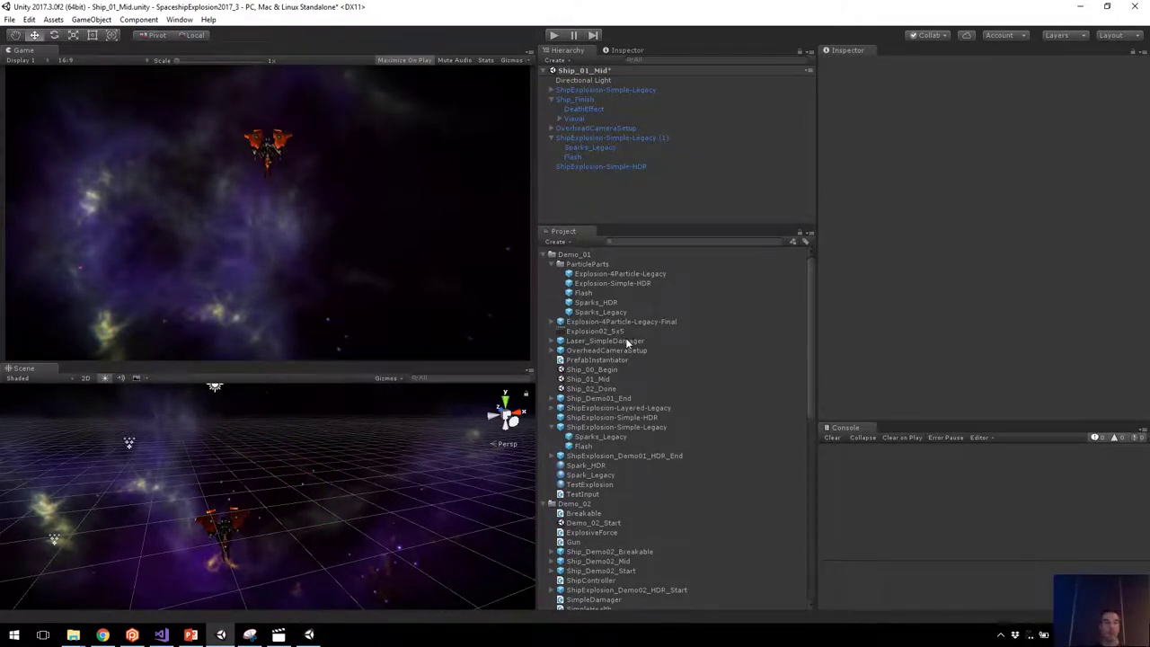
Delete the ShipExplosion-Simple-HDR instance from the scene.
{"action": "left_click", "coordinate": [656, 167]}
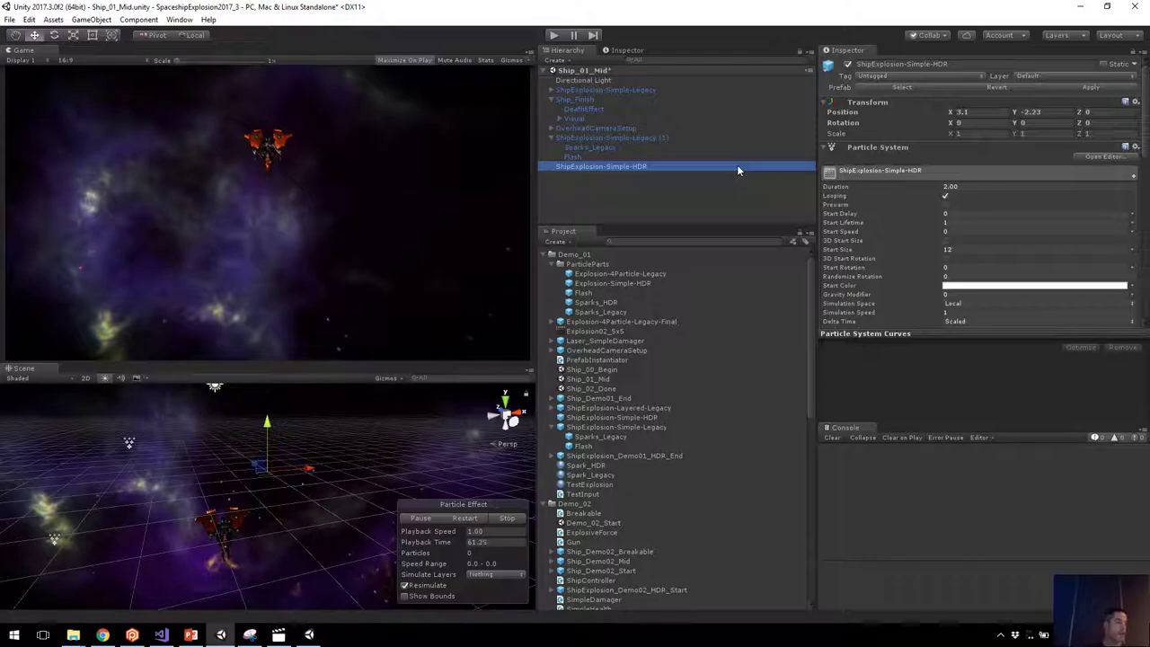
{"action": "left_click", "coordinate": [600, 191]}
{"action": "left_click", "coordinate": [601, 159]}
{"action": "left_click", "coordinate": [601, 171]}
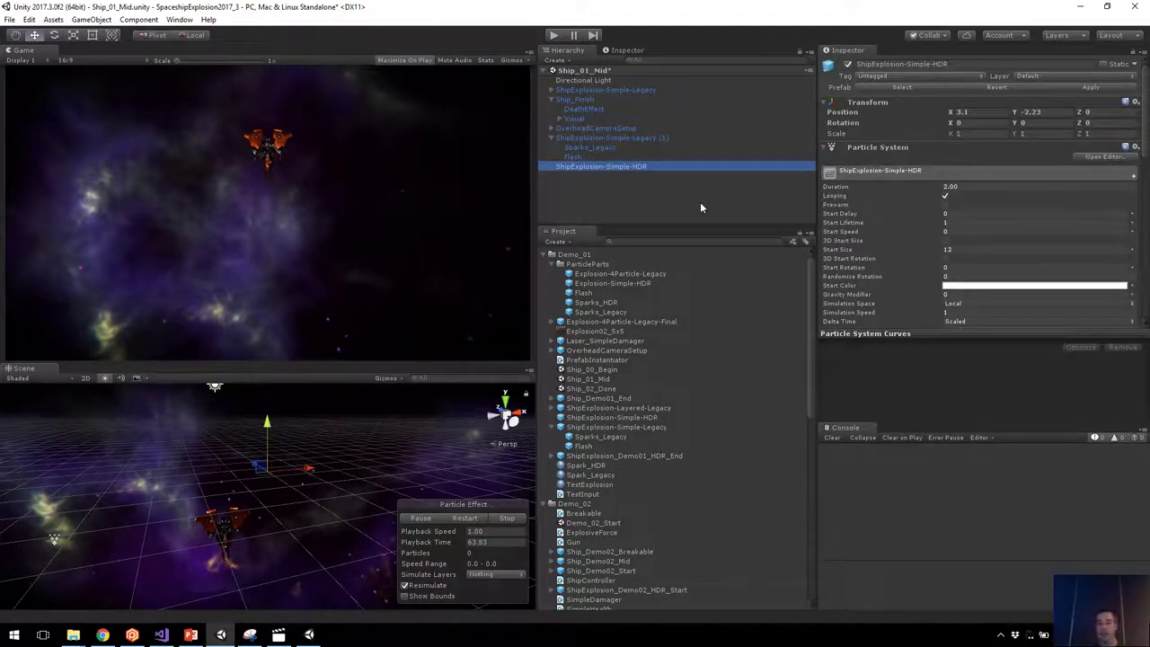
{"action": "key", "text": "Delete"}
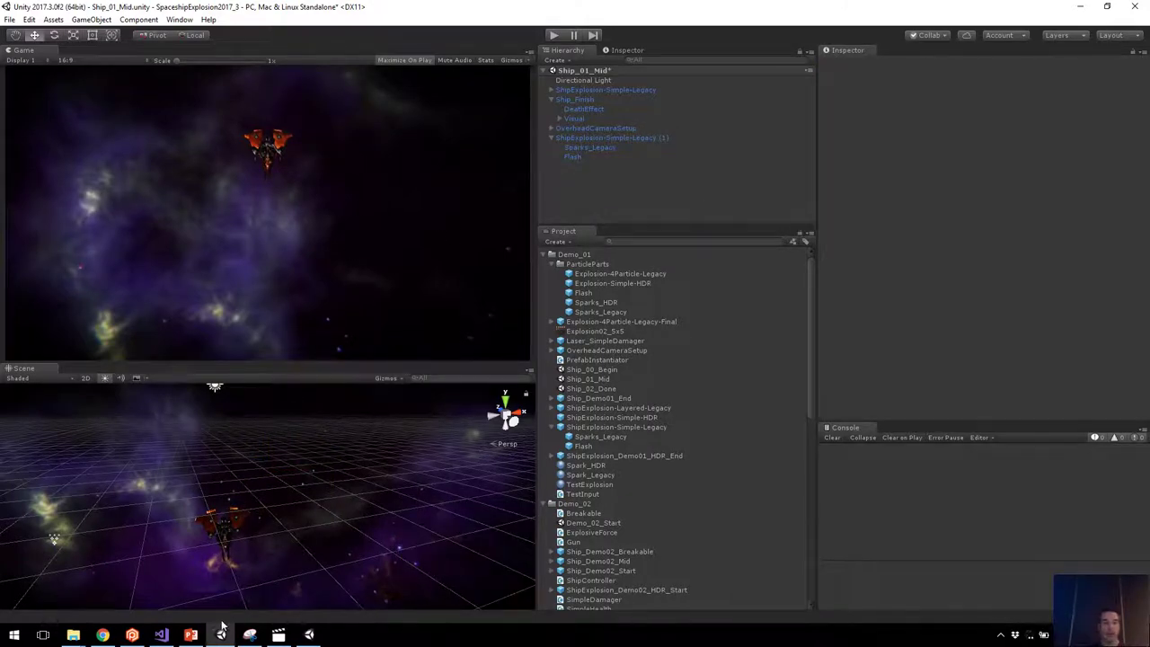
{"action": "mouse_move", "coordinate": [193, 640]}
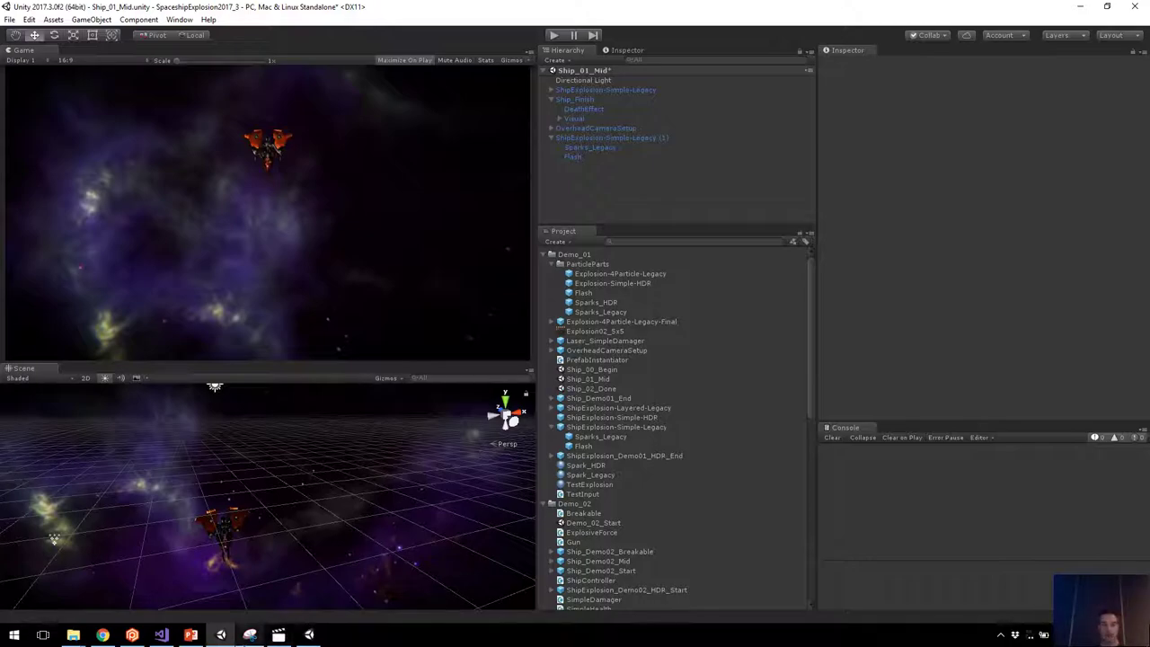
Switch to PowerPoint, present the "Demo 2 Damage and Health" slide full screen, and end the slide show.
{"action": "left_click", "coordinate": [190, 634]}
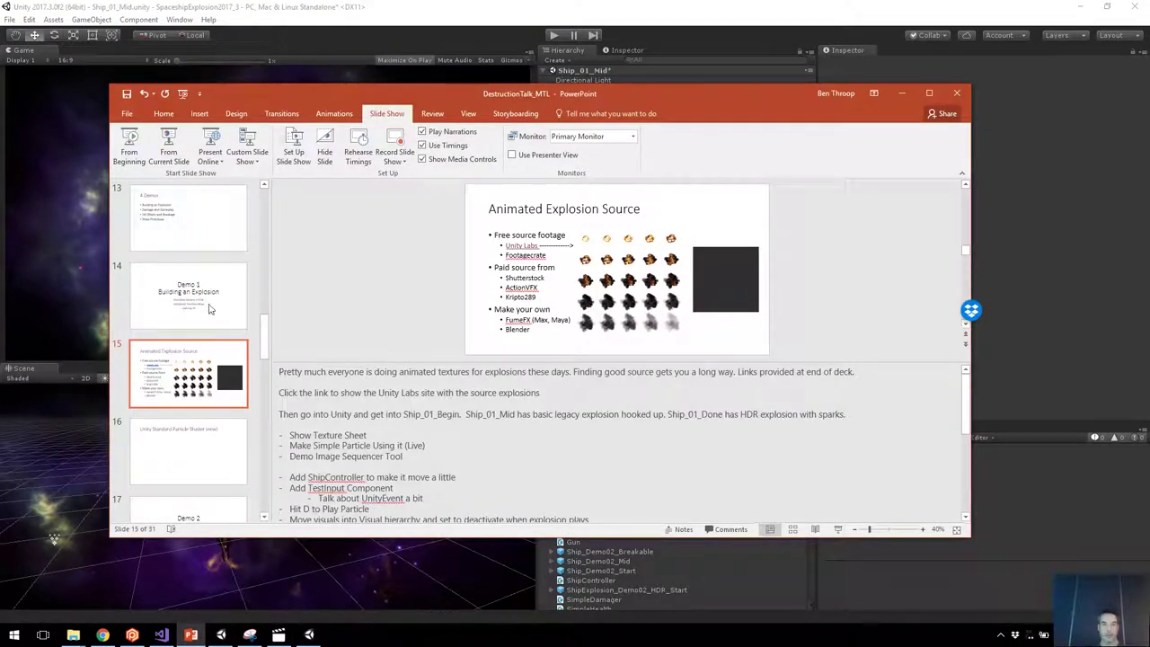
{"action": "scroll", "coordinate": [215, 342], "scroll_direction": "down", "scroll_amount": 3}
{"action": "left_click", "coordinate": [214, 272]}
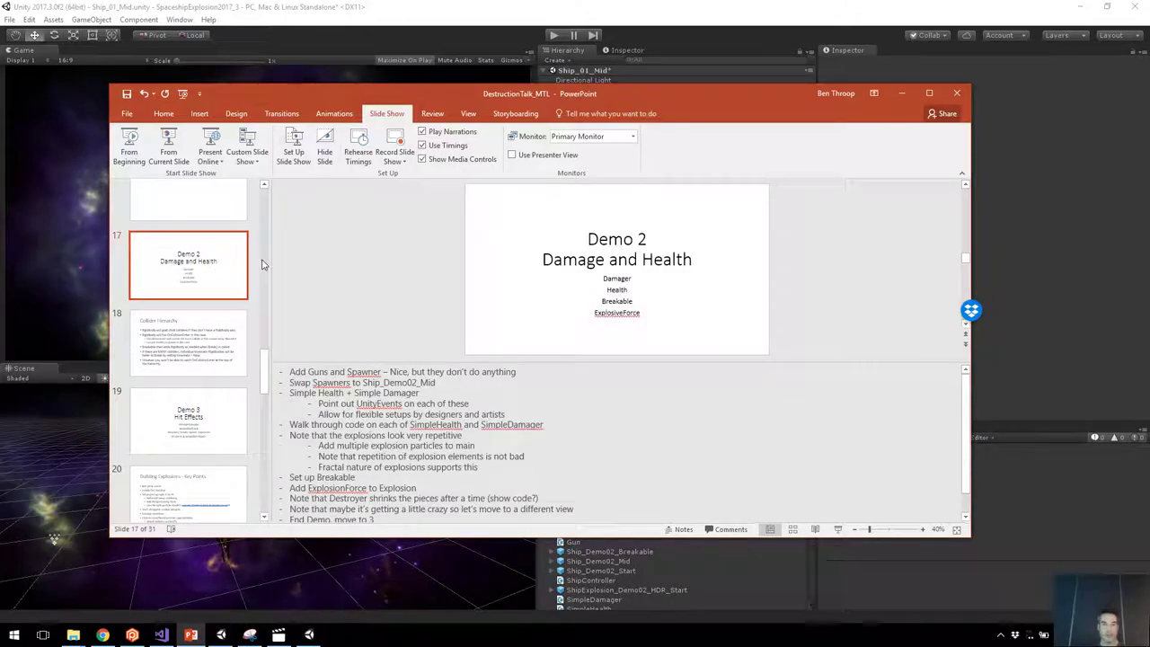
{"action": "key", "text": "shift+F5"}
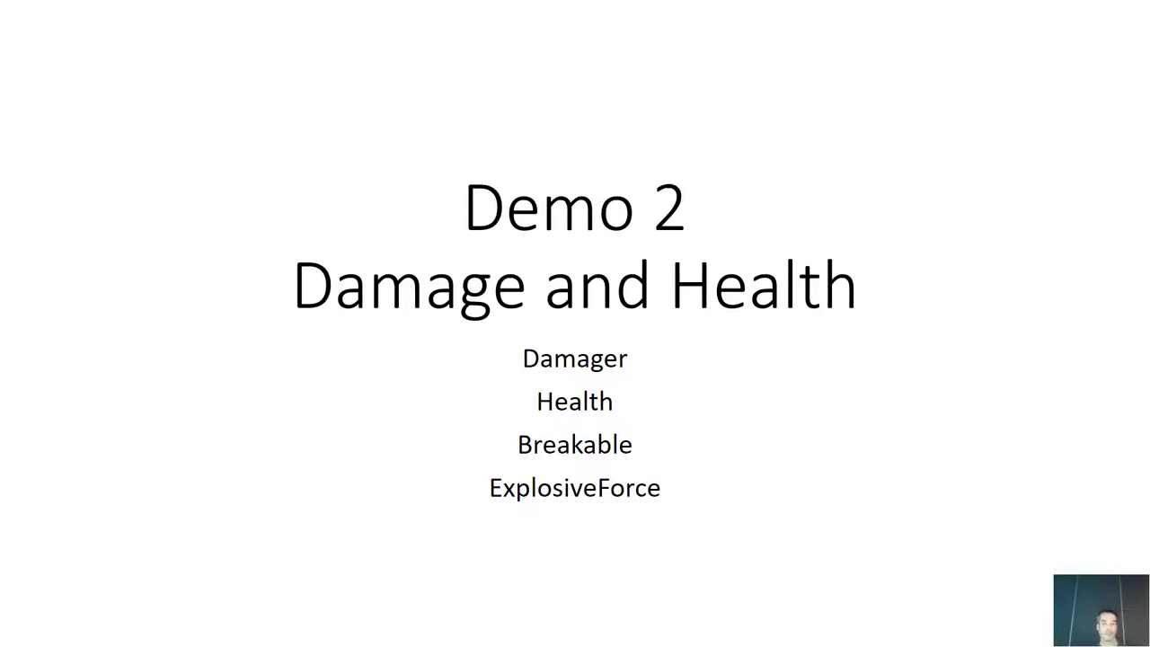
{"action": "key", "text": "Right"}
{"action": "key", "text": "Left"}
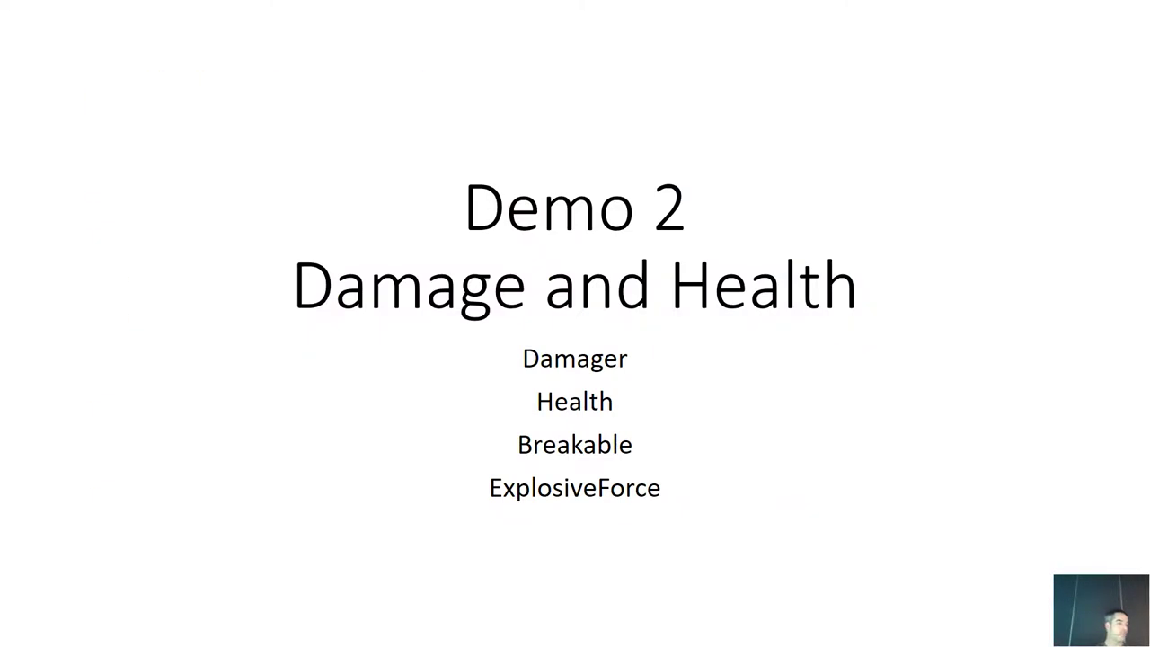
{"action": "key", "text": "Escape"}
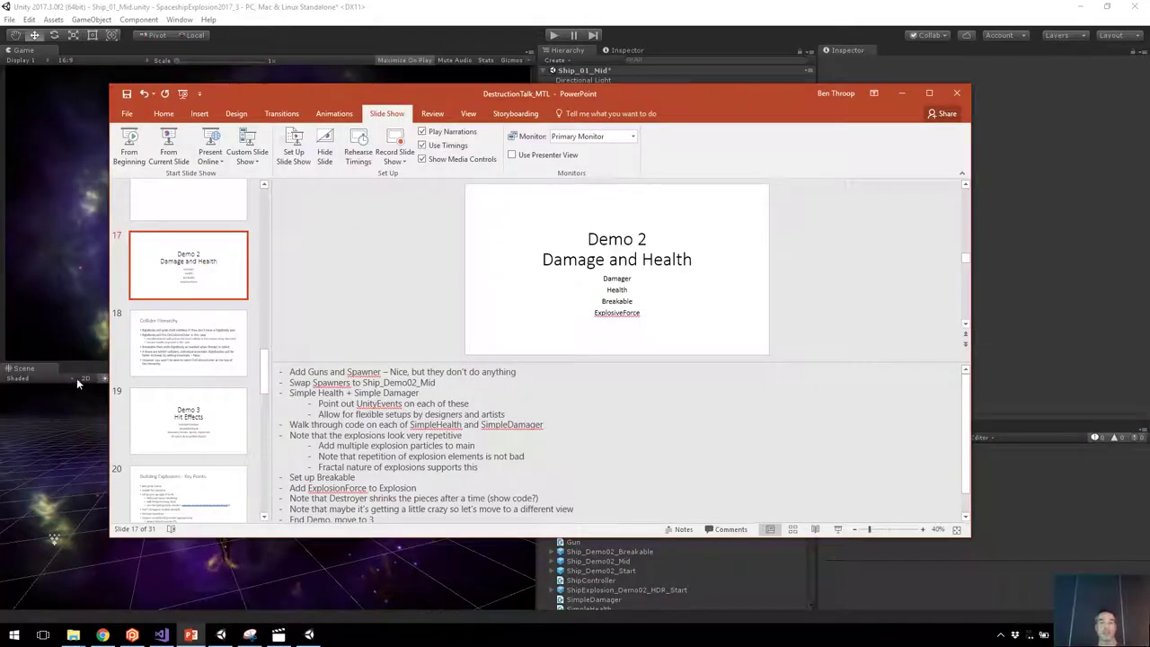
Switch back to Unity and open the Demo_02_Start scene from the Demo_02 folder.
{"action": "key", "text": "alt+Tab"}
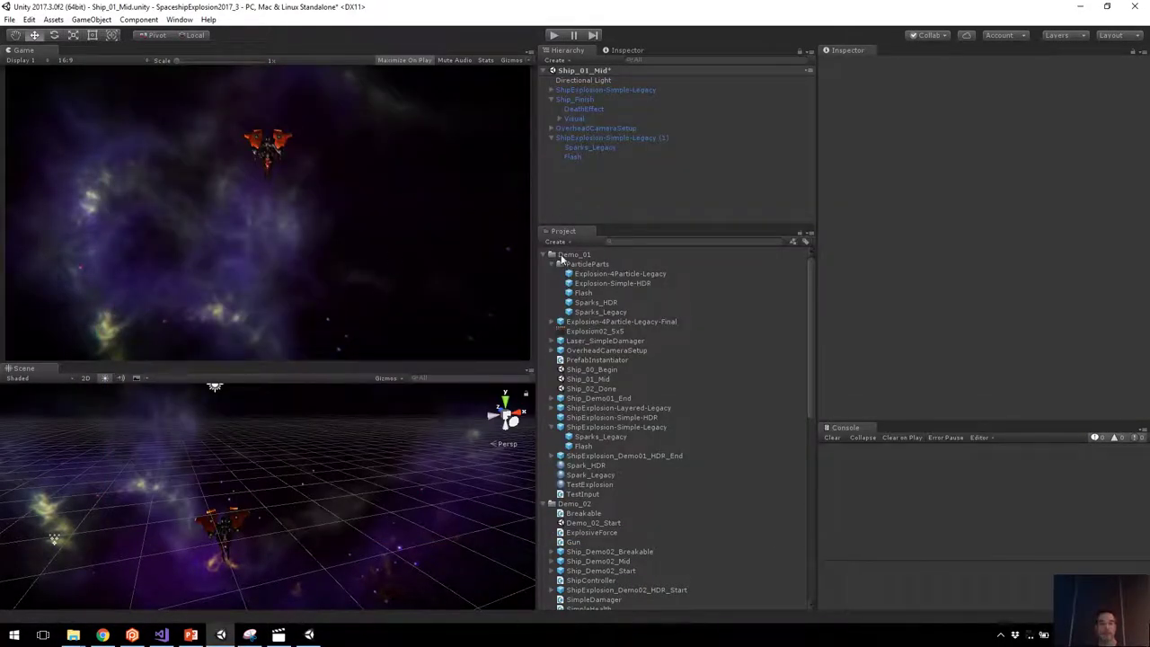
{"action": "left_click", "coordinate": [551, 255]}
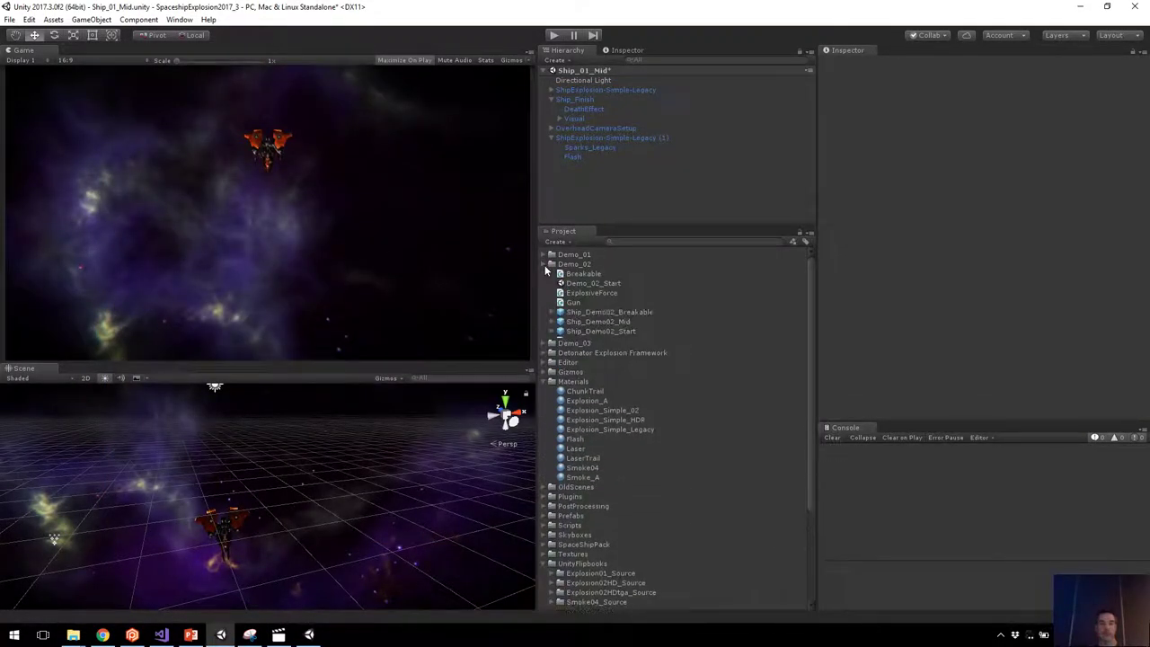
{"action": "double_click", "coordinate": [590, 284]}
{"action": "left_click", "coordinate": [609, 343]}
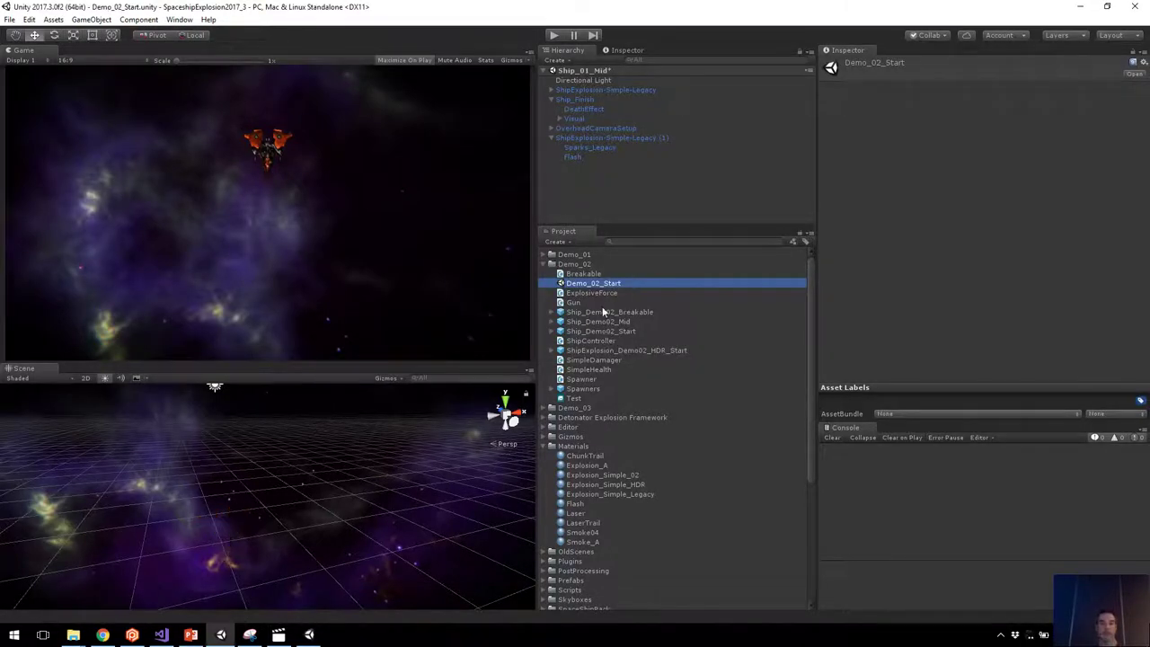
{"action": "left_click", "coordinate": [592, 144]}
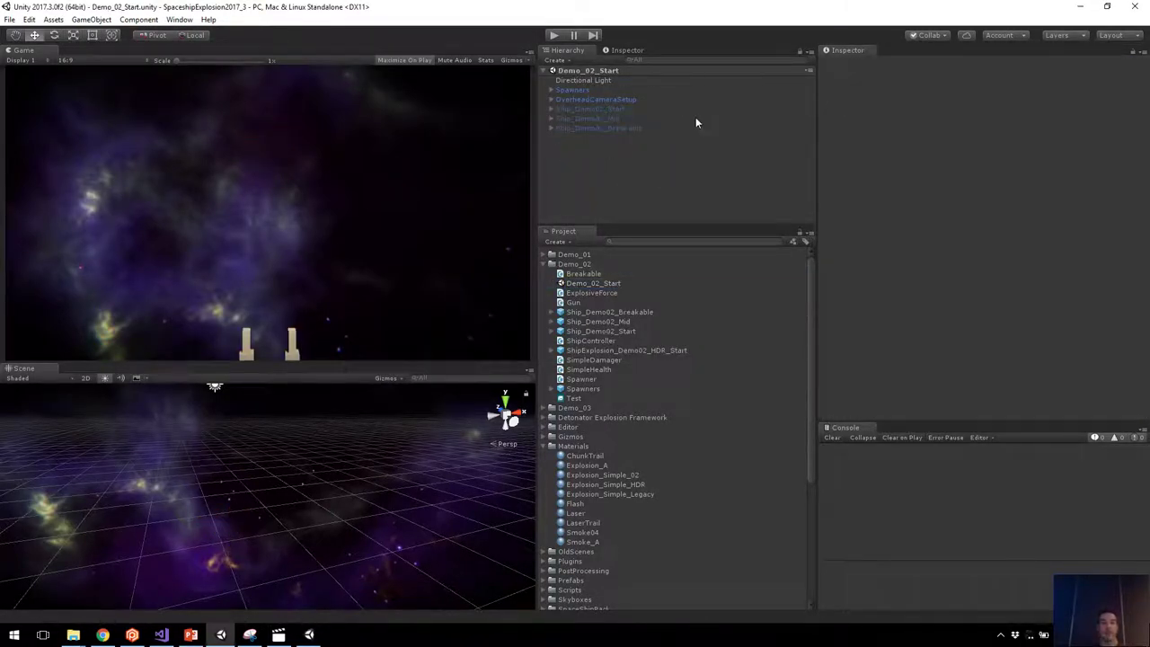
Play-test the Demo_02_Start scene with the player guns and stop play mode.
{"action": "left_click", "coordinate": [550, 99]}
{"action": "left_click", "coordinate": [554, 35]}
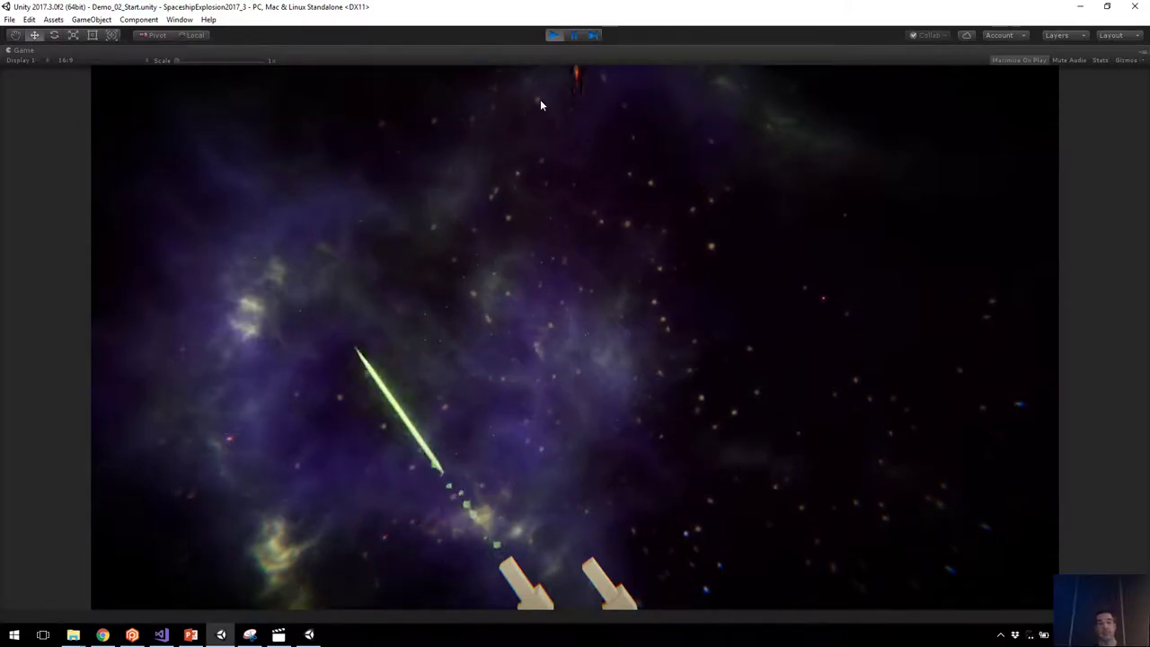
{"action": "key", "text": "ctrl+p"}
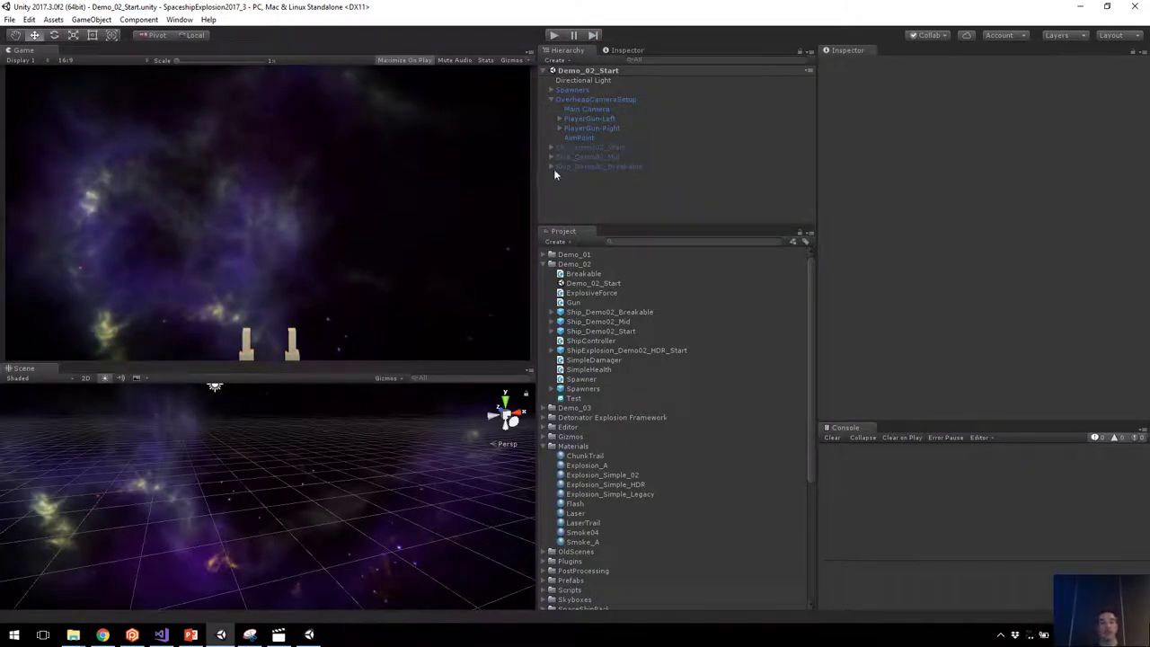
Examine the spawners and player guns in the scene, and the Gun script settings of PlayerGun-Left.
{"action": "left_click", "coordinate": [552, 89]}
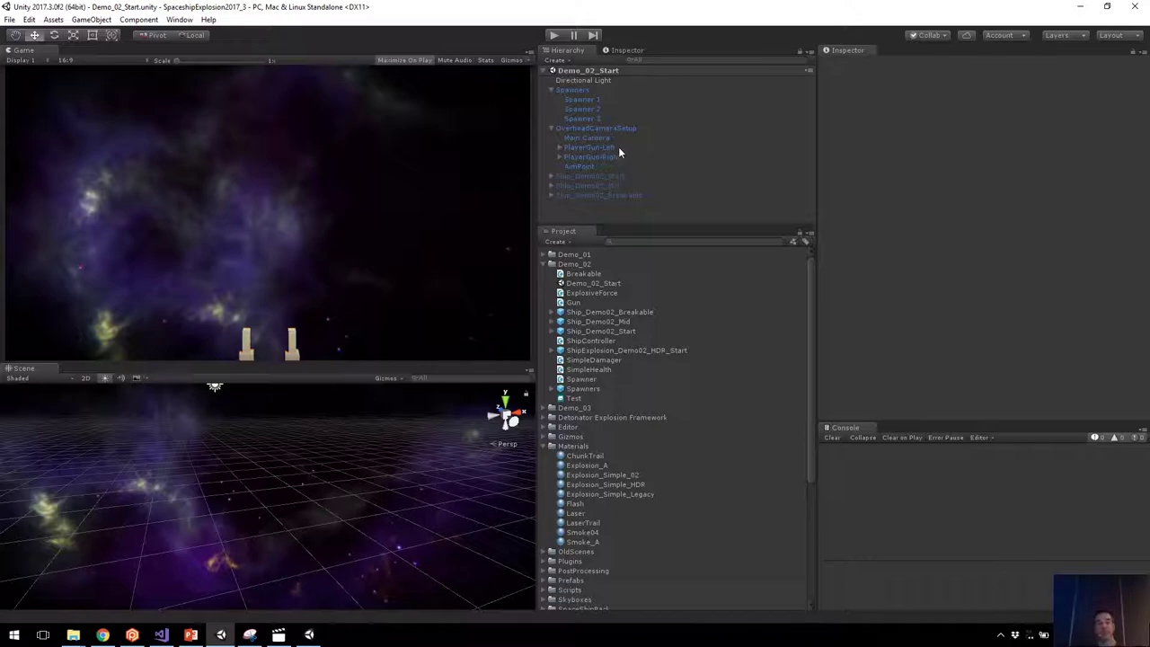
{"action": "left_click", "coordinate": [559, 156]}
{"action": "left_click", "coordinate": [558, 148]}
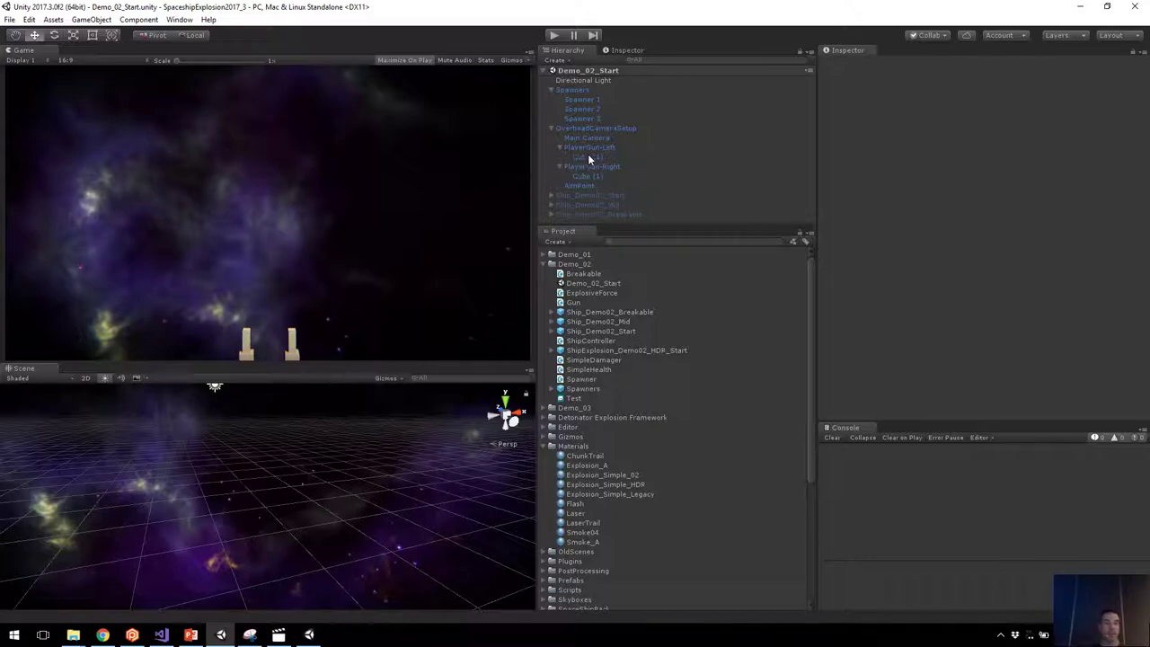
{"action": "left_click", "coordinate": [596, 147]}
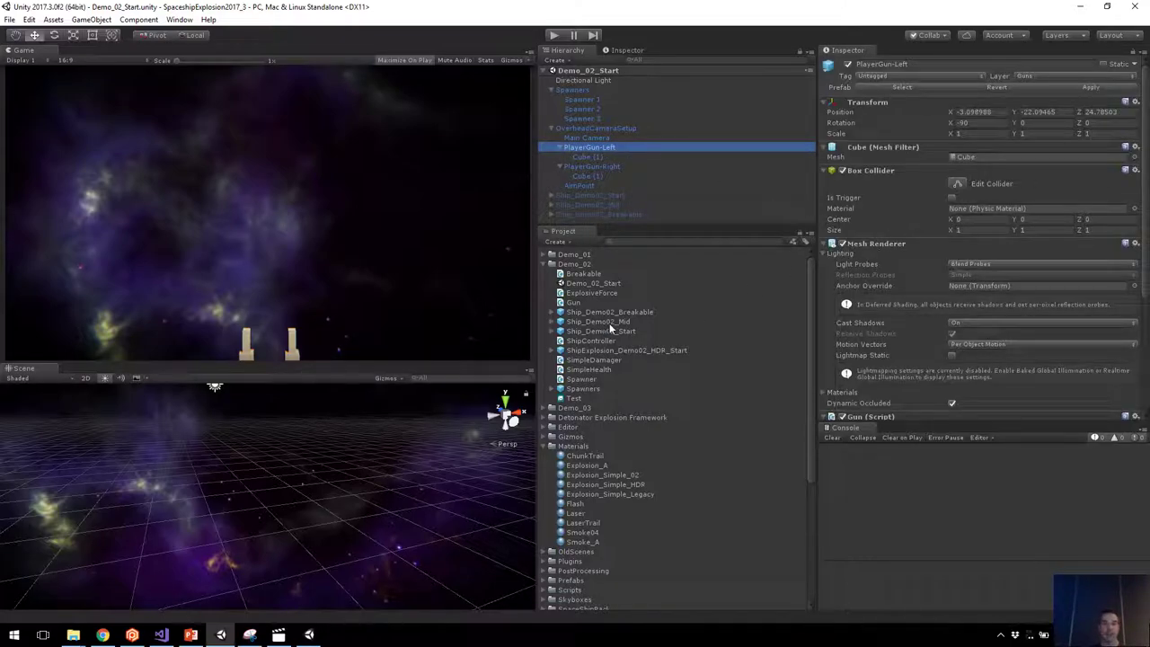
{"action": "scroll", "coordinate": [917, 206], "scroll_direction": "down", "scroll_amount": 3}
{"action": "scroll", "coordinate": [990, 254], "scroll_direction": "down", "scroll_amount": 1}
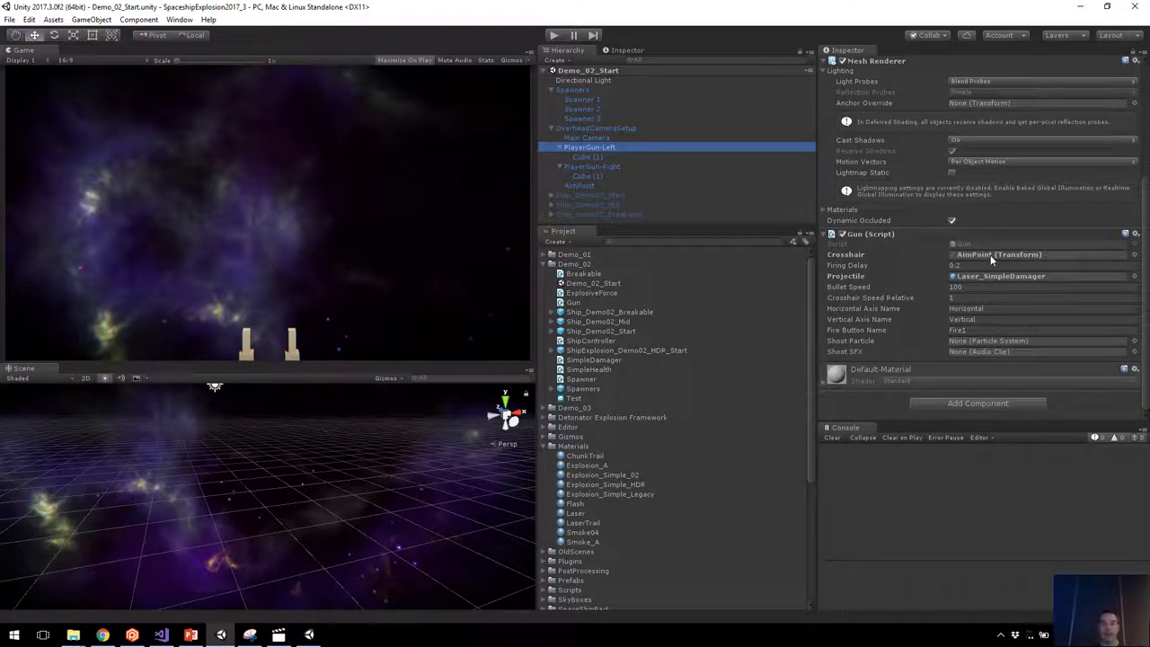
Locate the gun's Laser_SimpleDamager projectile prefab, review its components, and open its SimpleDamager script in Visual Studio.
{"action": "left_click", "coordinate": [981, 277]}
{"action": "left_click", "coordinate": [629, 341]}
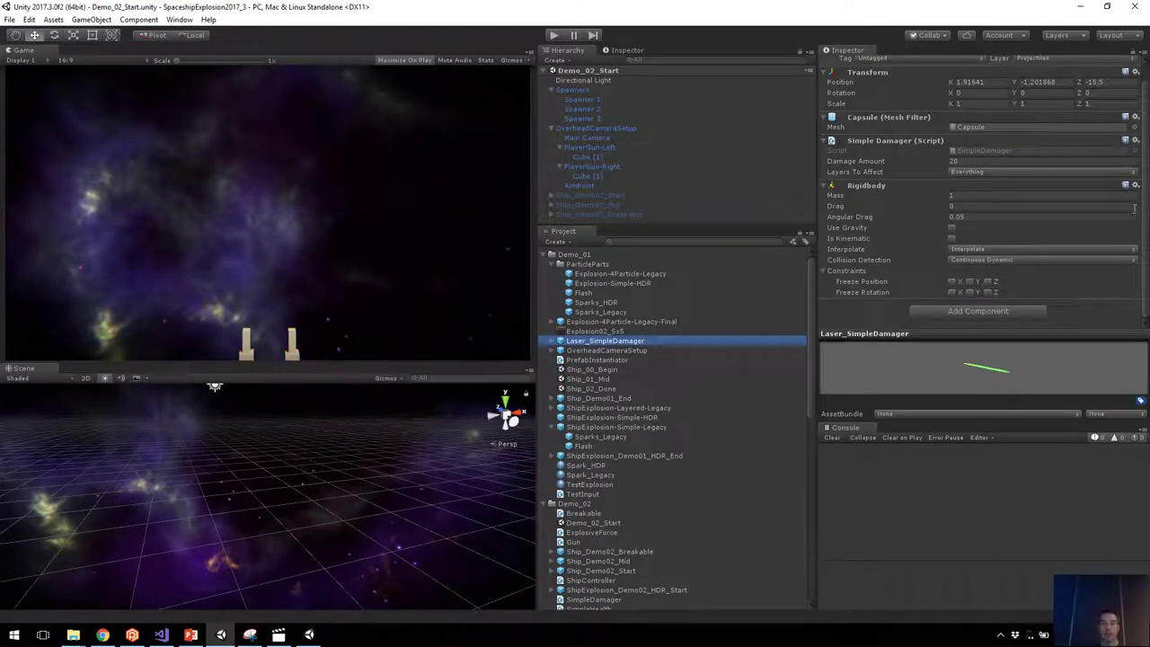
{"action": "scroll", "coordinate": [917, 160], "scroll_direction": "up", "scroll_amount": 1}
{"action": "scroll", "coordinate": [918, 164], "scroll_direction": "down", "scroll_amount": 1}
{"action": "left_click", "coordinate": [958, 151]}
{"action": "double_click", "coordinate": [958, 151]}
{"action": "key", "text": "Return"}
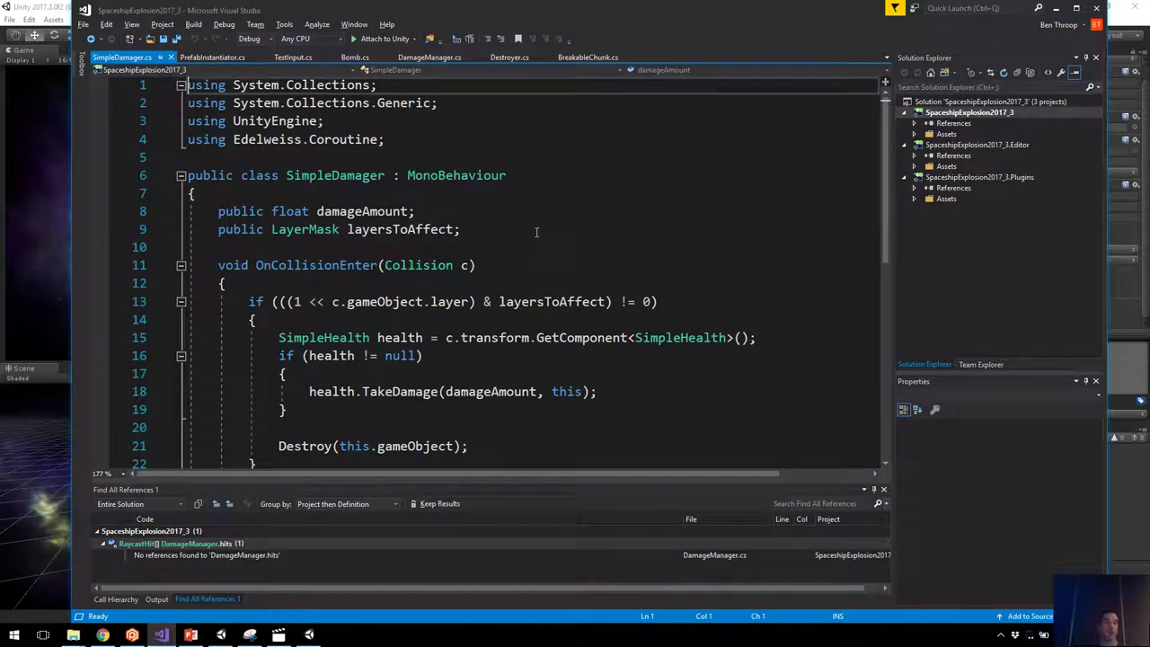
Examine the SimpleDamager code, including its public fields and how OnCollisionEnter applies damage through SimpleHealth.
{"action": "scroll", "coordinate": [524, 232], "scroll_direction": "down", "scroll_amount": 2}
{"action": "left_click", "coordinate": [386, 157]}
{"action": "scroll", "coordinate": [485, 229], "scroll_direction": "up", "scroll_amount": 2}
{"action": "scroll", "coordinate": [486, 230], "scroll_direction": "down", "scroll_amount": 2}
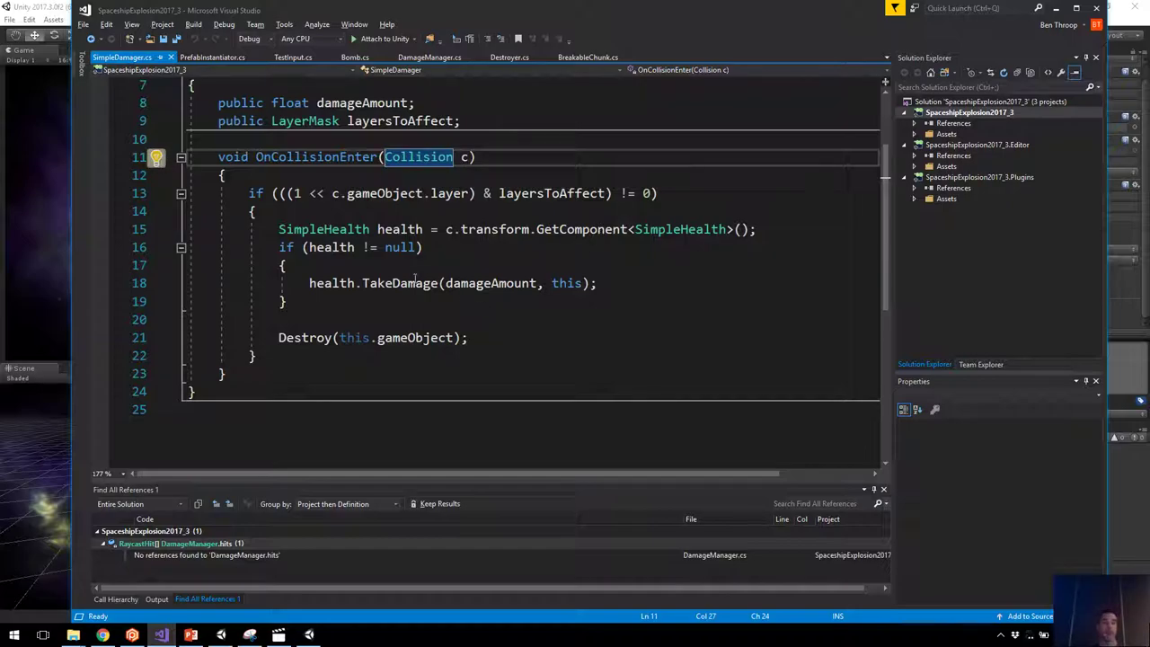
{"action": "left_click", "coordinate": [422, 229]}
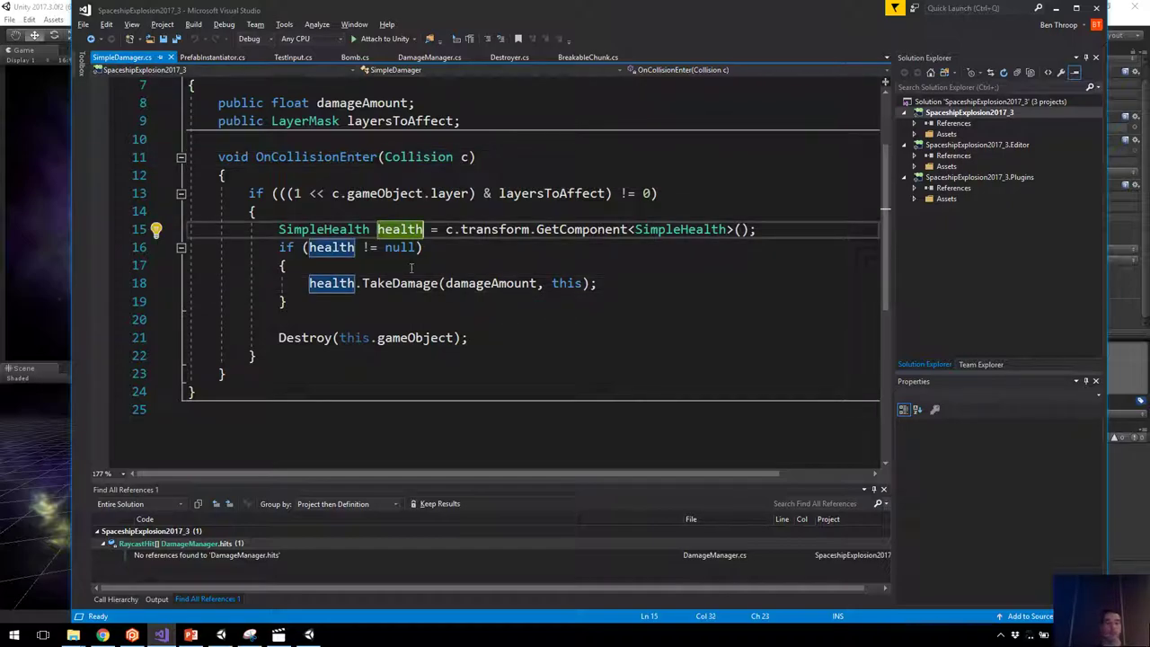
{"action": "scroll", "coordinate": [412, 265], "scroll_direction": "up", "scroll_amount": 2}
{"action": "scroll", "coordinate": [423, 274], "scroll_direction": "down", "scroll_amount": 1}
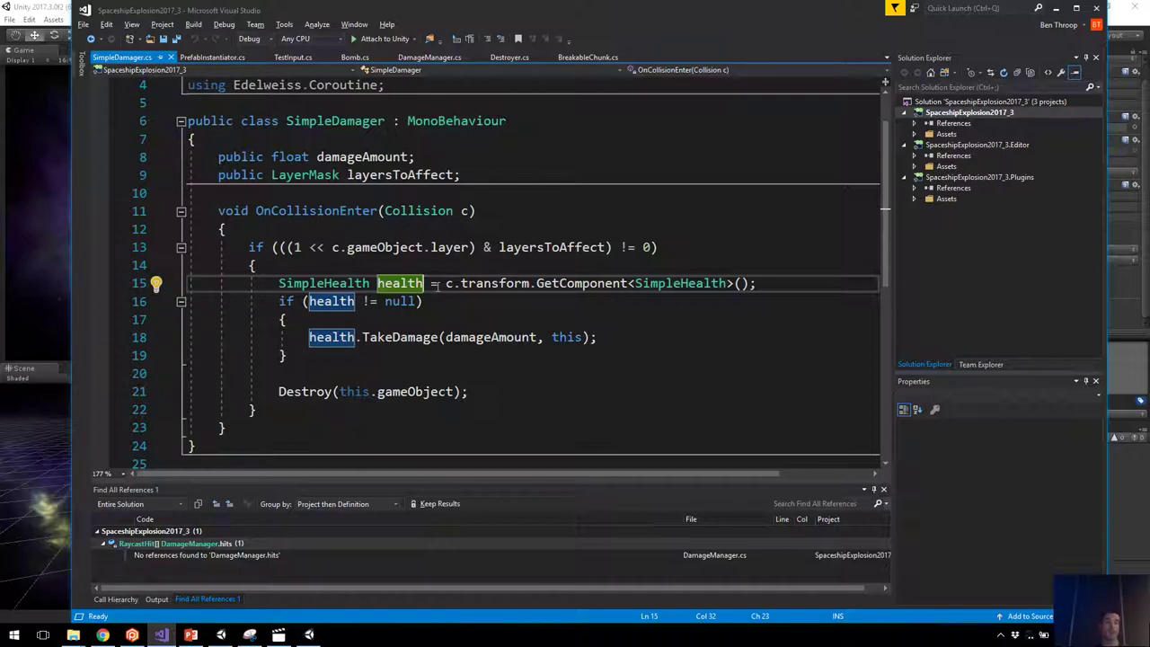
{"action": "scroll", "coordinate": [429, 274], "scroll_direction": "up", "scroll_amount": 1}
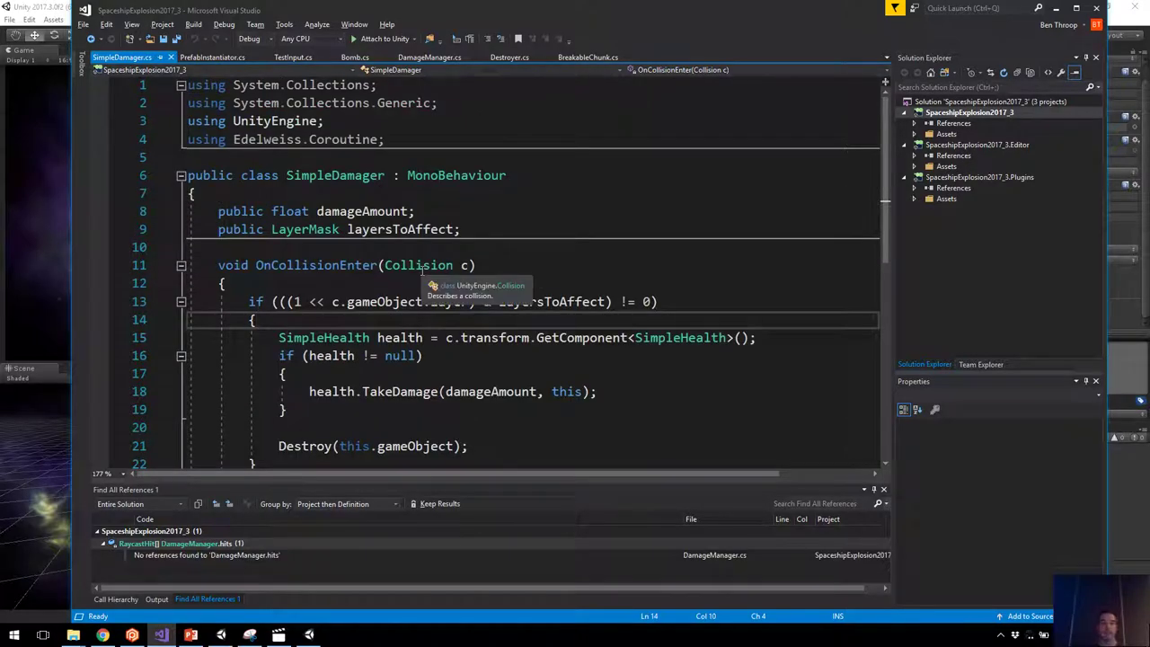
Return to Unity, collapse the Spawners and OverheadCameraSetup hierarchies, and examine the components of Ship_Demo02_Start.
{"action": "key", "text": "alt+Tab"}
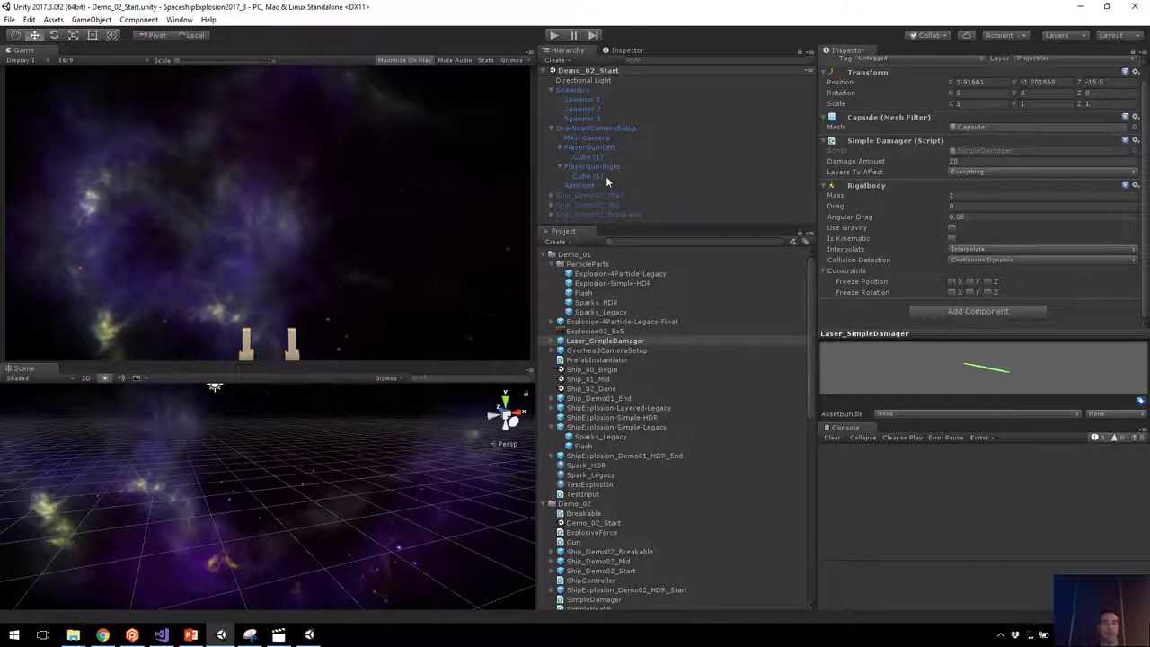
{"action": "left_click", "coordinate": [553, 90]}
{"action": "left_click", "coordinate": [552, 99]}
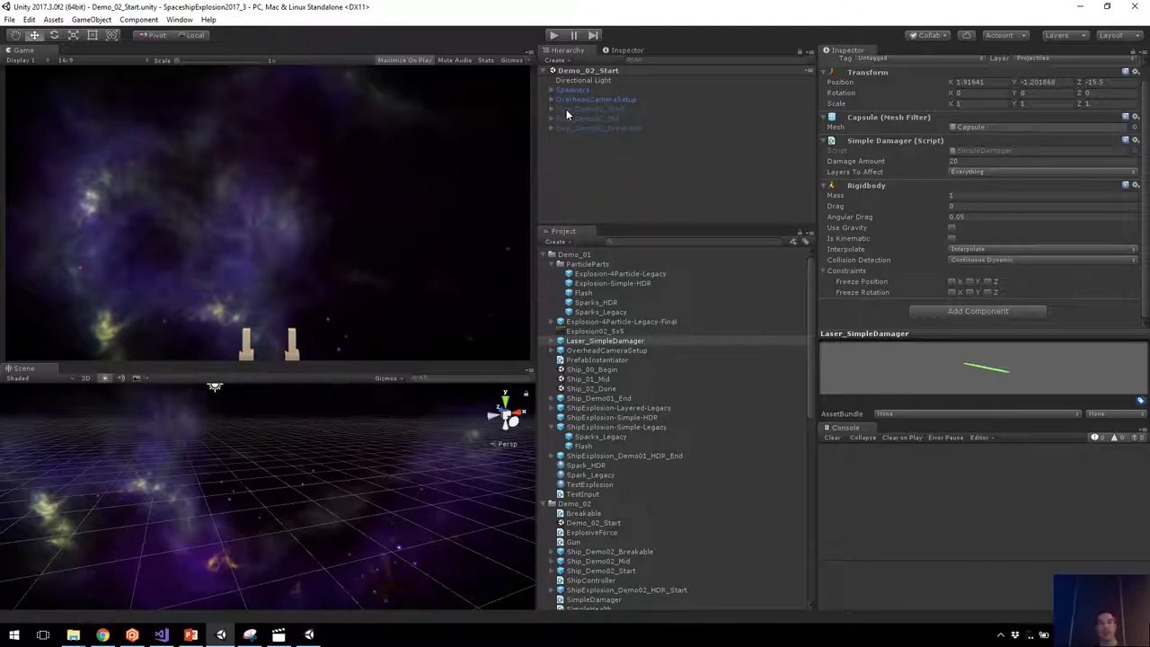
{"action": "left_click", "coordinate": [567, 109]}
{"action": "scroll", "coordinate": [1078, 230], "scroll_direction": "down", "scroll_amount": 2}
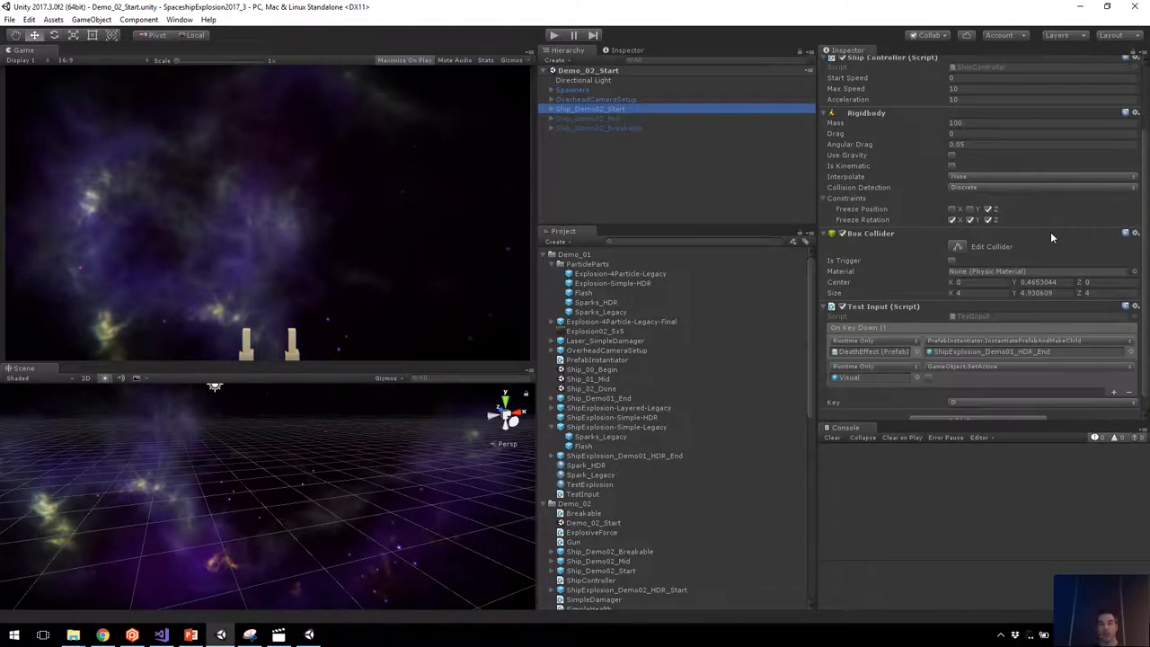
{"action": "scroll", "coordinate": [886, 242], "scroll_direction": "down", "scroll_amount": 1}
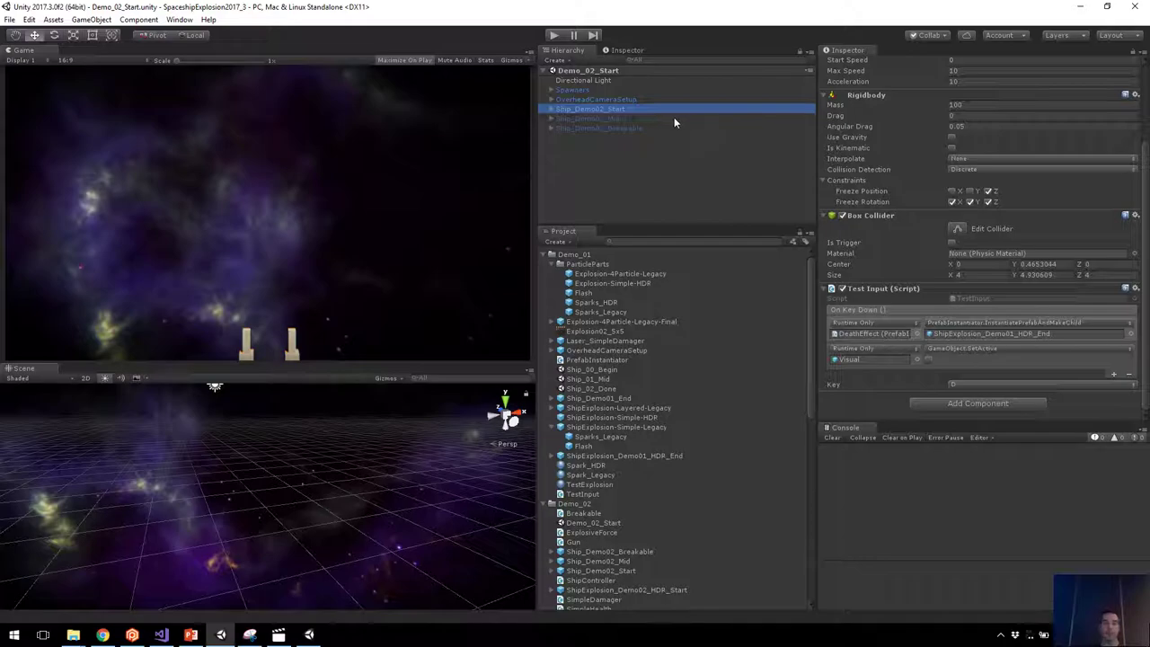
Examine the components of Ship_Demo02_Mid, including the Simple Health script and its On Die events.
{"action": "left_click", "coordinate": [599, 117]}
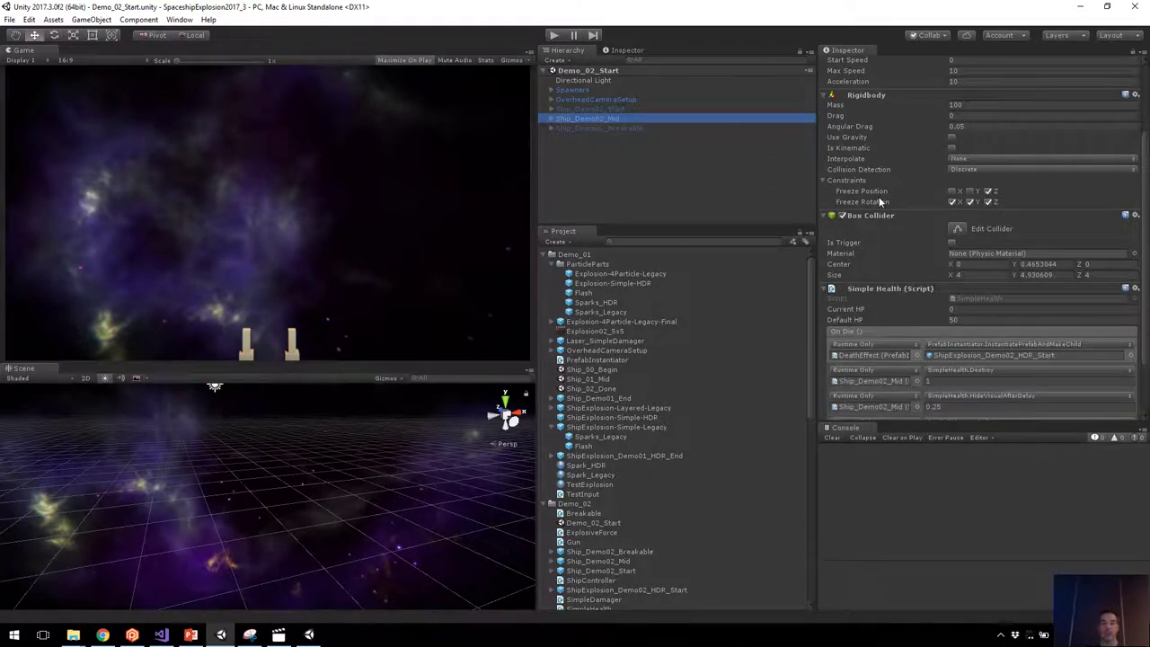
{"action": "scroll", "coordinate": [1032, 173], "scroll_direction": "up", "scroll_amount": 3}
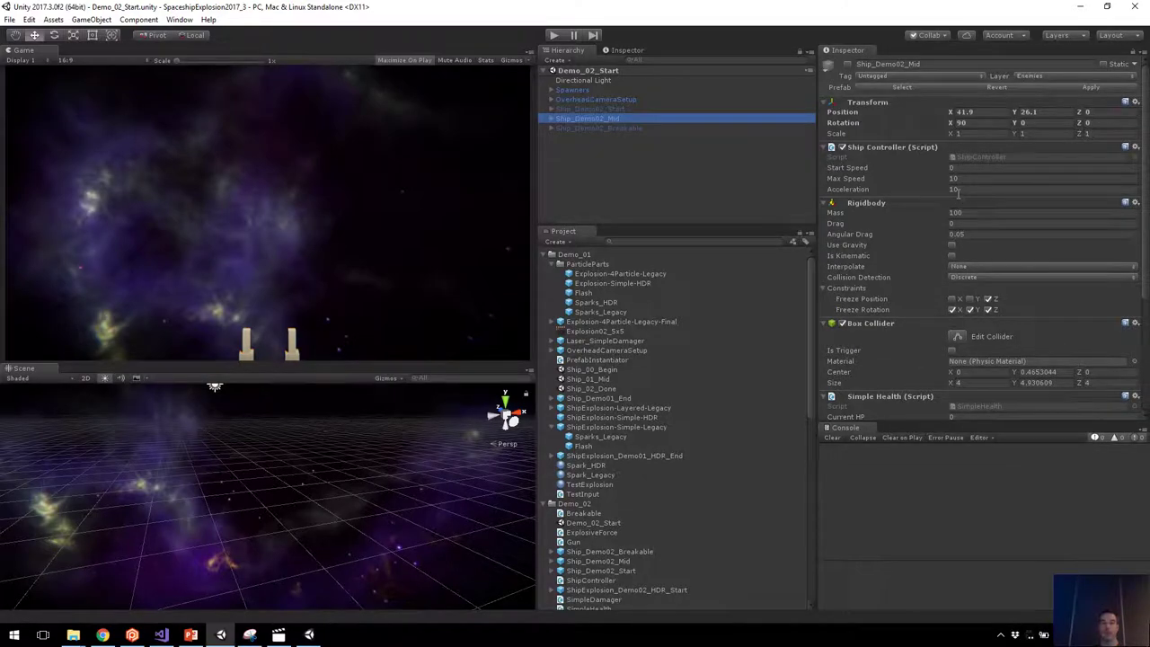
{"action": "scroll", "coordinate": [958, 200], "scroll_direction": "down", "scroll_amount": 4}
{"action": "scroll", "coordinate": [958, 199], "scroll_direction": "down", "scroll_amount": 2}
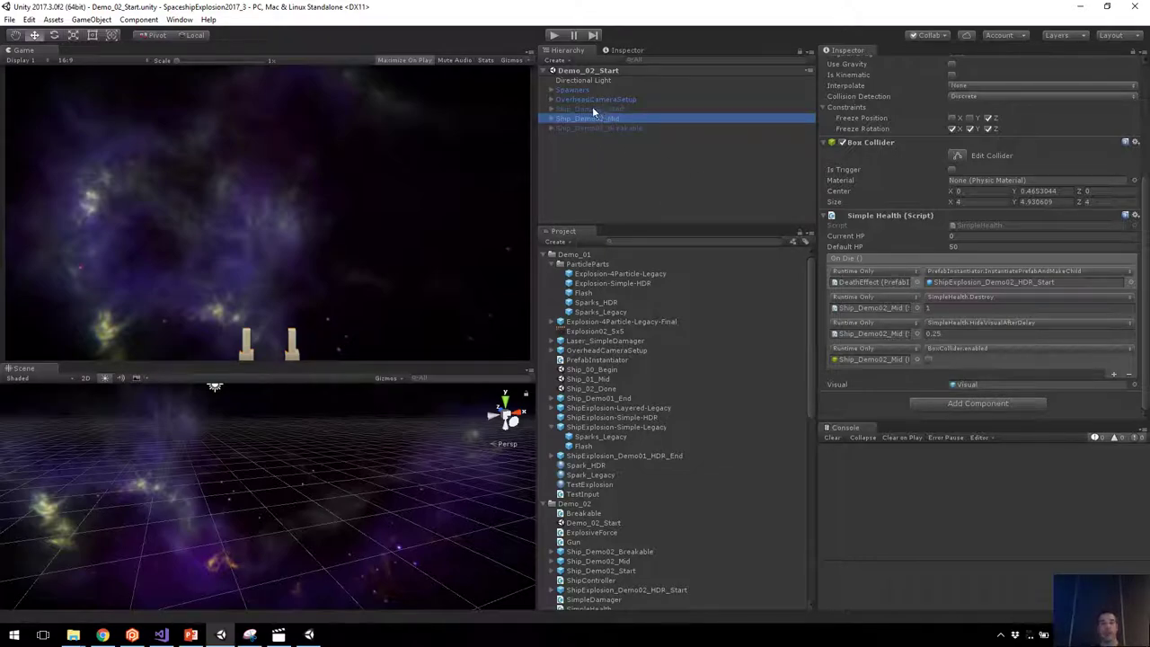
Select Spawner 1, Spawner 2 and Spawner 3 together and examine their Spawner script settings.
{"action": "left_click", "coordinate": [547, 90]}
{"action": "left_click", "coordinate": [551, 89]}
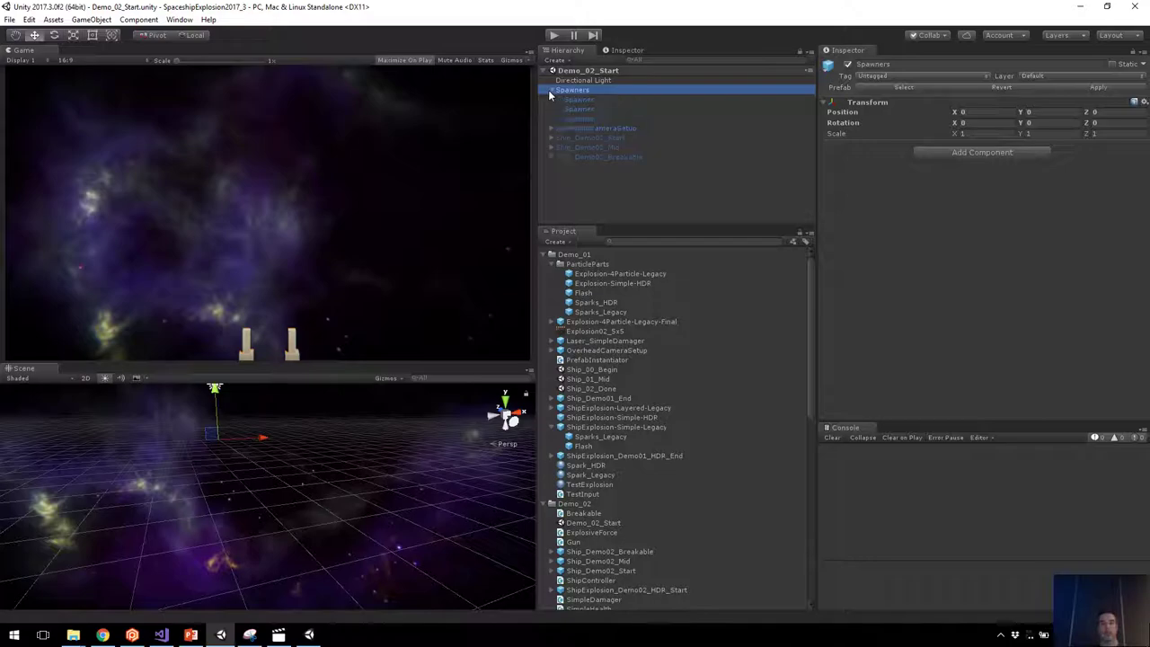
{"action": "left_click", "coordinate": [579, 99]}
{"action": "left_click", "coordinate": [586, 118], "text": "shift"}
{"action": "left_click", "coordinate": [586, 118]}
{"action": "left_click", "coordinate": [594, 99], "text": "shift"}
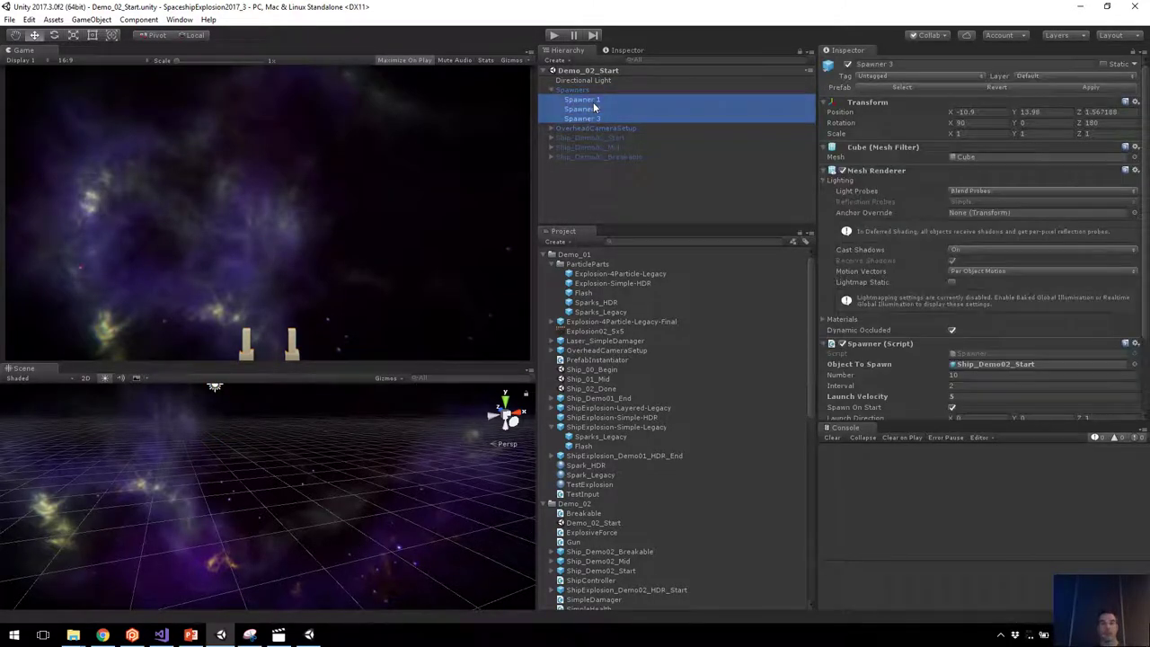
{"action": "scroll", "coordinate": [914, 241], "scroll_direction": "down", "scroll_amount": 3}
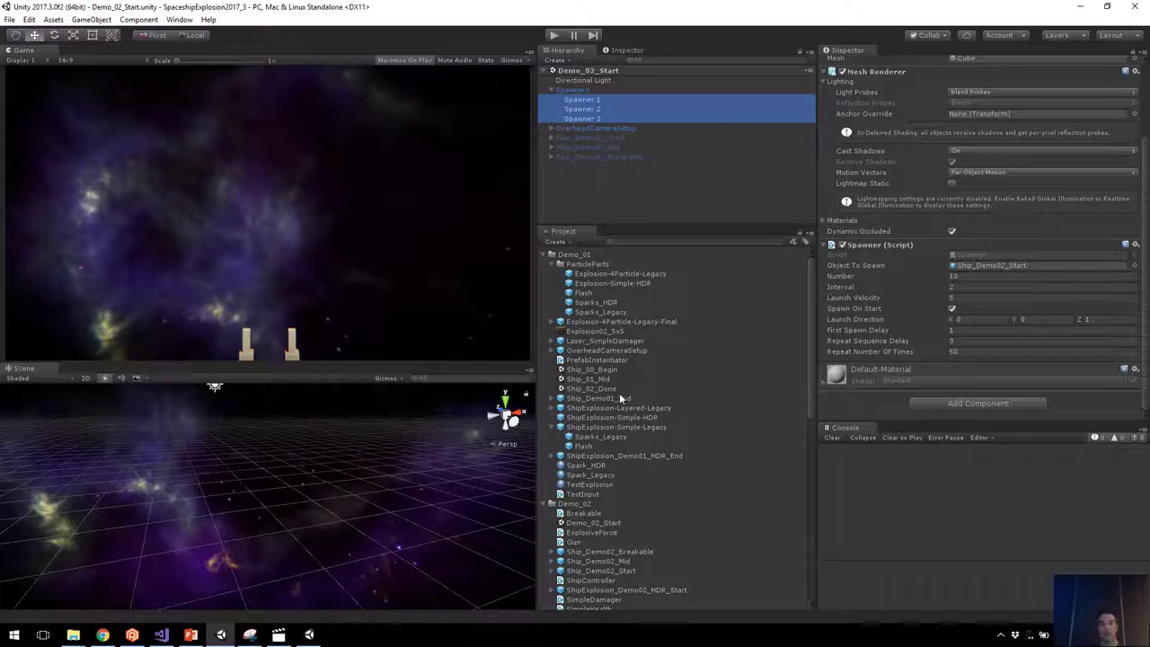
Assign the Ship_Demo02_Mid prefab as the Object To Spawn of all three spawners and play-test the scene.
{"action": "left_click", "coordinate": [601, 147]}
{"action": "left_click", "coordinate": [895, 87]}
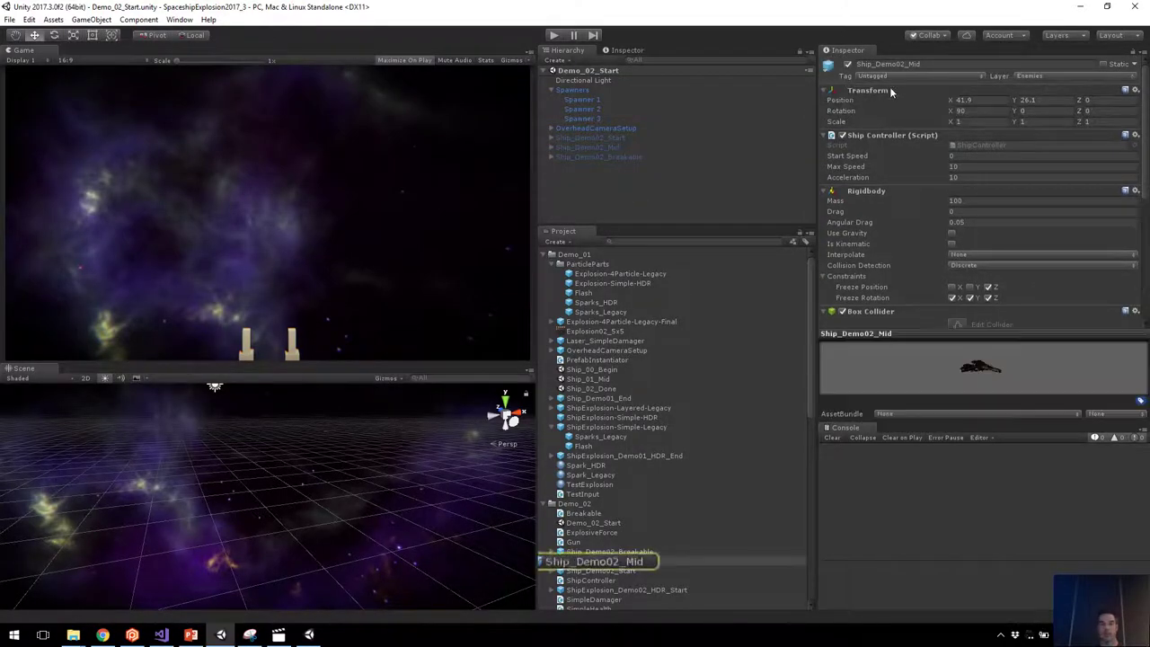
{"action": "left_click", "coordinate": [591, 100]}
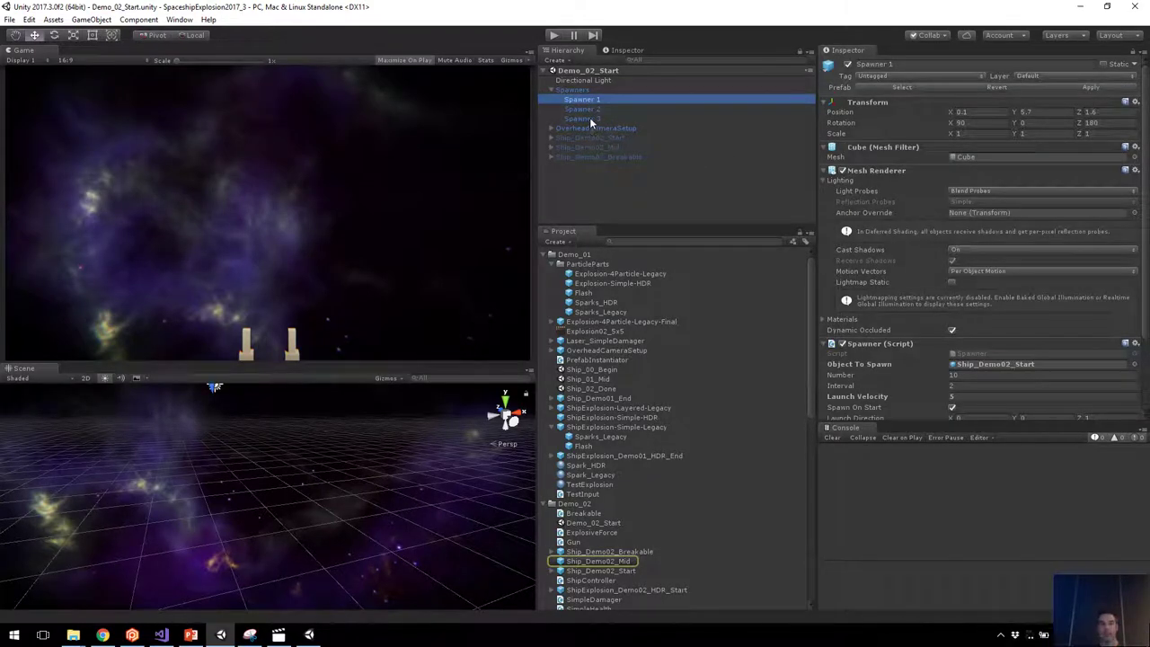
{"action": "left_click", "coordinate": [590, 118], "text": "shift"}
{"action": "scroll", "coordinate": [974, 311], "scroll_direction": "down", "scroll_amount": 2}
{"action": "scroll", "coordinate": [973, 311], "scroll_direction": "down", "scroll_amount": 1}
{"action": "left_click_drag", "start_coordinate": [620, 561], "coordinate": [978, 264]}
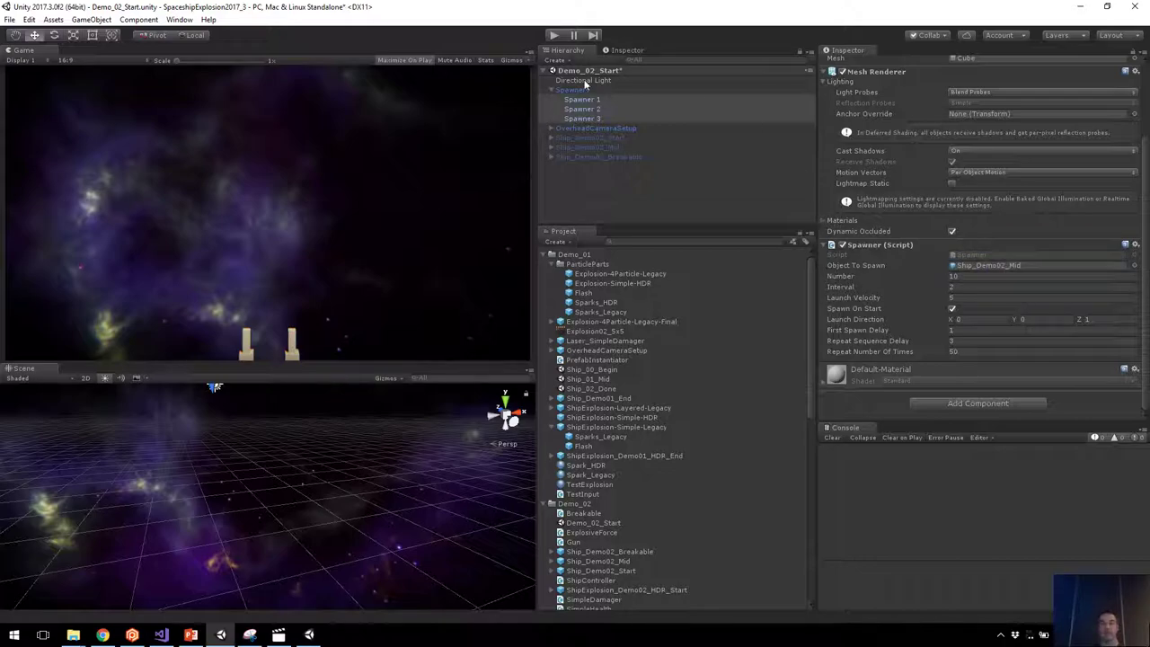
{"action": "left_click", "coordinate": [555, 35]}
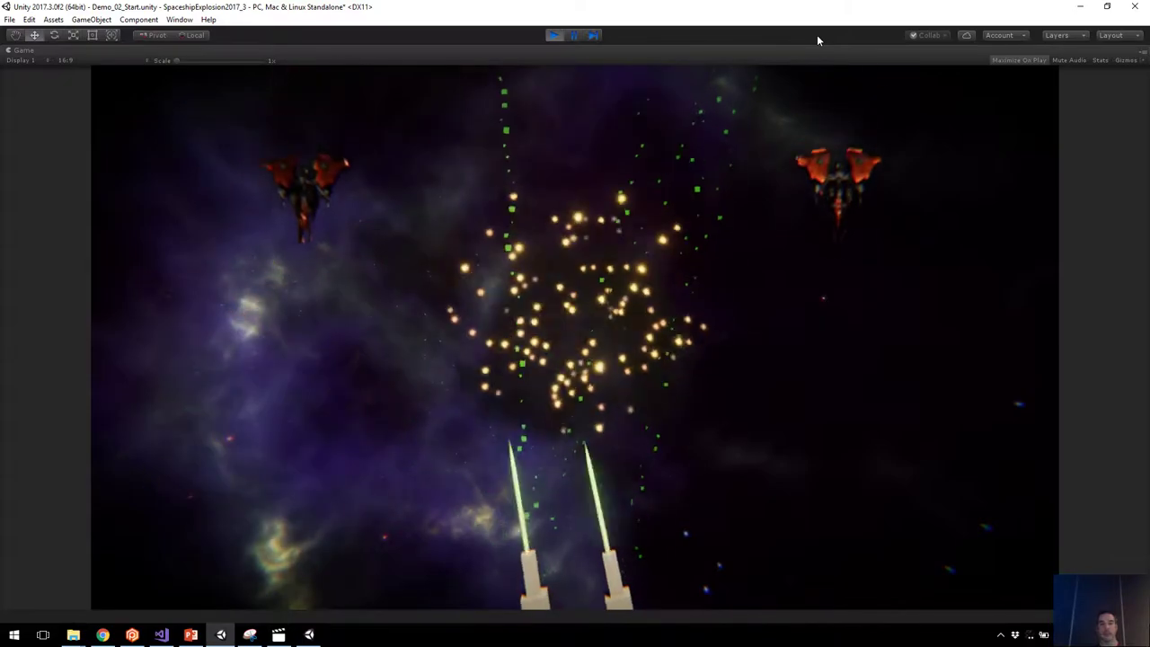
Stop the play-test, switch to Visual Studio and open the SimpleHealth.cs script by searching for simplehealth.
{"action": "key", "text": "ctrl+p"}
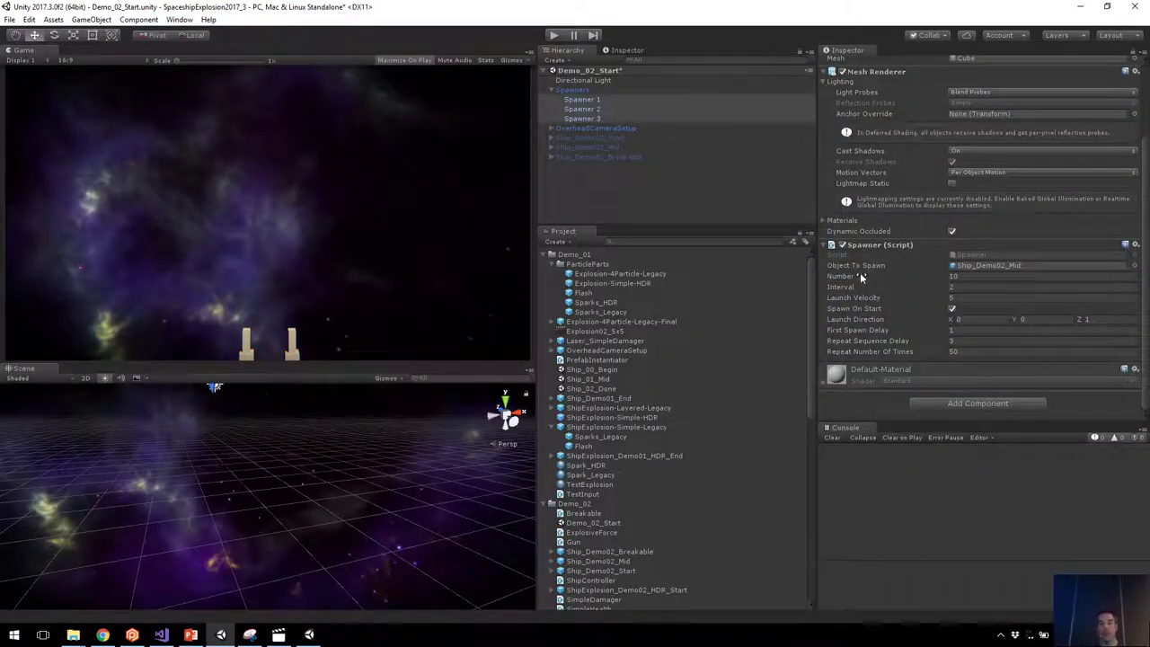
{"action": "key", "text": "alt+Tab"}
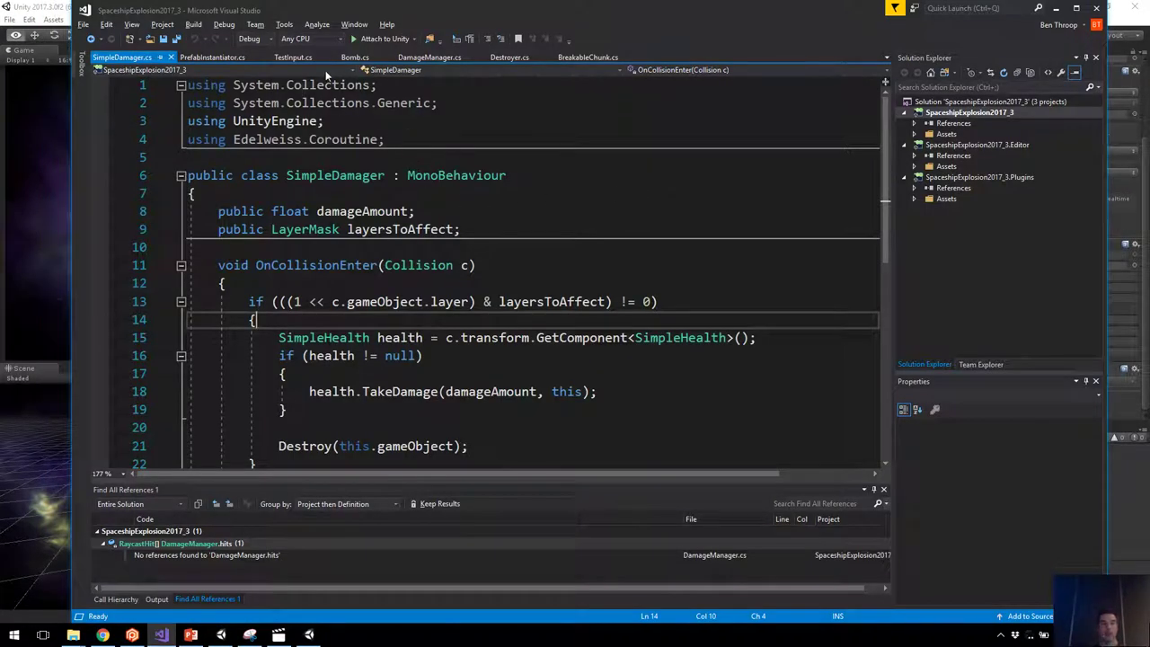
{"action": "left_click", "coordinate": [440, 124]}
{"action": "key", "text": "ctrl+t"}
{"action": "type", "text": "sim"}
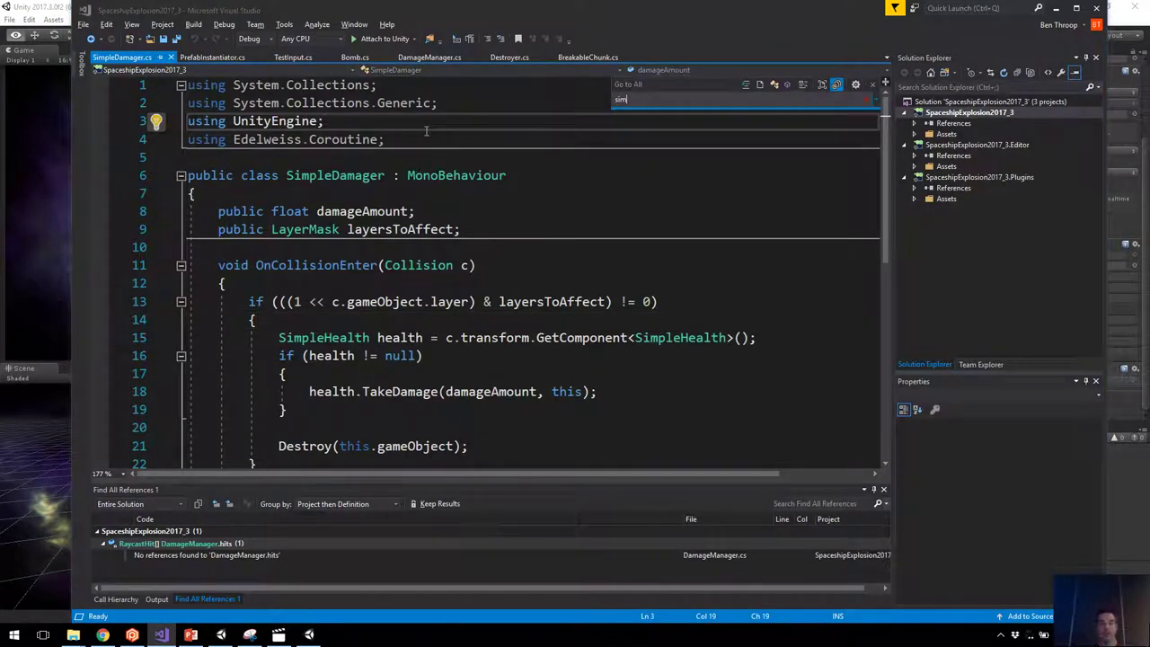
{"action": "type", "text": "plehealth"}
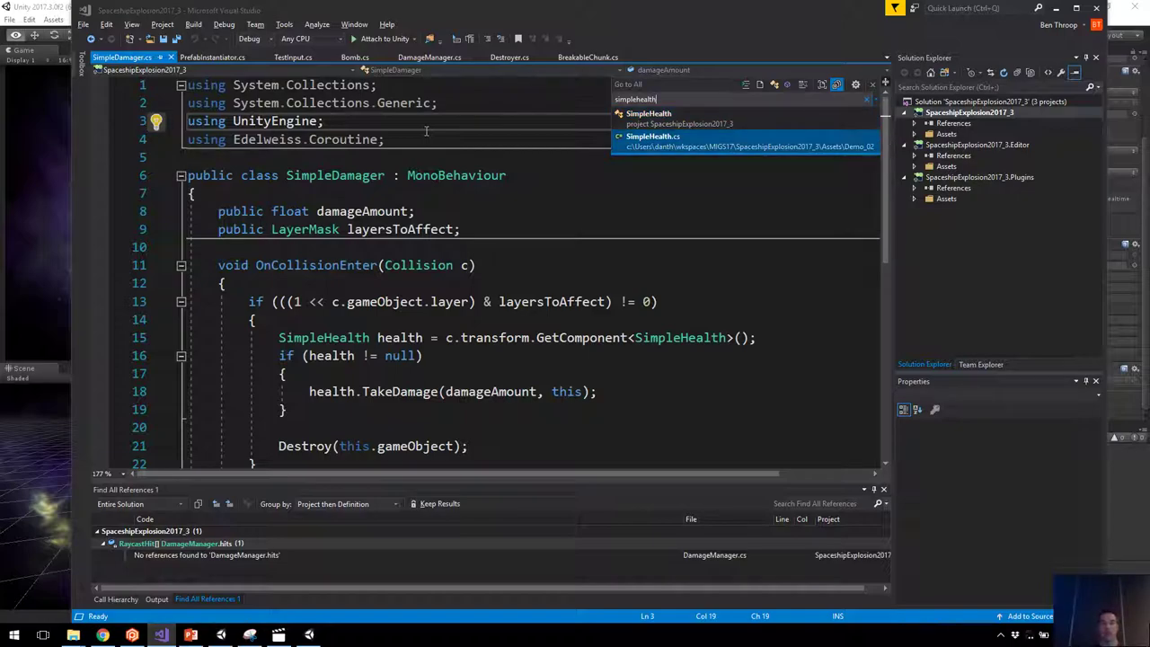
{"action": "key", "text": "Return"}
Examine the SimpleHealth fields and its Awake and TakeDamage methods.
{"action": "scroll", "coordinate": [462, 223], "scroll_direction": "down", "scroll_amount": 1}
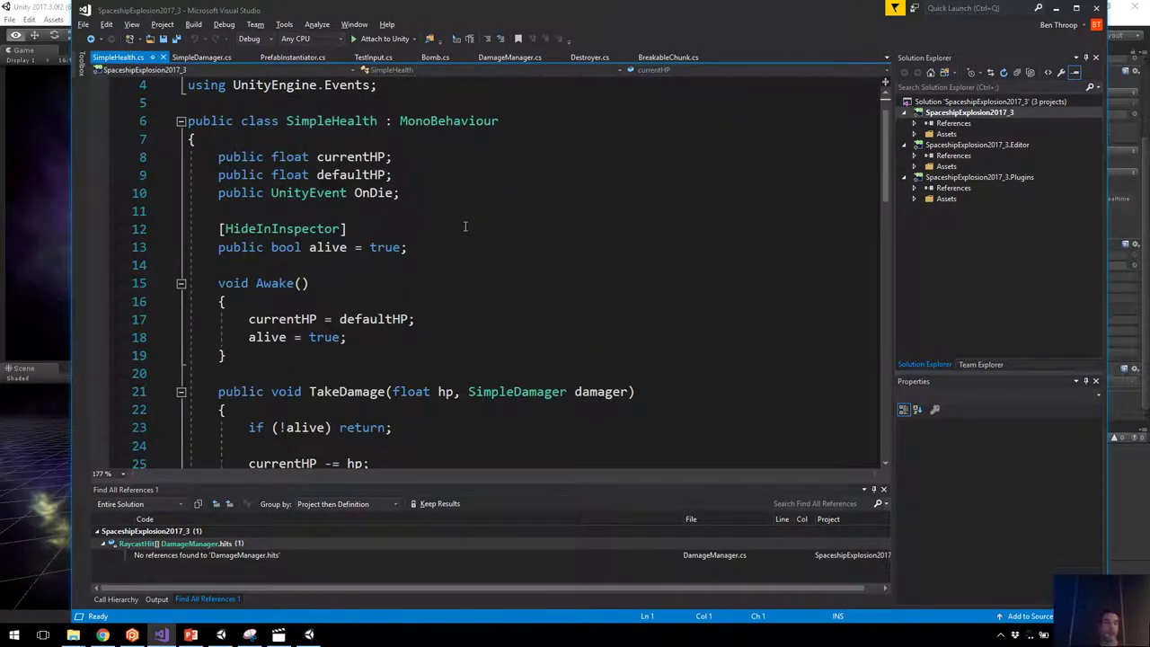
{"action": "scroll", "coordinate": [493, 232], "scroll_direction": "down", "scroll_amount": 4}
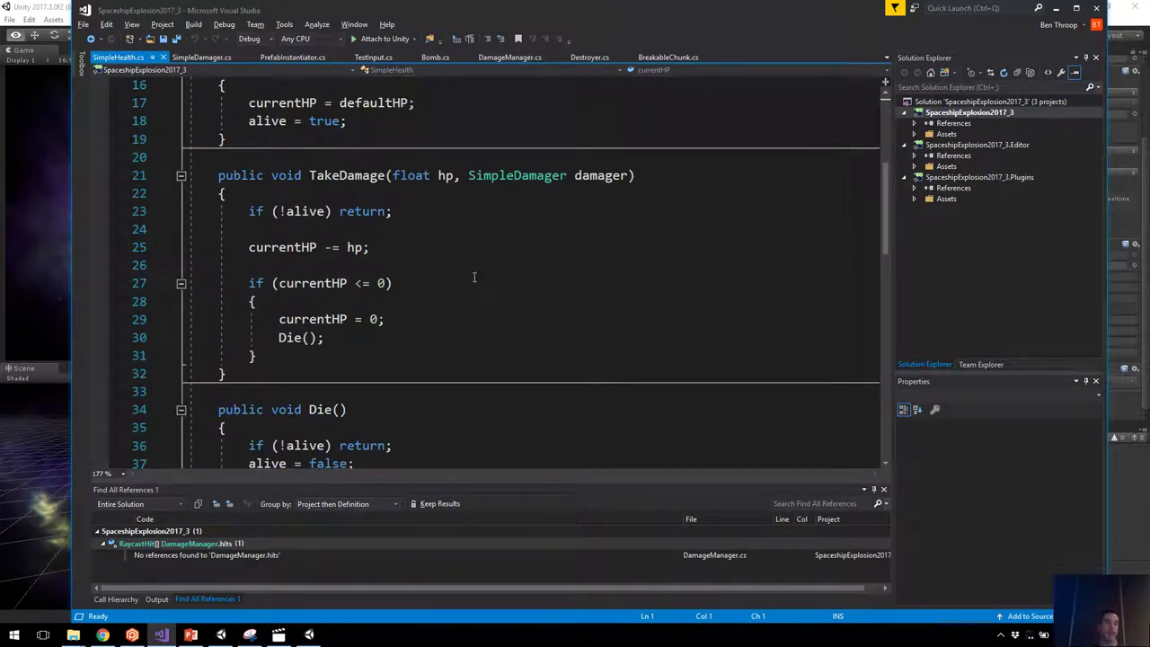
{"action": "scroll", "coordinate": [484, 272], "scroll_direction": "down", "scroll_amount": 1}
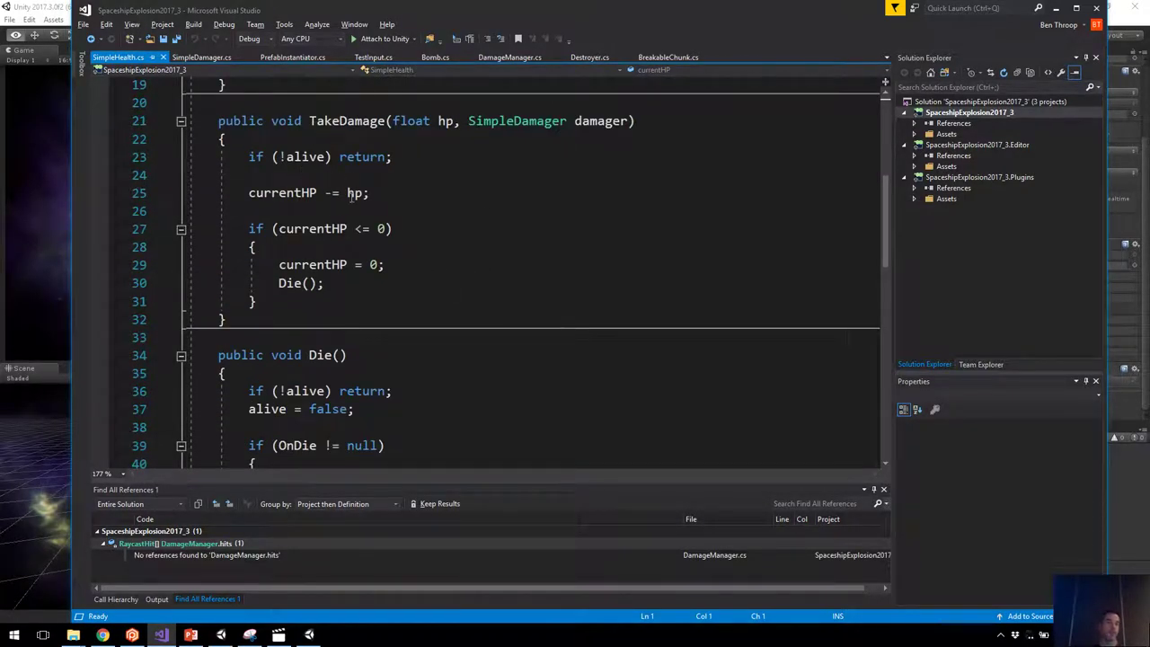
{"action": "scroll", "coordinate": [337, 184], "scroll_direction": "down", "scroll_amount": 1}
{"action": "scroll", "coordinate": [331, 162], "scroll_direction": "up", "scroll_amount": 3}
{"action": "left_click", "coordinate": [346, 229]}
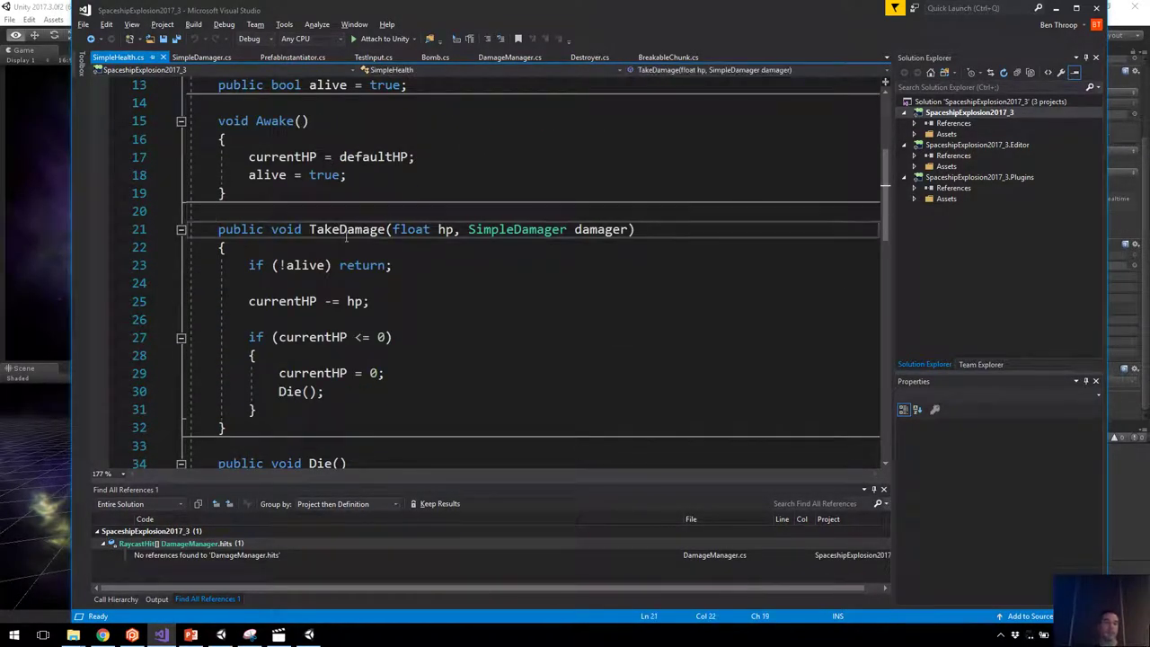
{"action": "scroll", "coordinate": [450, 270], "scroll_direction": "down", "scroll_amount": 2}
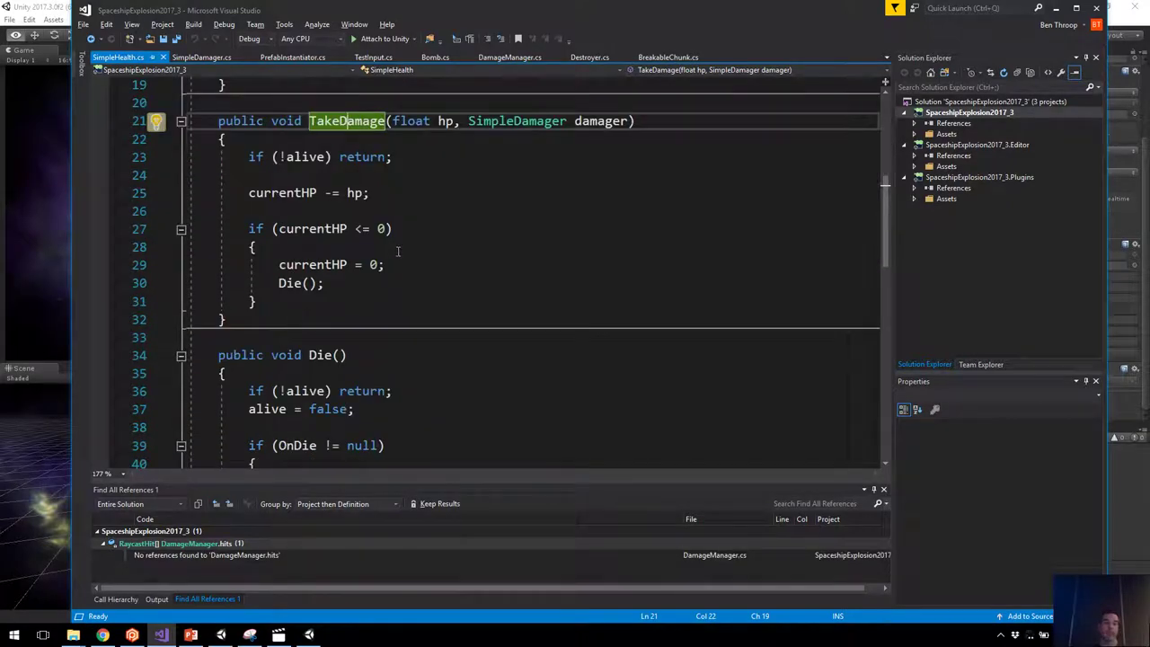
Examine the Die, Destroy and HideVisualAfterDelay methods in SimpleHealth.cs.
{"action": "scroll", "coordinate": [421, 290], "scroll_direction": "down", "scroll_amount": 2}
{"action": "scroll", "coordinate": [396, 286], "scroll_direction": "down", "scroll_amount": 1}
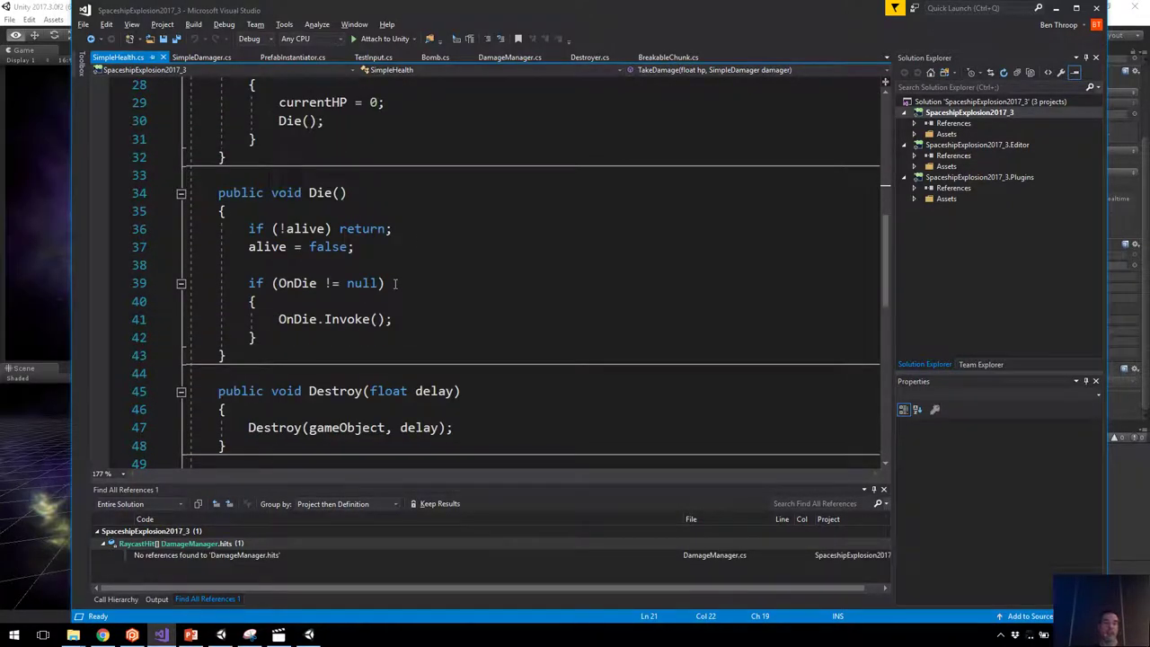
{"action": "scroll", "coordinate": [411, 177], "scroll_direction": "up", "scroll_amount": 2}
{"action": "scroll", "coordinate": [372, 303], "scroll_direction": "down", "scroll_amount": 3}
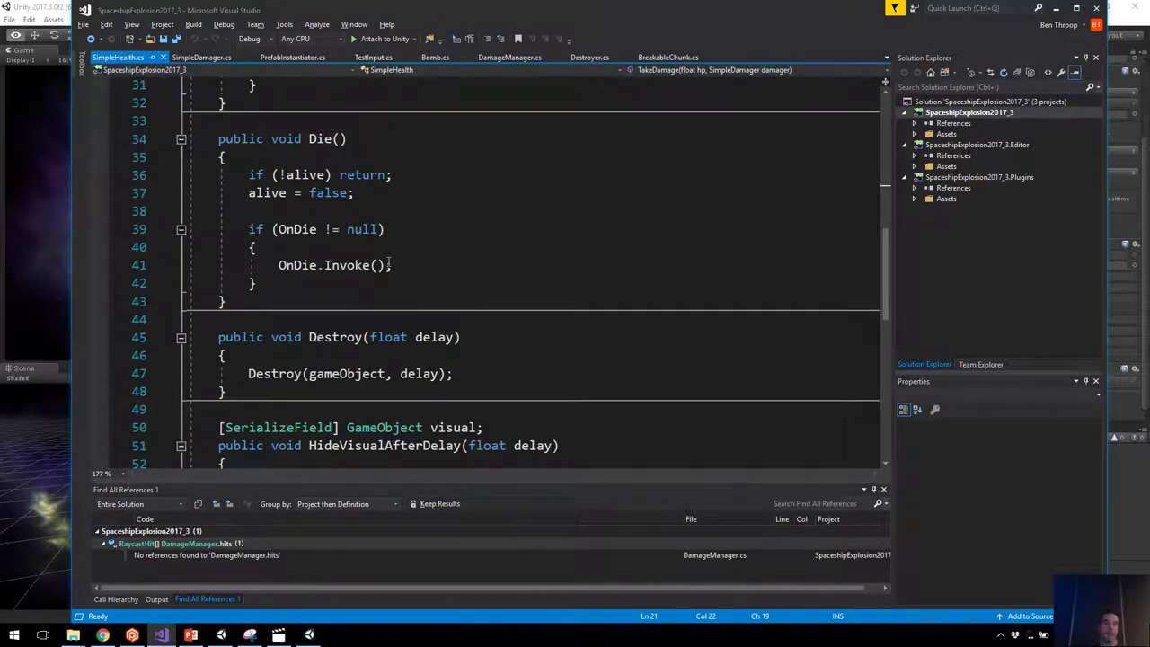
{"action": "scroll", "coordinate": [389, 263], "scroll_direction": "down", "scroll_amount": 2}
{"action": "scroll", "coordinate": [392, 254], "scroll_direction": "down", "scroll_amount": 2}
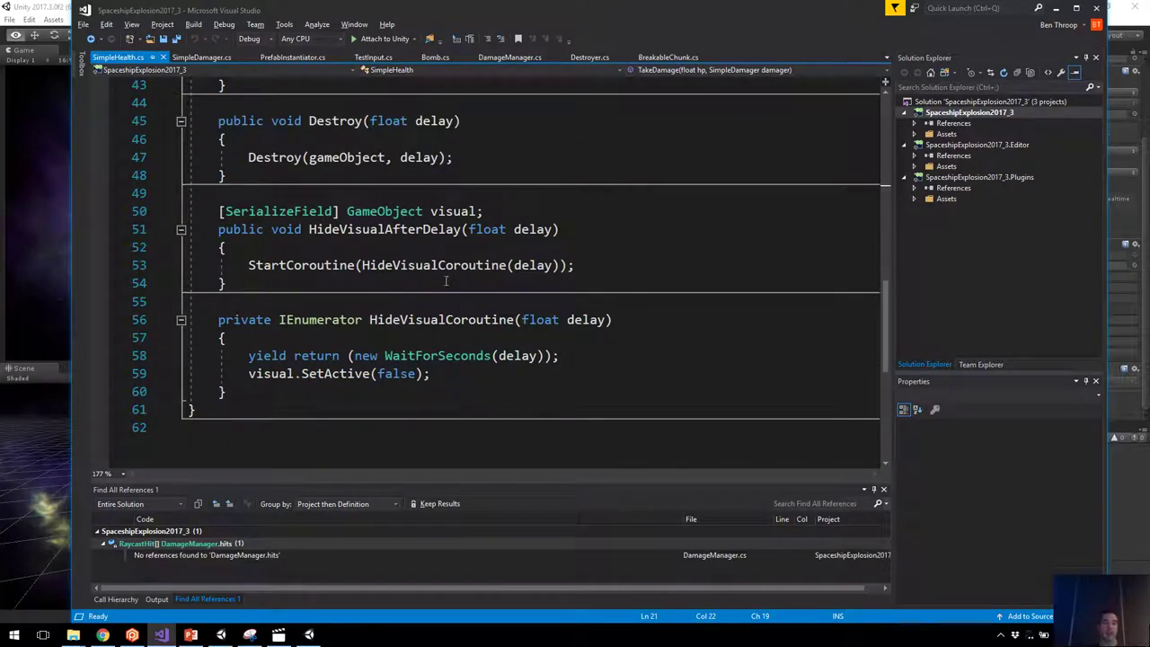
{"action": "scroll", "coordinate": [372, 275], "scroll_direction": "up", "scroll_amount": 3}
{"action": "scroll", "coordinate": [368, 274], "scroll_direction": "down", "scroll_amount": 2}
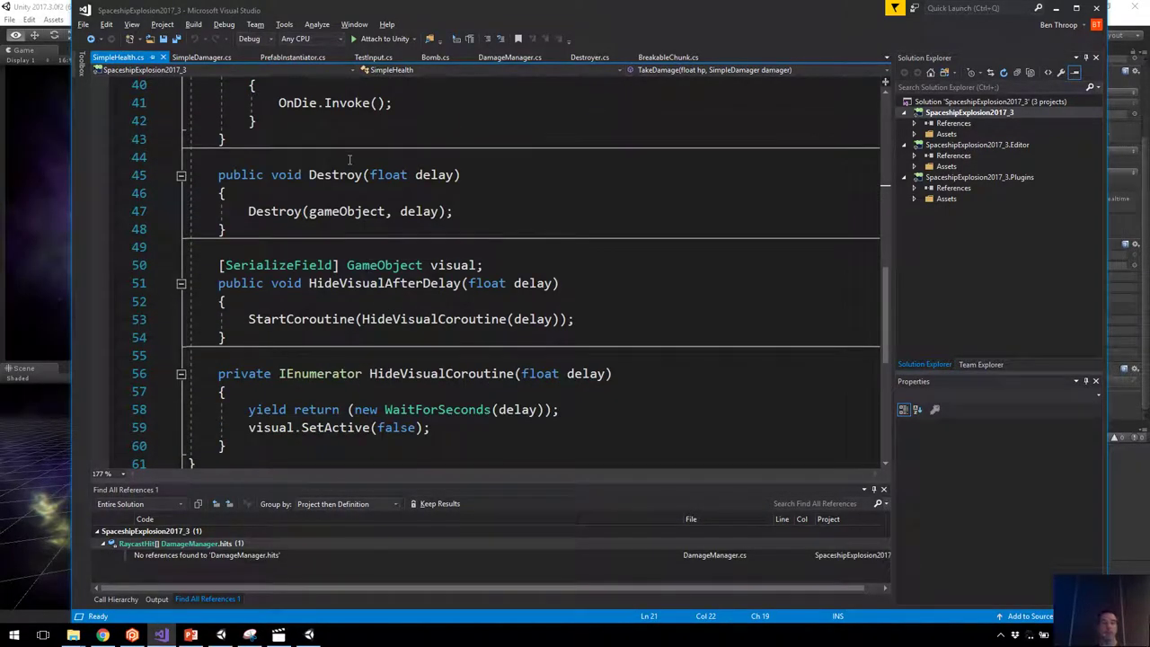
{"action": "left_click", "coordinate": [388, 174]}
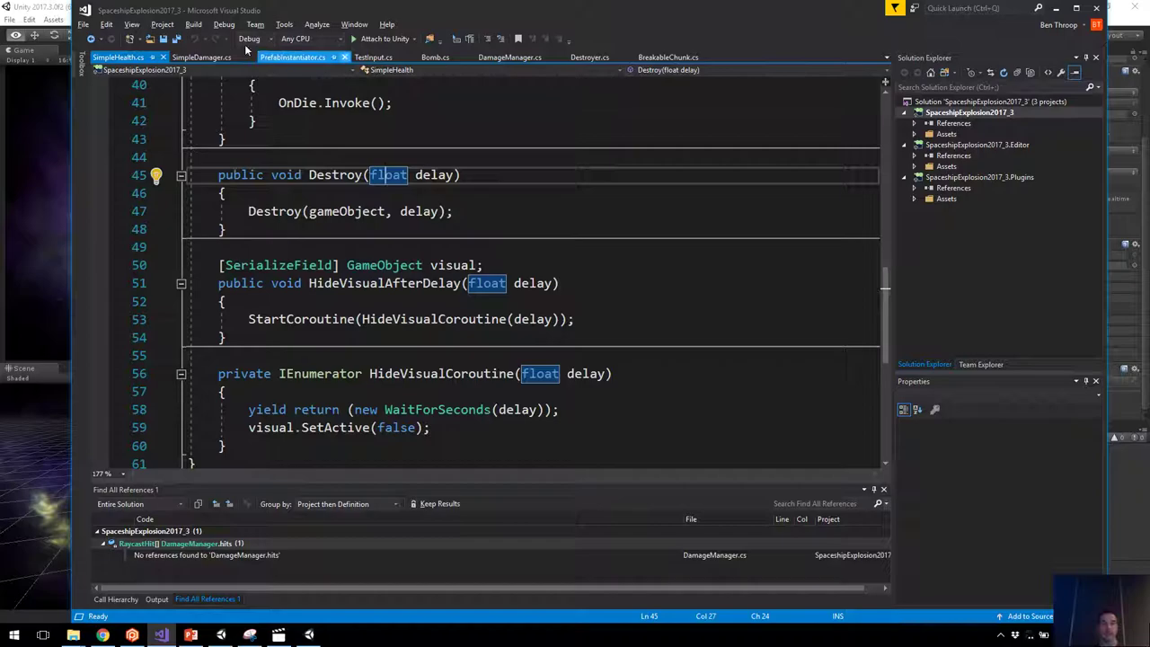
Return to Unity, clear the object selection and collapse the ParticleParts and Demo_01 folders in the project assets.
{"action": "left_click", "coordinate": [33, 50]}
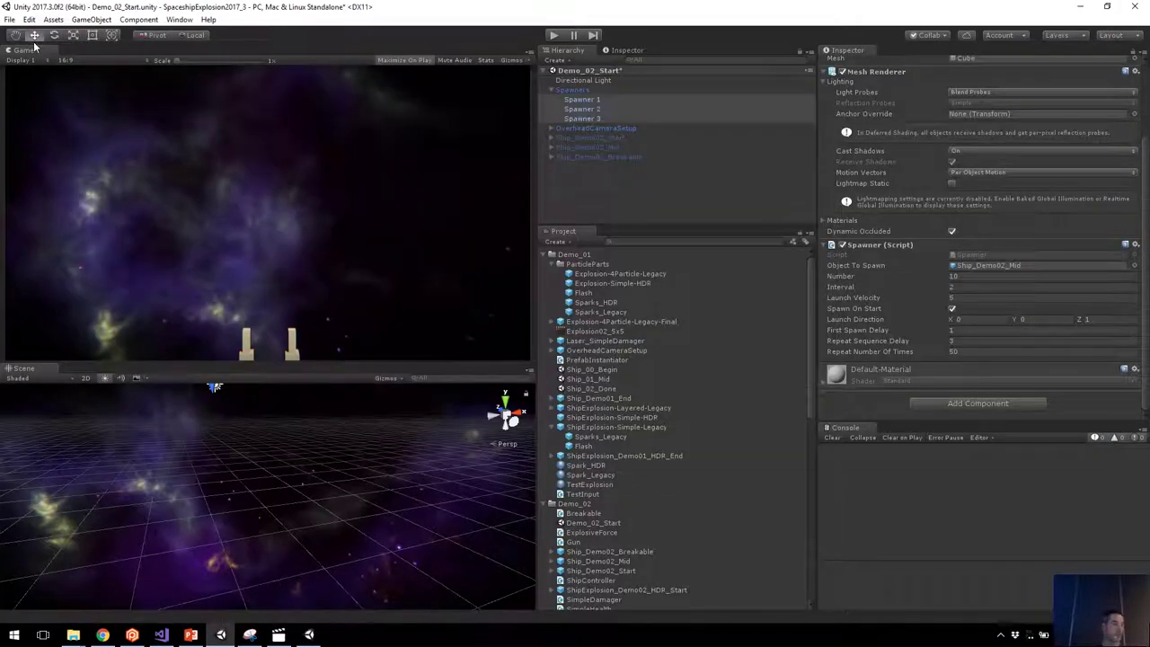
{"action": "left_click", "coordinate": [598, 167]}
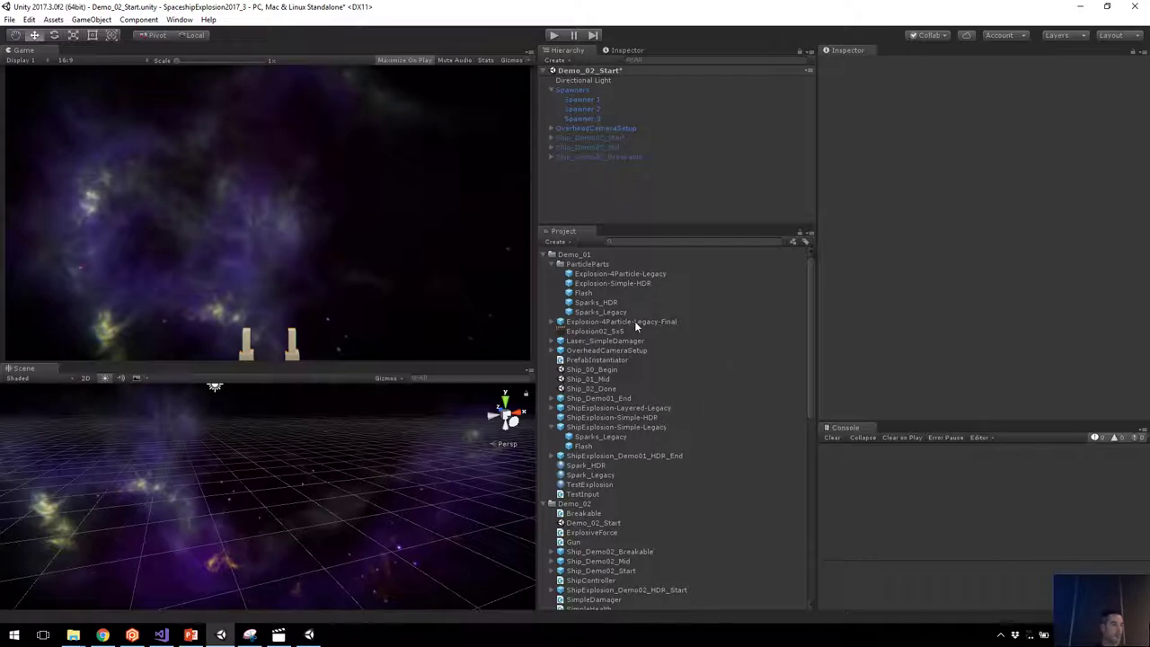
{"action": "left_click", "coordinate": [552, 263]}
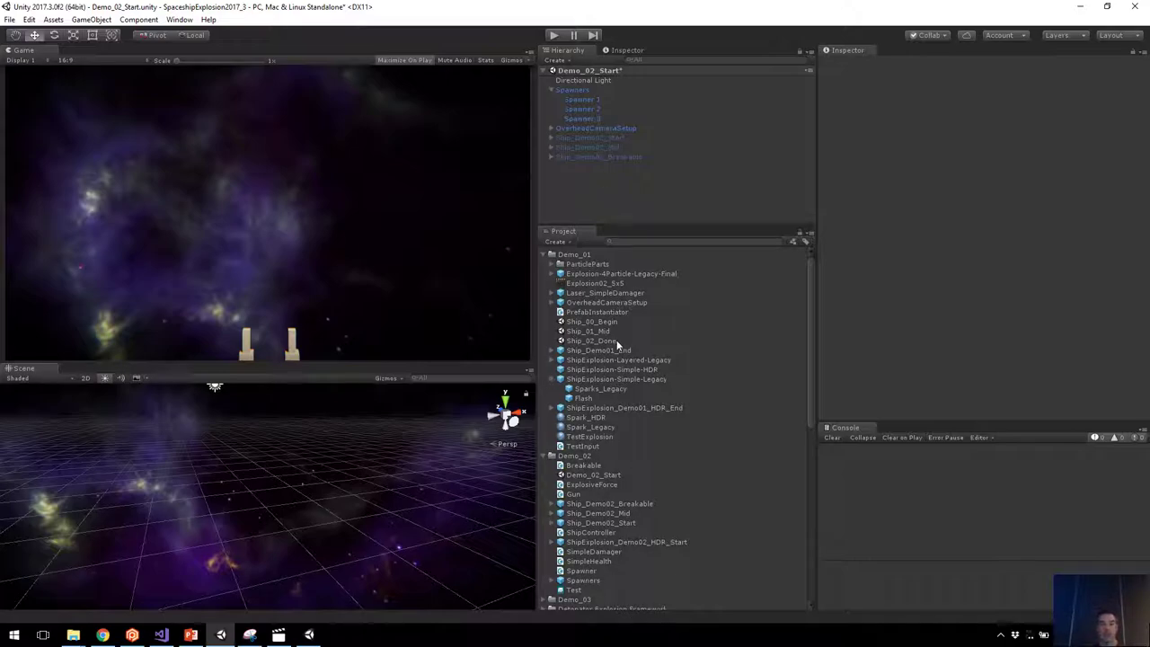
{"action": "left_click", "coordinate": [588, 340]}
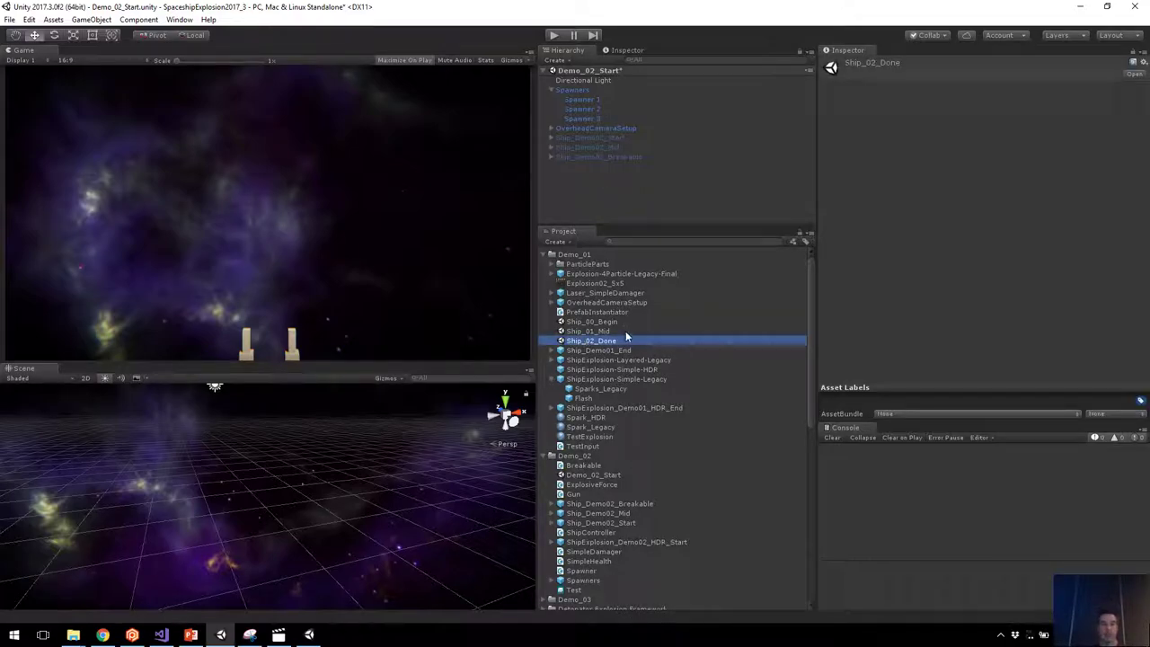
{"action": "left_click", "coordinate": [551, 255]}
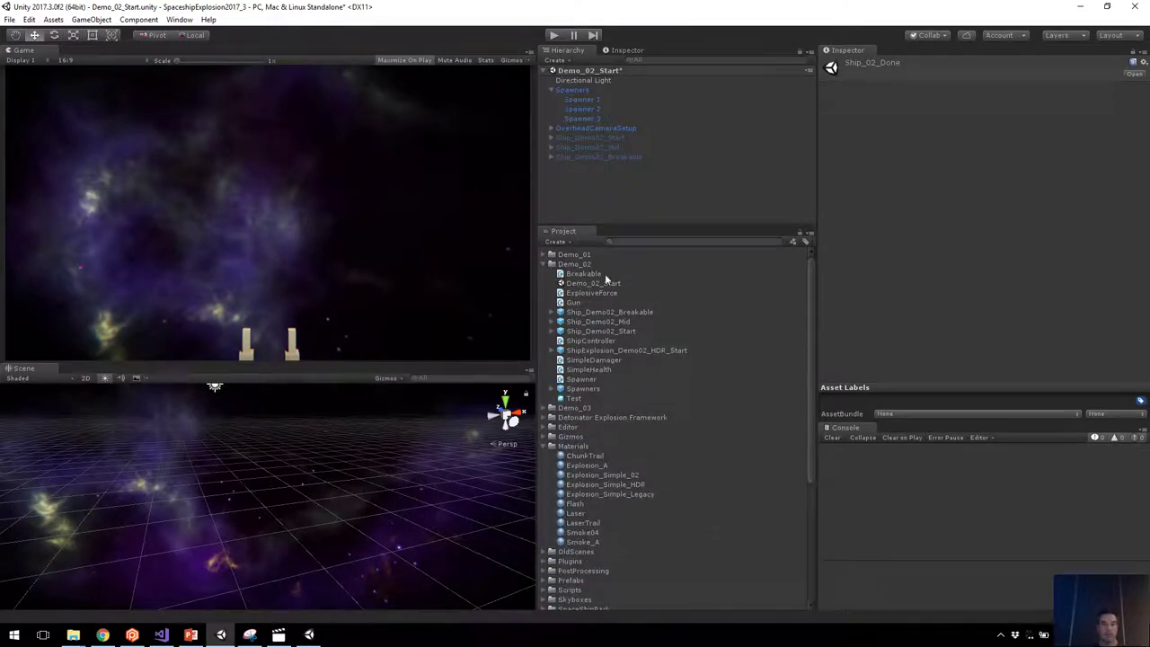
{"action": "left_click", "coordinate": [611, 189]}
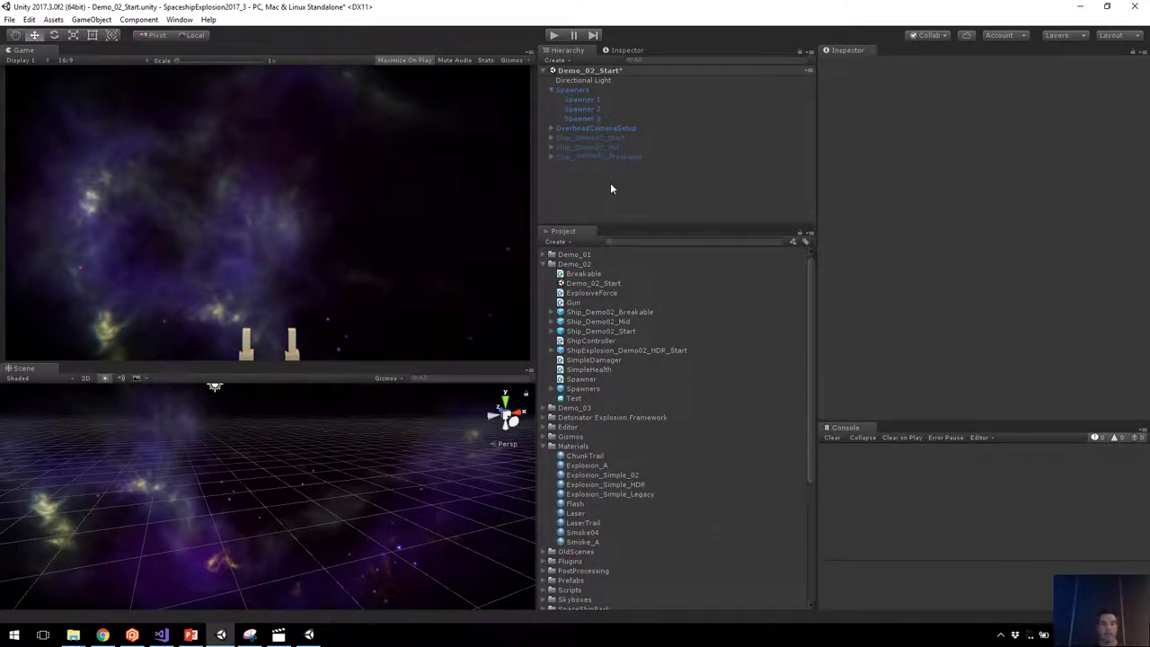
Assign the Ship_Demo02_Breakable prefab as the Object To Spawn of Spawner 1, Spawner 2 and Spawner 3.
{"action": "left_click", "coordinate": [584, 117]}
{"action": "left_click", "coordinate": [584, 99], "text": "shift"}
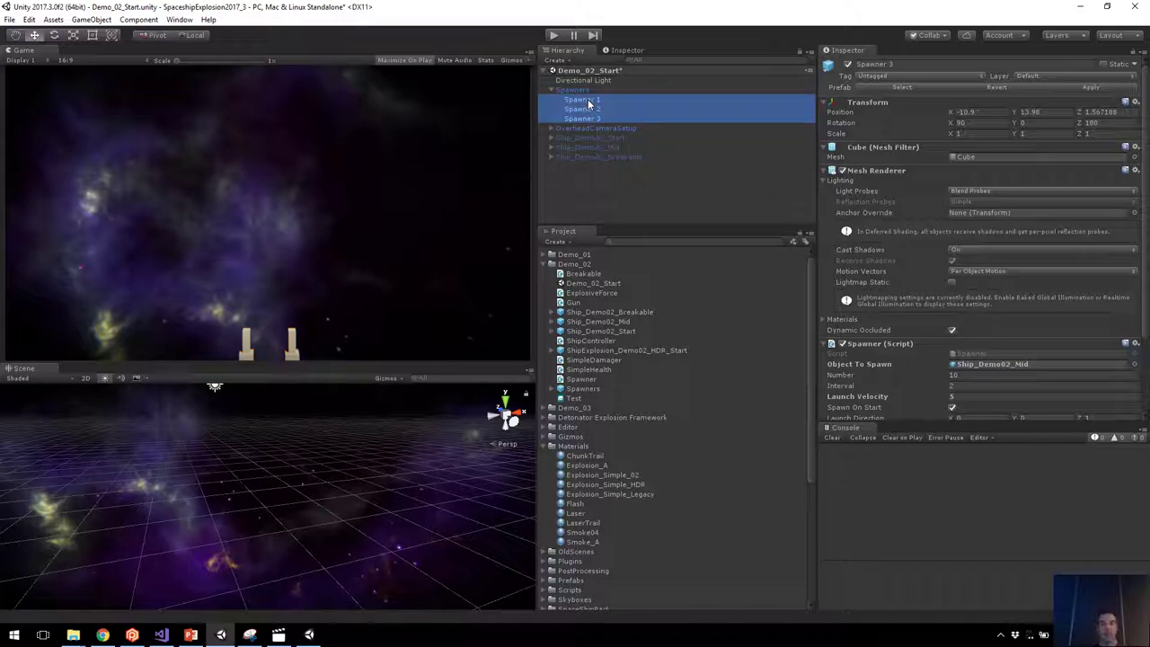
{"action": "scroll", "coordinate": [985, 298], "scroll_direction": "down", "scroll_amount": 3}
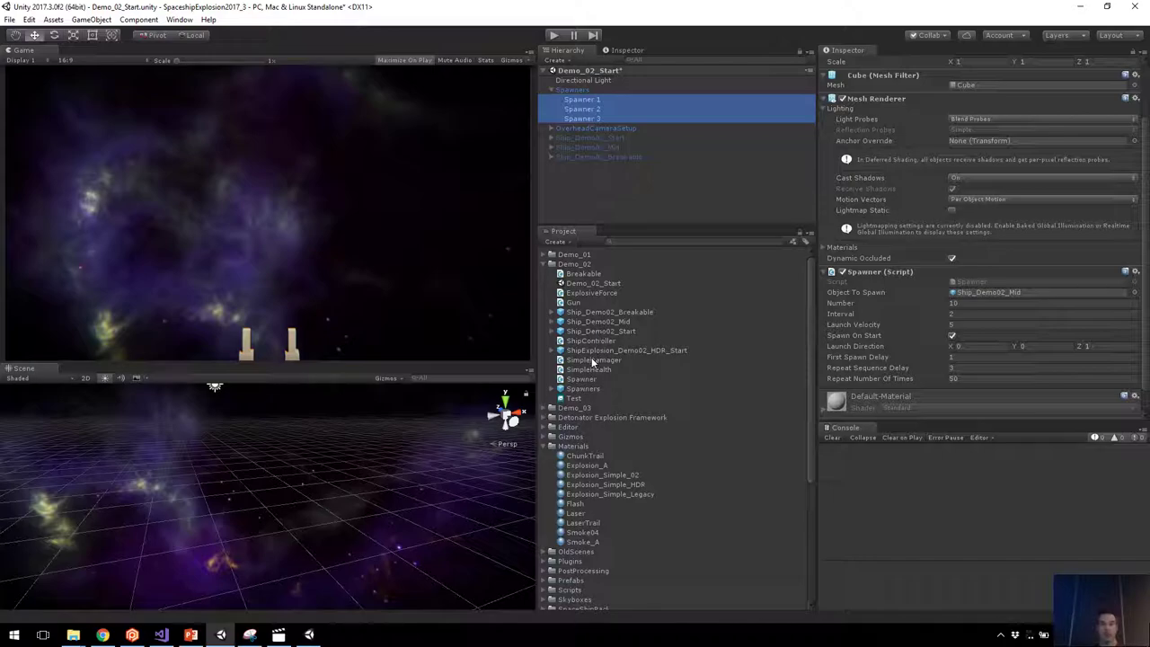
{"action": "left_click", "coordinate": [592, 157]}
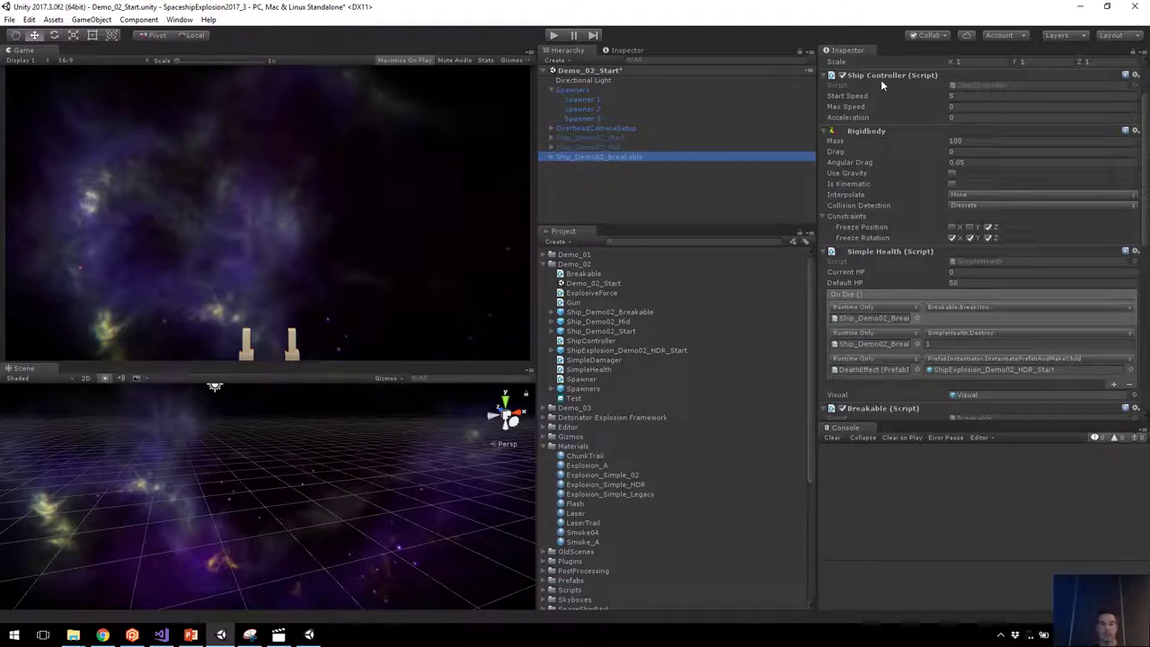
{"action": "scroll", "coordinate": [886, 79], "scroll_direction": "up", "scroll_amount": 3}
{"action": "left_click", "coordinate": [901, 85]}
{"action": "left_click", "coordinate": [597, 117]}
{"action": "left_click", "coordinate": [598, 103], "text": "shift"}
{"action": "left_click_drag", "start_coordinate": [638, 311], "coordinate": [1023, 364]}
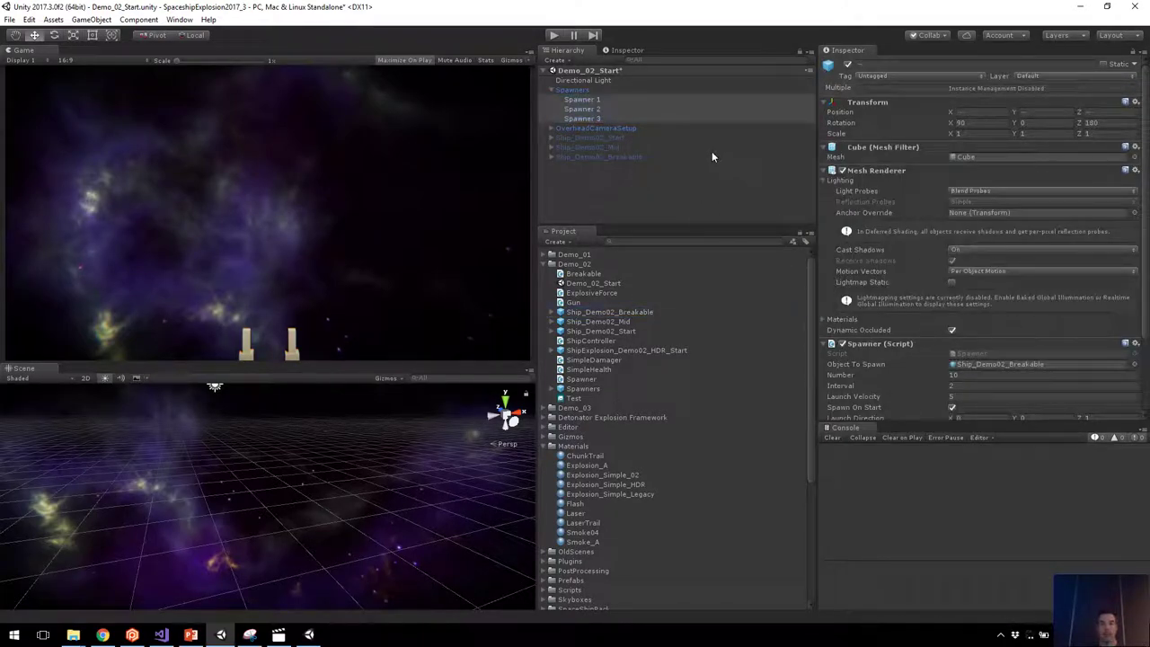
Examine the components of Ship_Demo02_Breakable, including the Breakable script and its Broken Colliders list.
{"action": "left_click", "coordinate": [622, 157]}
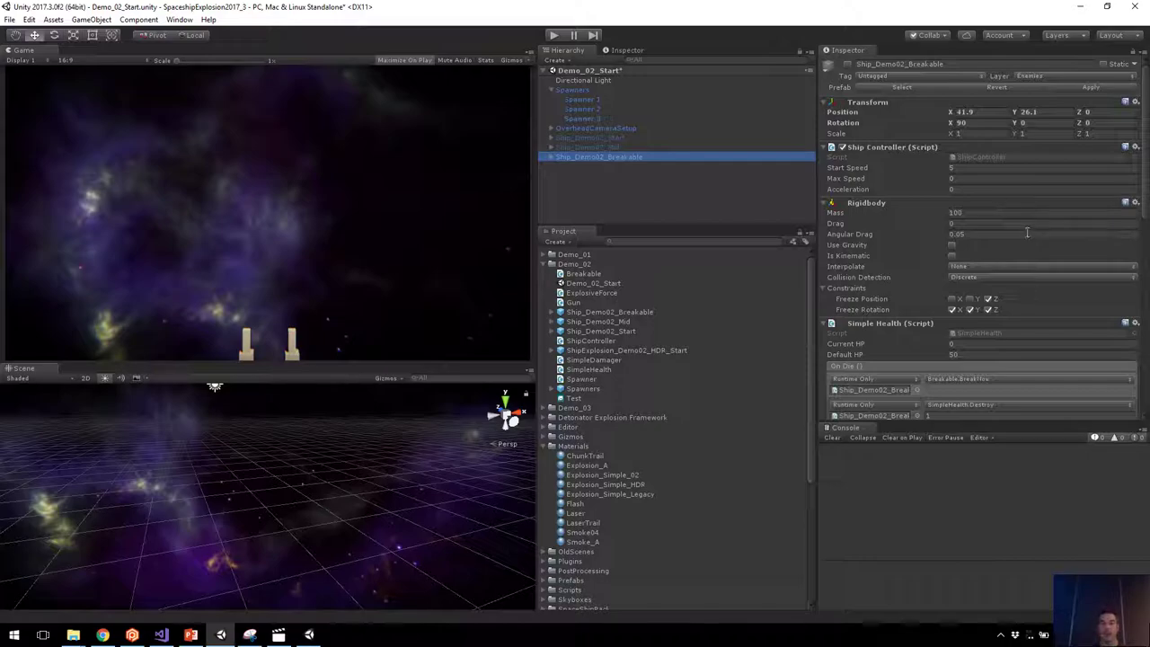
{"action": "scroll", "coordinate": [979, 180], "scroll_direction": "down", "scroll_amount": 3}
{"action": "scroll", "coordinate": [971, 157], "scroll_direction": "down", "scroll_amount": 6}
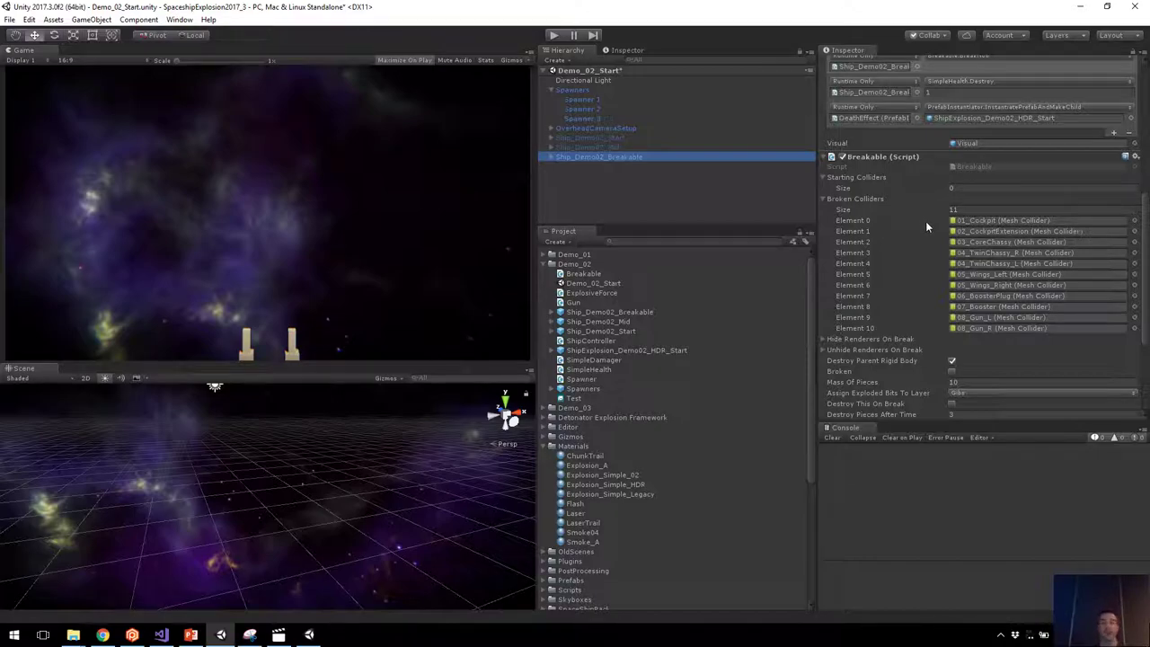
{"action": "scroll", "coordinate": [926, 221], "scroll_direction": "down", "scroll_amount": 1}
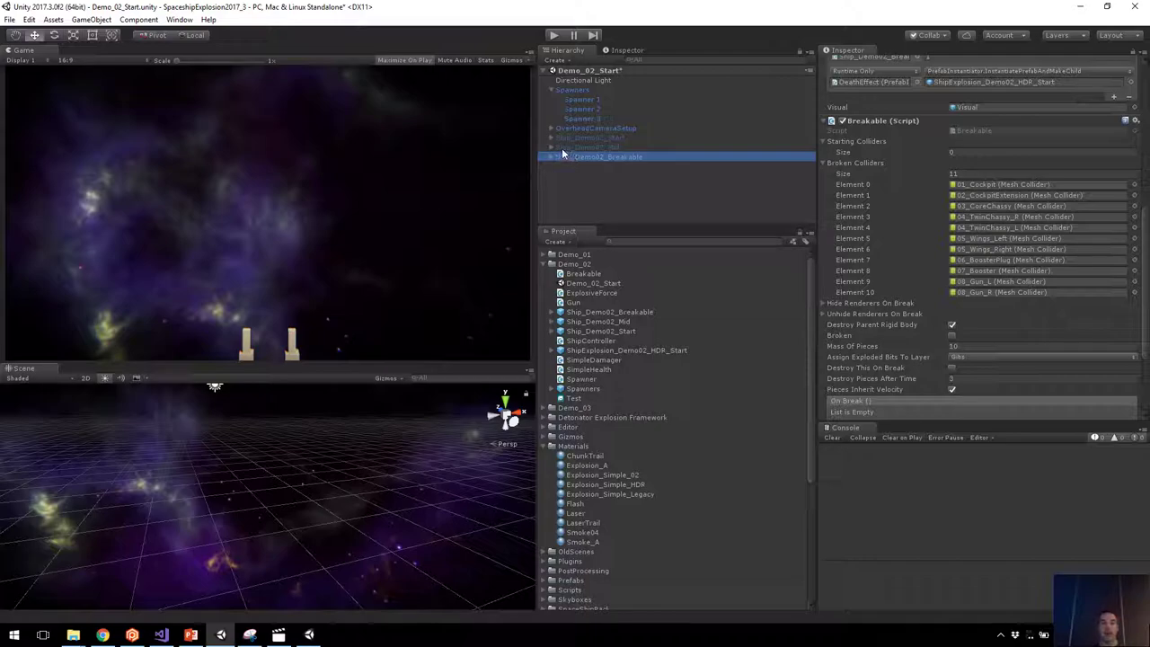
Expand Ship_Demo02_Breakable in the scene hierarchy and enlarge the hierarchy view to fit all its child parts.
{"action": "key", "text": "Right"}
{"action": "scroll", "coordinate": [619, 168], "scroll_direction": "down", "scroll_amount": 2}
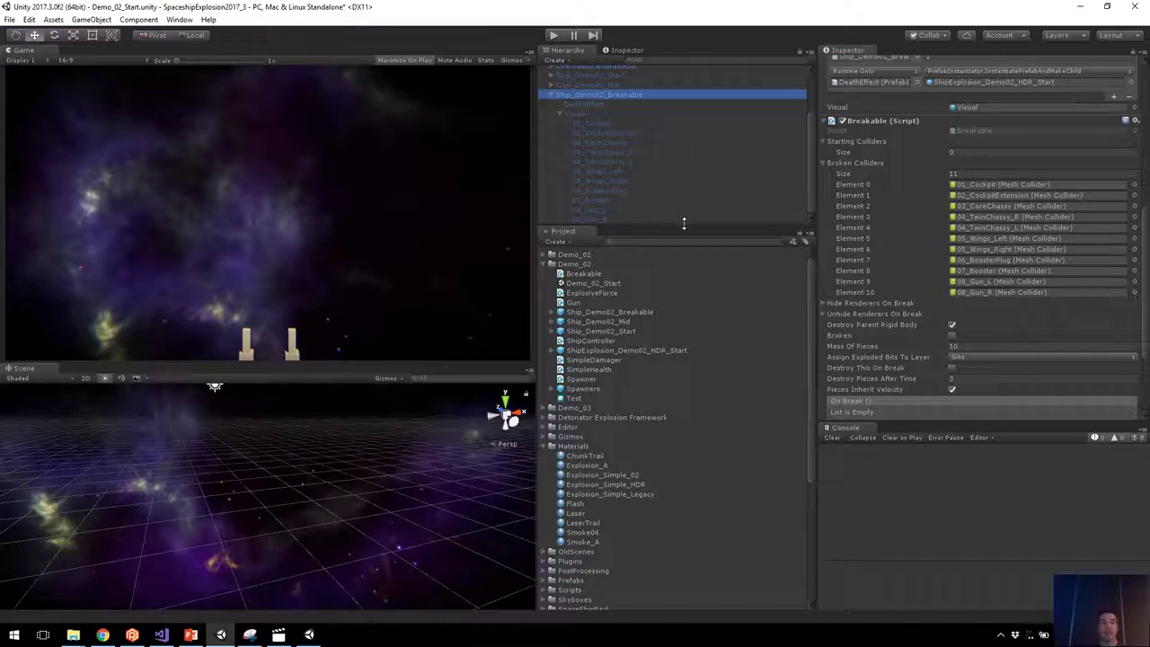
{"action": "left_click_drag", "start_coordinate": [684, 223], "coordinate": [668, 386]}
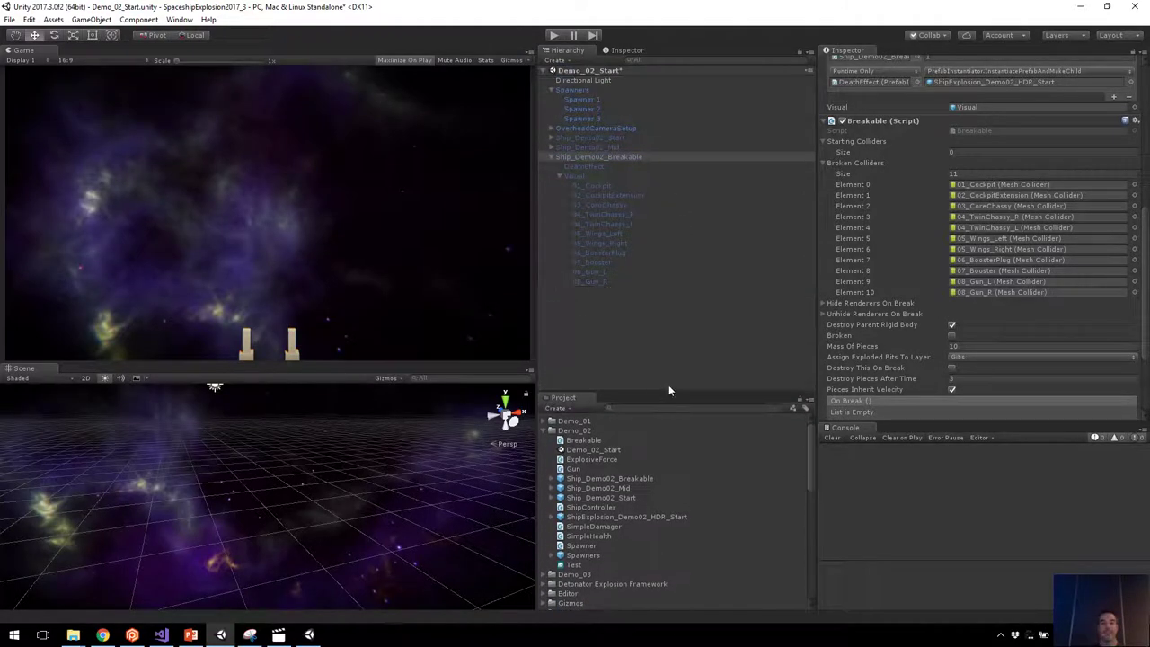
{"action": "left_click", "coordinate": [617, 308]}
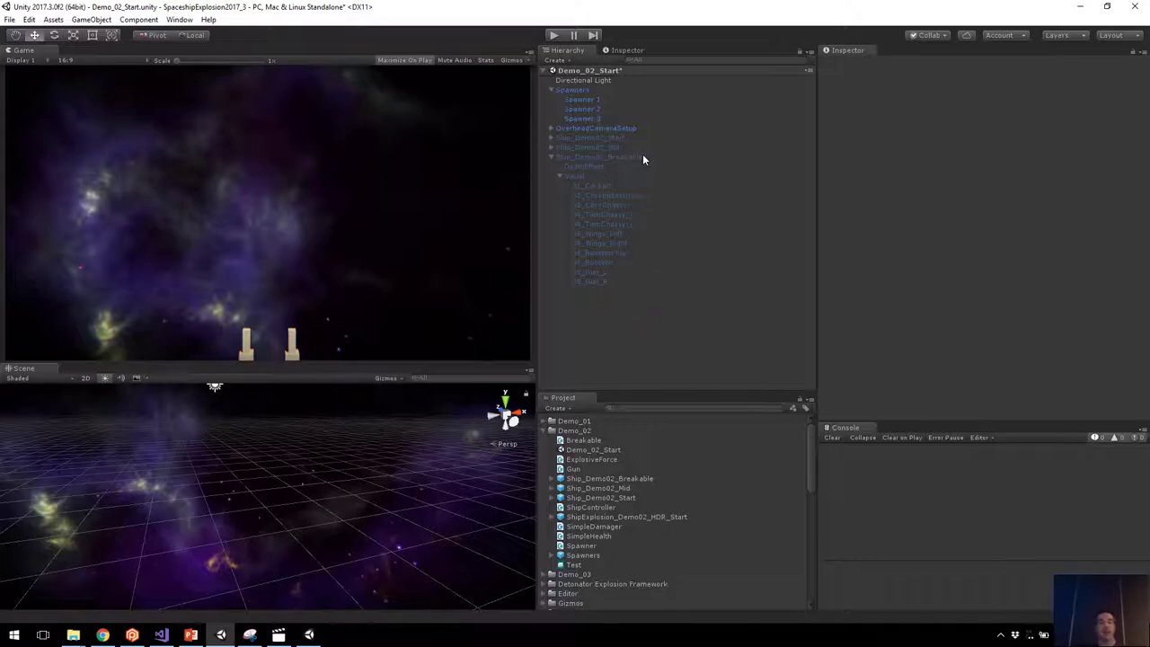
Select Ship_Demo02_Breakable again and compare its Broken Colliders with the Simple Health On Die events.
{"action": "left_click", "coordinate": [597, 158]}
{"action": "scroll", "coordinate": [948, 263], "scroll_direction": "down", "scroll_amount": 10}
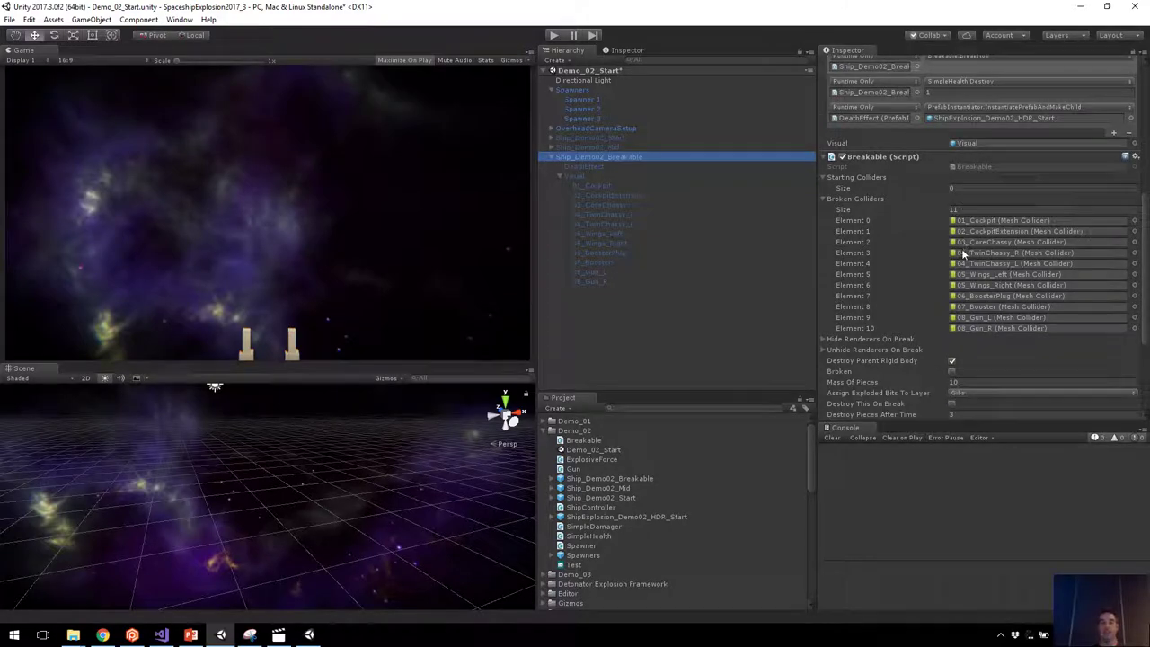
{"action": "left_click", "coordinate": [946, 246]}
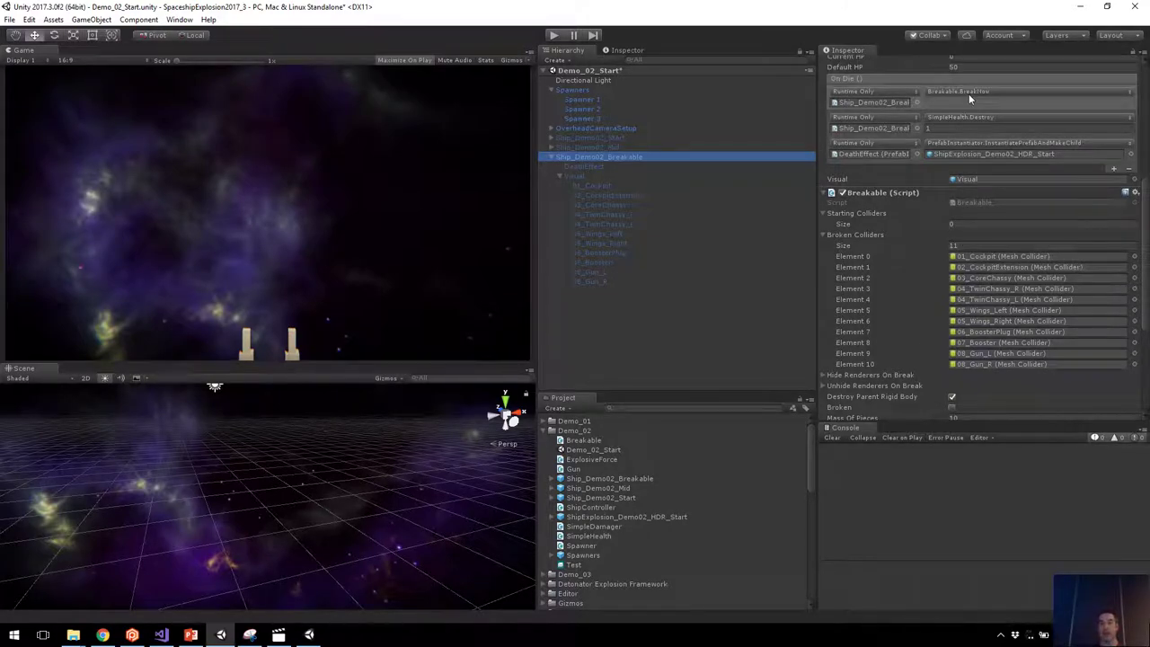
Play-test the scene with the breakable ships, stop it and open the Breakable script in Visual Studio.
{"action": "left_click", "coordinate": [554, 34]}
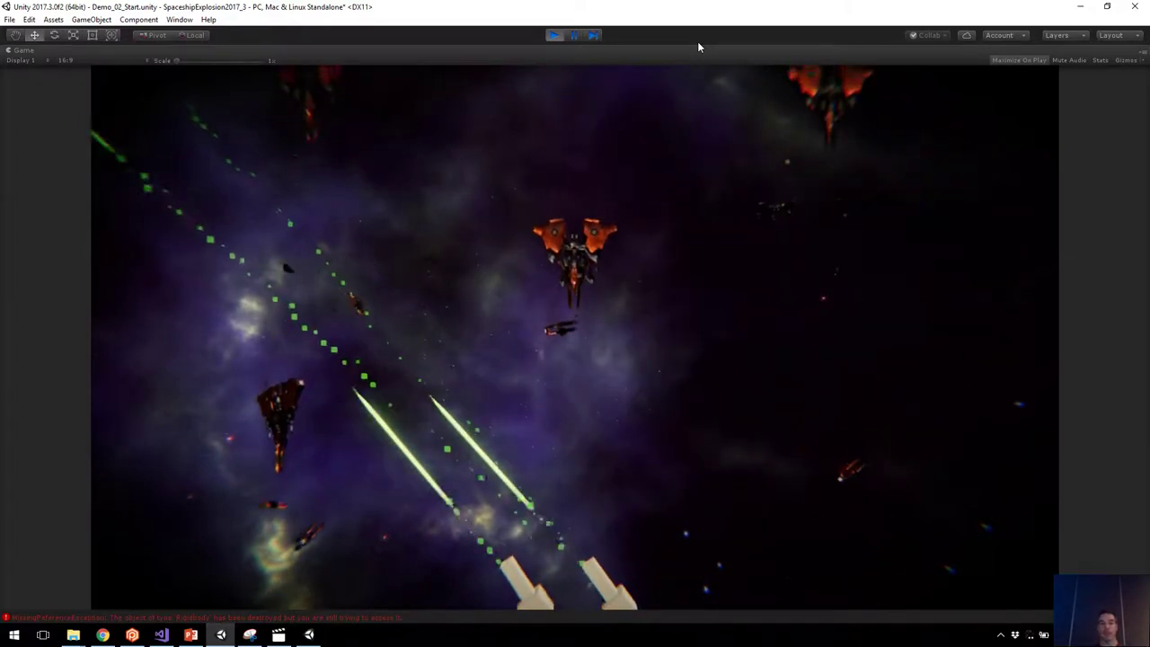
{"action": "key", "text": "ctrl+p"}
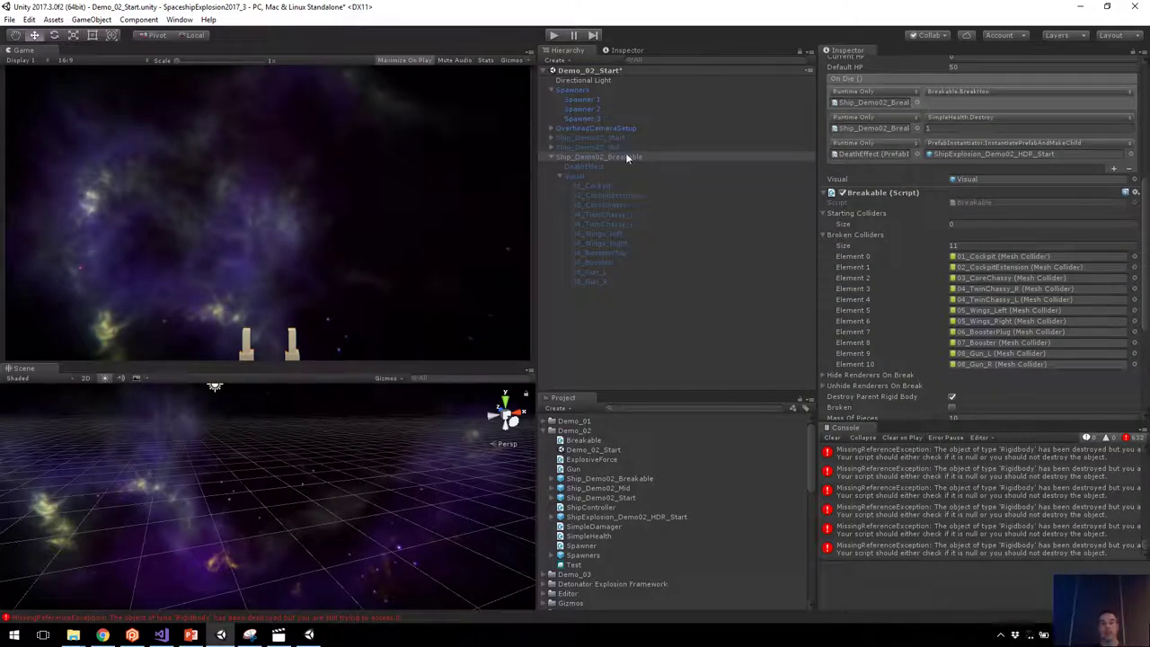
{"action": "double_click", "coordinate": [954, 202]}
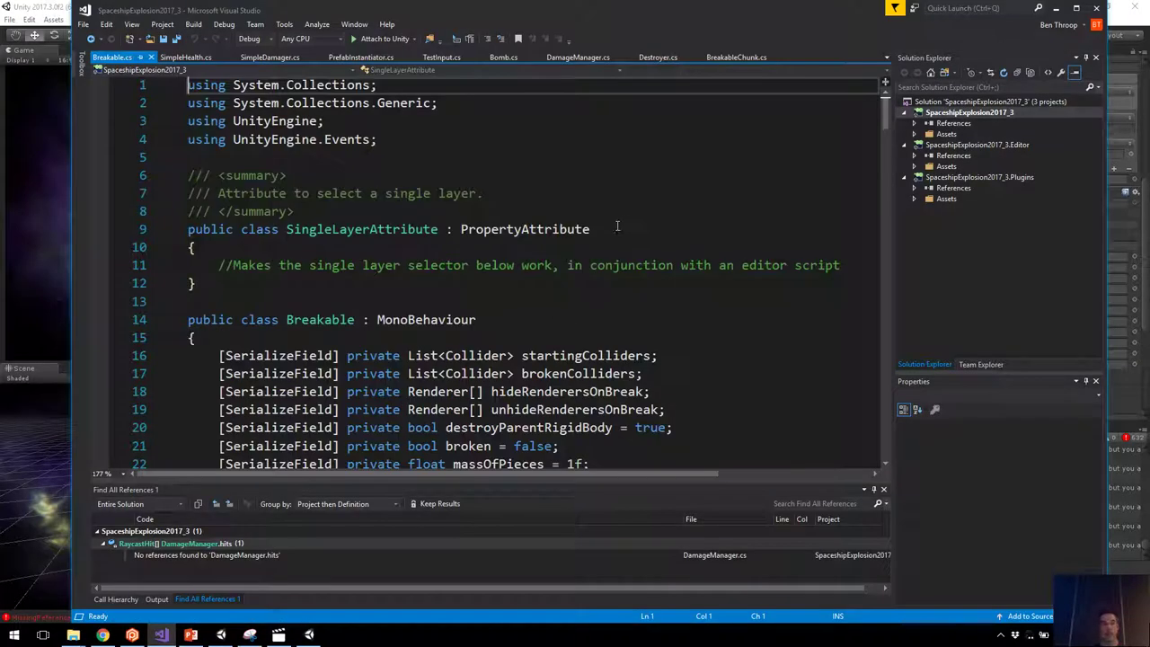
Review the Breakable script's serialized fields and Init method, and switch to the Collider Hierarchy slide in PowerPoint.
{"action": "scroll", "coordinate": [477, 305], "scroll_direction": "down", "scroll_amount": 2}
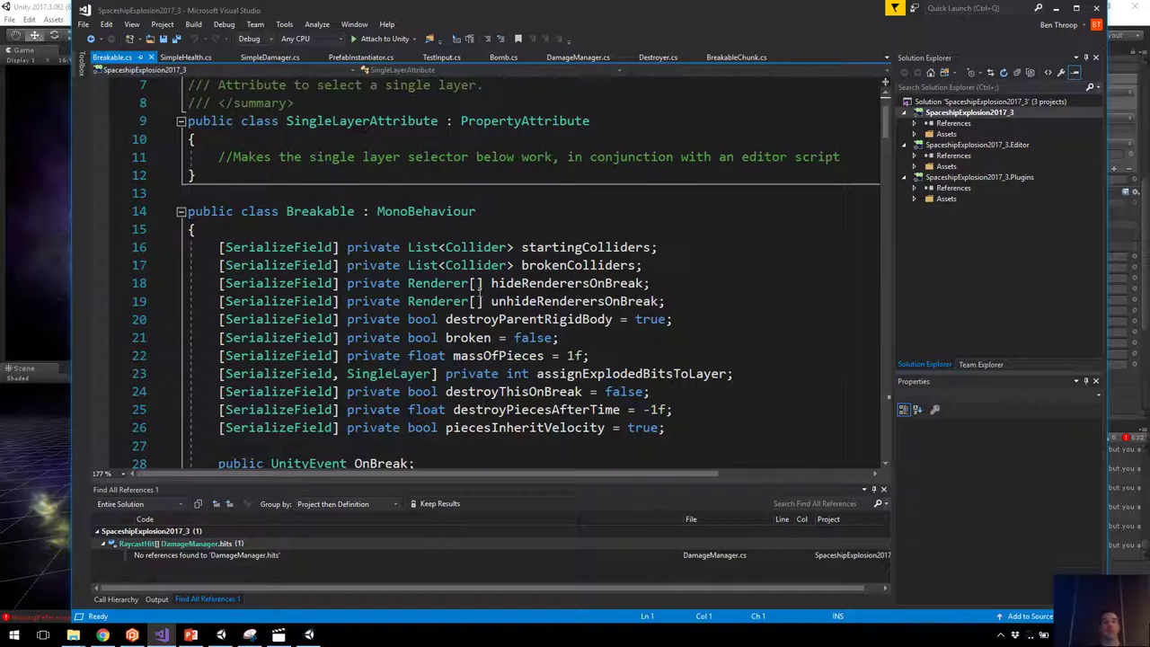
{"action": "scroll", "coordinate": [480, 297], "scroll_direction": "down", "scroll_amount": 6}
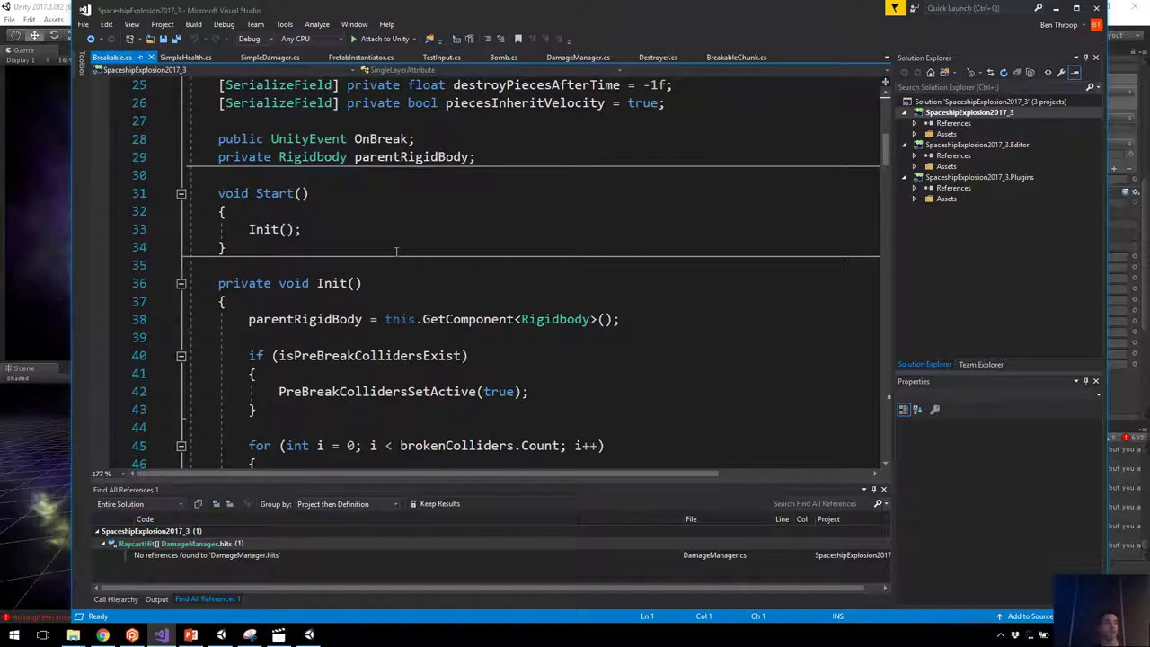
{"action": "left_click", "coordinate": [190, 635]}
{"action": "left_click", "coordinate": [235, 337]}
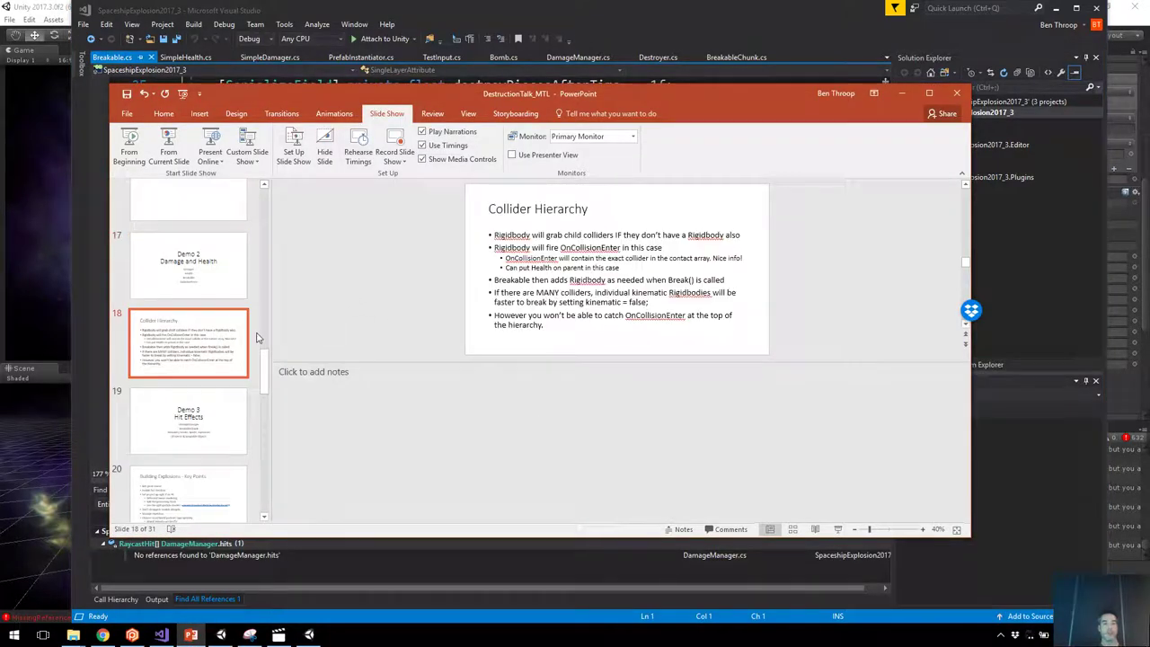
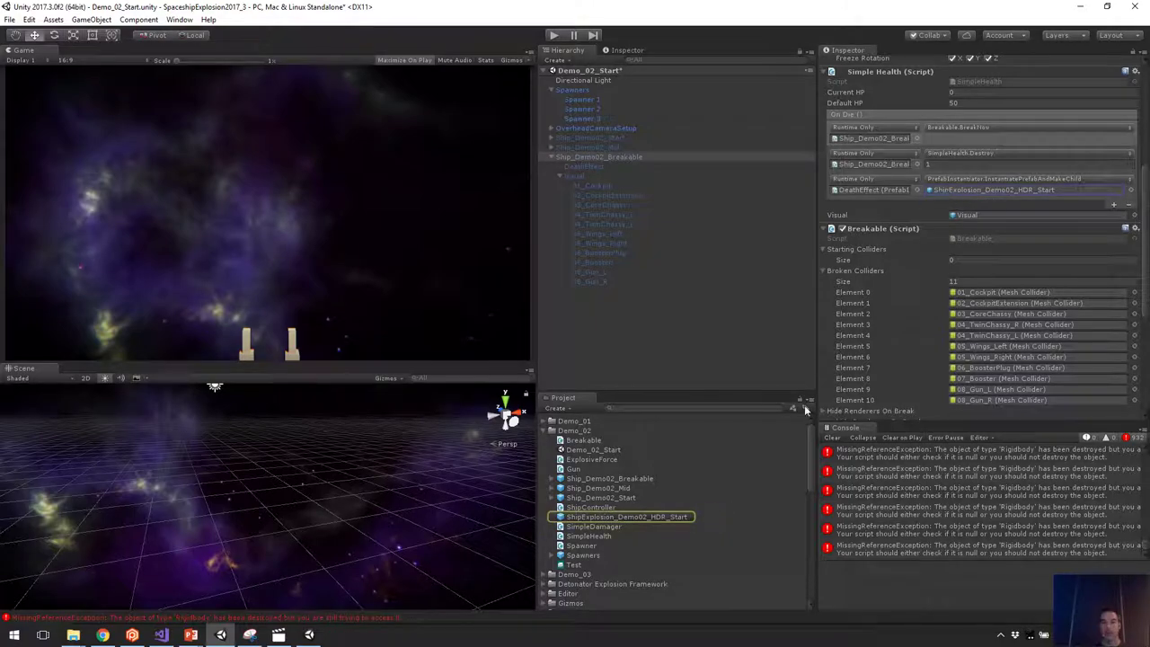
Inspect the Explosive Force settings of the ShipExplosion_Demo02_HDR_Start prefab in Unity, including its falloff curve and torque range.
{"action": "left_click", "coordinate": [683, 518]}
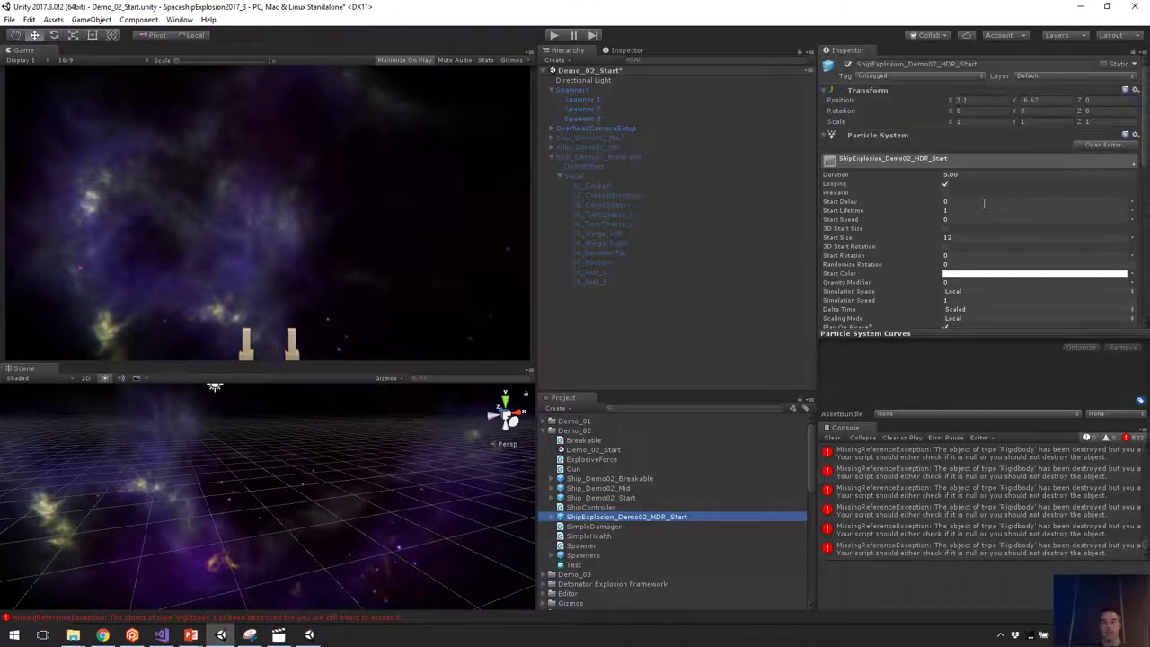
{"action": "scroll", "coordinate": [1033, 174], "scroll_direction": "down", "scroll_amount": 15}
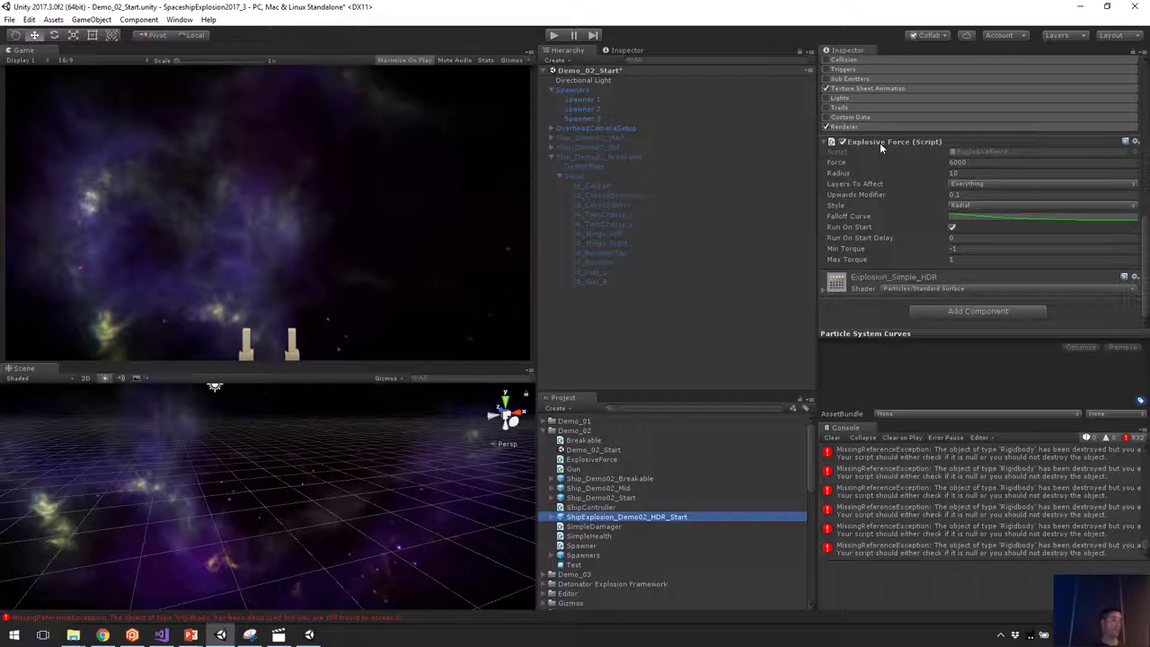
{"action": "left_click", "coordinate": [987, 218]}
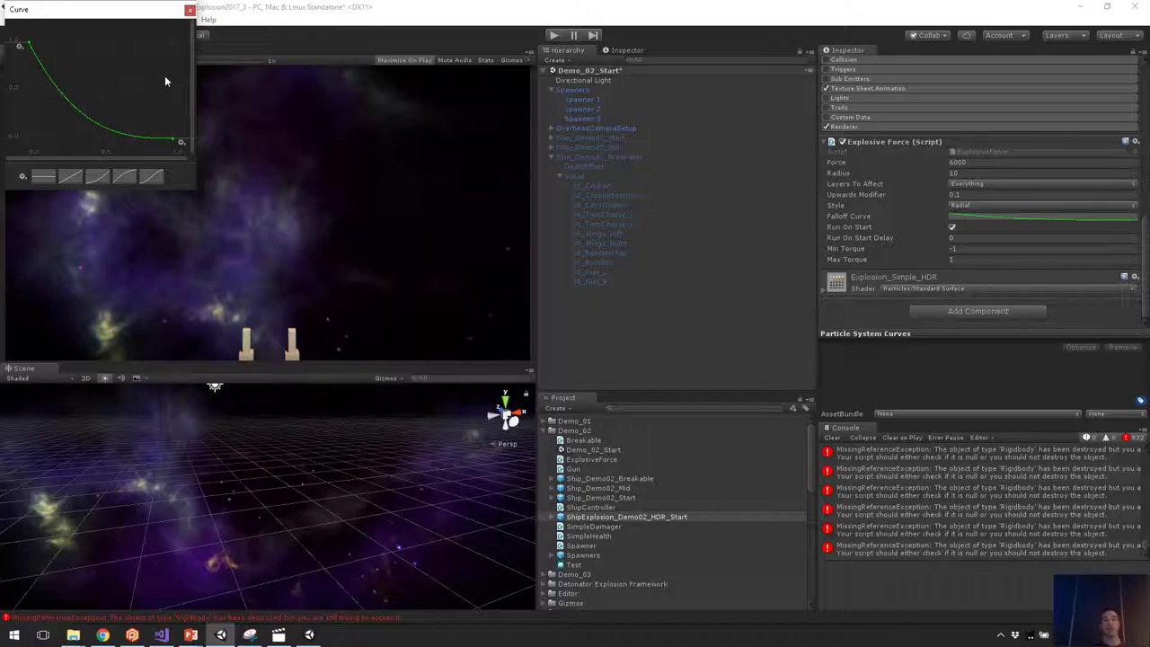
{"action": "left_click", "coordinate": [190, 11]}
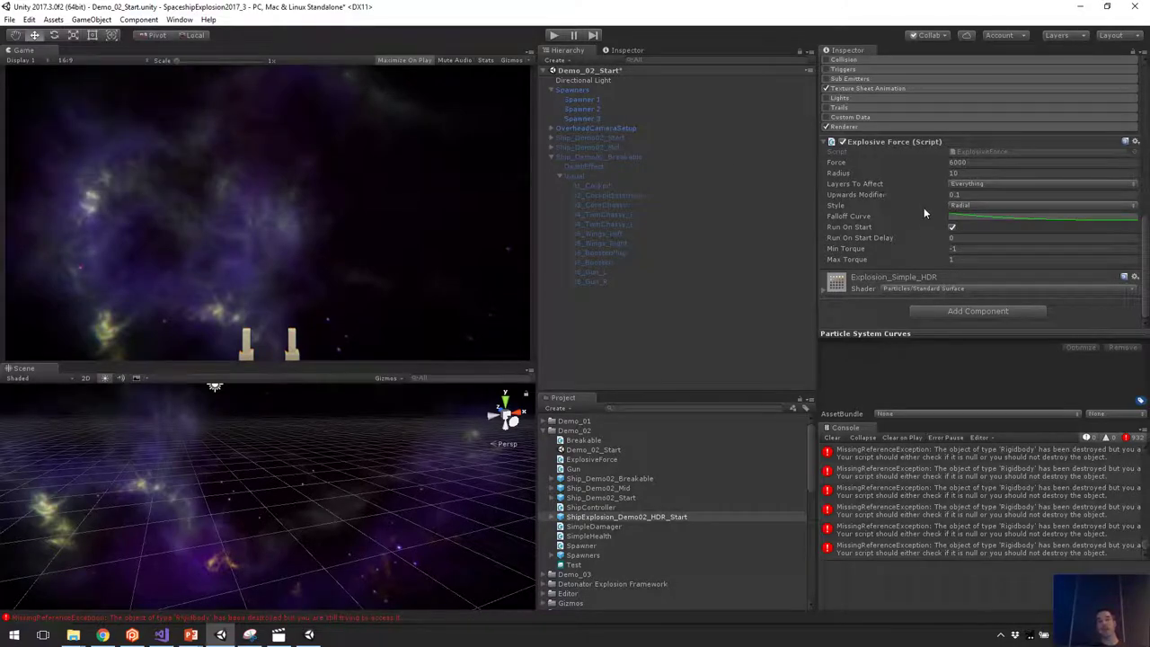
{"action": "left_click", "coordinate": [971, 250]}
{"action": "left_click", "coordinate": [964, 258]}
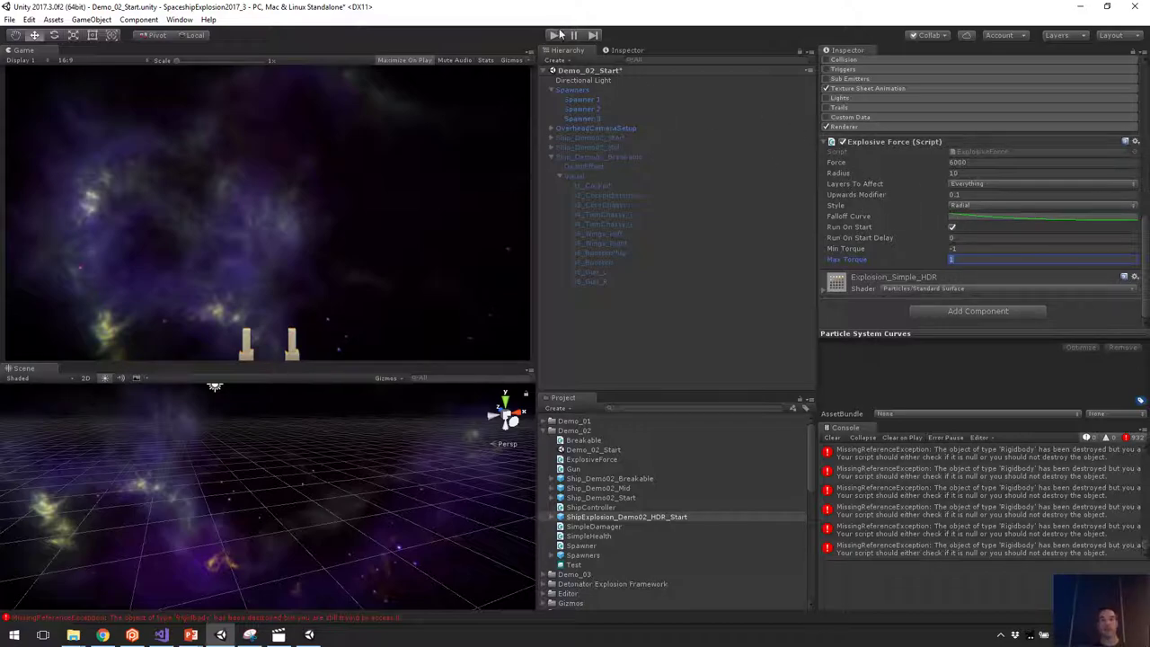
{"action": "scroll", "coordinate": [973, 162], "scroll_direction": "up", "scroll_amount": 2}
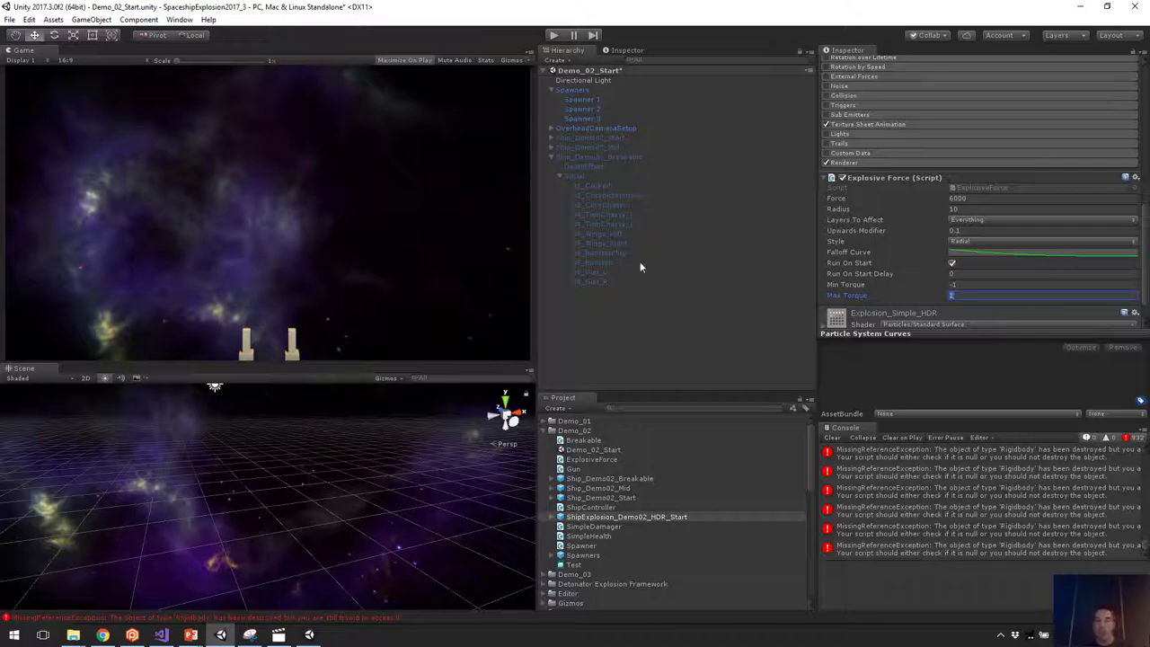
Select Ship_Demo02_Breakable in the scene, play-test the breaking ships with the explosive force, and stop play mode.
{"action": "left_click", "coordinate": [590, 147]}
{"action": "left_click", "coordinate": [589, 156]}
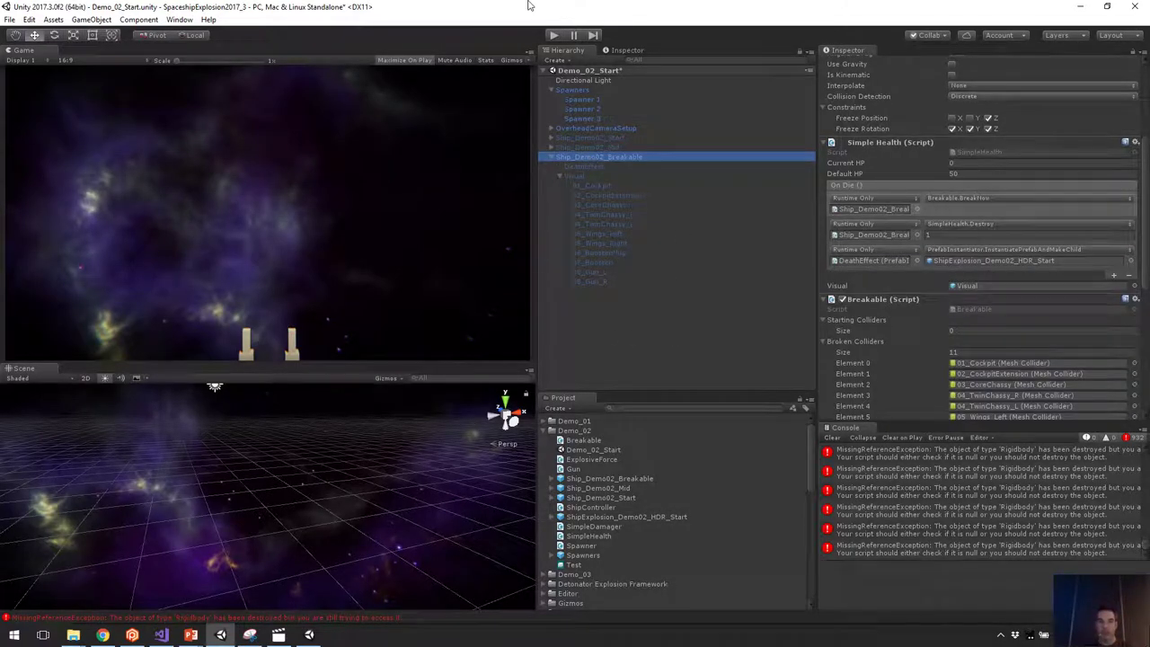
{"action": "left_click", "coordinate": [554, 35]}
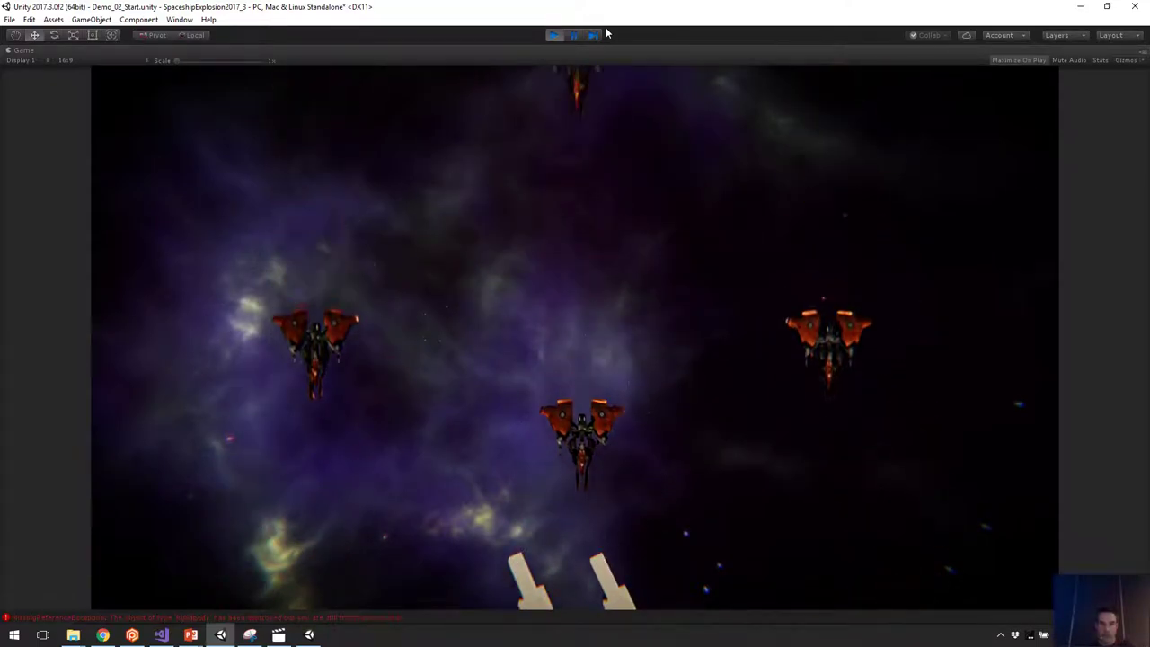
{"action": "key", "text": "ctrl+p"}
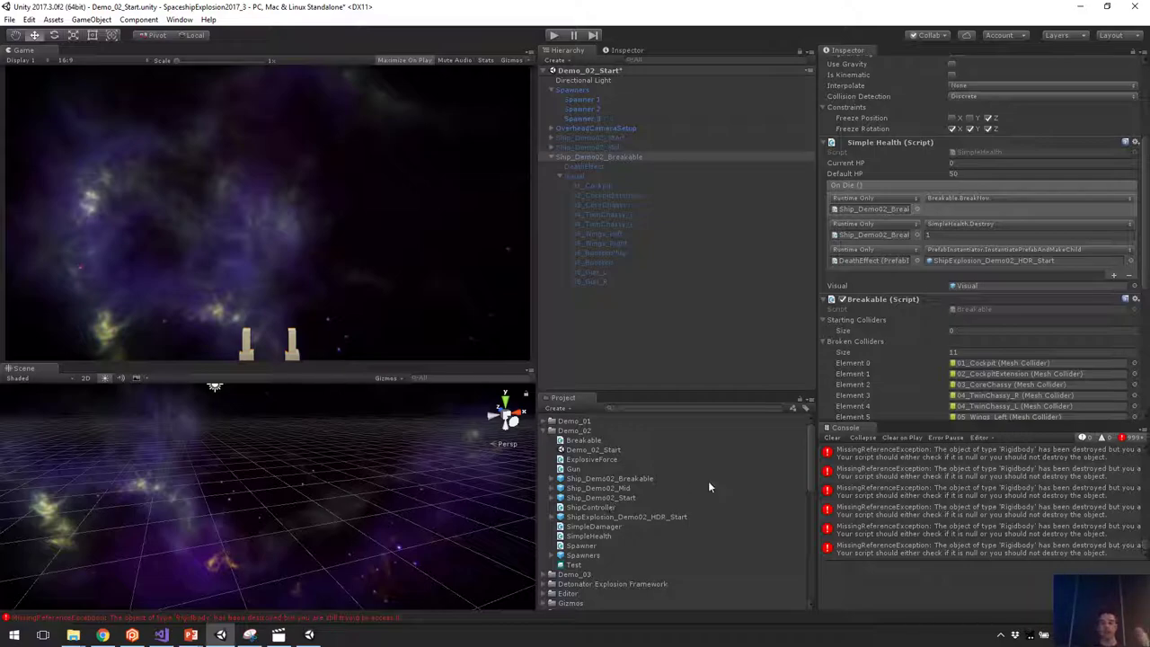
Open the Demo_03_Start scene from the Demo_03 folder, play-test the cruiser's destruction, and stop play mode.
{"action": "left_click", "coordinate": [625, 347]}
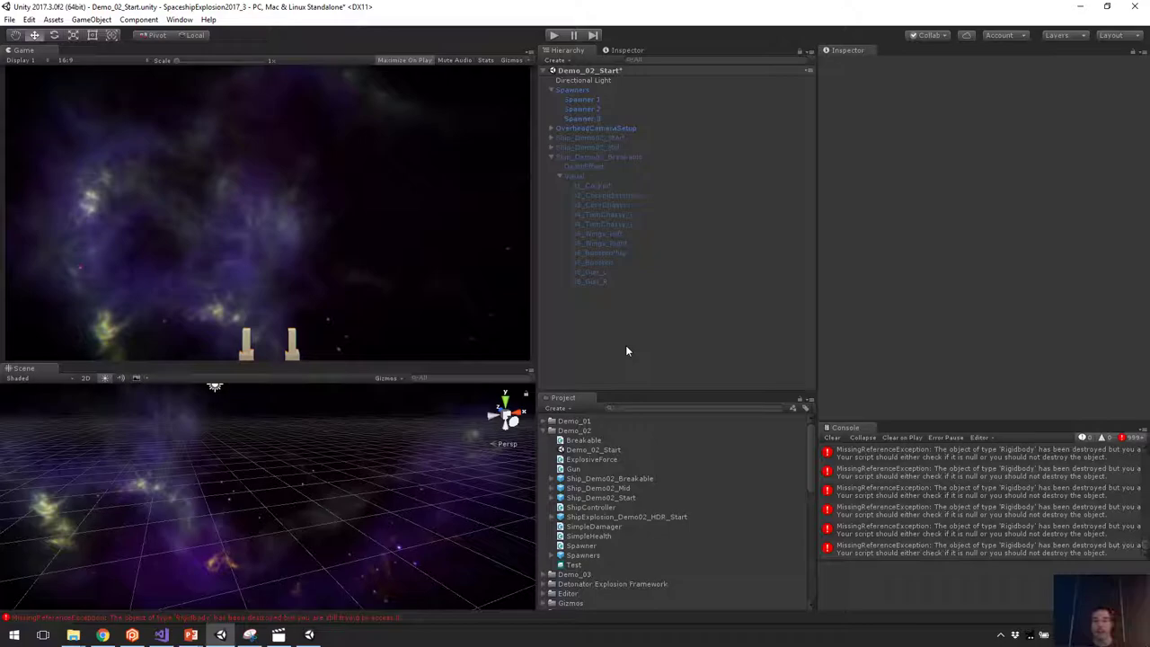
{"action": "left_click", "coordinate": [545, 432]}
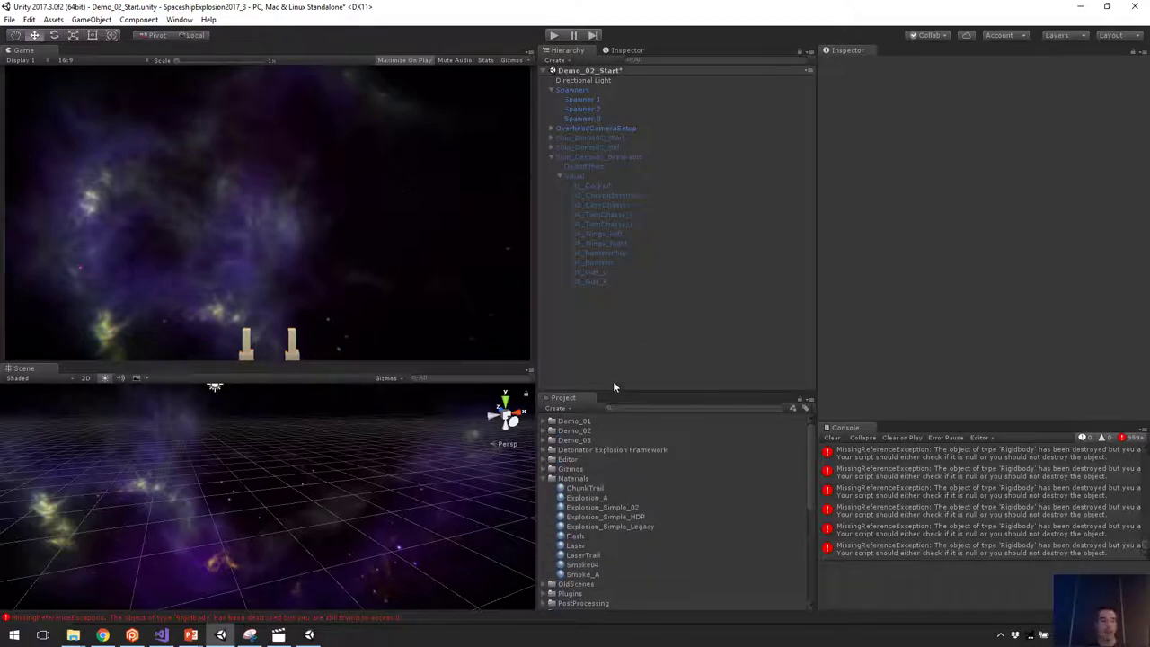
{"action": "left_click", "coordinate": [552, 441]}
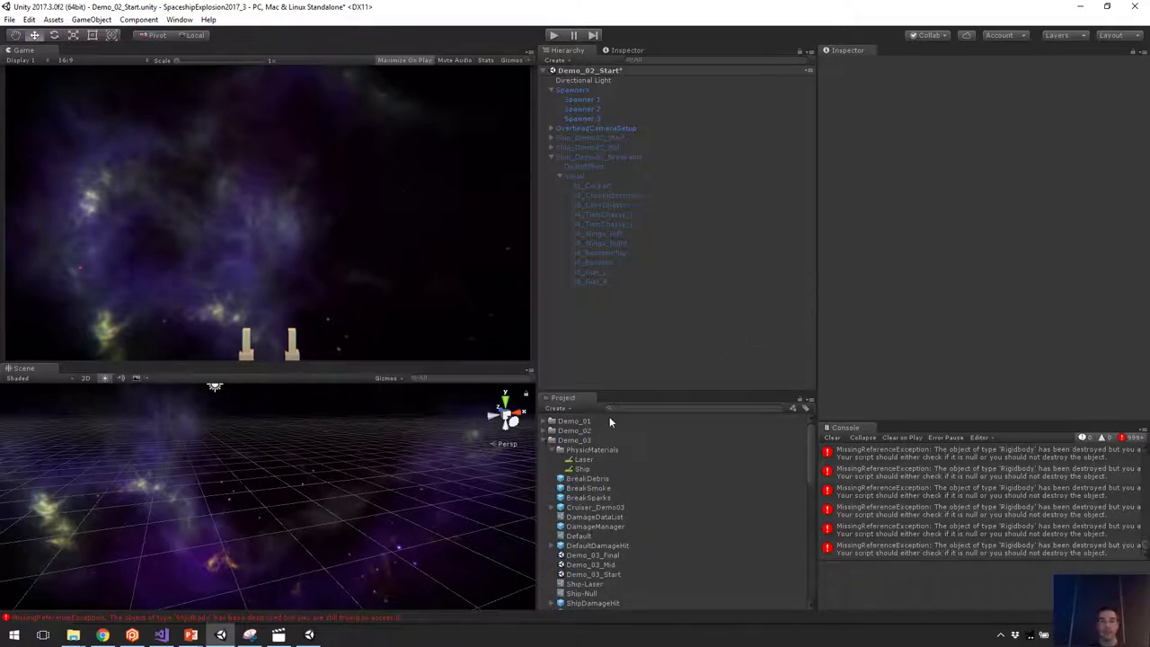
{"action": "double_click", "coordinate": [593, 574]}
{"action": "left_click", "coordinate": [611, 343]}
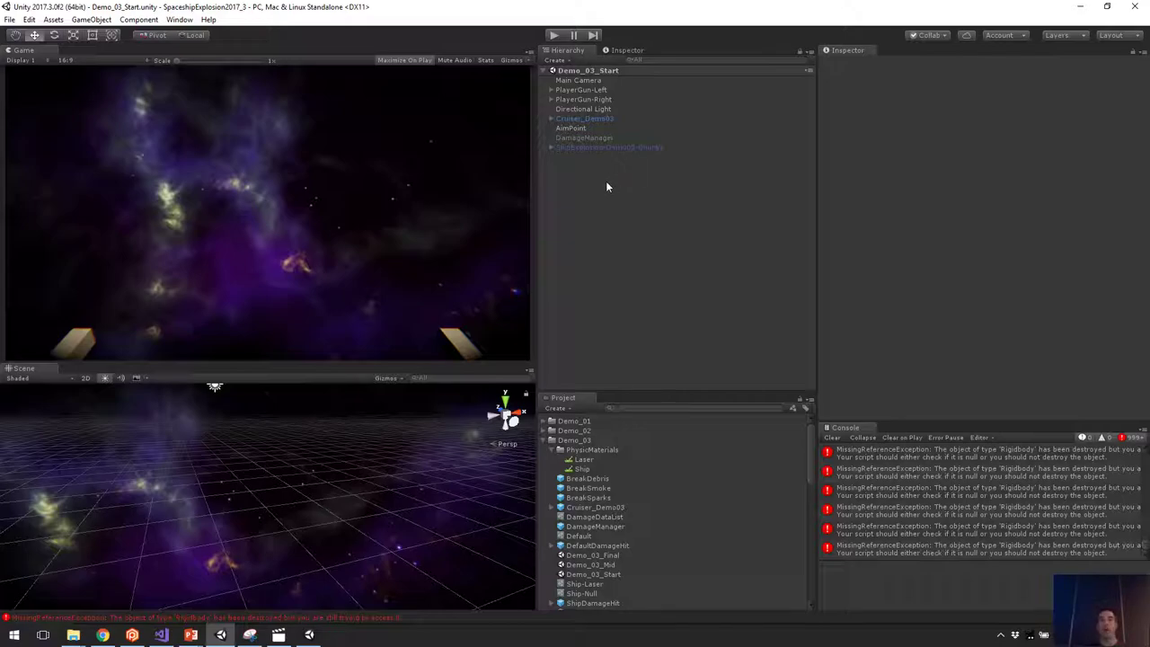
{"action": "left_click", "coordinate": [551, 36]}
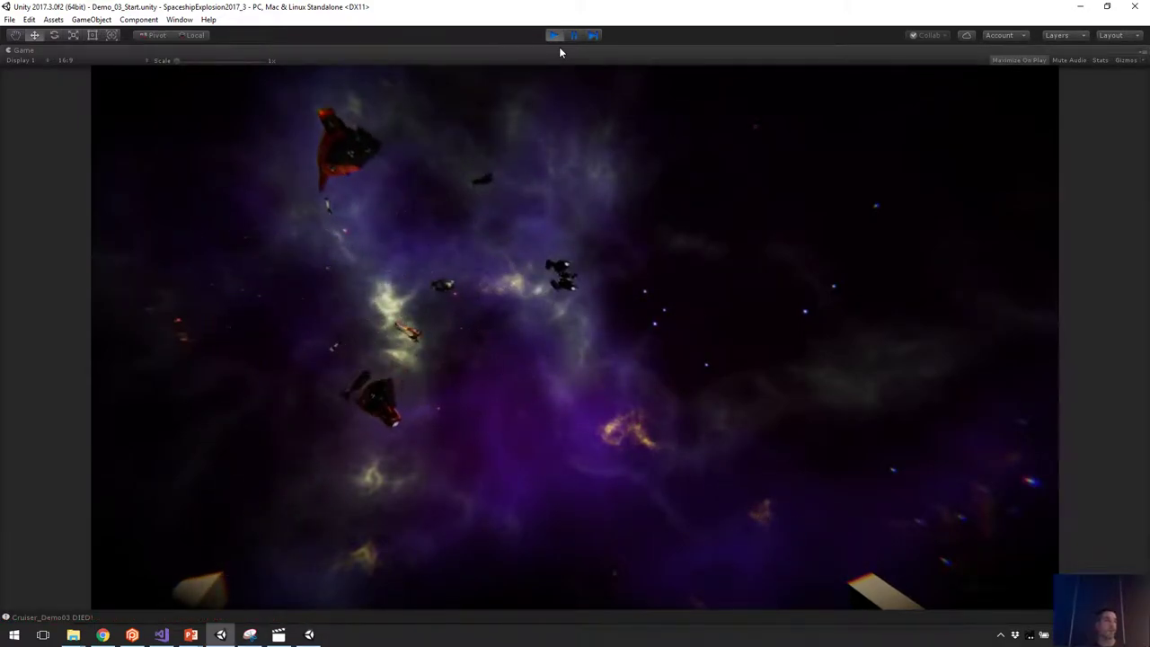
{"action": "left_click", "coordinate": [555, 36]}
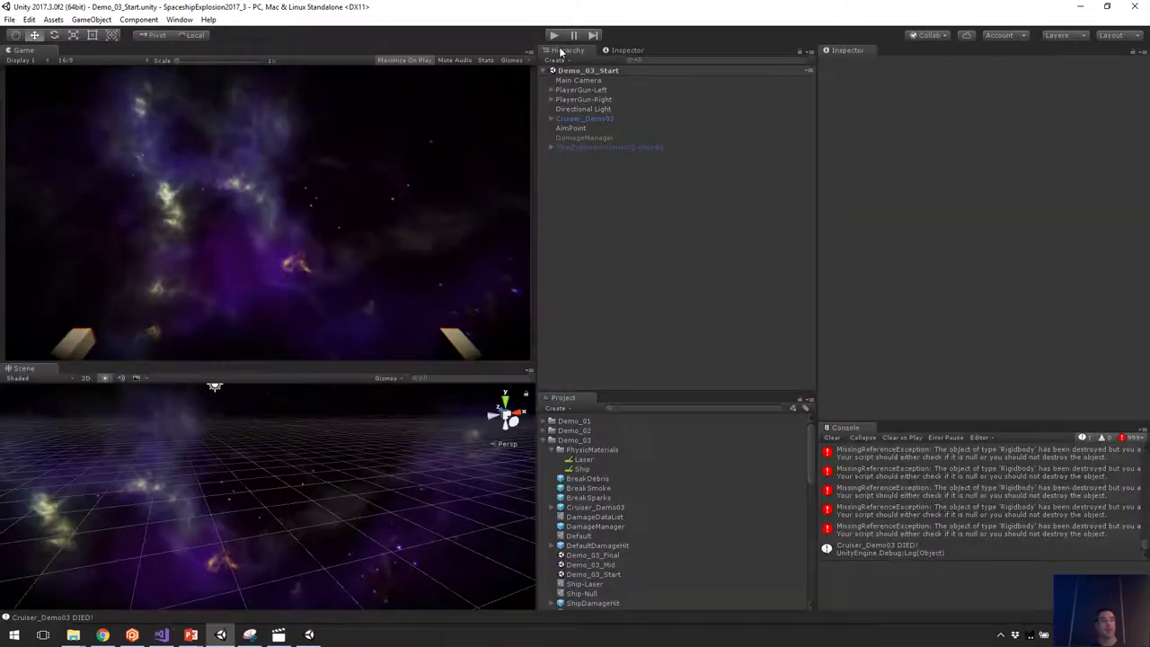
Activate ShipExplosion-Demo03-Chunks and its ChunkSpray child, and expand ChunkSpray's Sub Emitters module.
{"action": "left_click", "coordinate": [605, 148]}
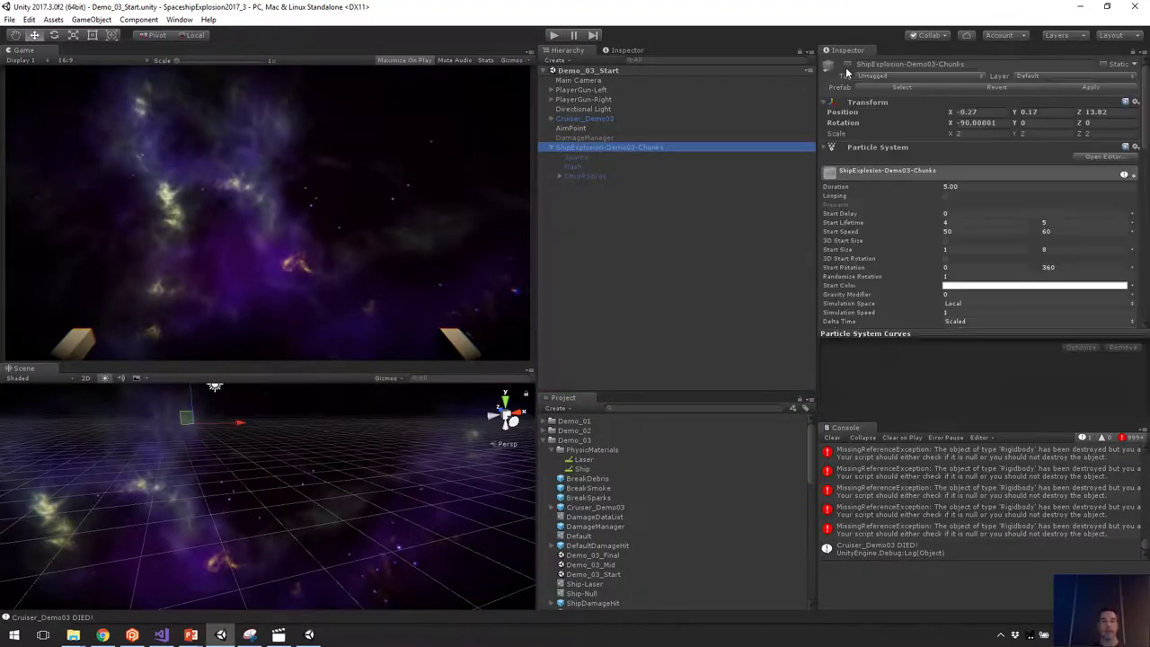
{"action": "left_click", "coordinate": [585, 176]}
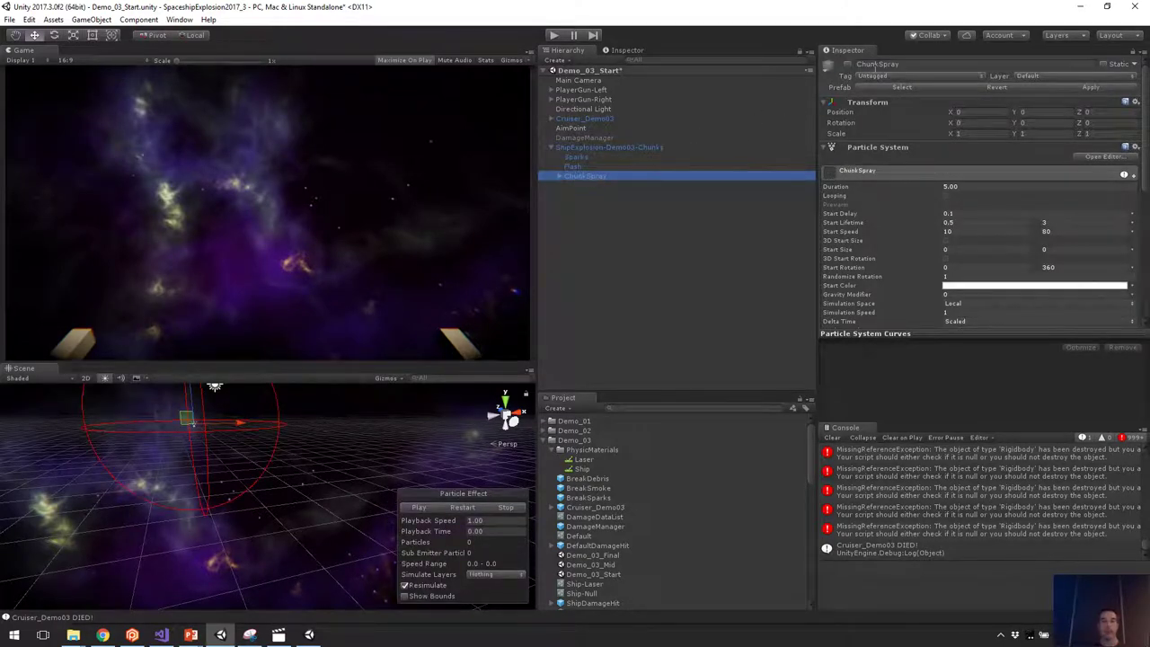
{"action": "left_click", "coordinate": [848, 64]}
{"action": "scroll", "coordinate": [891, 168], "scroll_direction": "down", "scroll_amount": 10}
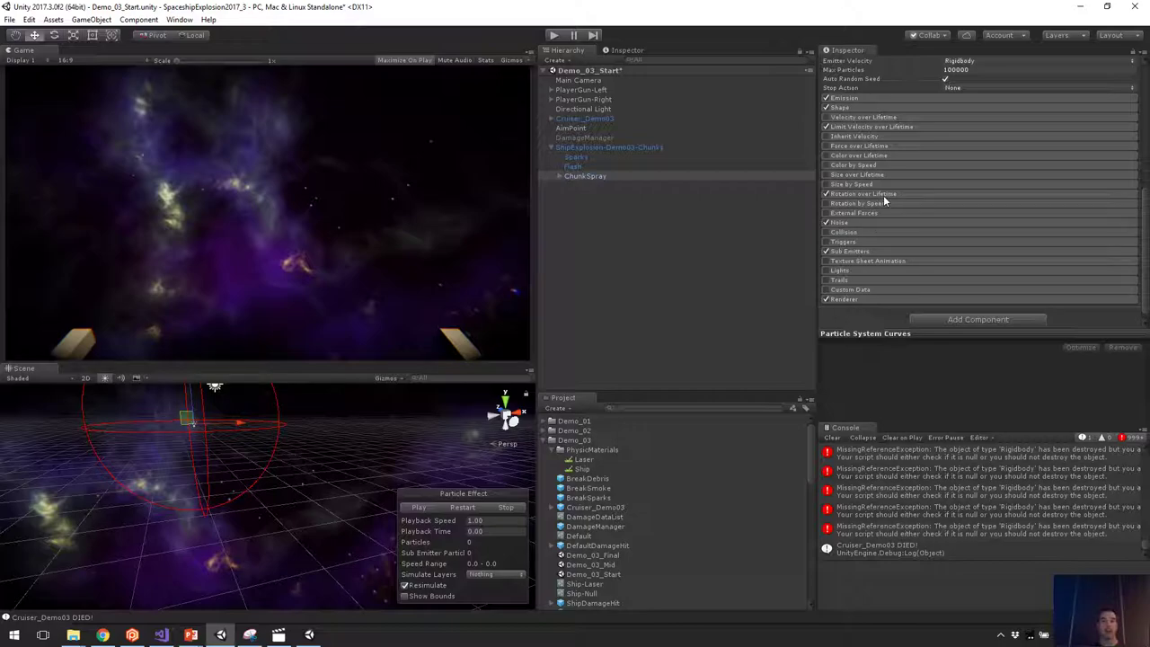
{"action": "left_click", "coordinate": [863, 252]}
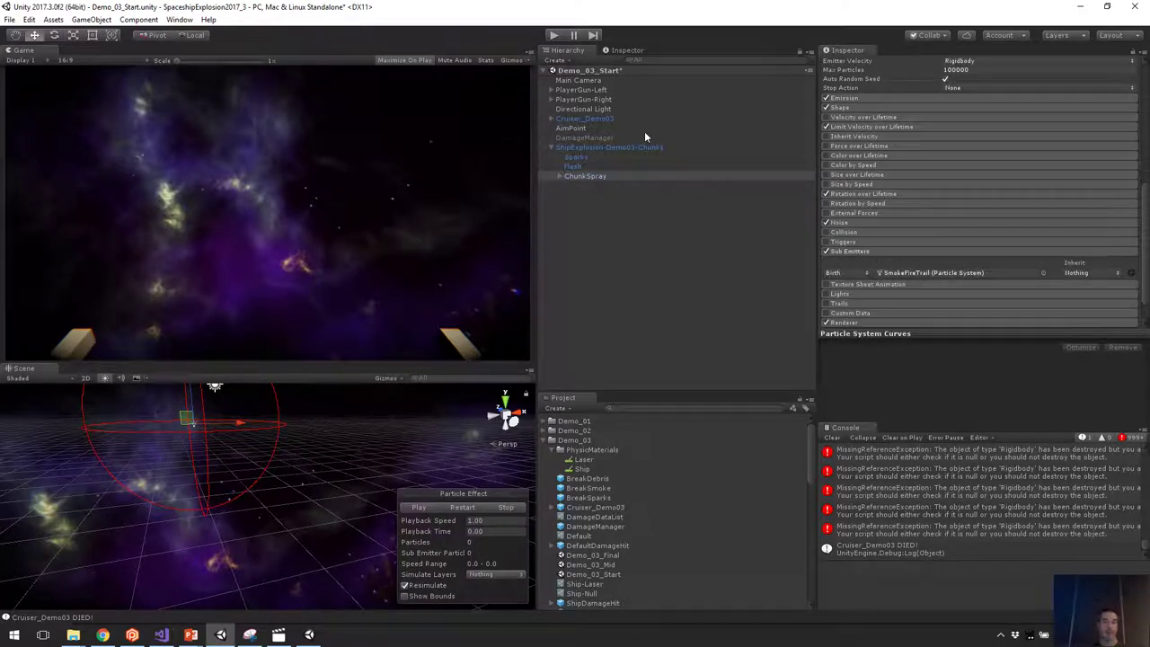
Apply the ShipExplosion-Demo03-Chunks changes to its prefab and deactivate the scene instance.
{"action": "left_click", "coordinate": [605, 148]}
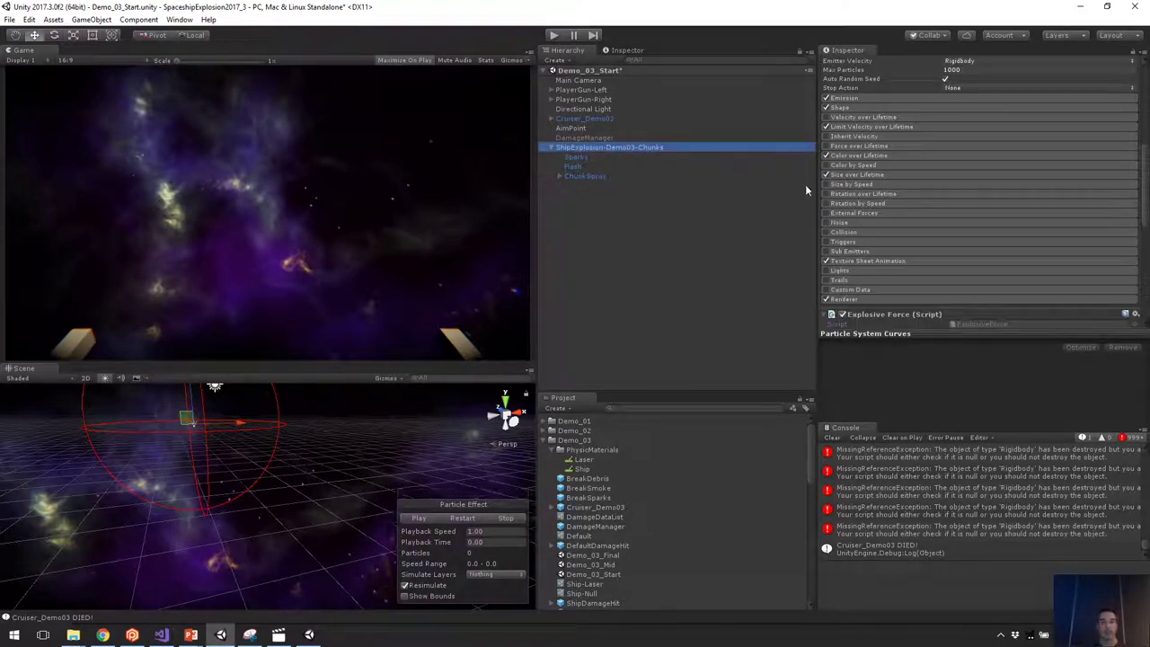
{"action": "left_click", "coordinate": [1091, 88]}
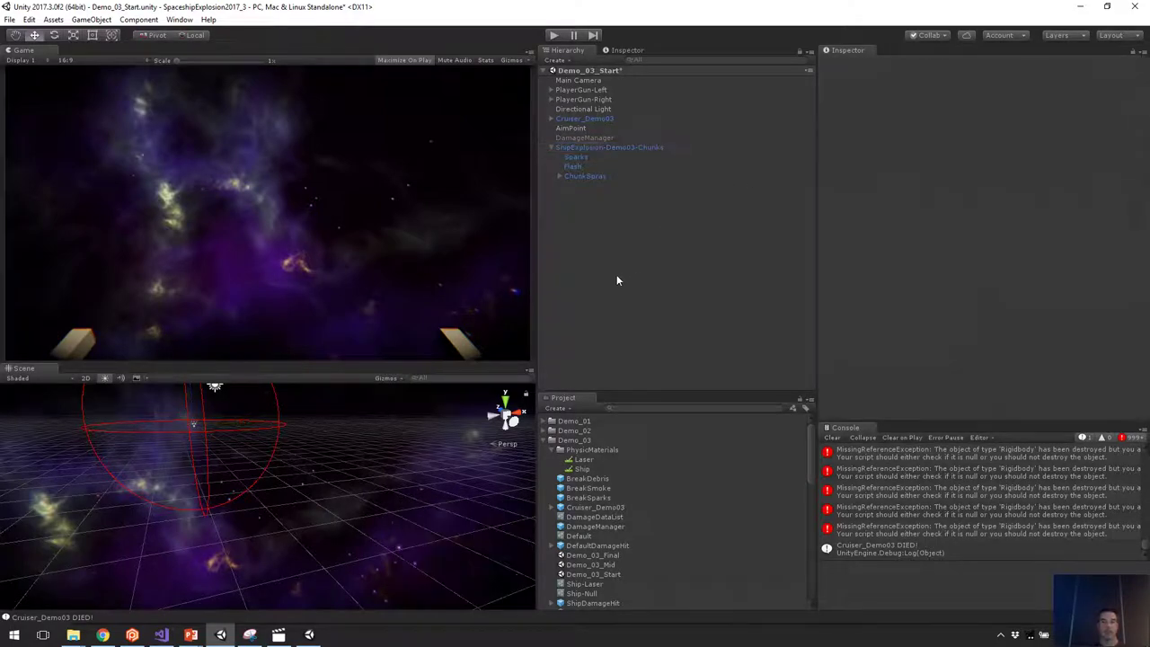
{"action": "left_click", "coordinate": [578, 147]}
{"action": "left_click", "coordinate": [847, 64]}
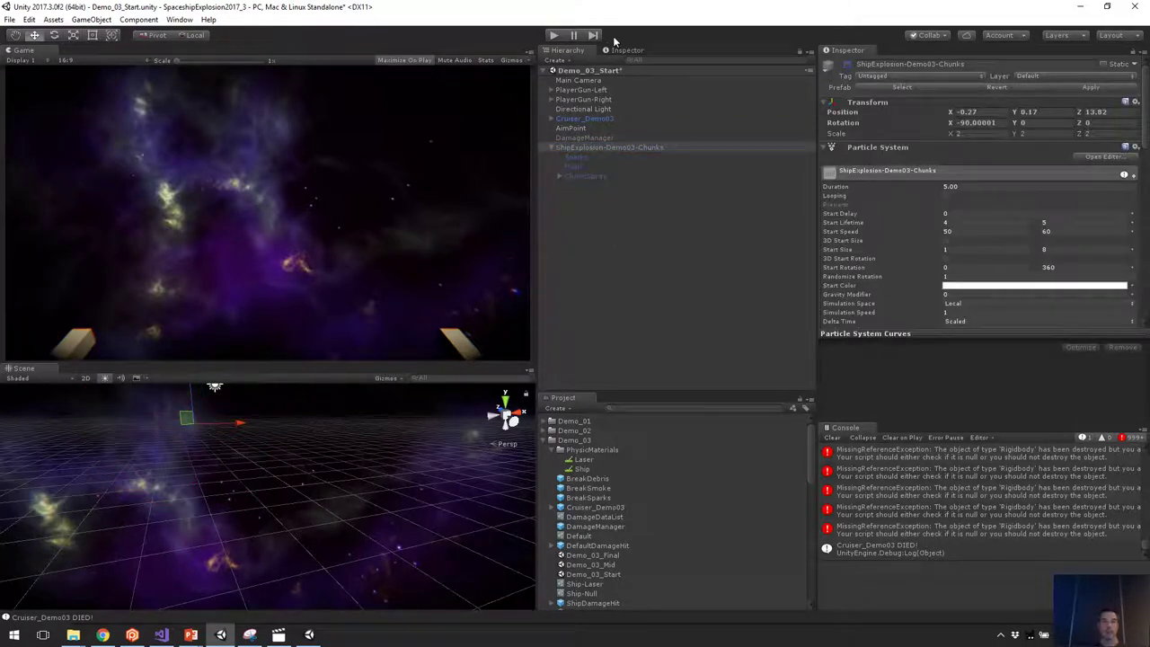
Play-test the cruiser destruction with the chunk spray effect twice, pausing during the first run, and stop play mode.
{"action": "left_click", "coordinate": [554, 35]}
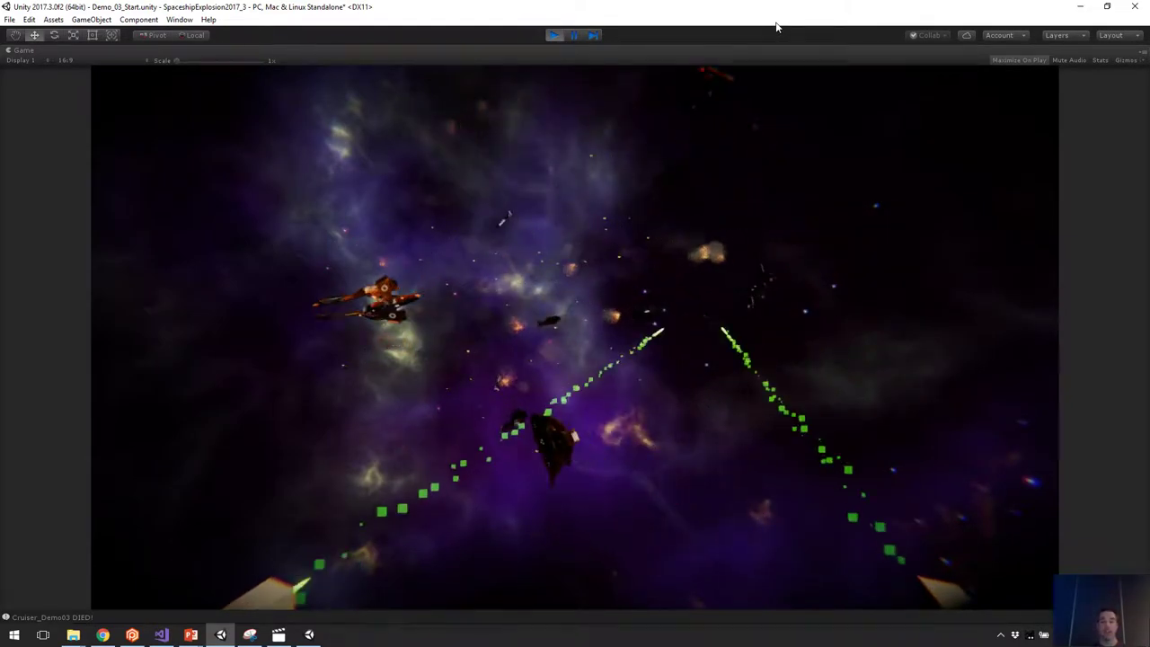
{"action": "key", "text": "ctrl+shift+p"}
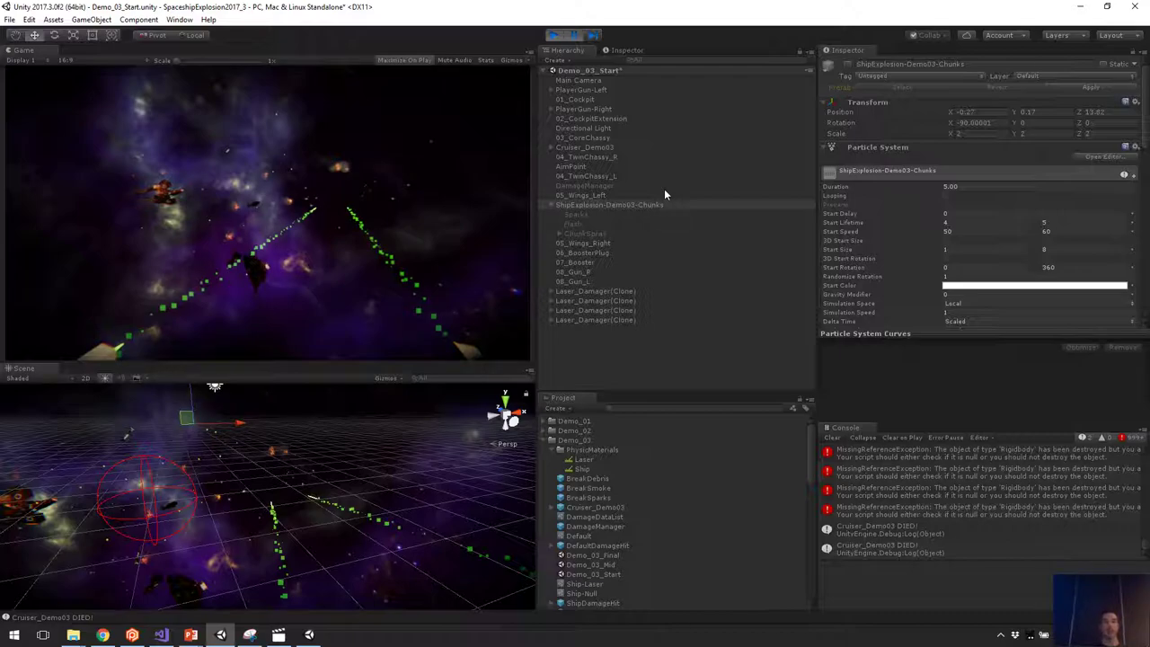
{"action": "left_click", "coordinate": [554, 35]}
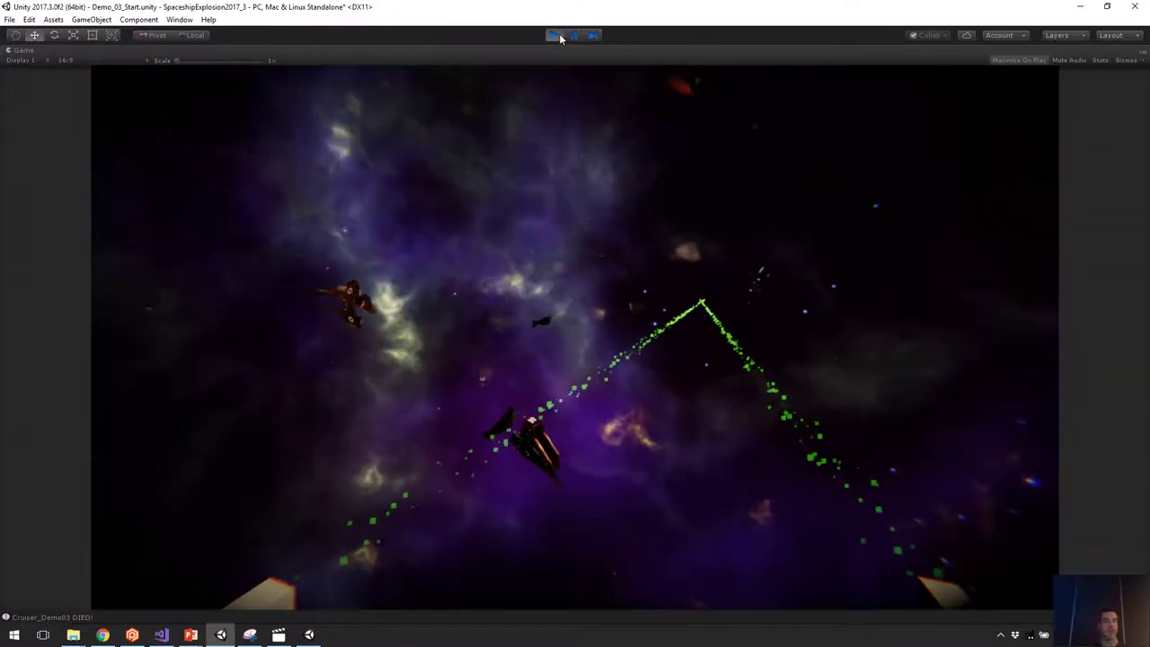
{"action": "left_click", "coordinate": [557, 36]}
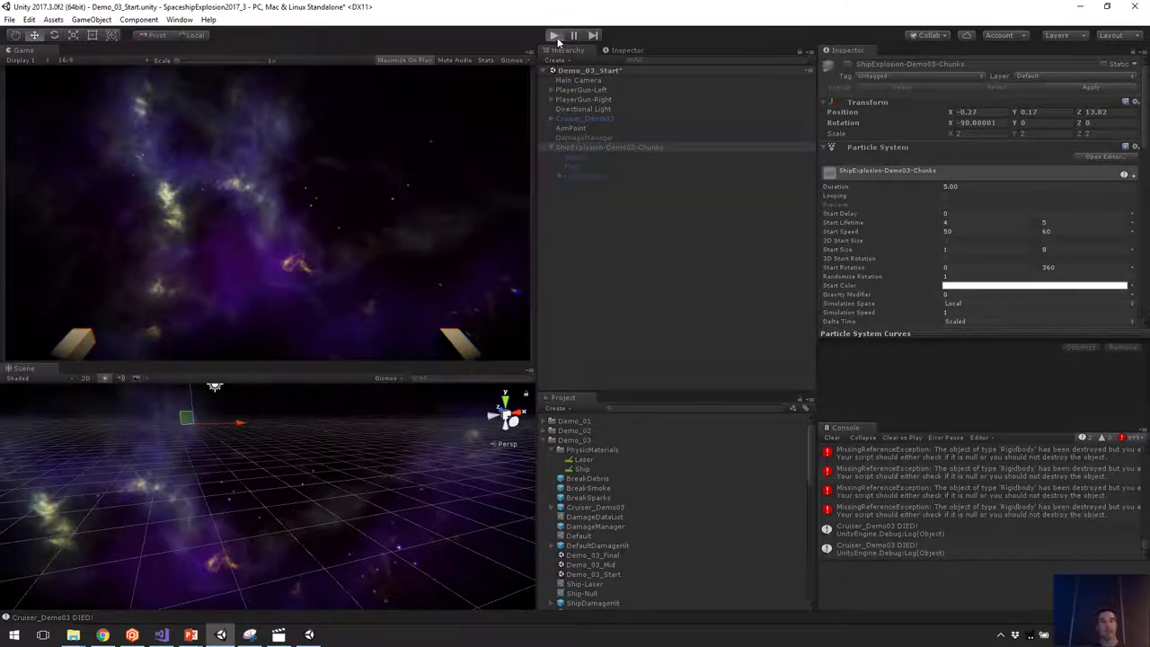
{"action": "left_click", "coordinate": [556, 38]}
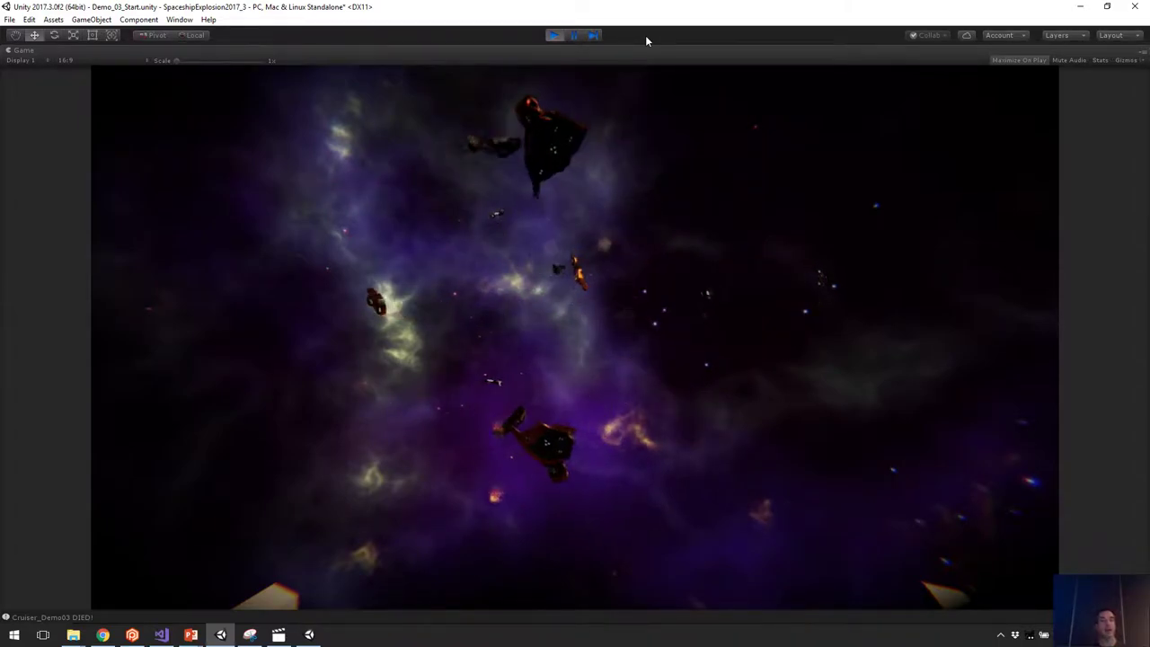
{"action": "key", "text": "ctrl+p"}
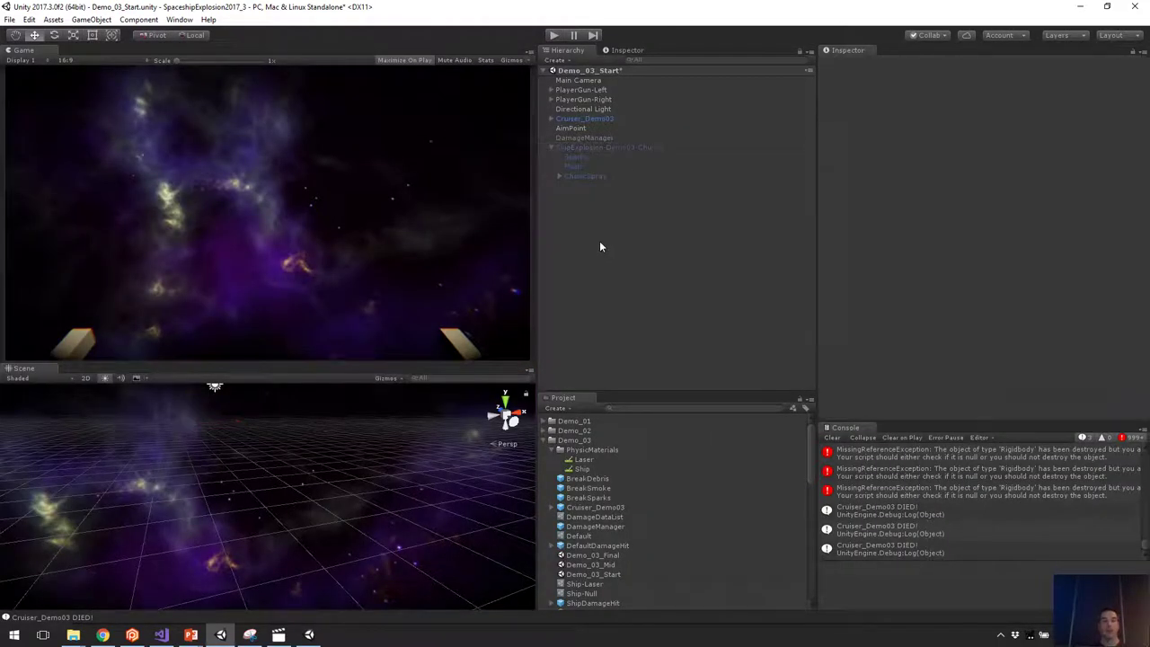
Activate the DamageManager object in the scene and play-test the hit effects on the cruiser.
{"action": "left_click", "coordinate": [586, 135]}
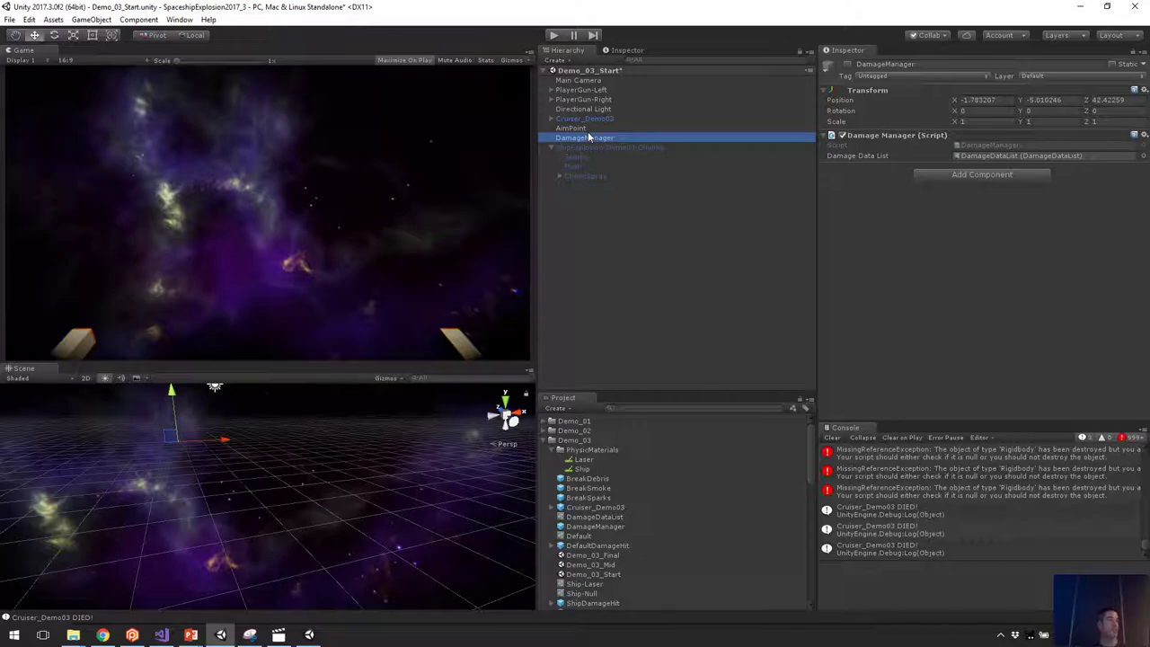
{"action": "left_click", "coordinate": [649, 260]}
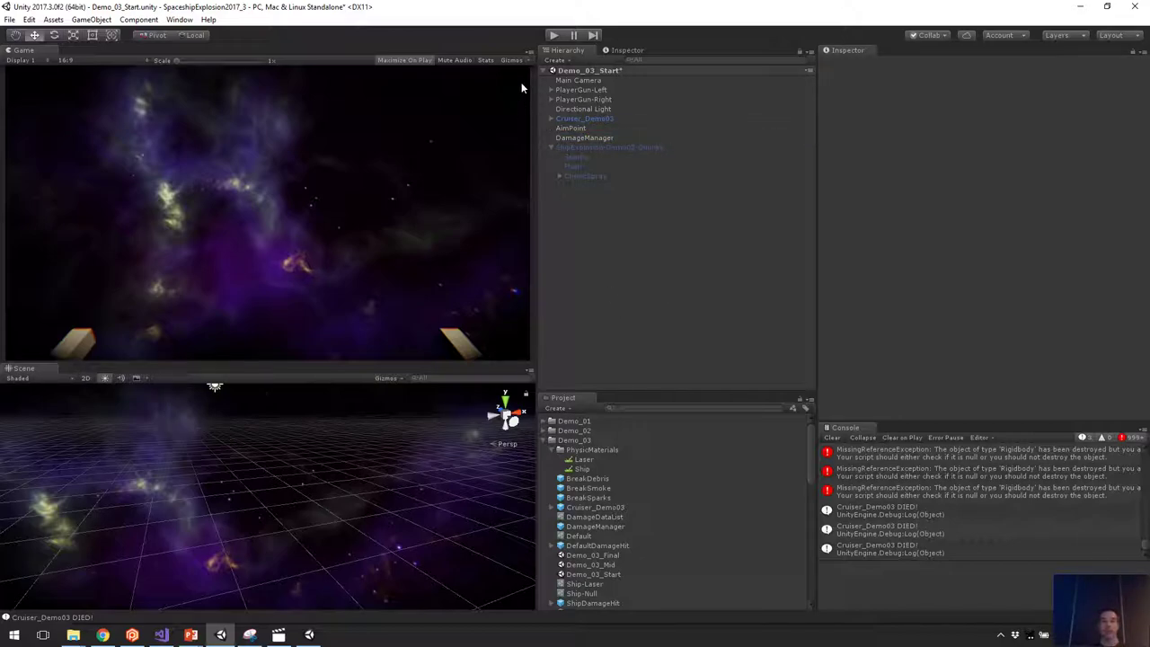
{"action": "left_click", "coordinate": [553, 35]}
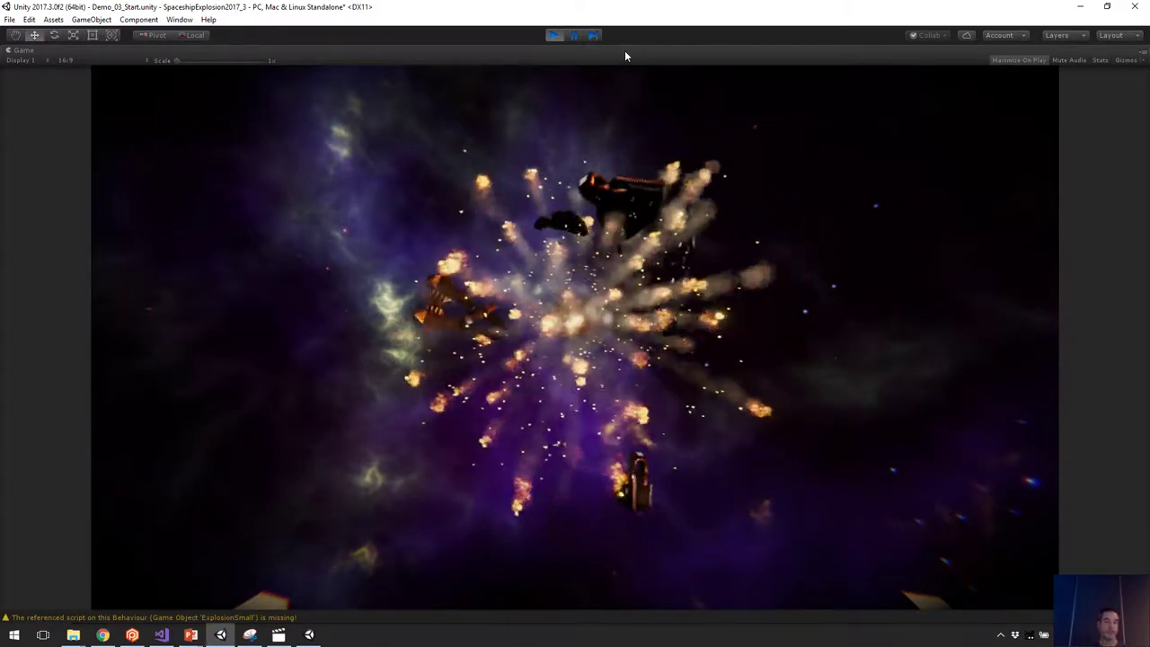
Stop play mode and inspect the Default, Ship-Laser and DamageDataList assets, expanding the list of damage data entries.
{"action": "key", "text": "ctrl+p"}
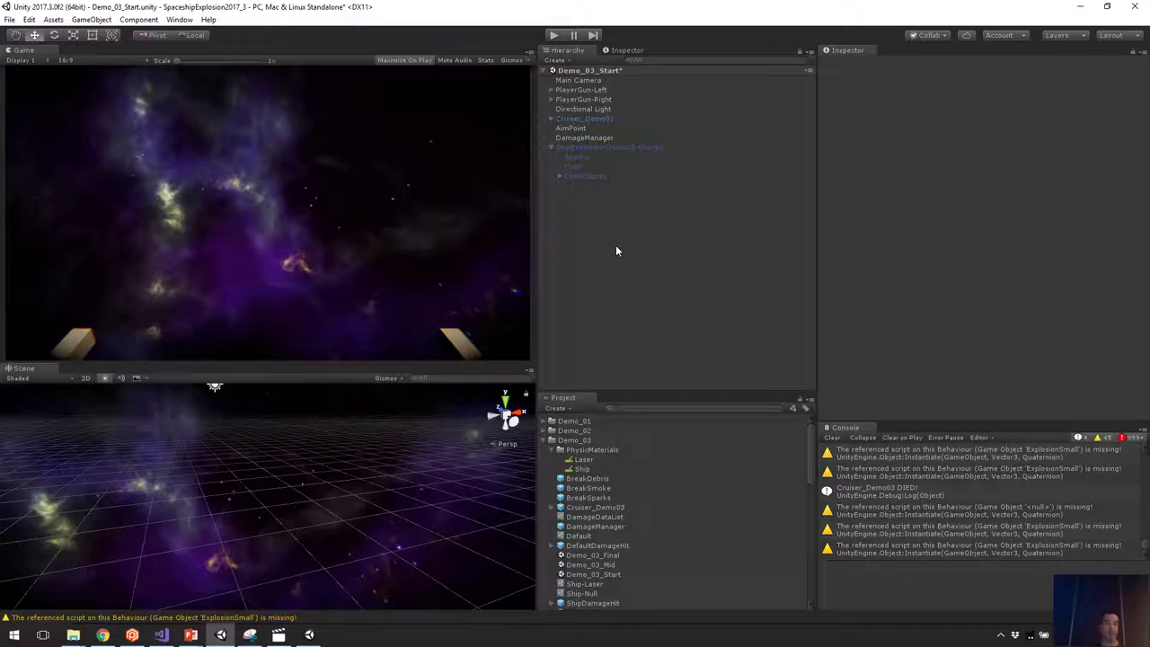
{"action": "left_click", "coordinate": [596, 535]}
{"action": "scroll", "coordinate": [620, 533], "scroll_direction": "down", "scroll_amount": 2}
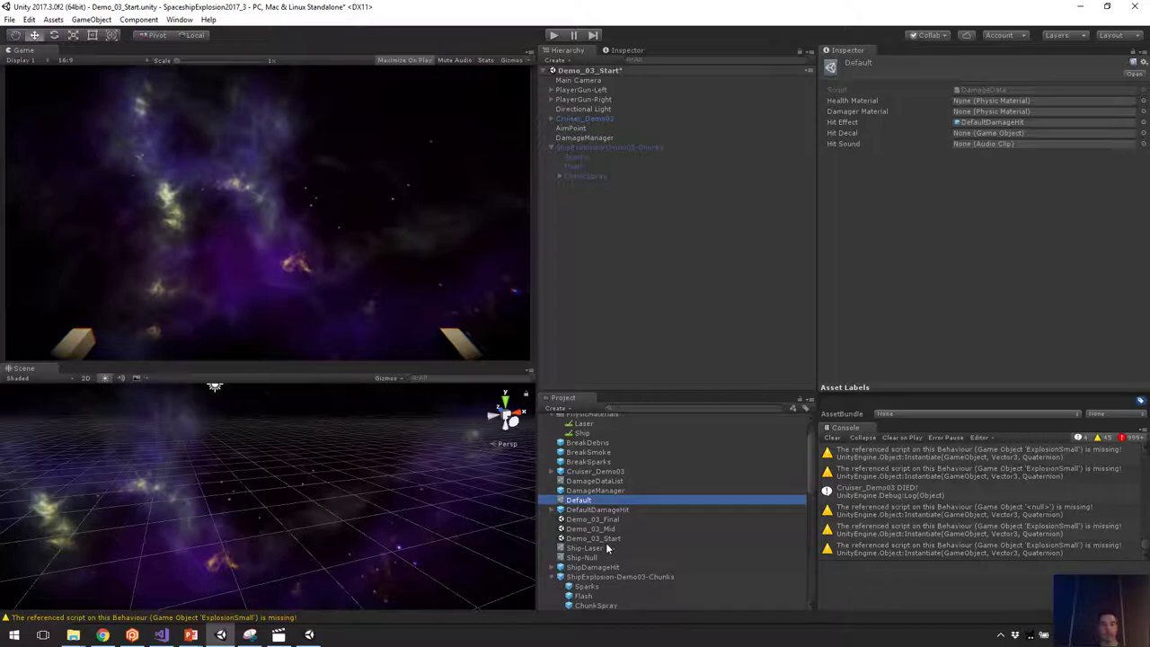
{"action": "left_click", "coordinate": [598, 548]}
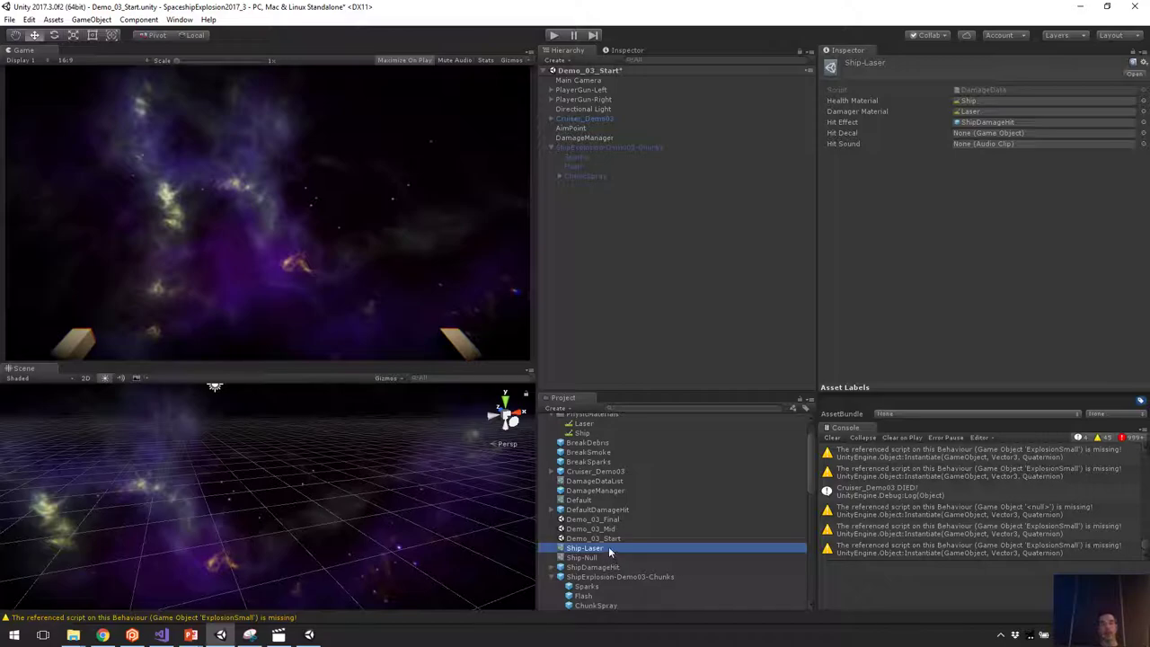
{"action": "left_click", "coordinate": [604, 482]}
{"action": "left_click", "coordinate": [823, 111]}
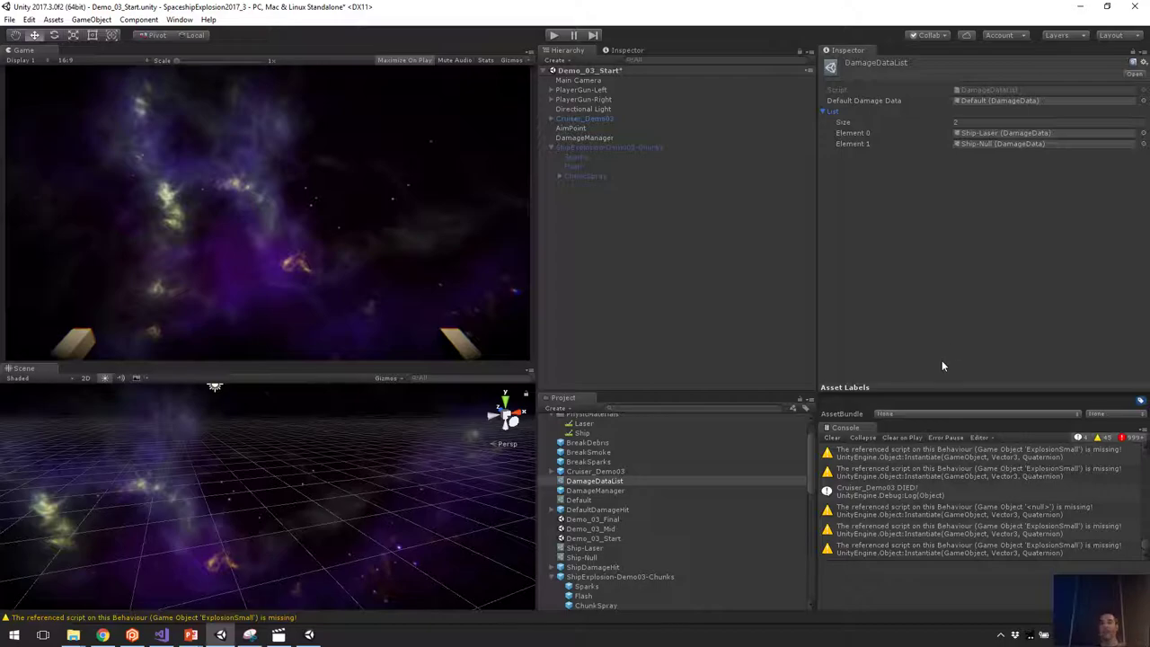
Inspect the DamageManager scene object's Damage Data List reference and look through the Demo_03 assets.
{"action": "left_click", "coordinate": [587, 139]}
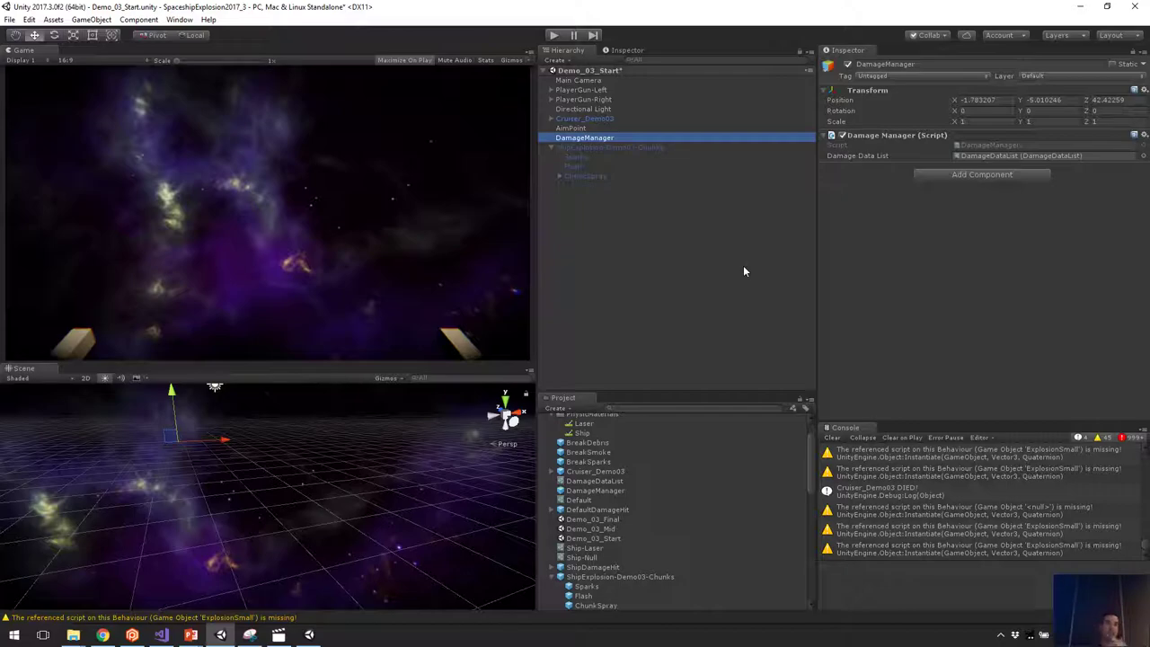
{"action": "left_click", "coordinate": [737, 274]}
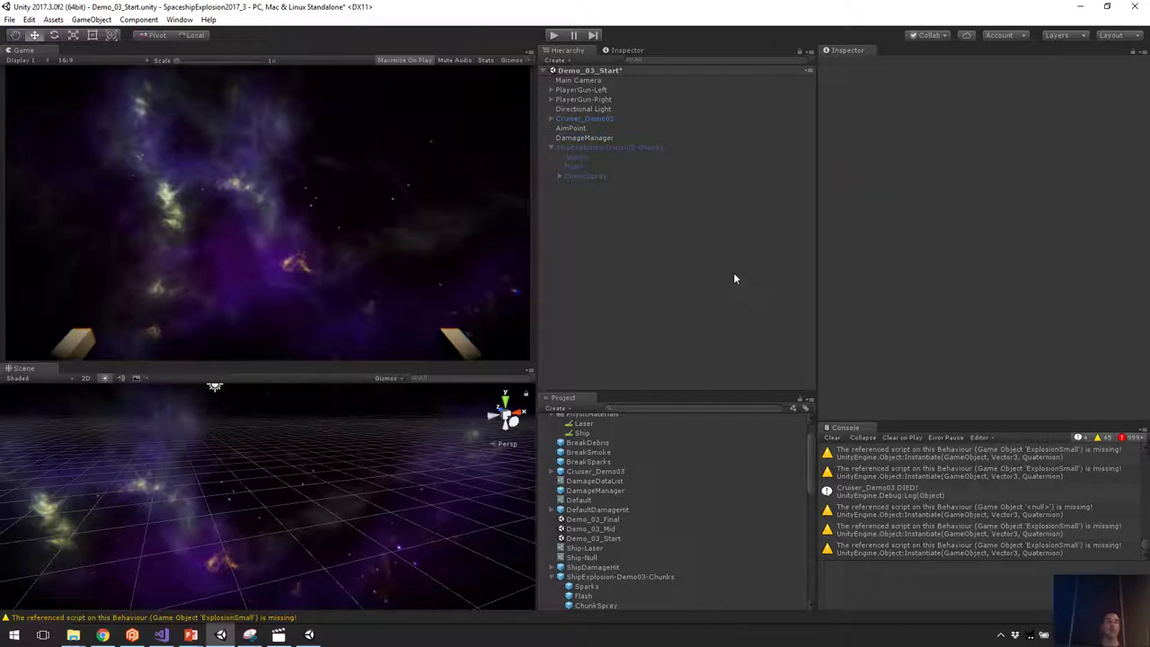
{"action": "left_click", "coordinate": [611, 138]}
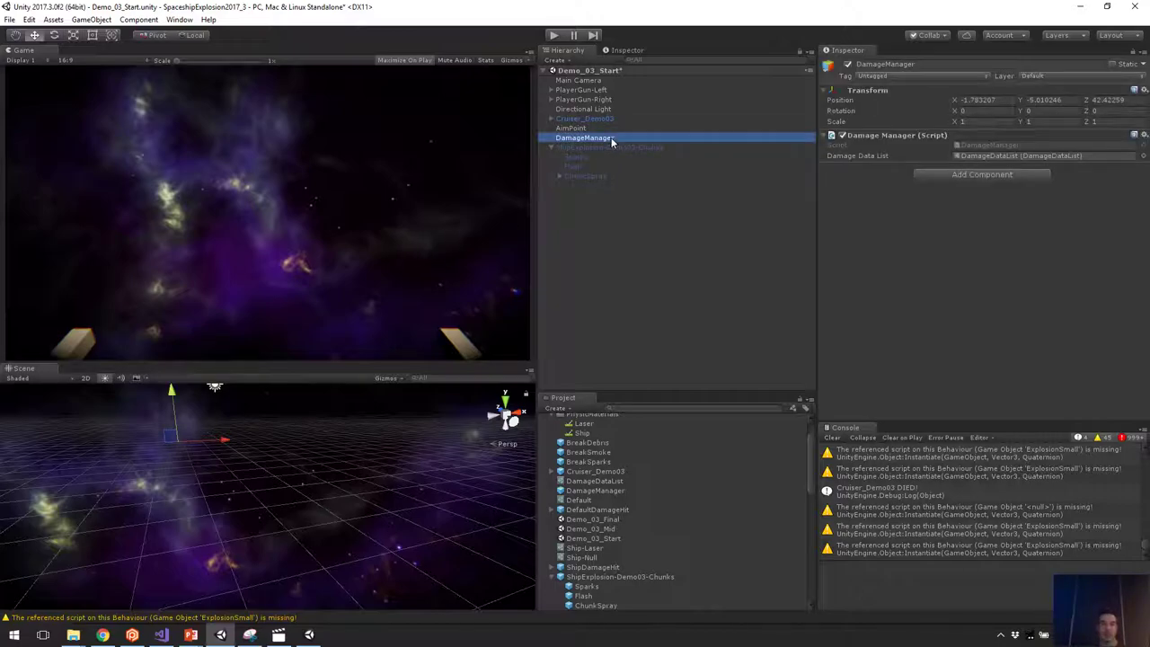
{"action": "left_click", "coordinate": [696, 261]}
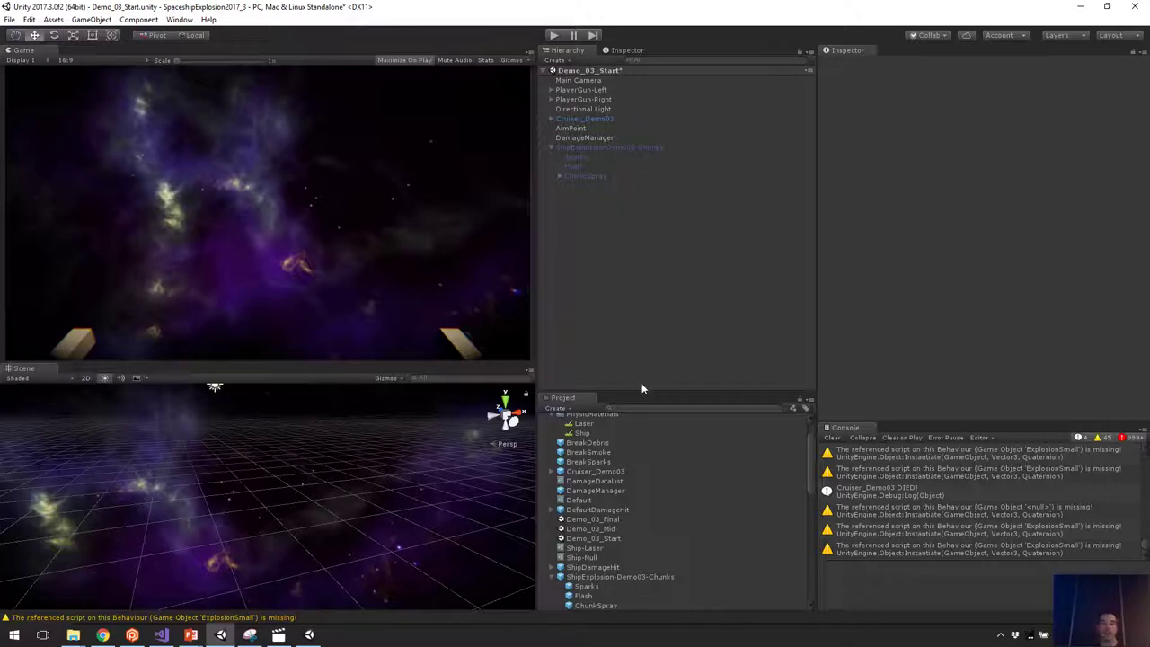
{"action": "scroll", "coordinate": [599, 547], "scroll_direction": "up", "scroll_amount": 3}
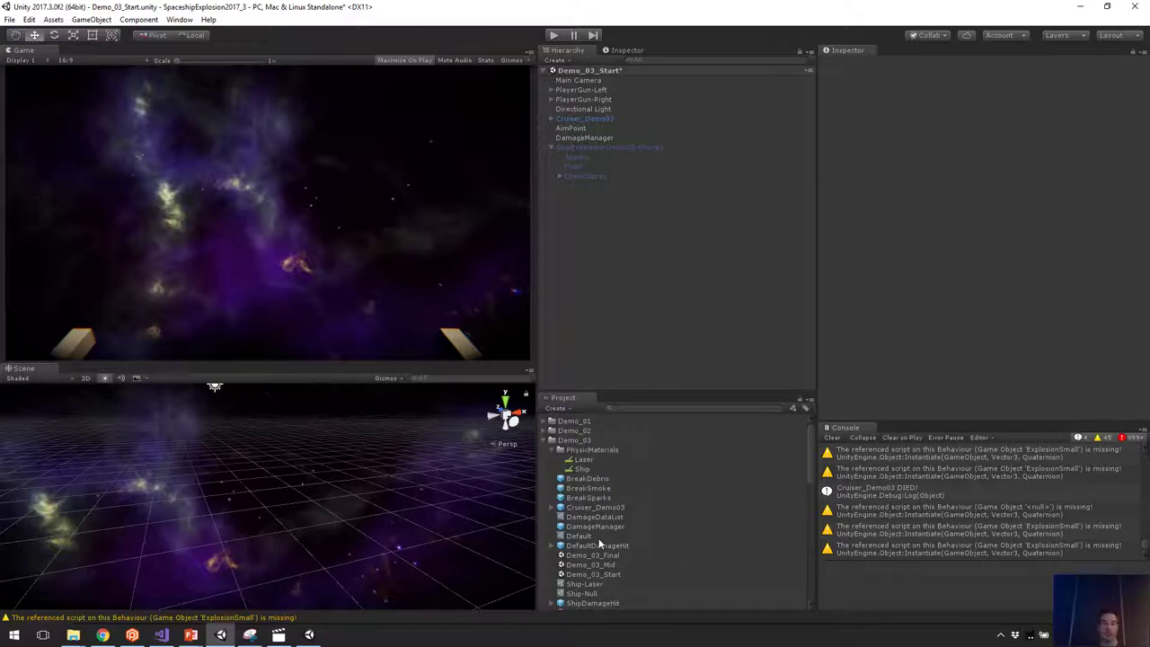
{"action": "scroll", "coordinate": [611, 530], "scroll_direction": "down", "scroll_amount": 4}
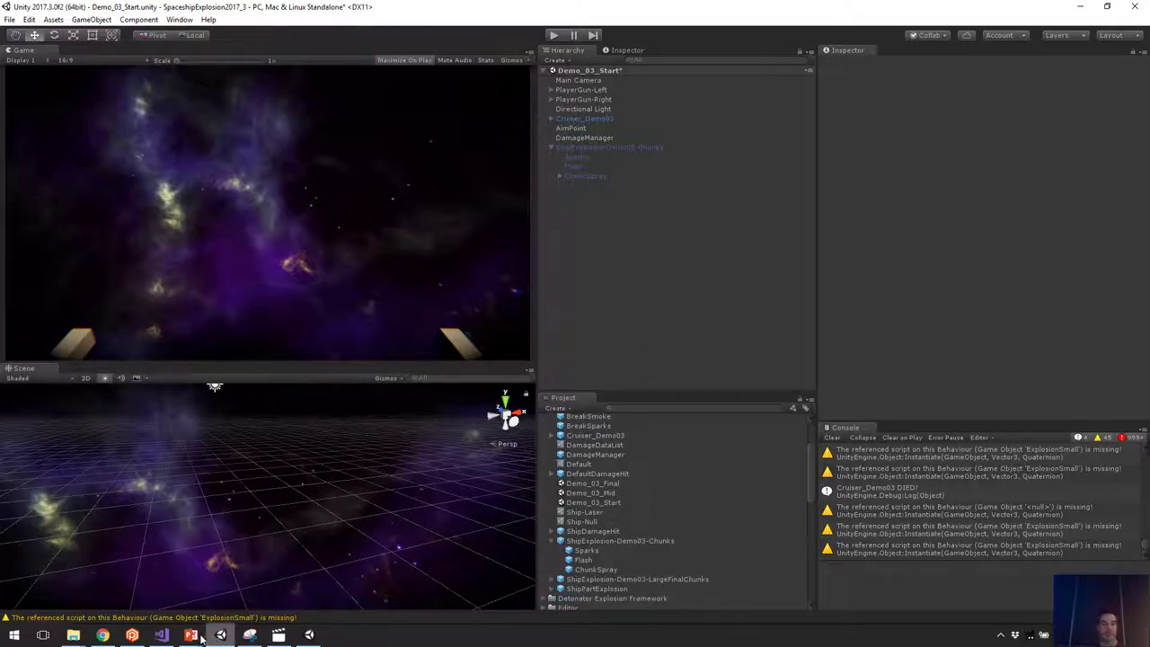
Switch to Visual Studio and open the Health.cs script.
{"action": "left_click", "coordinate": [161, 634]}
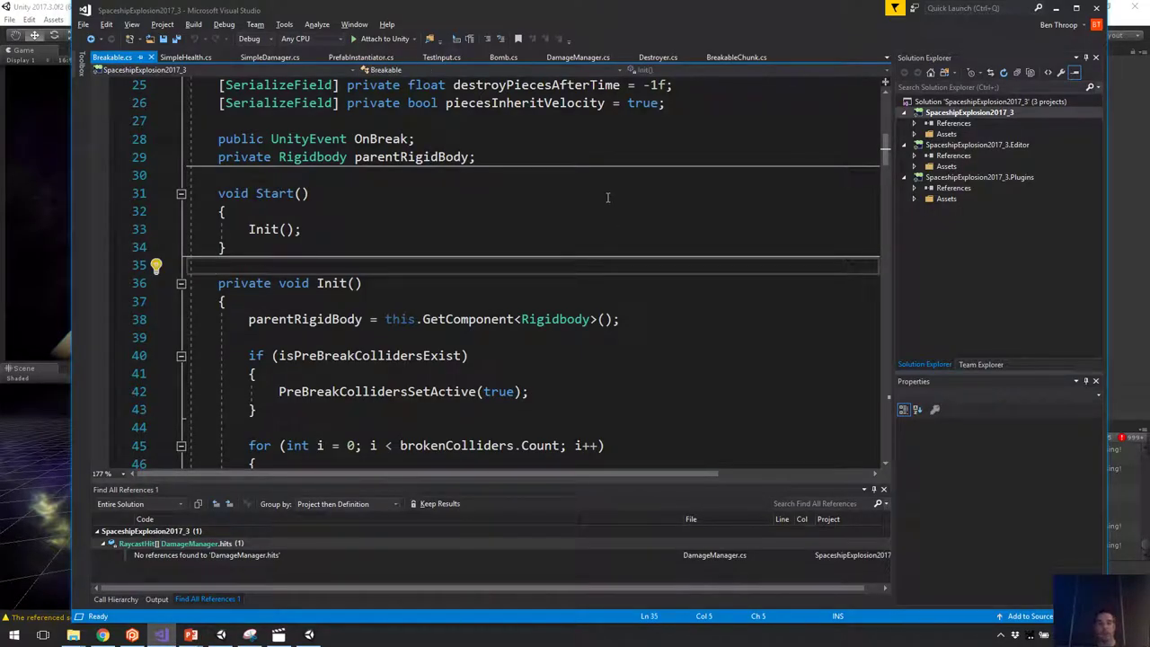
{"action": "key", "text": "ctrl+t"}
{"action": "type", "text": "Health"}
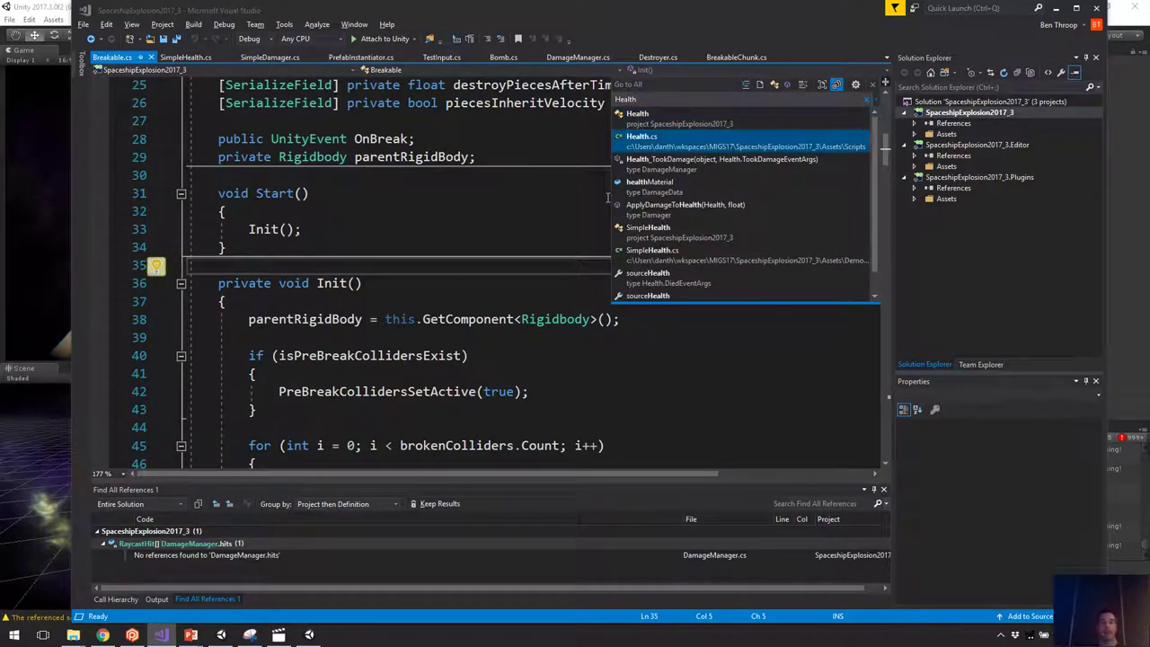
{"action": "key", "text": "Return"}
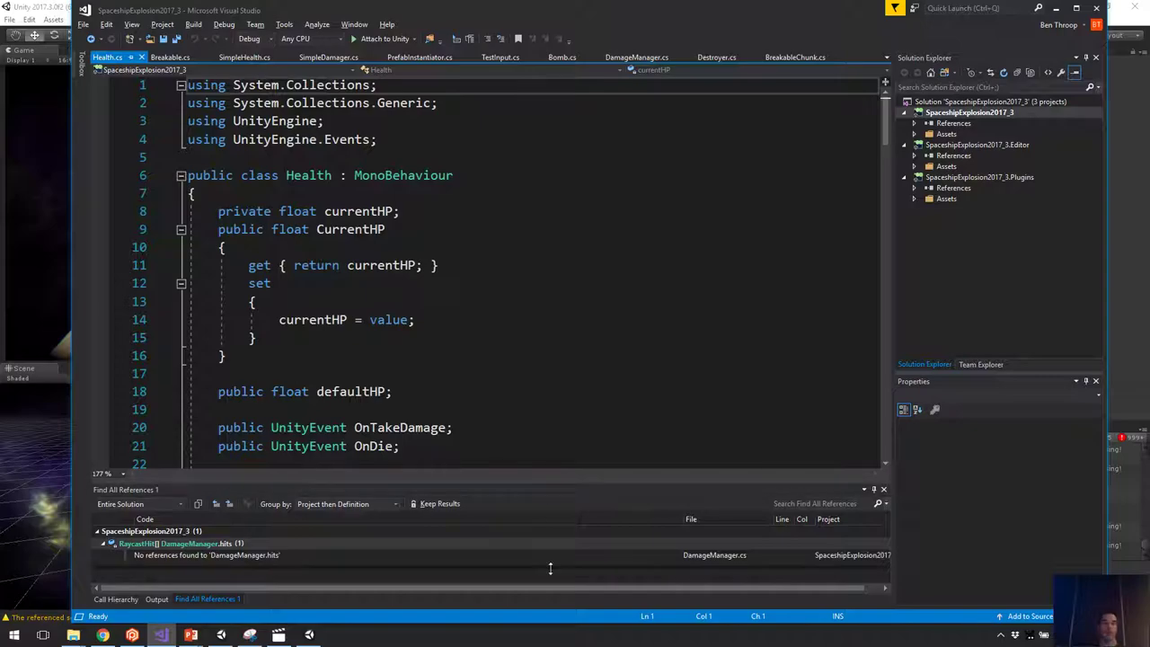
{"action": "left_click", "coordinate": [531, 286]}
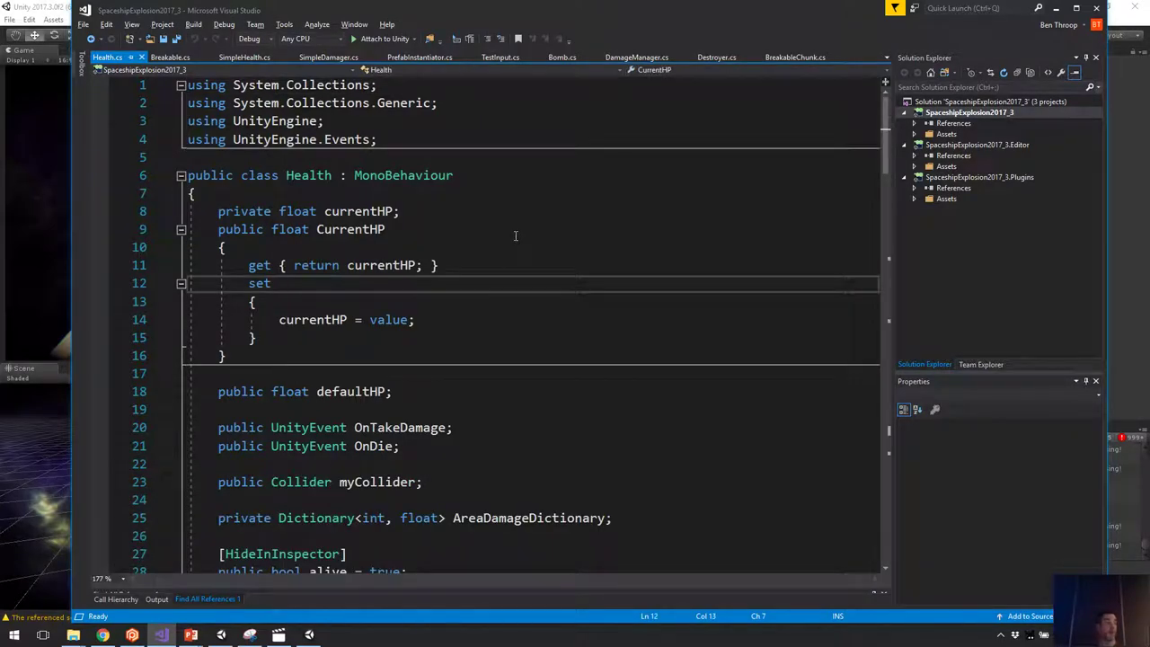
Examine the TakeDamage method in Health.cs, highlighting the block that fills in TookDamageEventArgs before OnTookDamage is called.
{"action": "scroll", "coordinate": [515, 235], "scroll_direction": "down", "scroll_amount": 10}
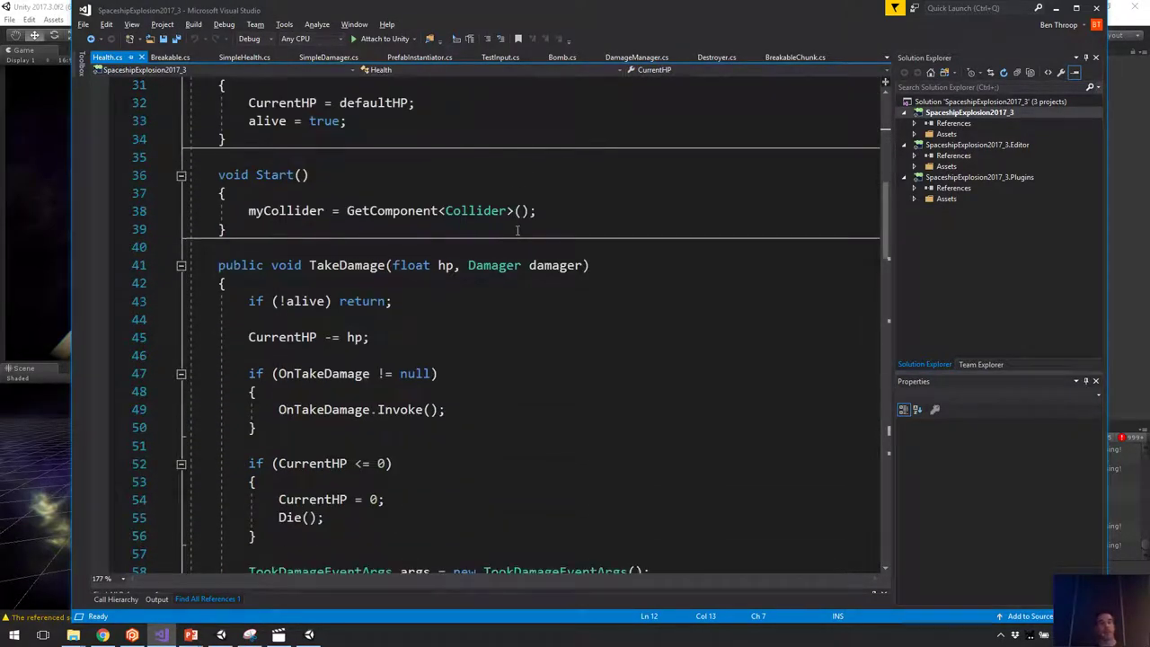
{"action": "scroll", "coordinate": [515, 231], "scroll_direction": "down", "scroll_amount": 10}
{"action": "scroll", "coordinate": [520, 231], "scroll_direction": "up", "scroll_amount": 3}
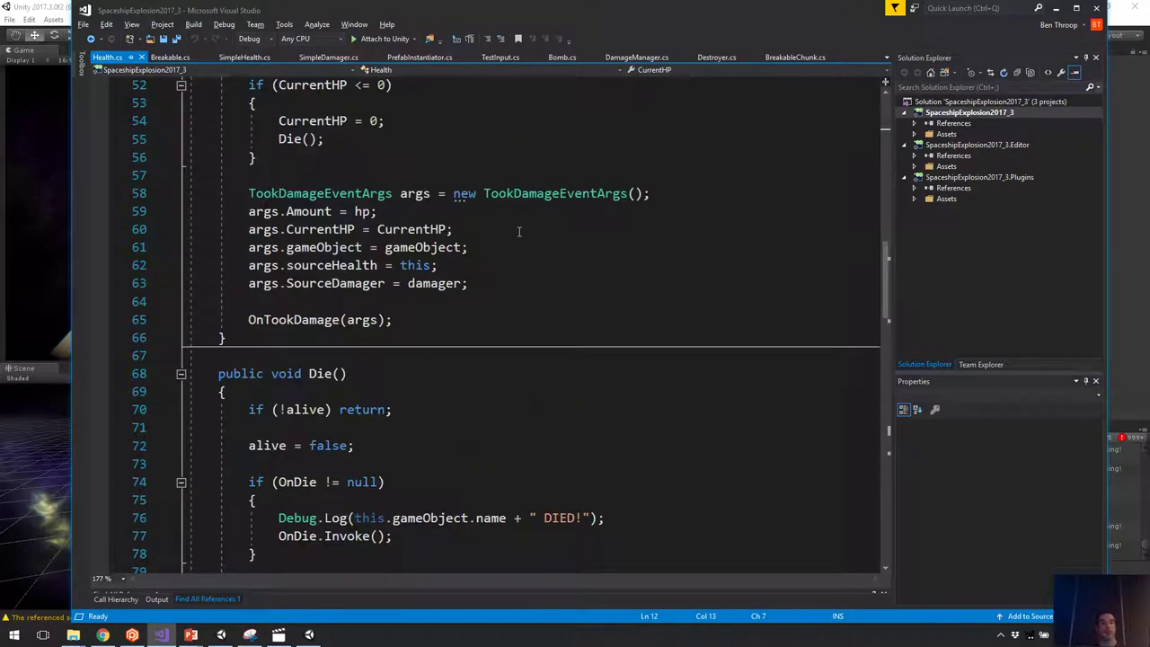
{"action": "left_click_drag", "start_coordinate": [248, 193], "coordinate": [479, 317]}
{"action": "left_click", "coordinate": [478, 315]}
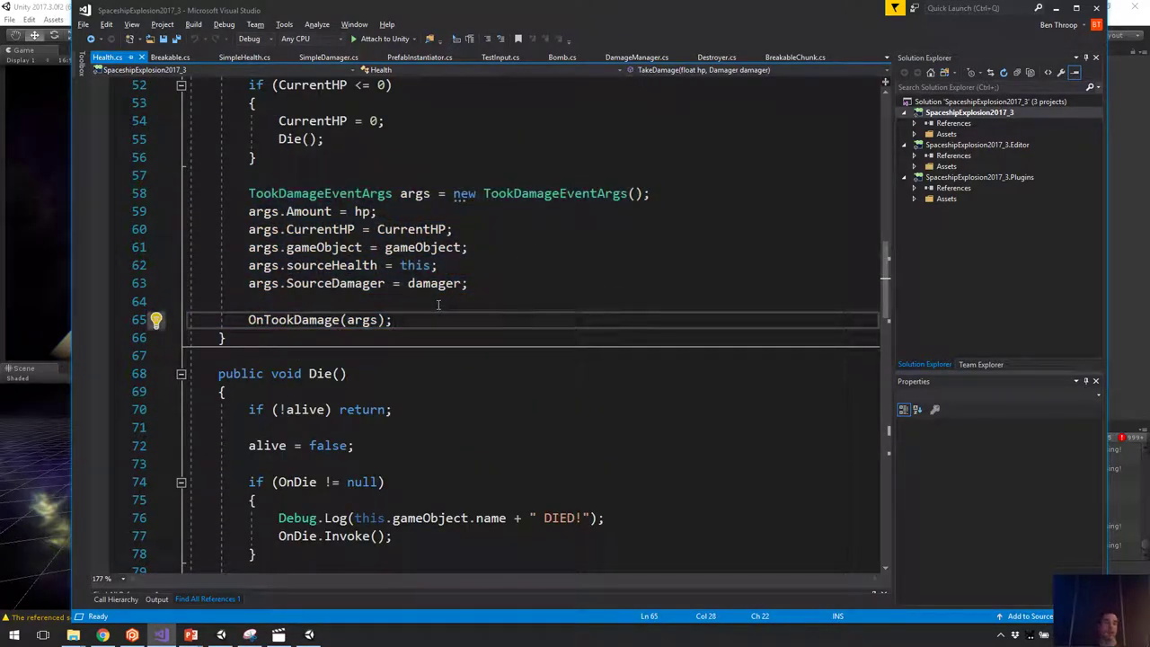
{"action": "left_click", "coordinate": [472, 284]}
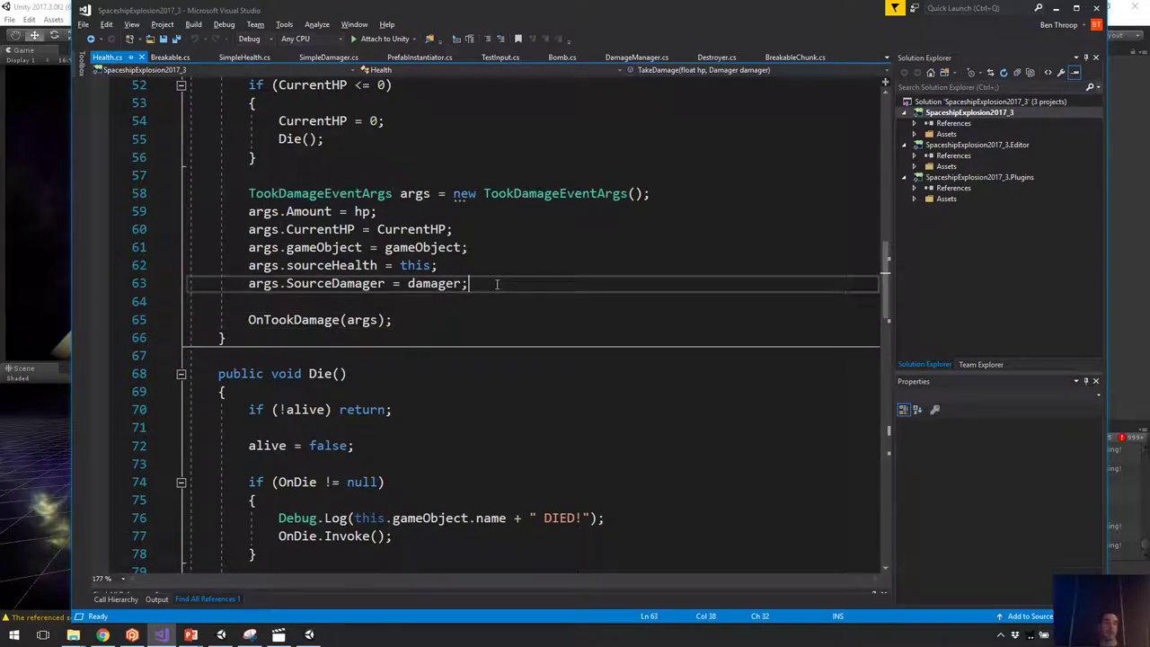
{"action": "left_click_drag", "start_coordinate": [249, 193], "coordinate": [539, 299]}
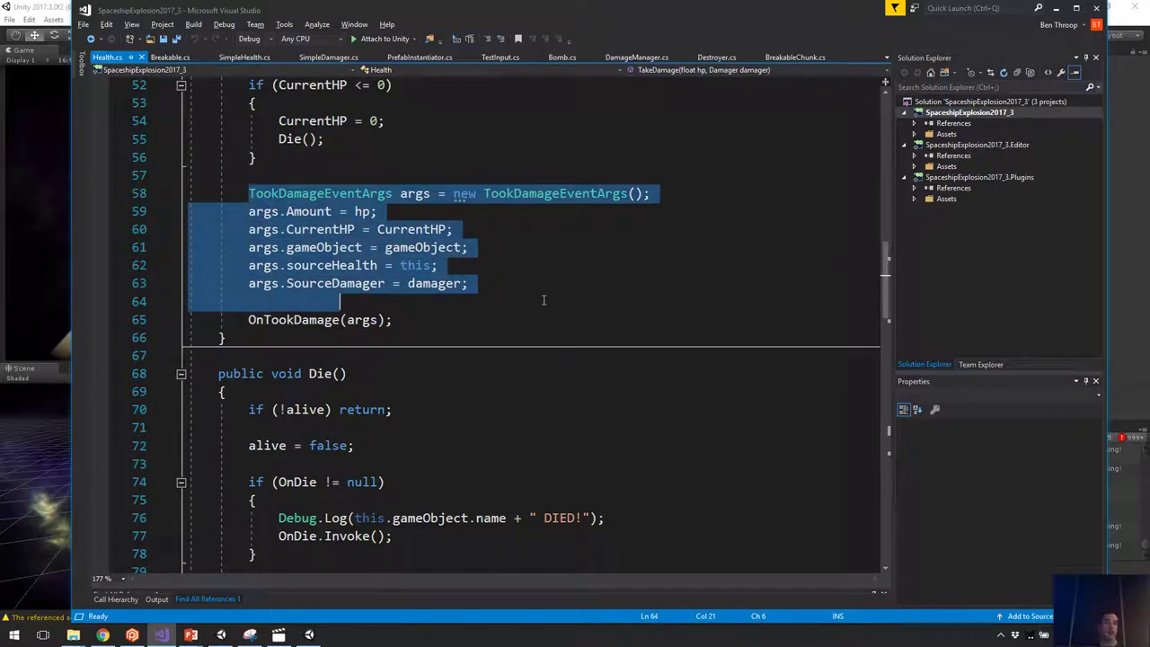
{"action": "scroll", "coordinate": [531, 296], "scroll_direction": "up", "scroll_amount": 3}
{"action": "scroll", "coordinate": [505, 320], "scroll_direction": "down", "scroll_amount": 2}
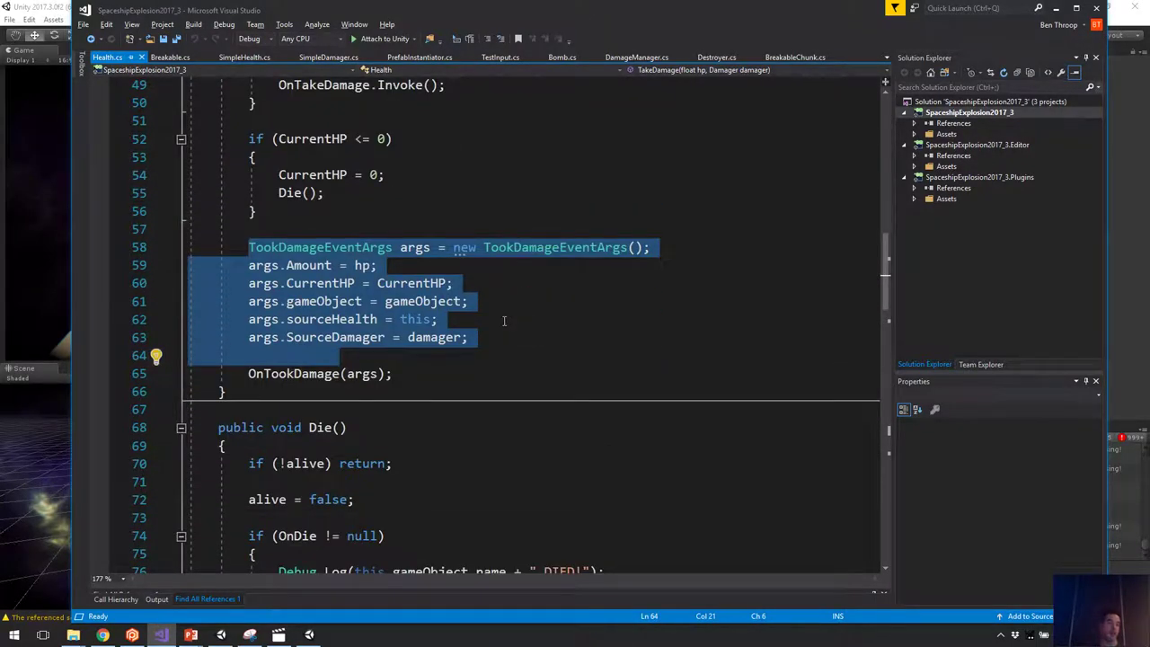
Examine the static TookDamage event, the OnTookDamage method and the TookDamageEventArgs class in Health.cs.
{"action": "scroll", "coordinate": [501, 321], "scroll_direction": "down", "scroll_amount": 12}
{"action": "scroll", "coordinate": [502, 321], "scroll_direction": "down", "scroll_amount": 3}
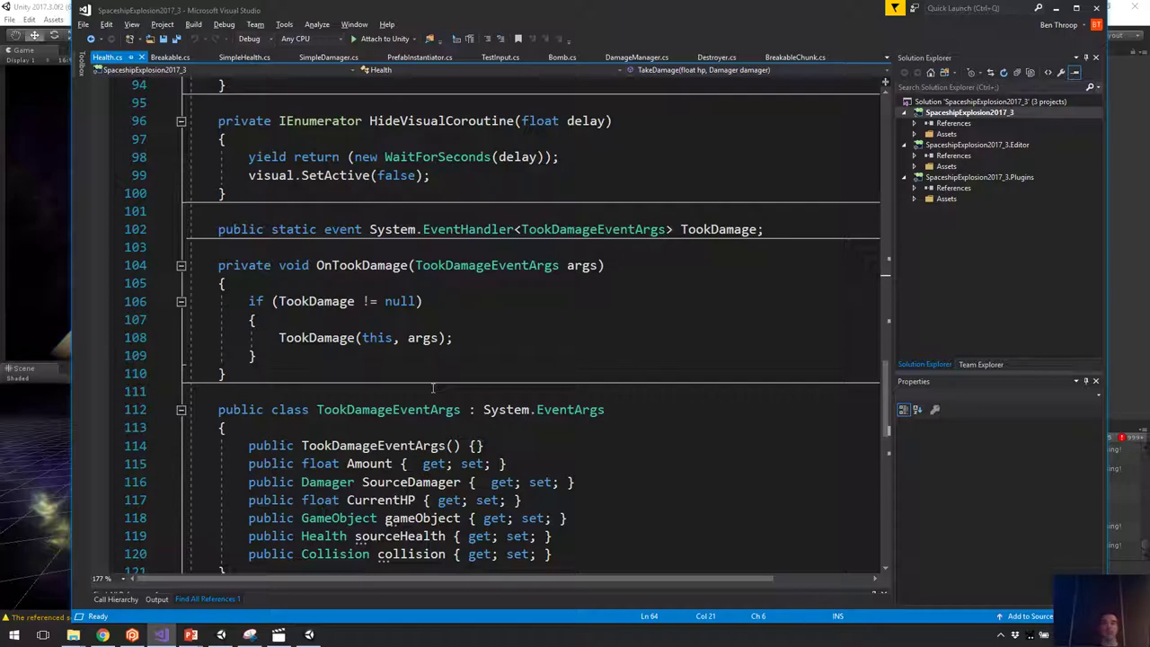
{"action": "left_click", "coordinate": [480, 380]}
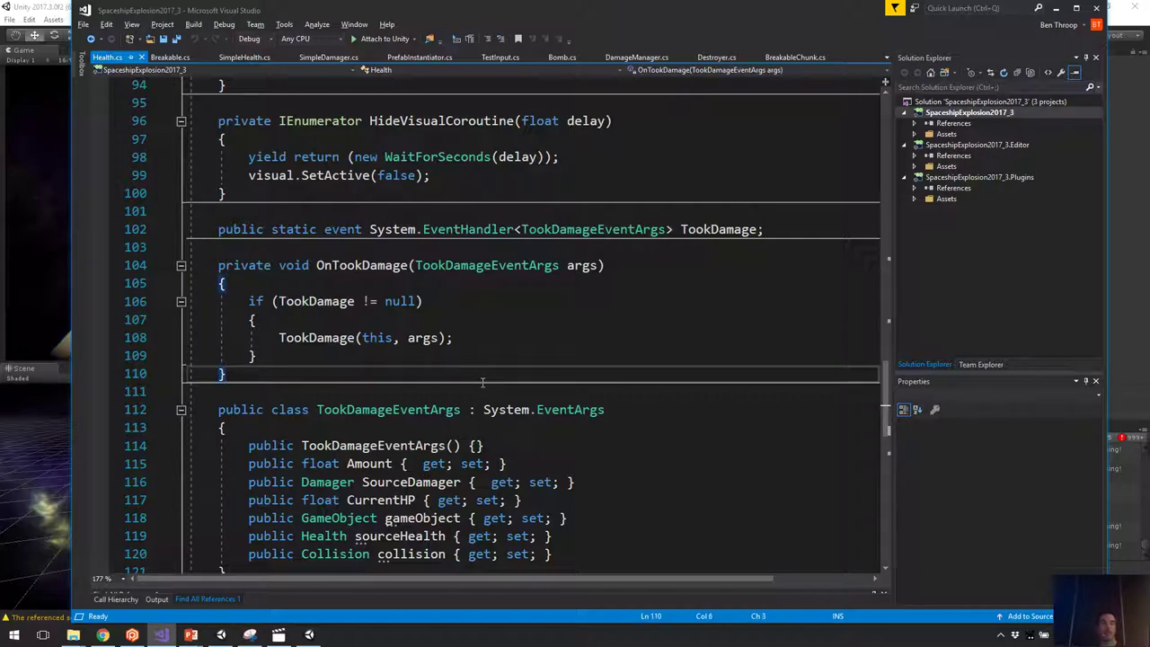
{"action": "scroll", "coordinate": [483, 383], "scroll_direction": "down", "scroll_amount": 1}
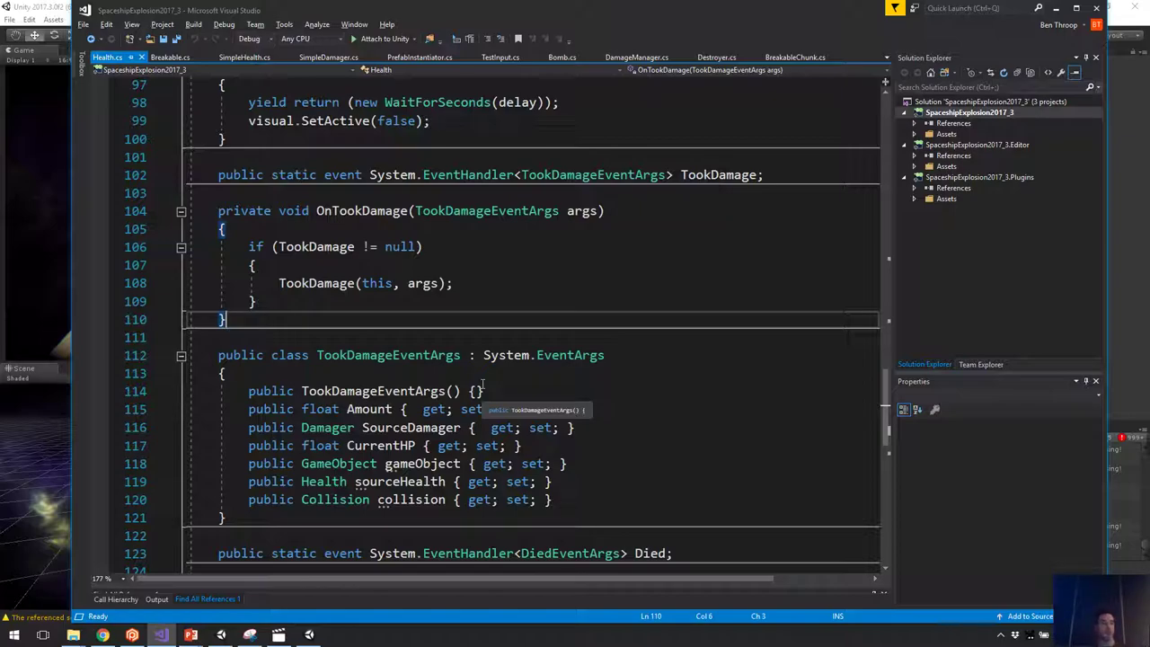
{"action": "left_click", "coordinate": [500, 361]}
{"action": "scroll", "coordinate": [500, 360], "scroll_direction": "down", "scroll_amount": 3}
Switch back to Unity and open the Demo_03_Final scene.
{"action": "key", "text": "alt+Tab"}
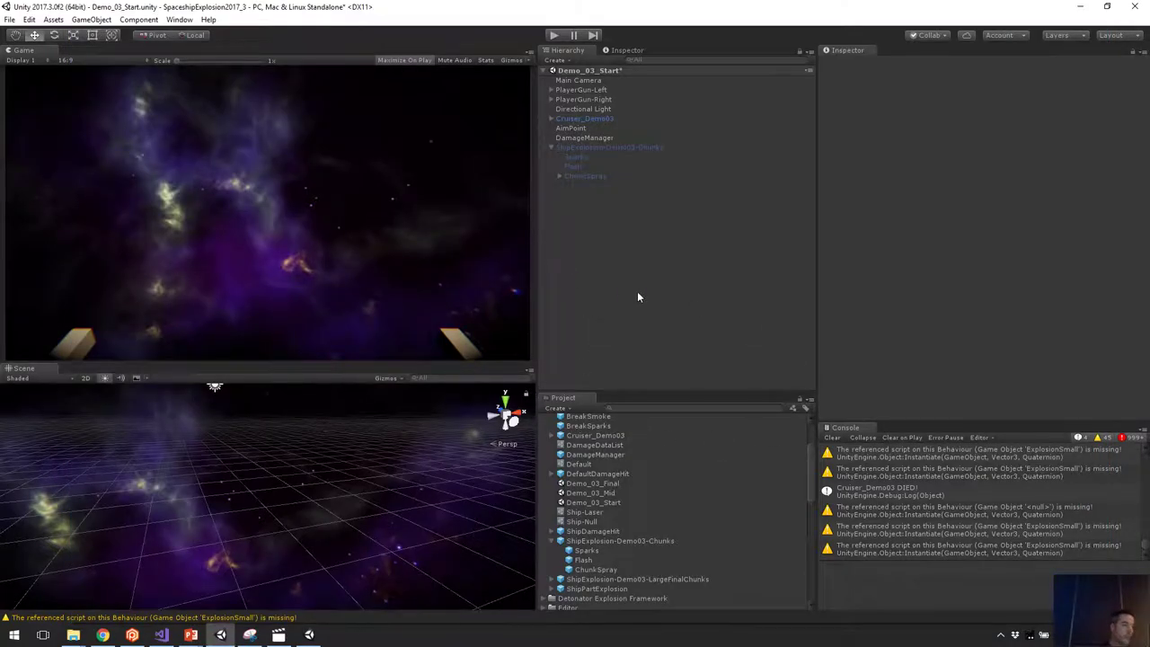
{"action": "double_click", "coordinate": [597, 483]}
{"action": "left_click", "coordinate": [597, 342]}
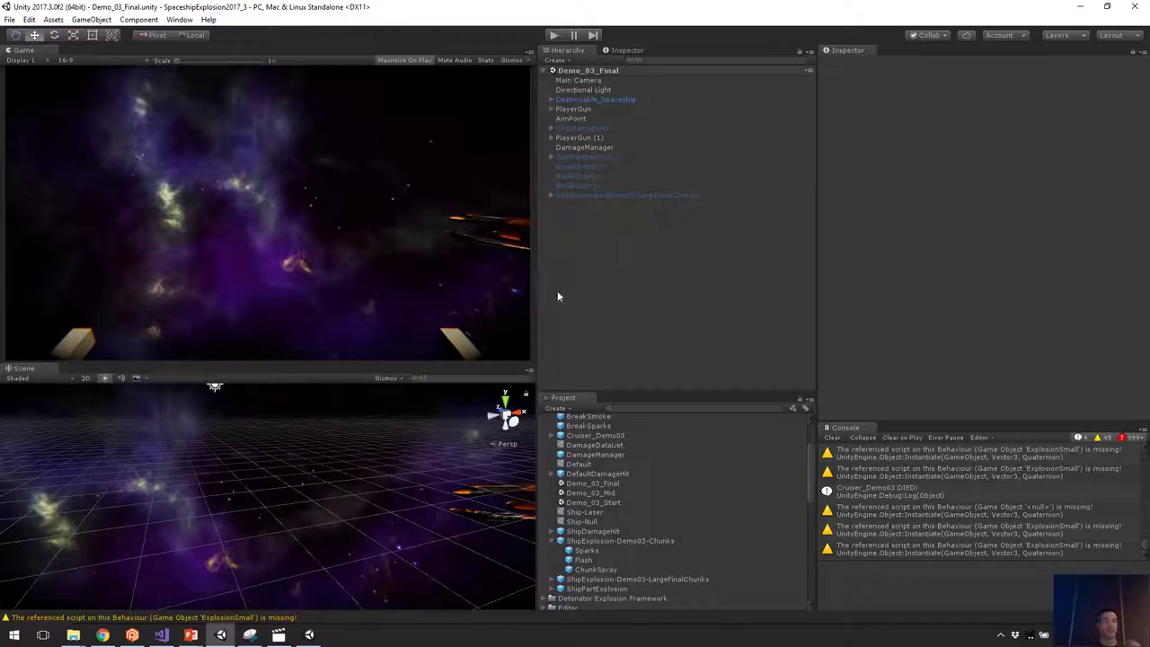
Play-test the Demo_03_Final ship destruction twice, pausing the second run during the explosion.
{"action": "left_click", "coordinate": [556, 35]}
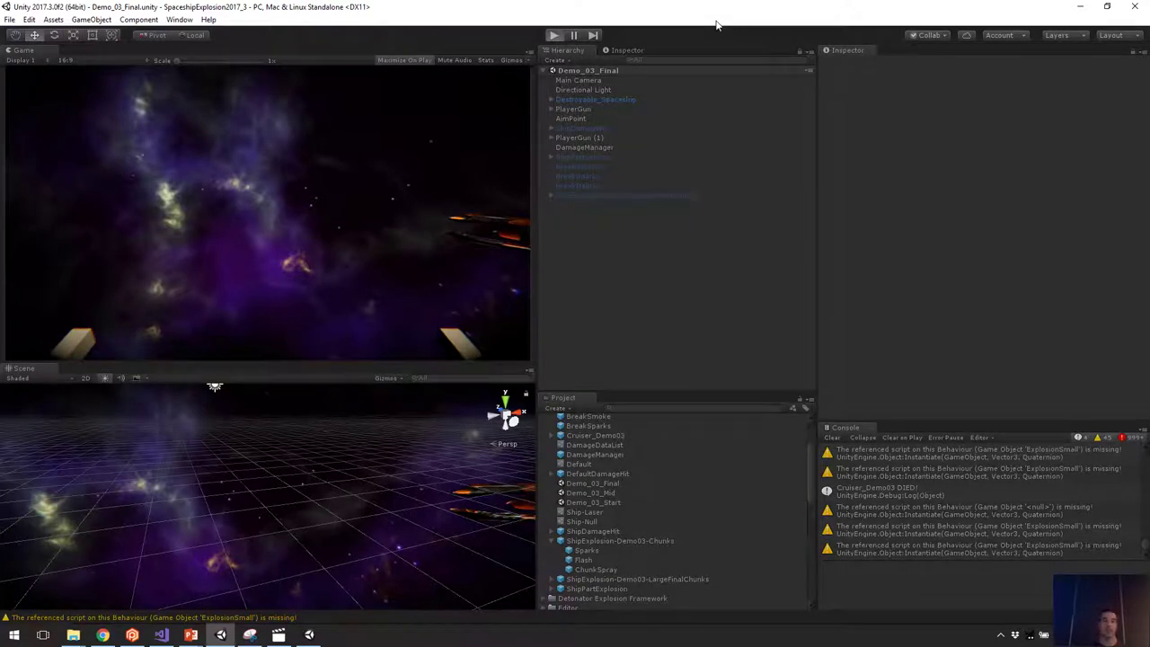
{"action": "key", "text": "ctrl+p"}
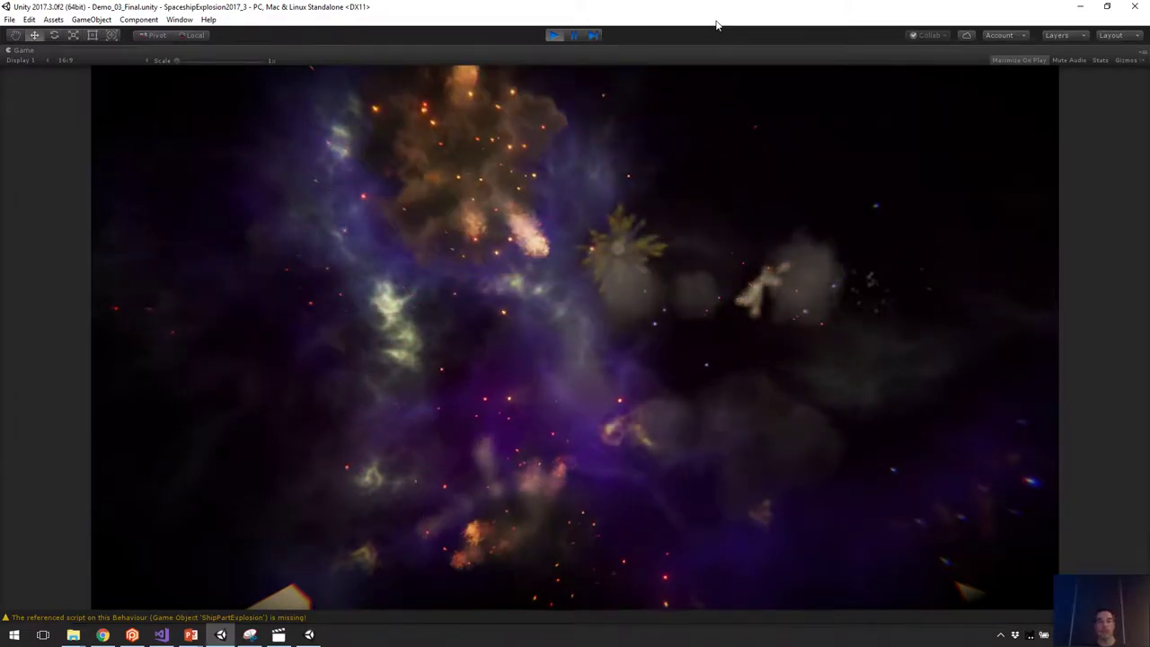
{"action": "key", "text": "ctrl+p"}
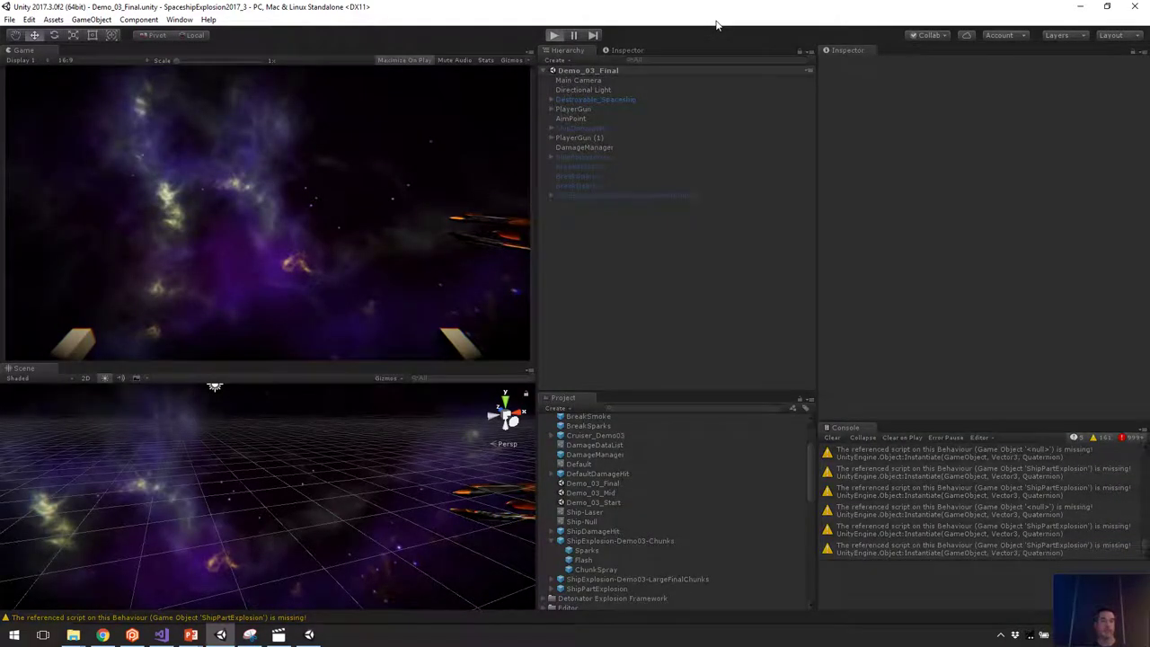
{"action": "key", "text": "ctrl+p"}
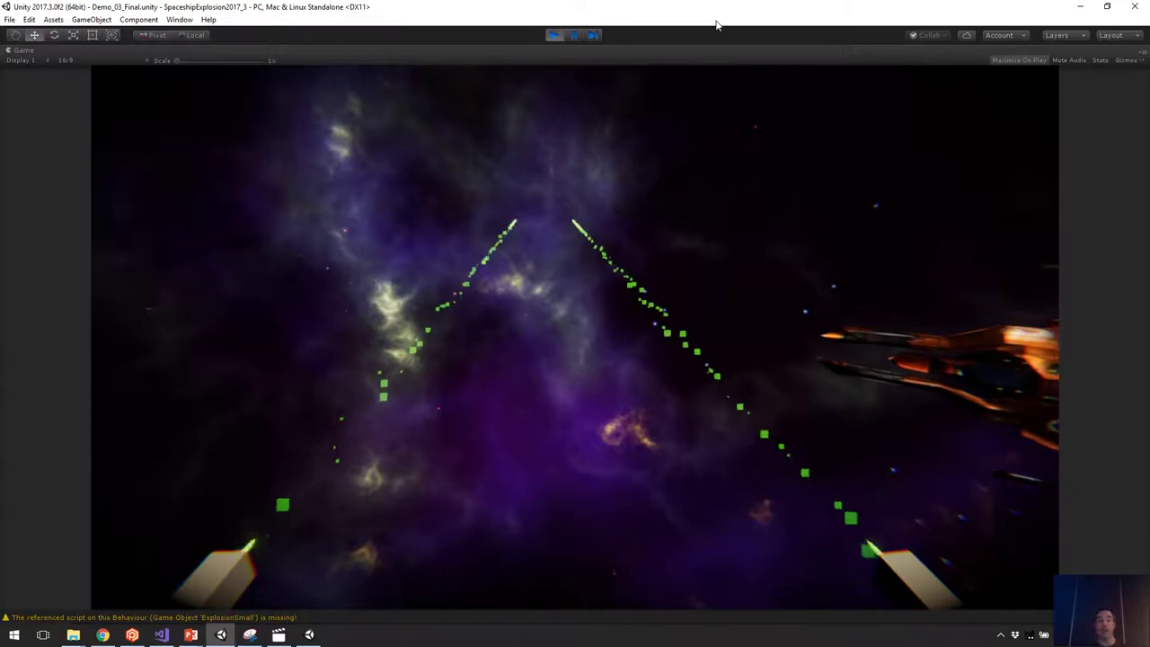
{"action": "key", "text": "shift+space"}
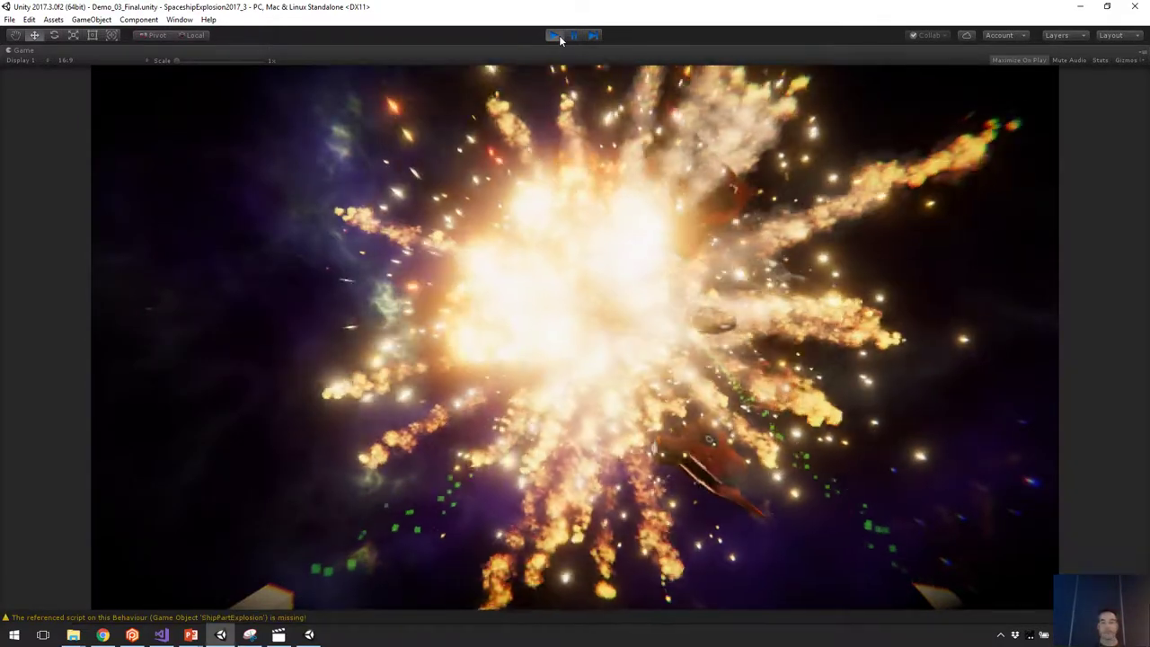
{"action": "key", "text": "shift+space"}
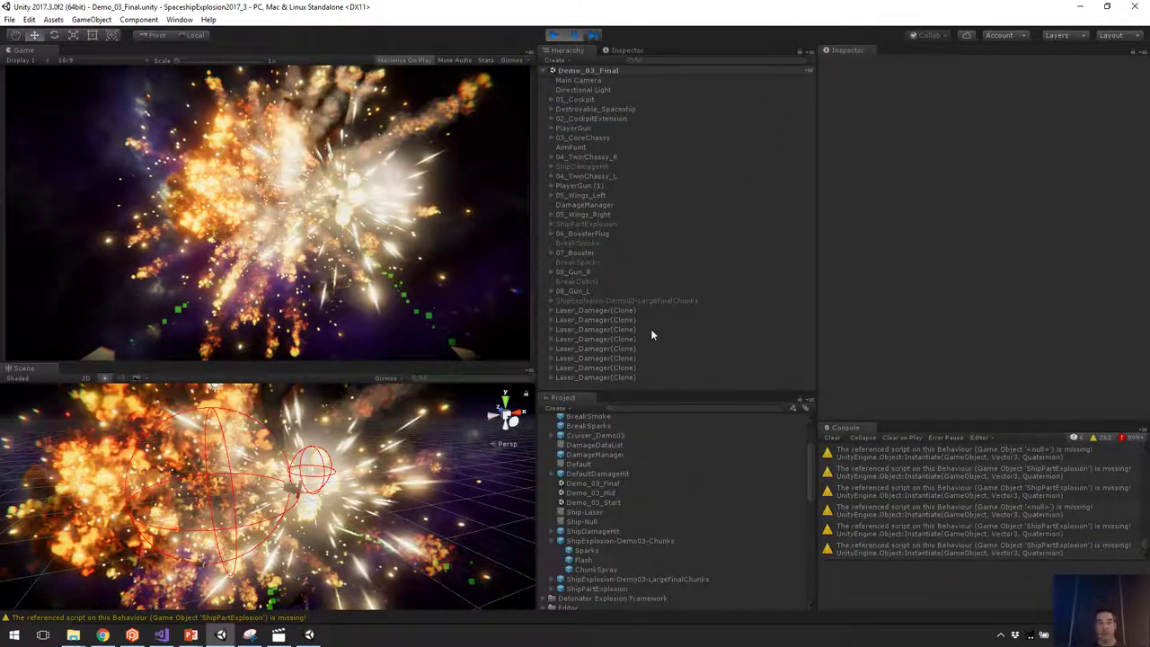
Examine the Breakable Chunk effects on 04_TwinChassy_R, locate its ShipPartExplosion death effect, and resume the run briefly before pausing again.
{"action": "left_click", "coordinate": [584, 157]}
{"action": "scroll", "coordinate": [885, 220], "scroll_direction": "down", "scroll_amount": 5}
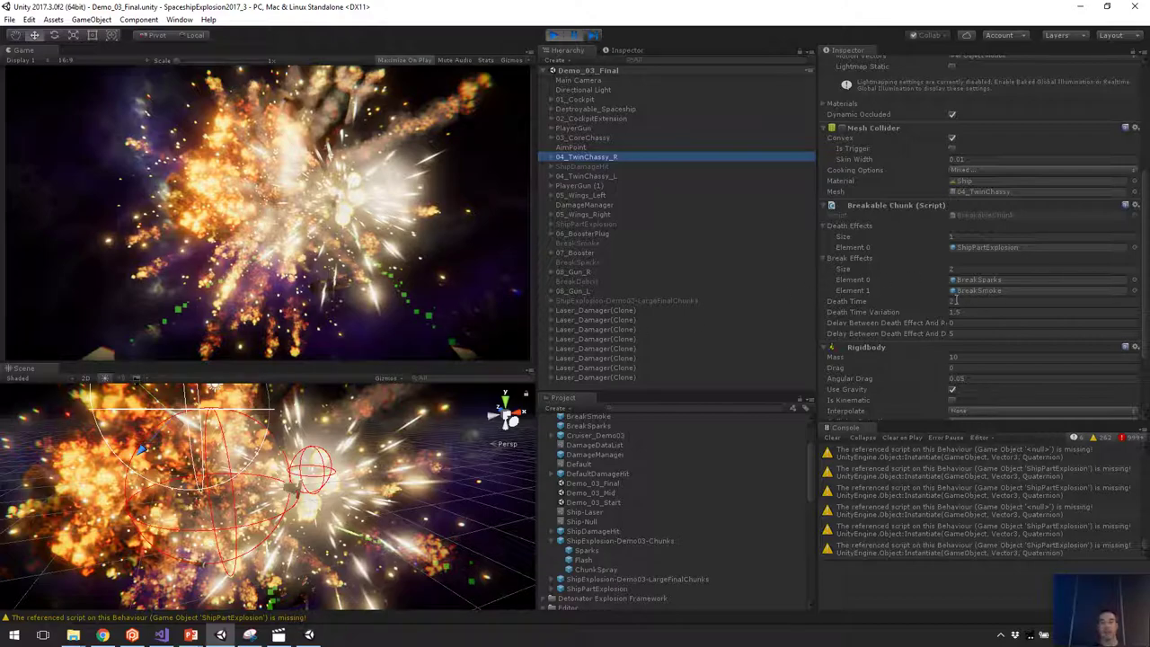
{"action": "left_click", "coordinate": [985, 247]}
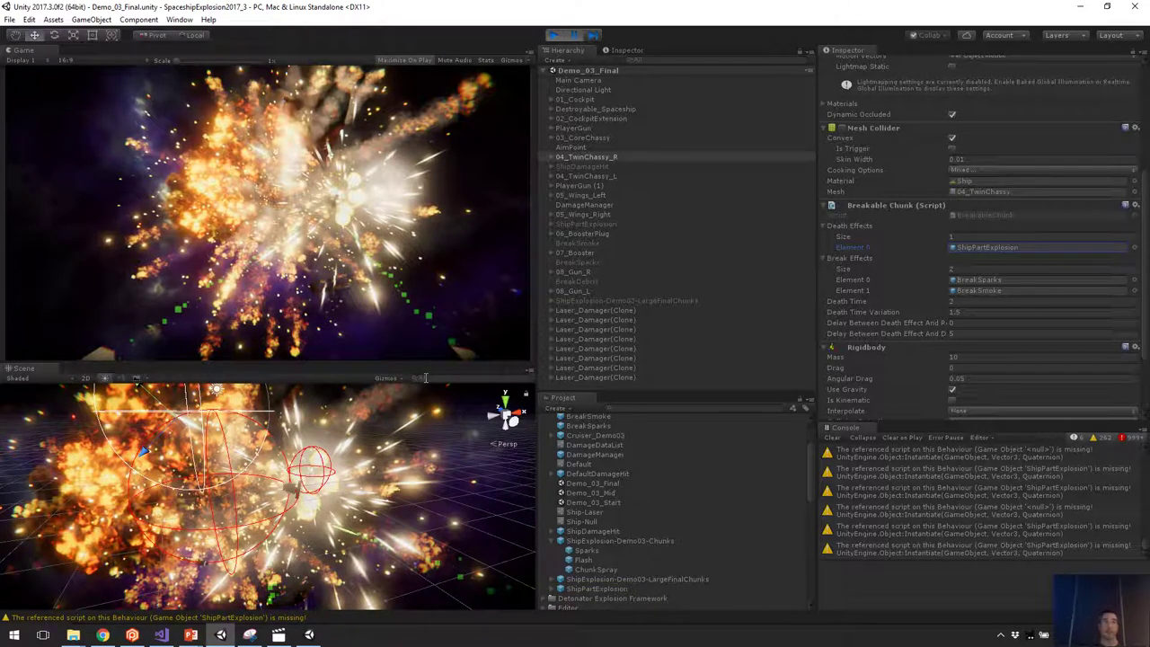
{"action": "left_click", "coordinate": [580, 36]}
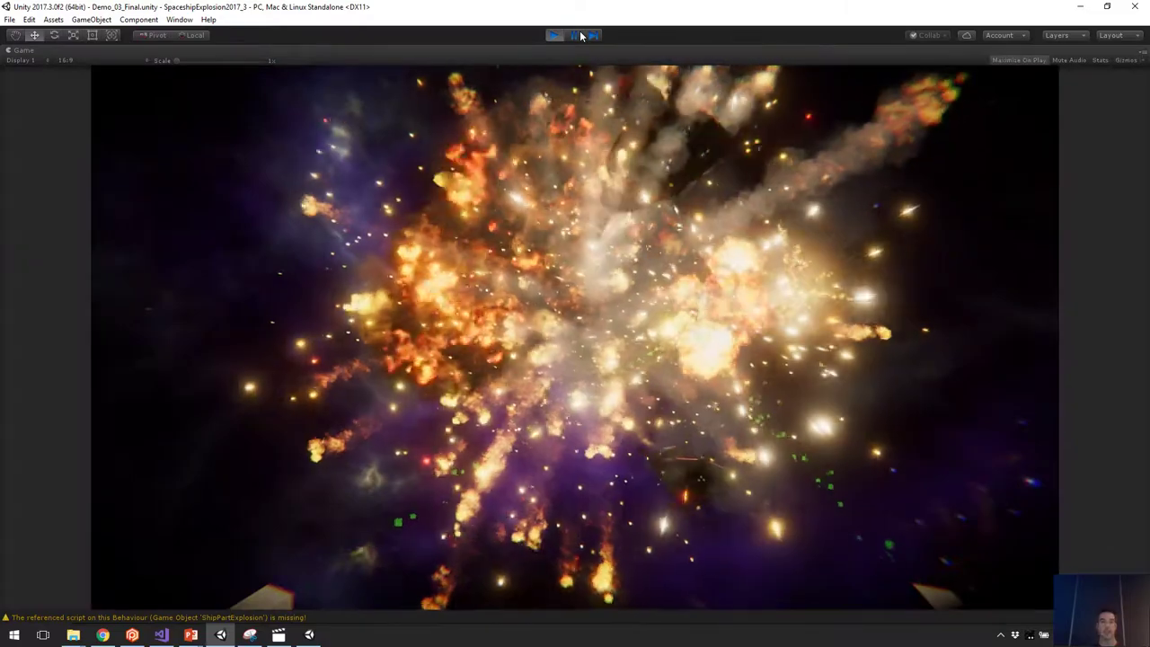
{"action": "left_click", "coordinate": [580, 36]}
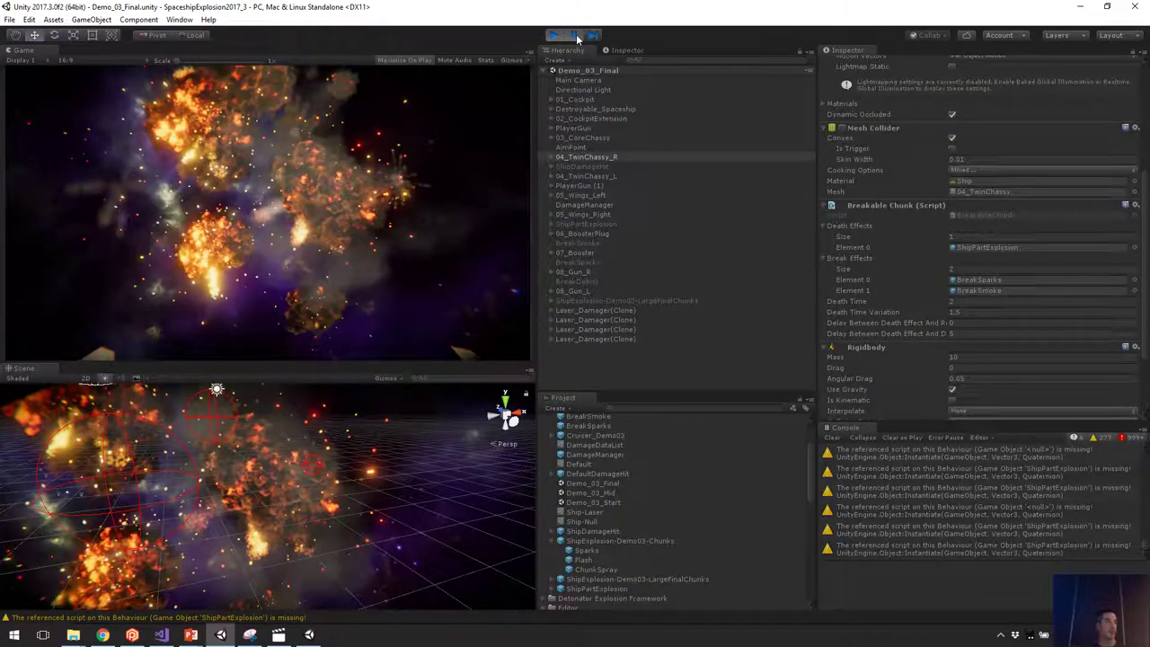
Resume and end the paused run, replay the Demo_03_Final ship destruction, pause it during the explosion, and stop play mode.
{"action": "left_click", "coordinate": [577, 37]}
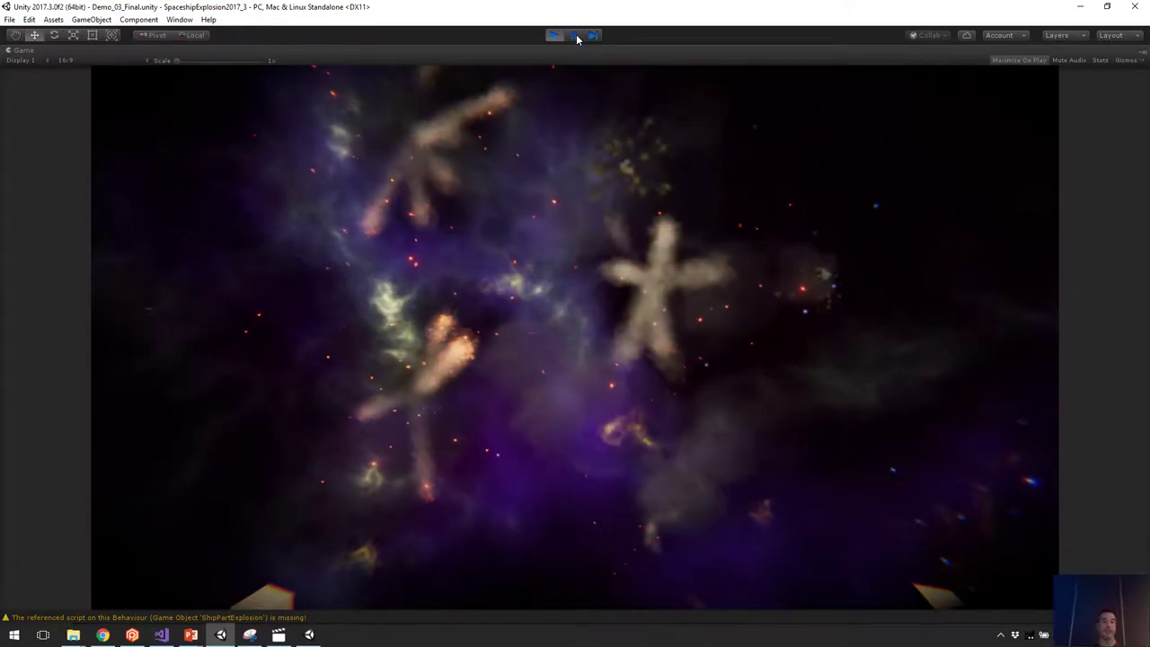
{"action": "left_click", "coordinate": [577, 37]}
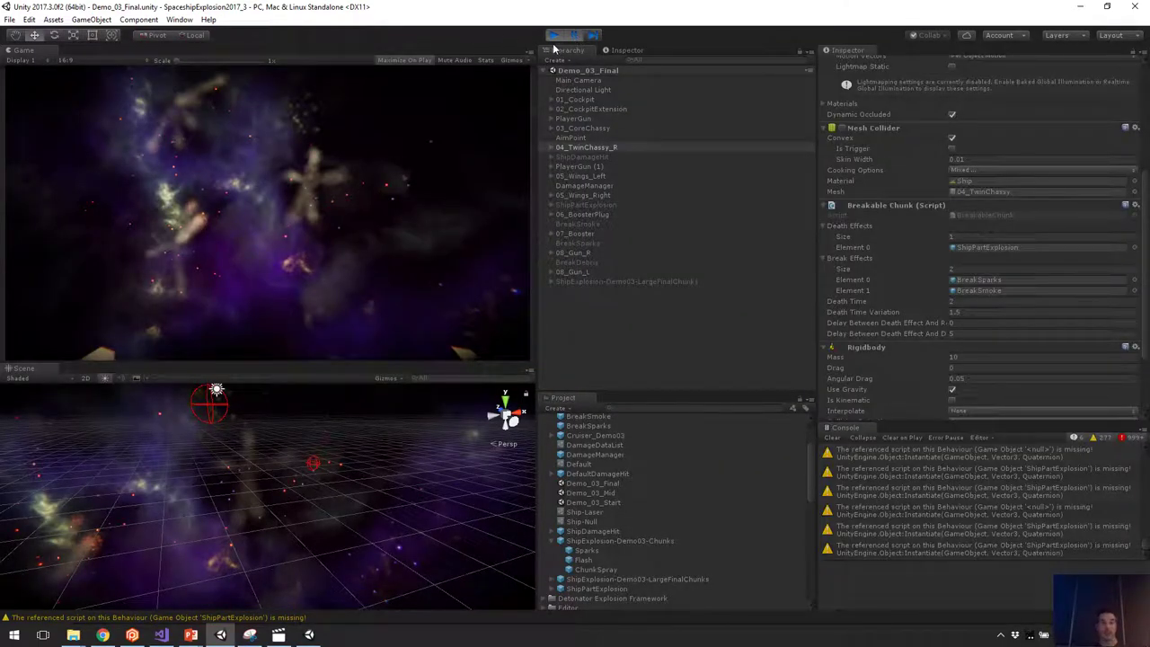
{"action": "left_click", "coordinate": [553, 36]}
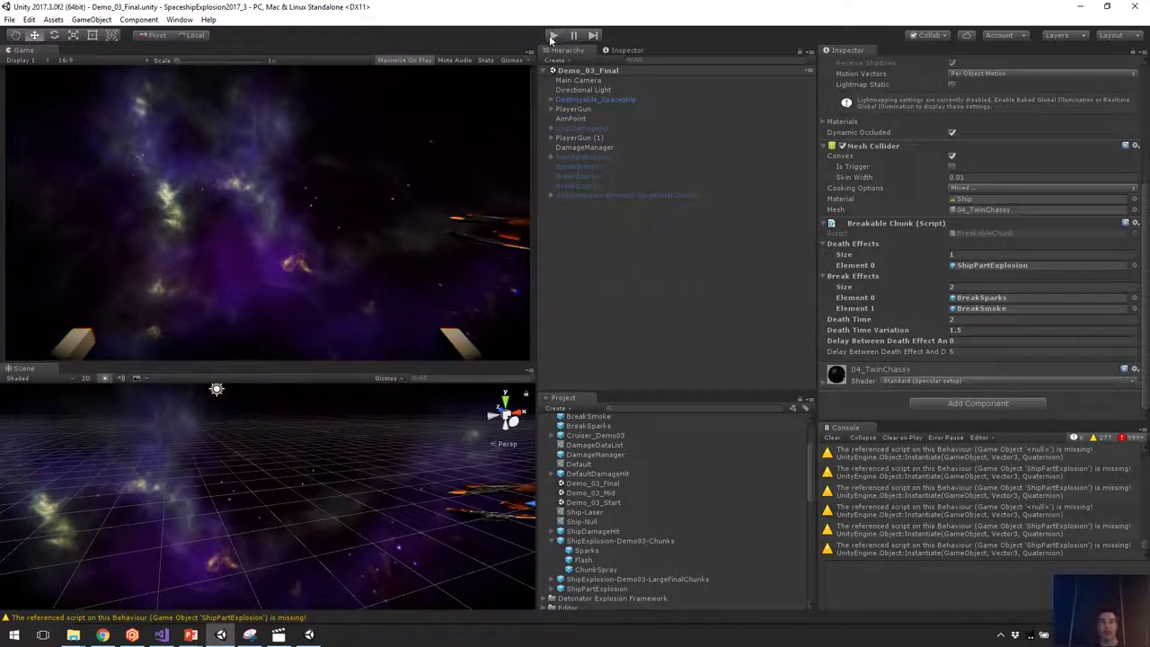
{"action": "left_click", "coordinate": [554, 36]}
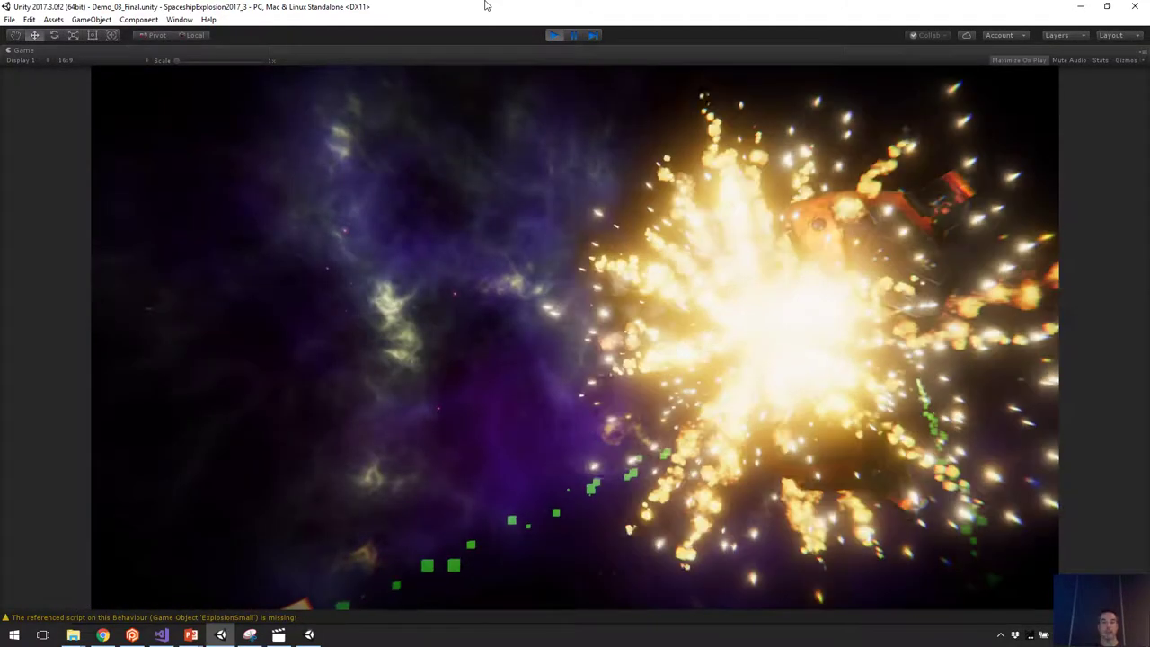
{"action": "key", "text": "ctrl+shift+p"}
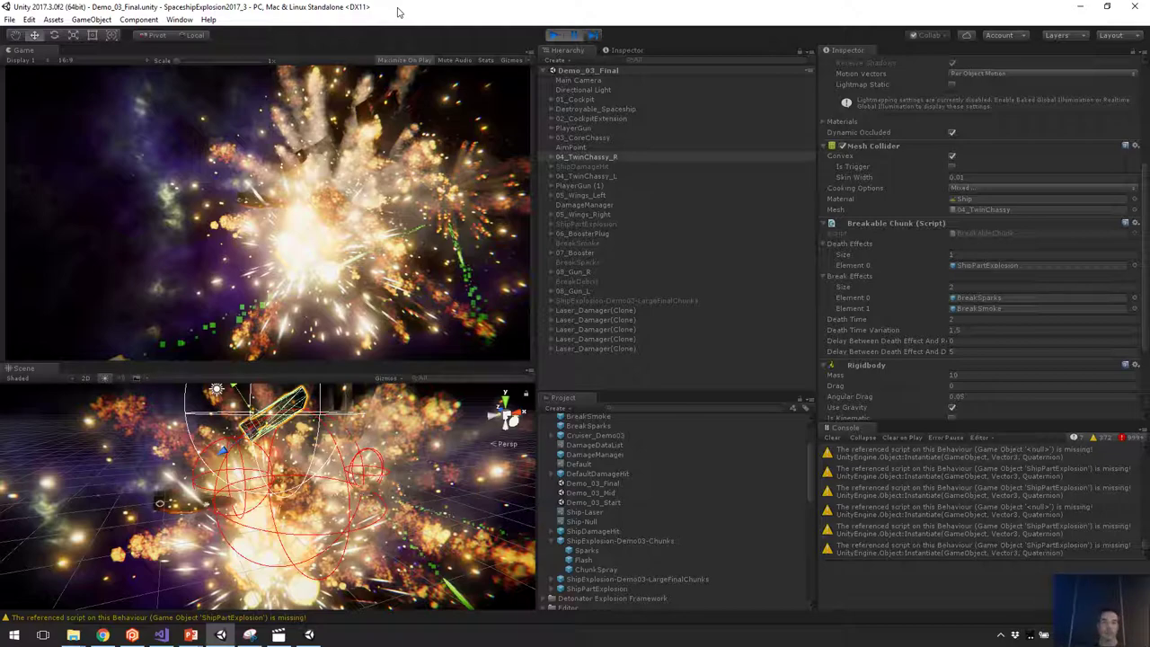
{"action": "left_click", "coordinate": [554, 35]}
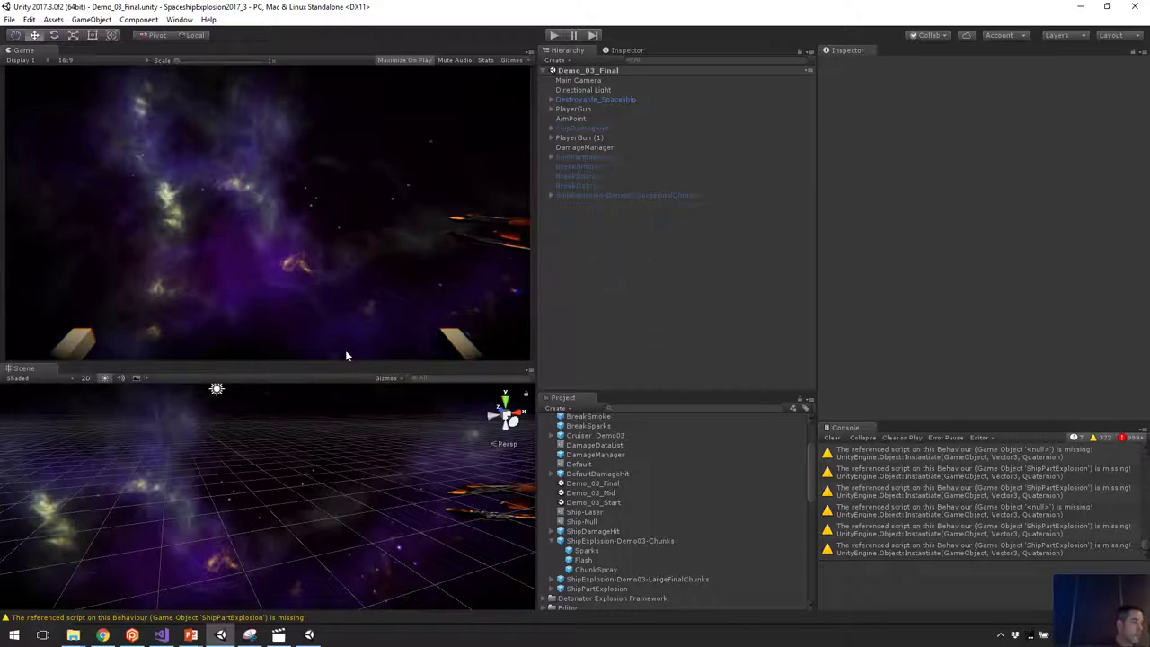
Switch to the PowerPoint slide show and advance past the Building Explosions key points to the Catalyst slide.
{"action": "mouse_move", "coordinate": [190, 634]}
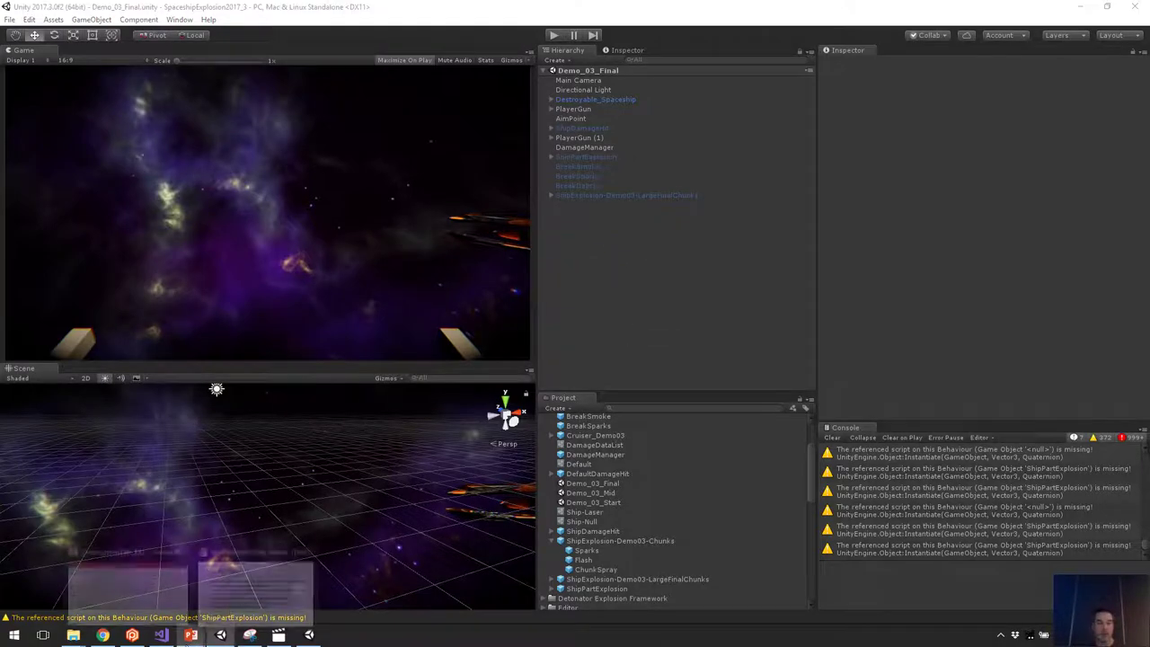
{"action": "left_click", "coordinate": [256, 584]}
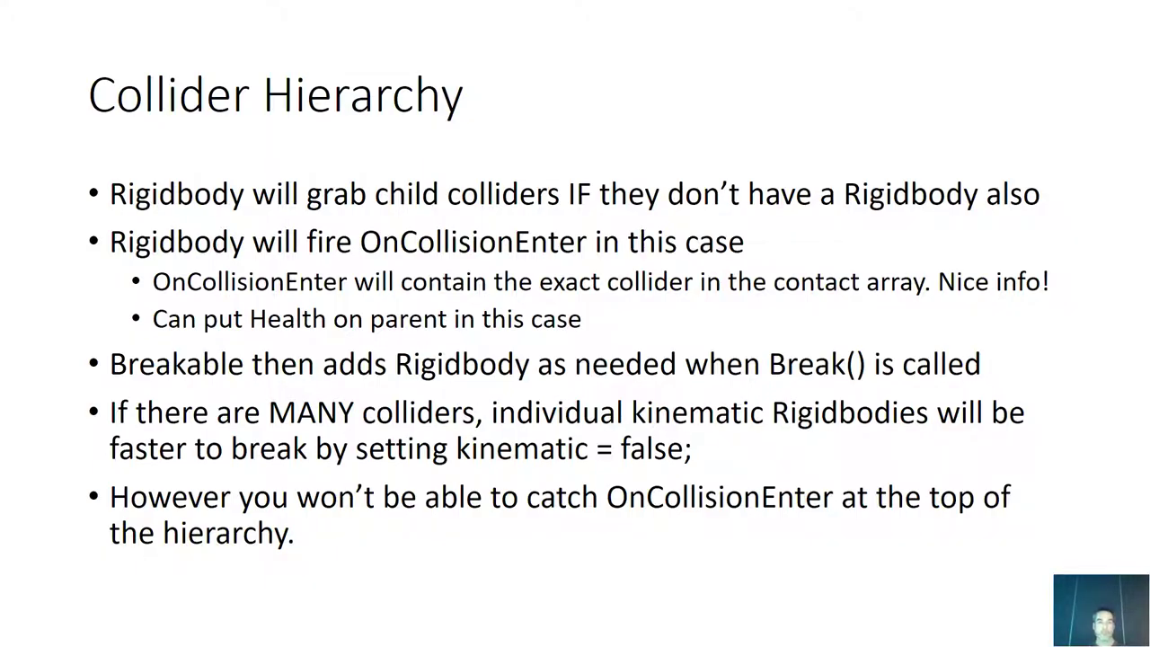
{"action": "key", "text": "Right"}
{"action": "key", "text": "Right"}
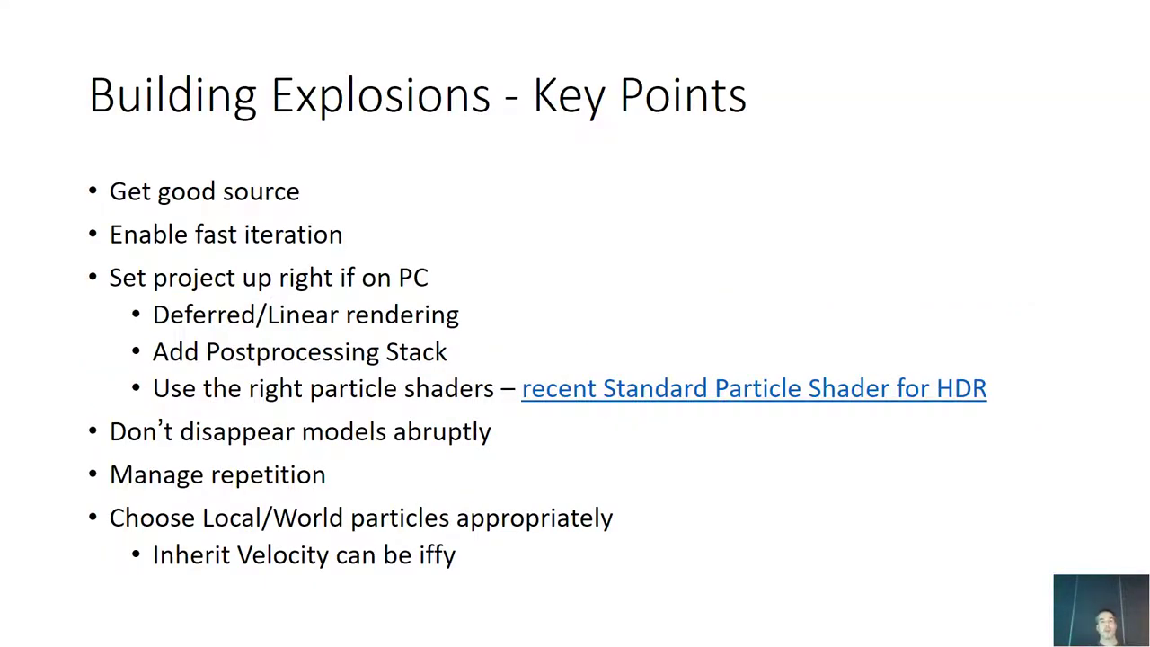
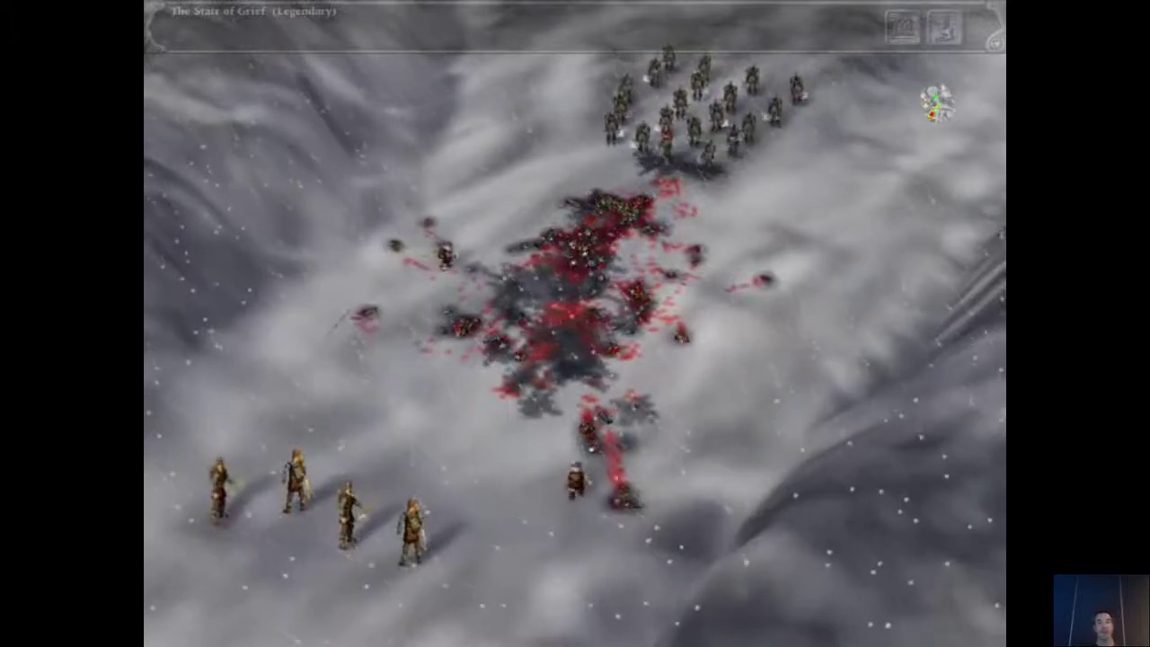
{"action": "key", "text": "plus"}
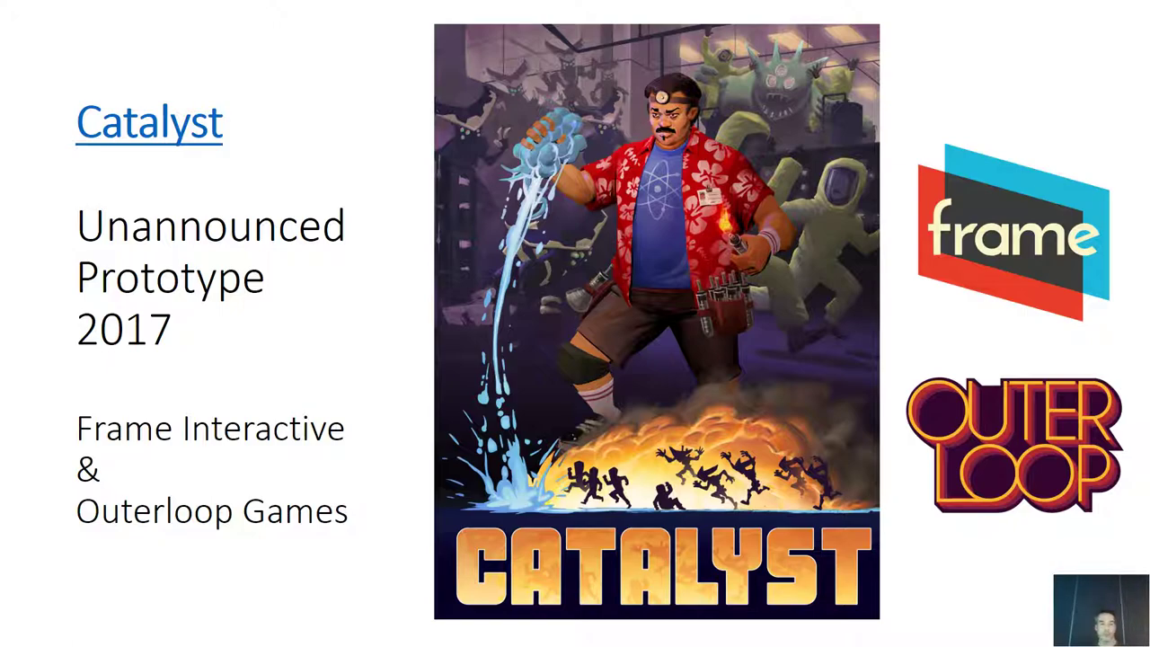
Open the linked Catalyst video in Movies & TV, decline the rating request, and play it full screen.
{"action": "left_click", "coordinate": [216, 230]}
{"action": "key", "text": "Left"}
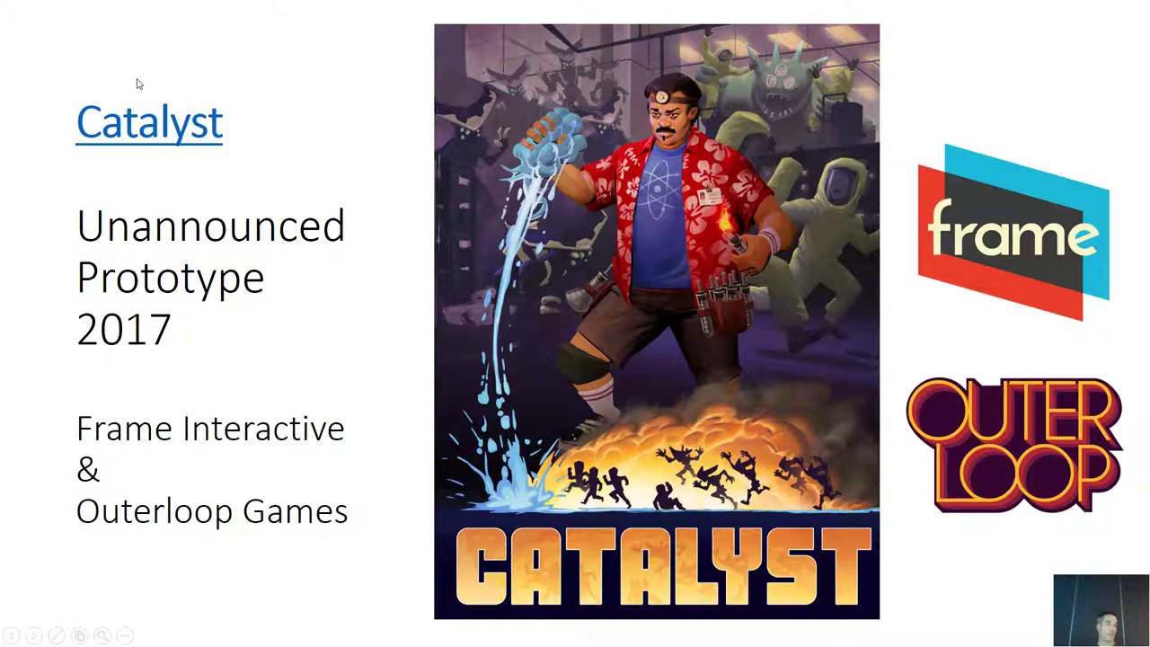
{"action": "left_click", "coordinate": [182, 133]}
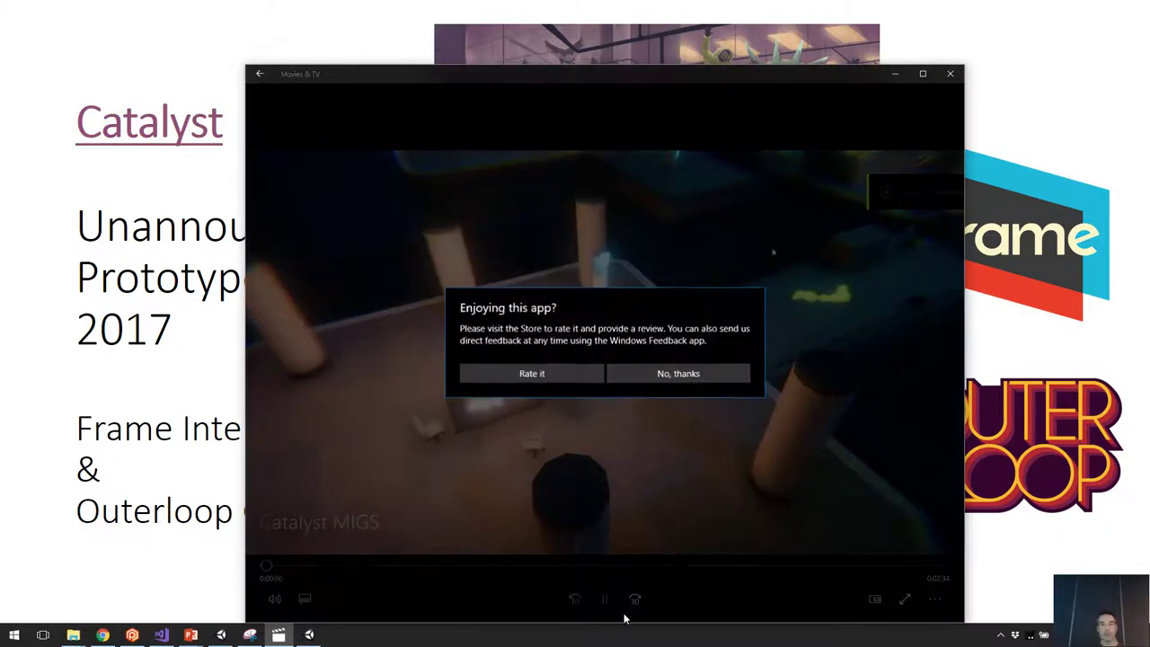
{"action": "left_click", "coordinate": [679, 375]}
{"action": "left_click", "coordinate": [905, 598]}
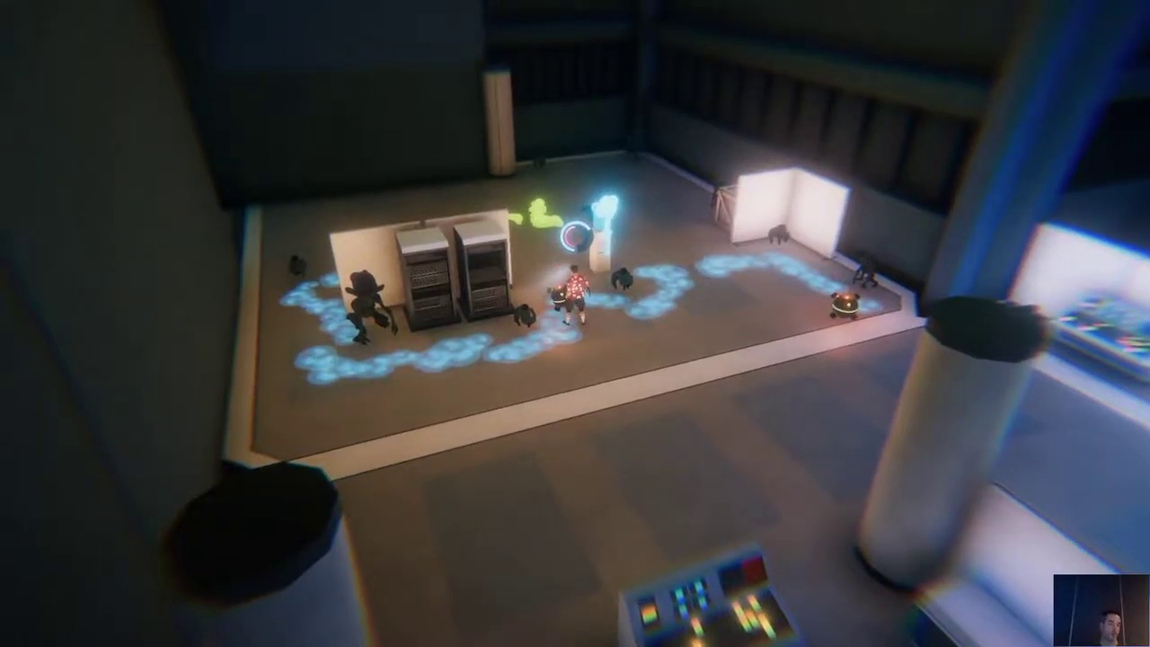
{"action": "key", "text": "a"}
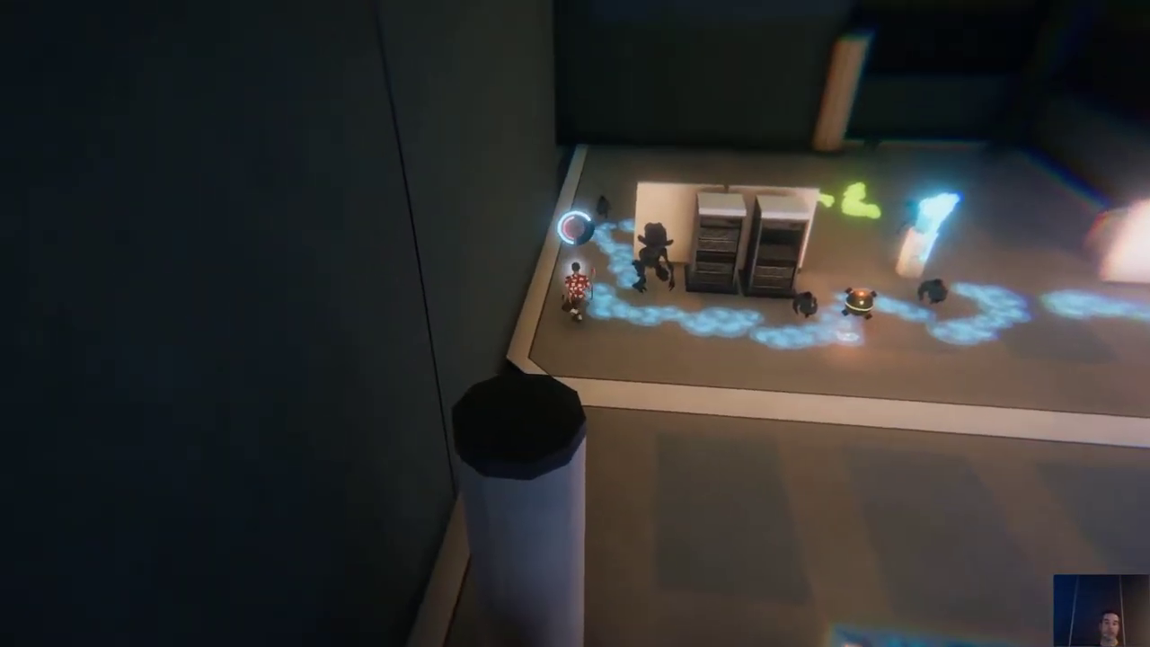
{"action": "key", "text": "w"}
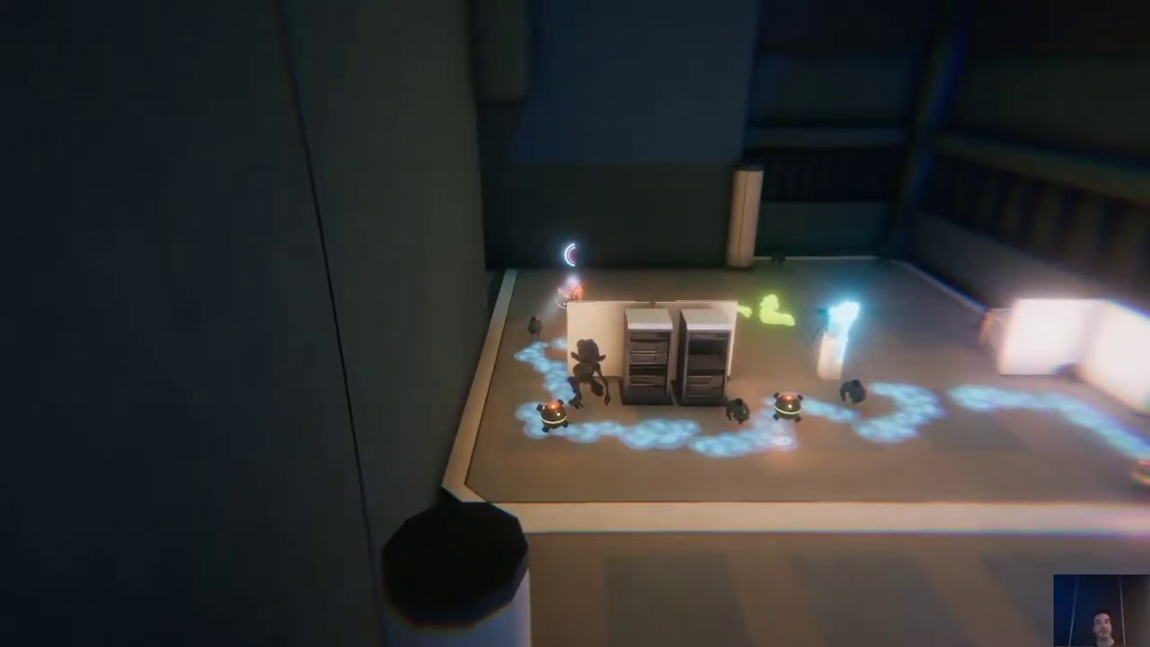
{"action": "key", "text": "w"}
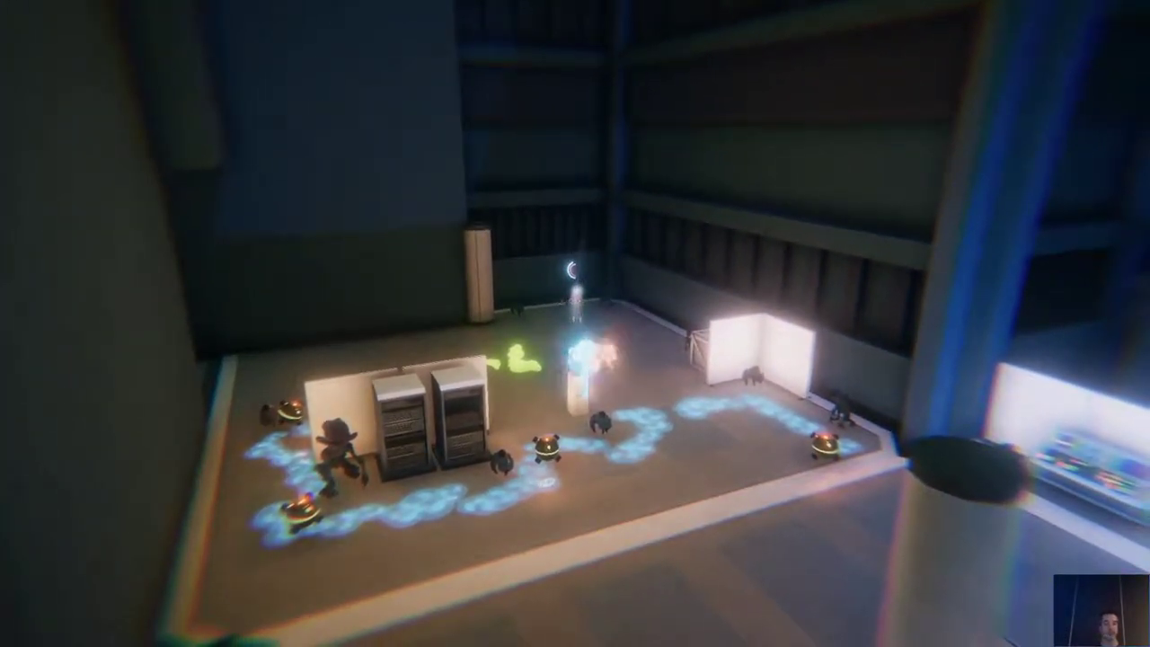
{"action": "key", "text": "e"}
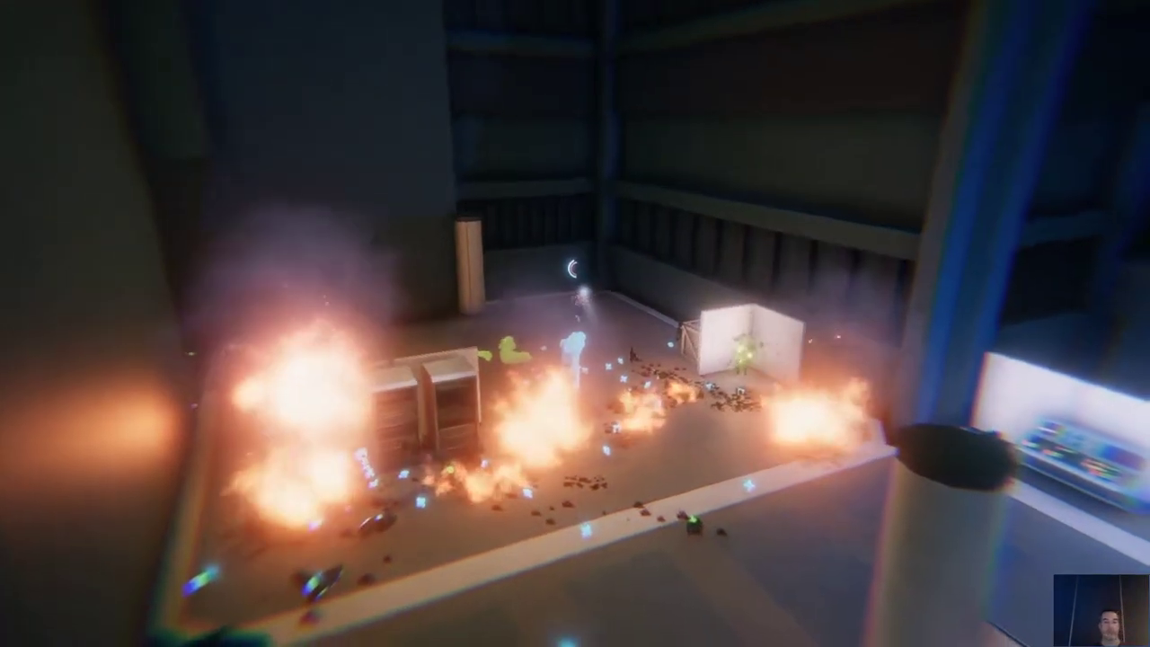
Pause the Catalyst video, minimize its player, and advance the slide show to the Catalyst Unity Demo slide.
{"action": "mouse_move", "coordinate": [282, 545]}
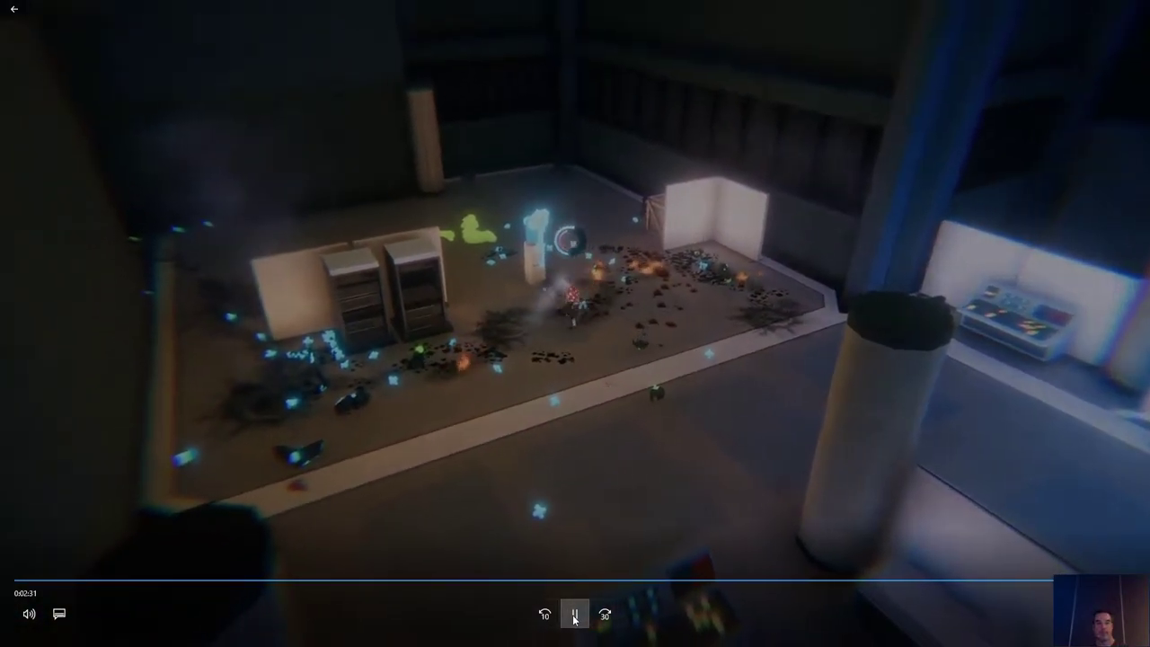
{"action": "left_click", "coordinate": [575, 619]}
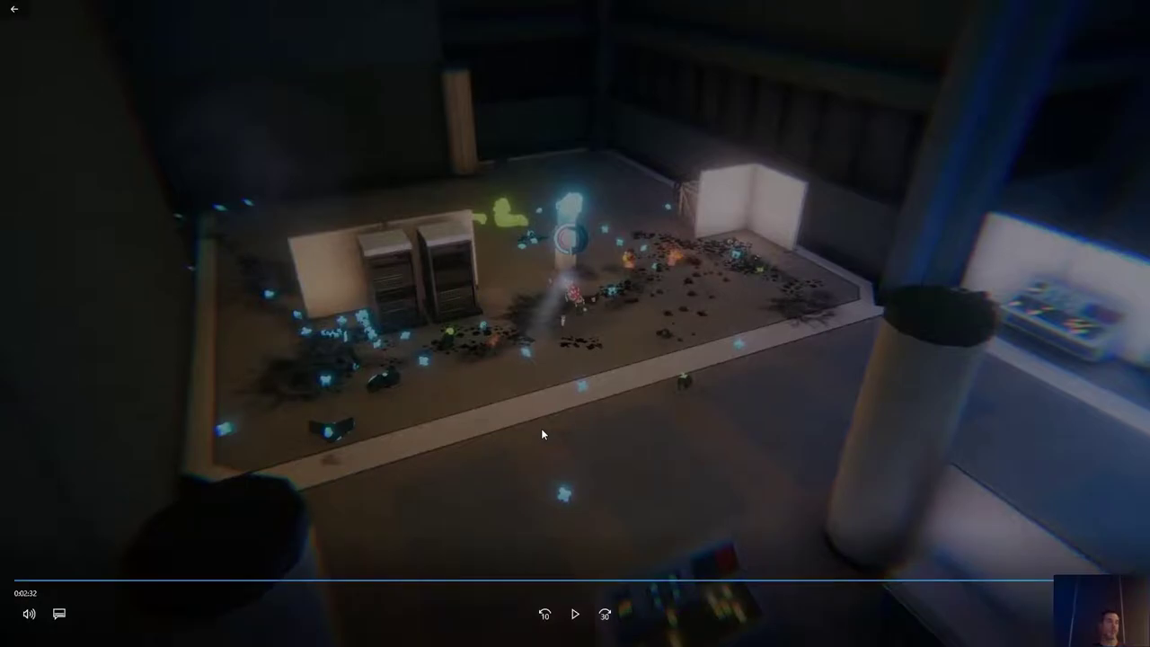
{"action": "double_click", "coordinate": [618, 410]}
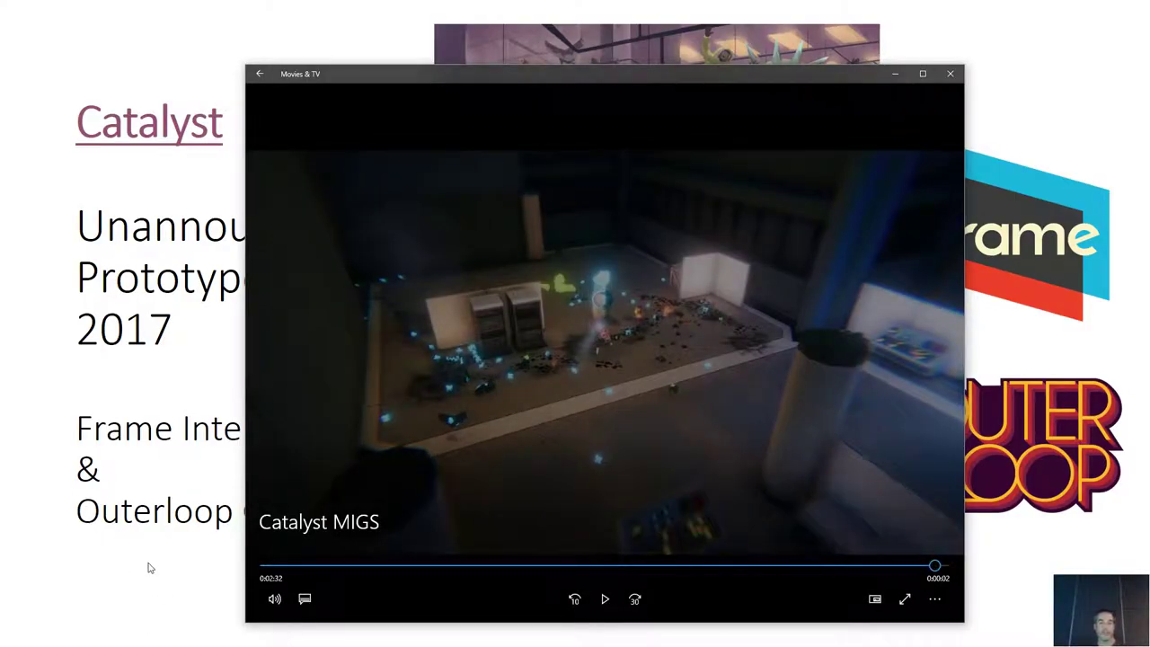
{"action": "left_click", "coordinate": [895, 77]}
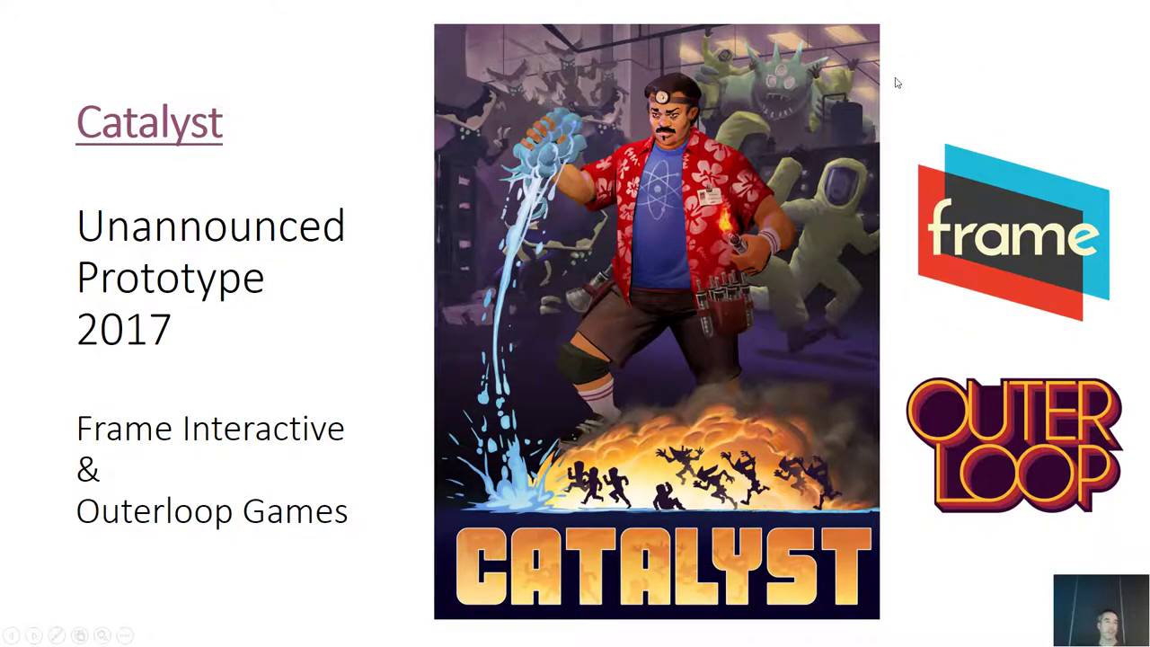
{"action": "left_click", "coordinate": [449, 312]}
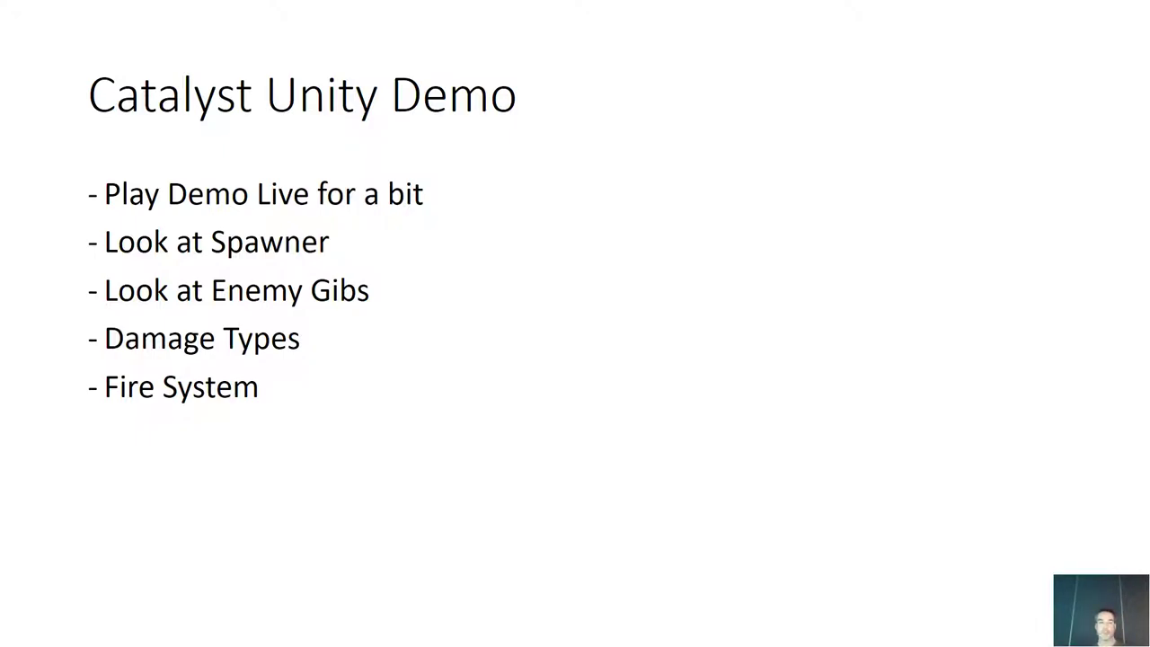
End the slide show, switch to the Unity project with the Lightit_lab01_MIGS scene, and select Alien_Spawner (4).
{"action": "key", "text": "Escape"}
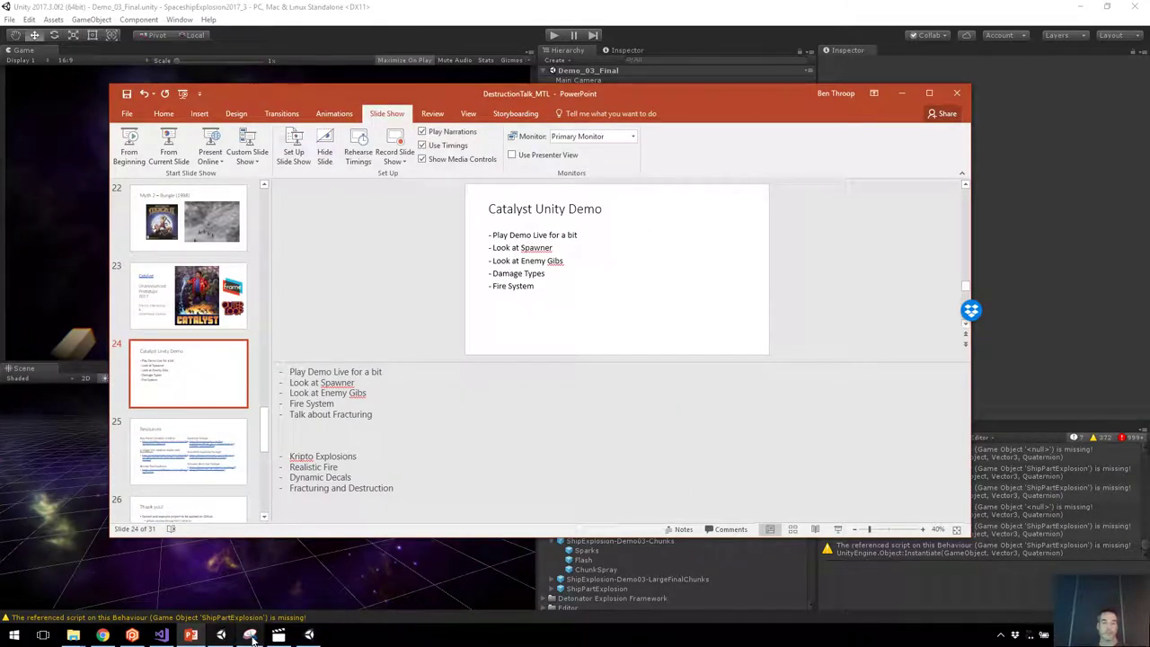
{"action": "left_click", "coordinate": [309, 635]}
{"action": "mouse_move", "coordinate": [302, 354]}
{"action": "left_mouse_down", "text": "alt"}
{"action": "mouse_move", "coordinate": [357, 359]}
{"action": "mouse_move", "coordinate": [269, 376]}
{"action": "mouse_move", "coordinate": [283, 352]}
{"action": "left_mouse_up", "text": "alt"}
{"action": "left_click", "coordinate": [310, 346]}
{"action": "scroll", "coordinate": [357, 360], "scroll_direction": "up", "scroll_amount": 5}
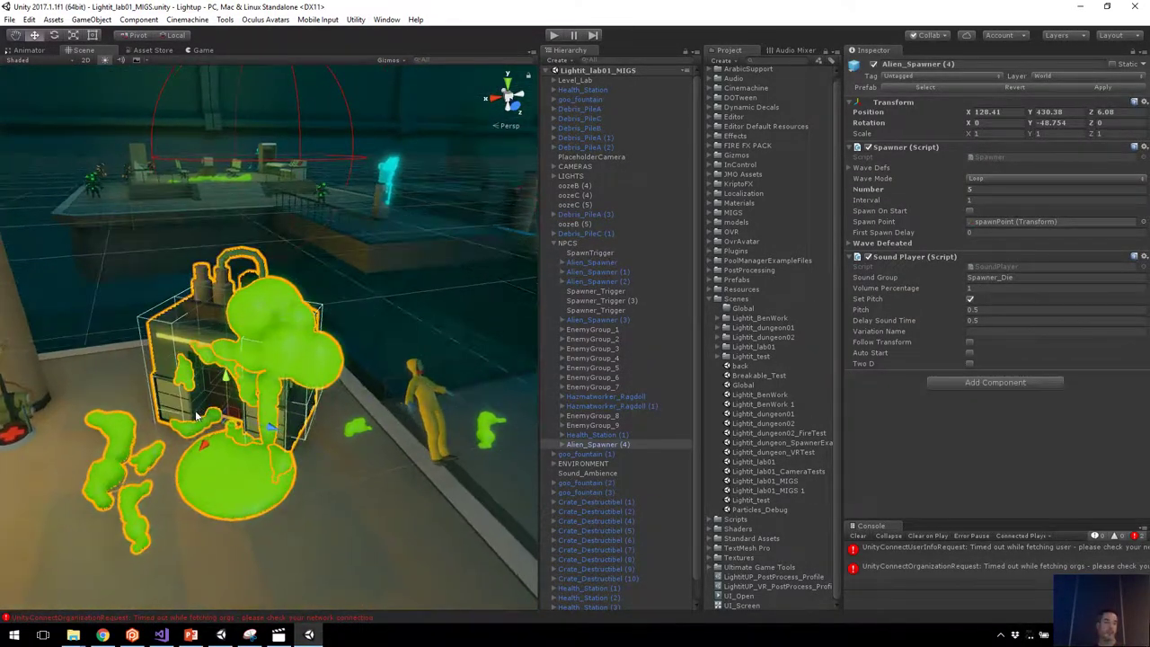
Examine the DamageEffect particle system under Alien_Spawner (4) and reveal its child object.
{"action": "scroll", "coordinate": [286, 343], "scroll_direction": "up", "scroll_amount": 3}
{"action": "left_click", "coordinate": [563, 444]}
{"action": "left_click", "coordinate": [601, 452]}
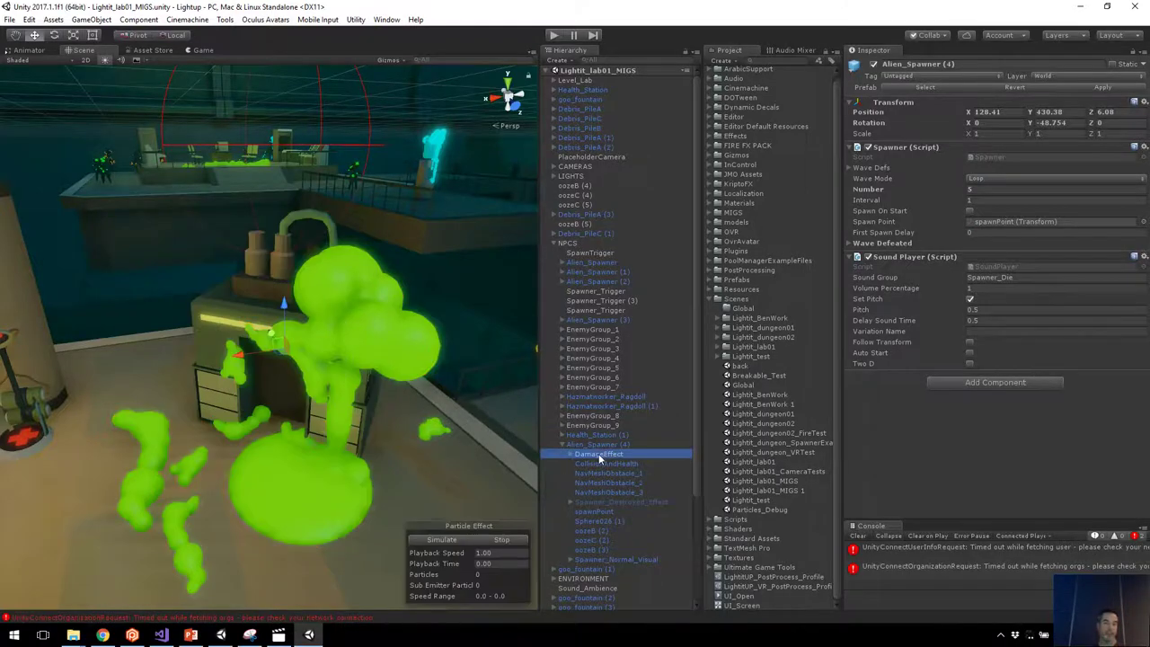
{"action": "left_click_drag", "start_coordinate": [210, 428], "coordinate": [213, 390], "text": "alt"}
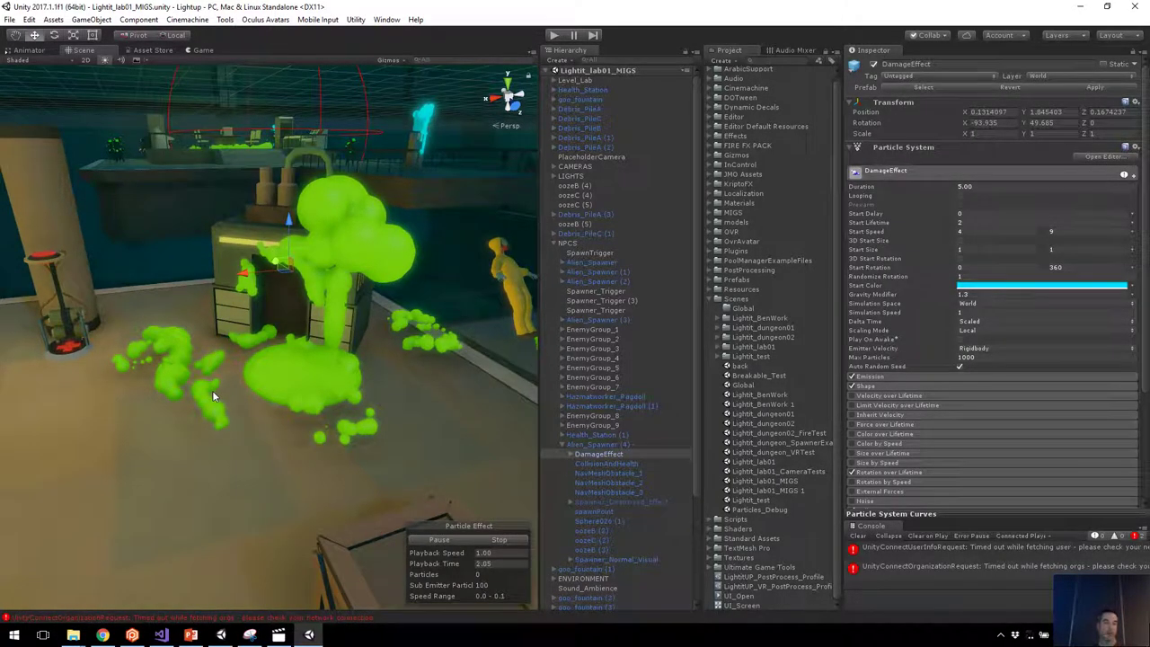
{"action": "left_click", "coordinate": [570, 454]}
{"action": "left_click", "coordinate": [570, 454]}
{"action": "key", "text": "f"}
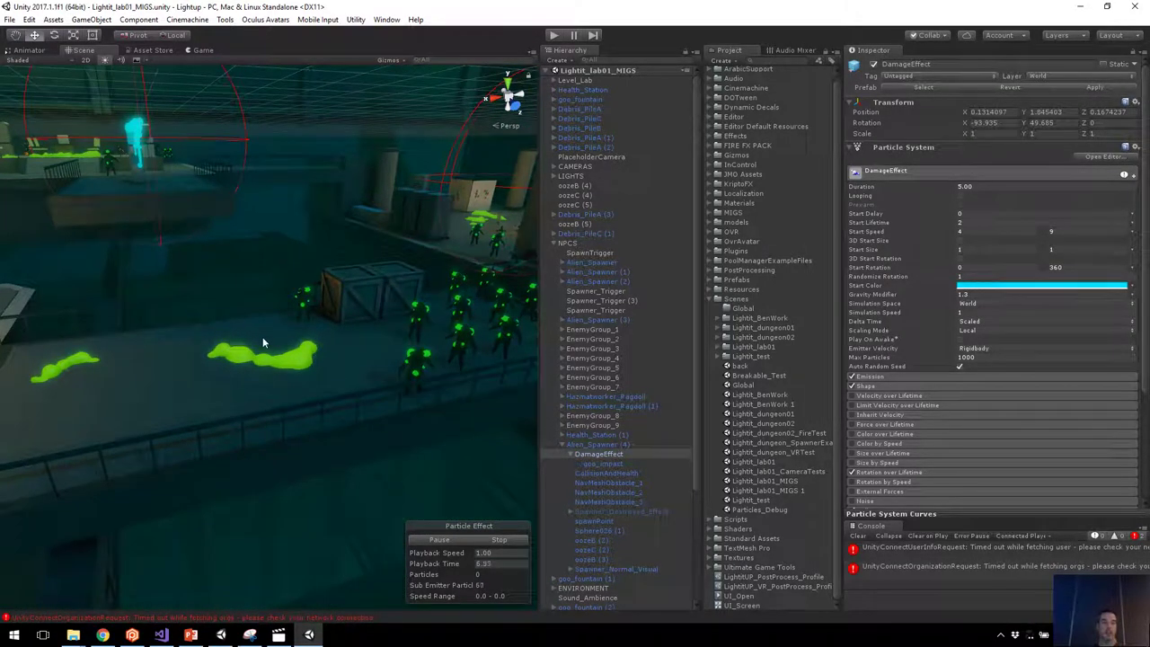
Select the AI_Creature4 enemy beside the wooden crates, frame it in the scene, and expand its child objects.
{"action": "left_click", "coordinate": [306, 302]}
{"action": "key", "text": "f"}
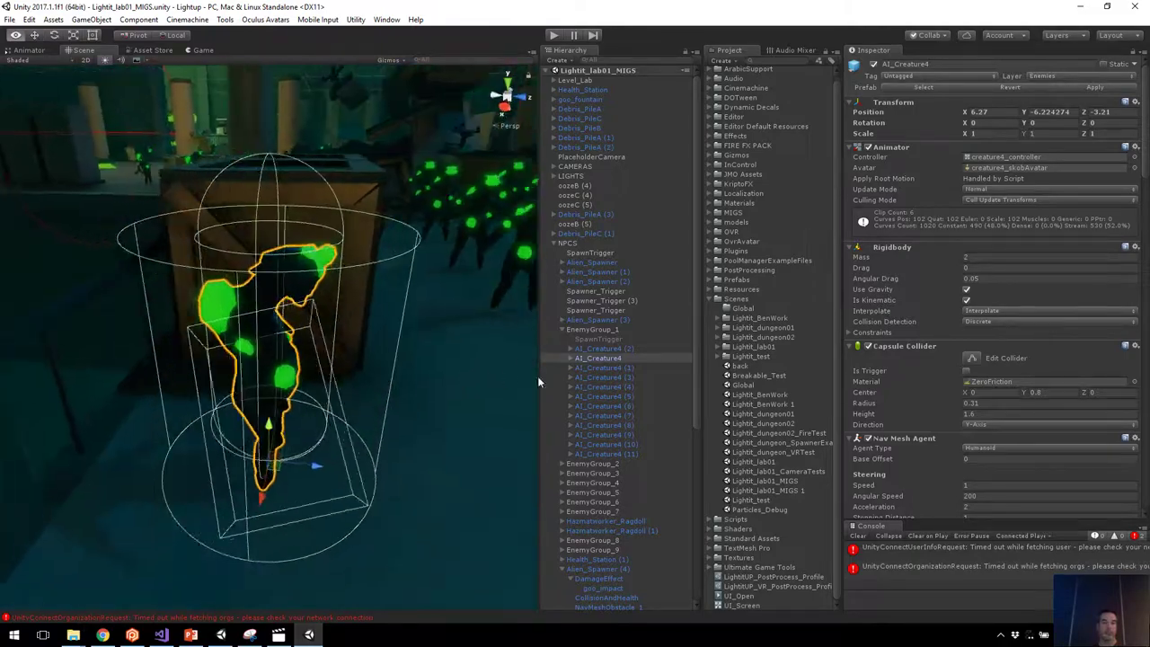
{"action": "left_click", "coordinate": [575, 357]}
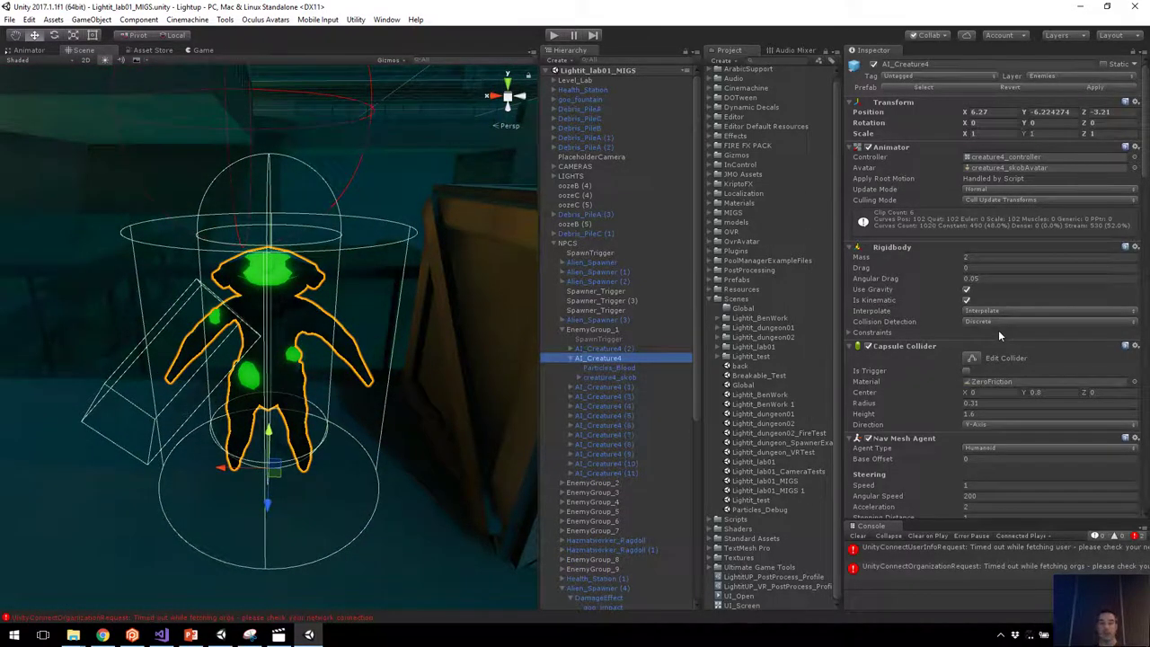
Examine AI_Creature4's Breakable Rigid Body settings and its Health script's On Take Damage and On Die events.
{"action": "scroll", "coordinate": [995, 328], "scroll_direction": "down", "scroll_amount": 15}
{"action": "scroll", "coordinate": [989, 326], "scroll_direction": "down", "scroll_amount": 15}
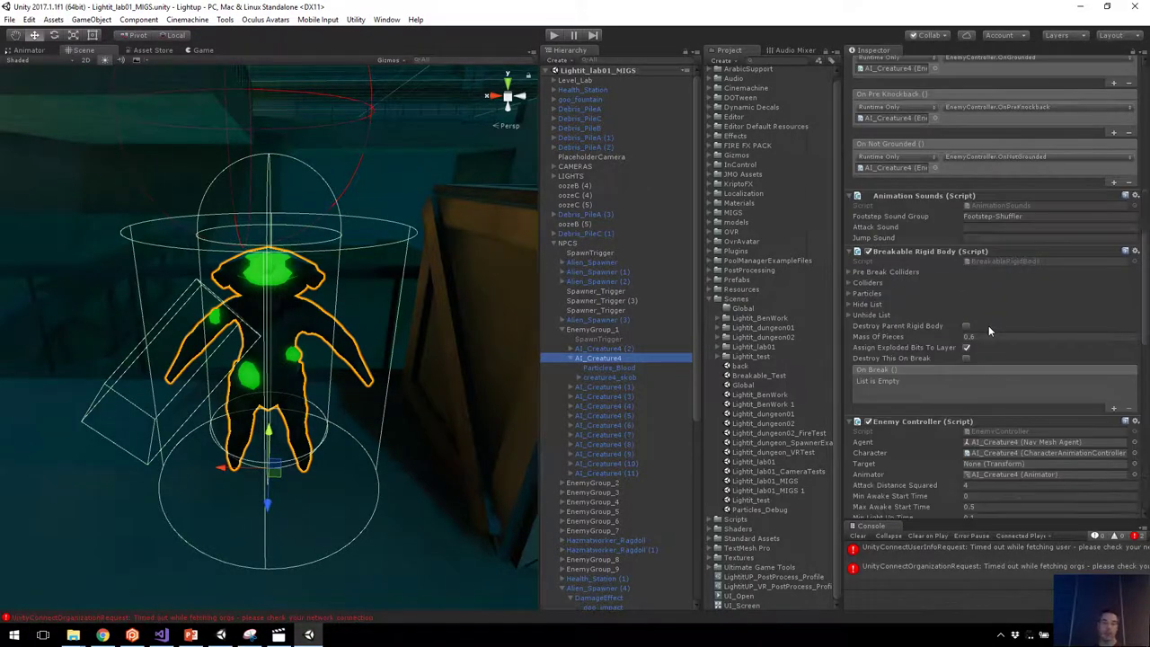
{"action": "scroll", "coordinate": [980, 308], "scroll_direction": "down", "scroll_amount": 10}
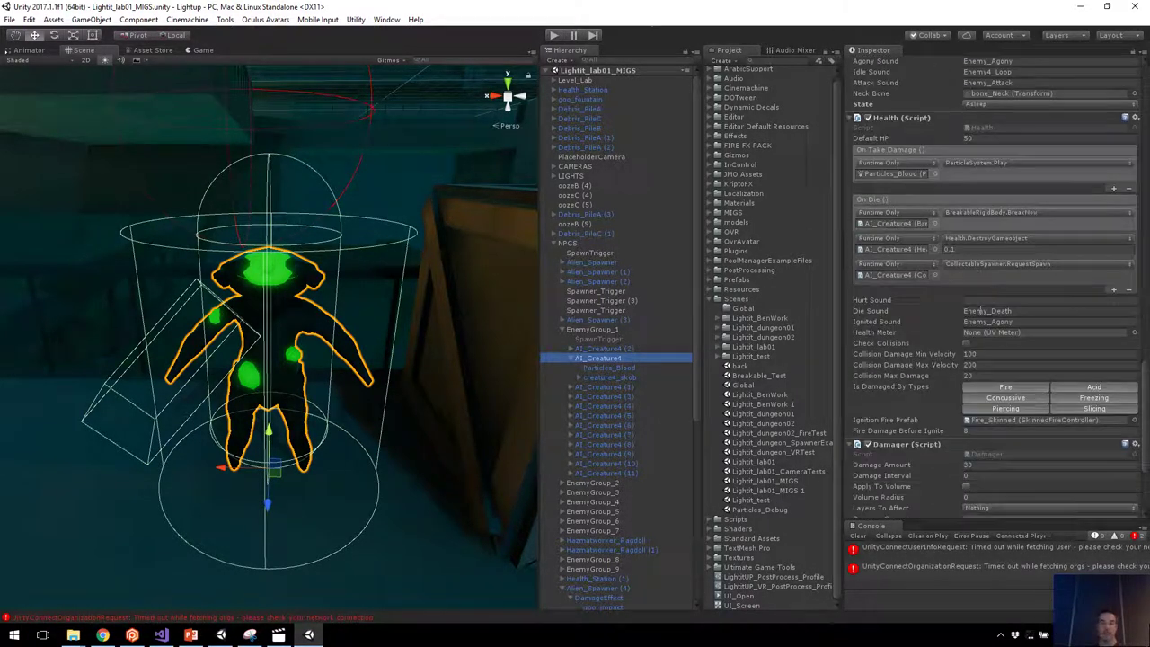
{"action": "scroll", "coordinate": [978, 308], "scroll_direction": "up", "scroll_amount": 15}
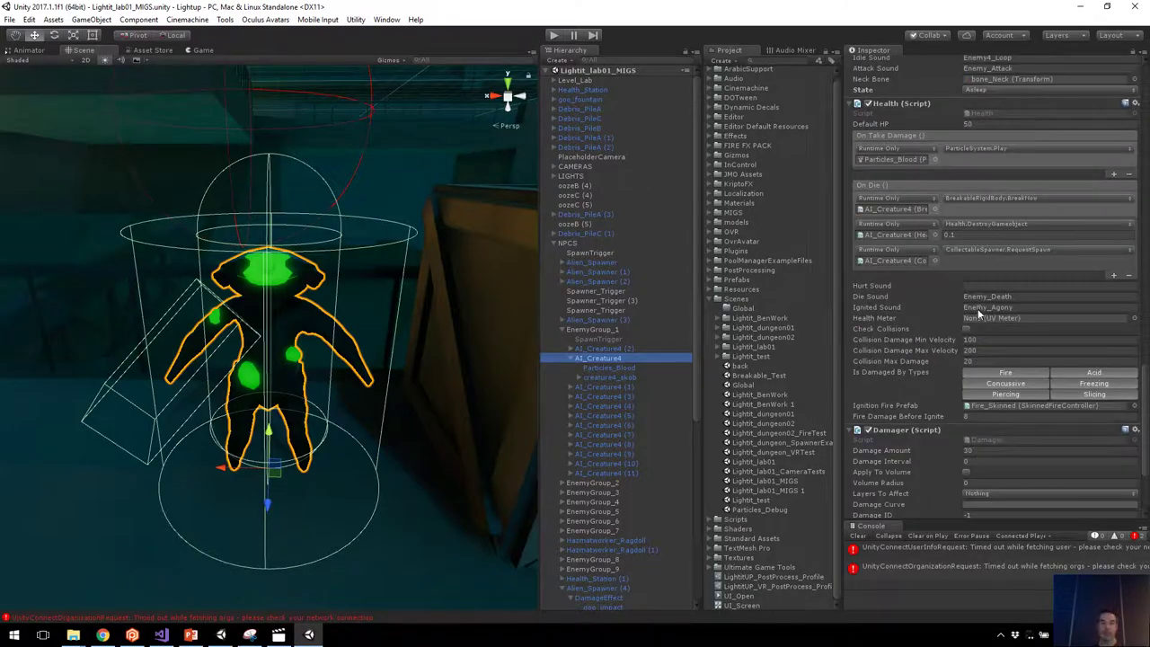
{"action": "scroll", "coordinate": [978, 312], "scroll_direction": "up", "scroll_amount": 5}
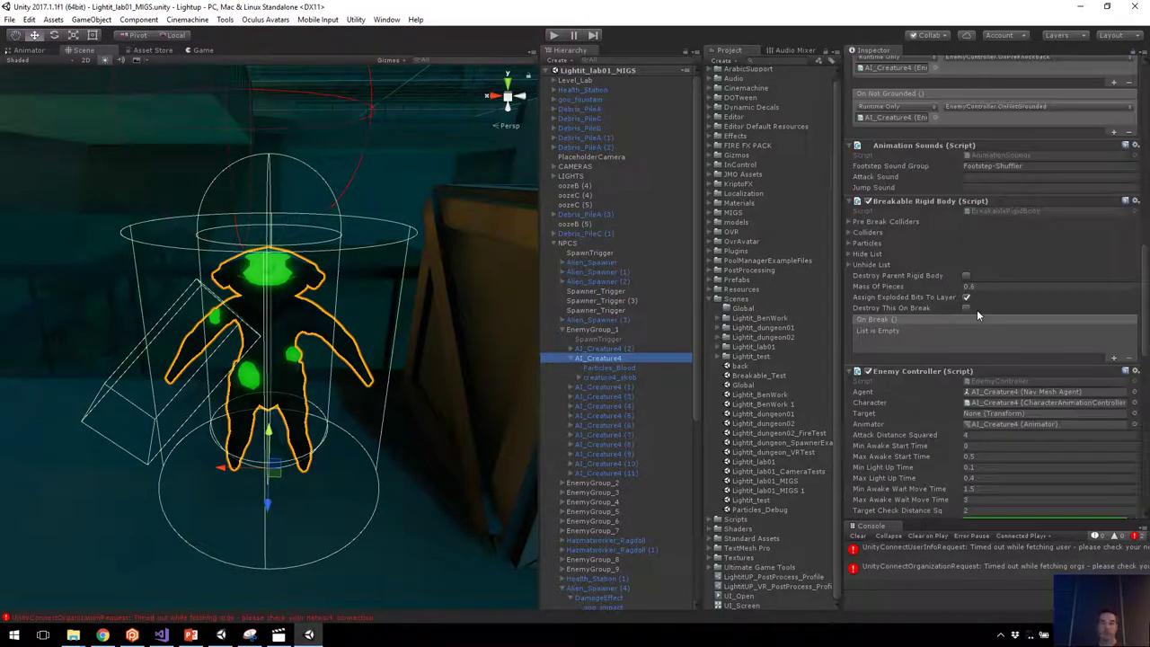
Expand the Breakable Rigid Body's Colliders list and locate the limb, body and head gib colliders in the creature's hierarchy.
{"action": "left_click", "coordinate": [859, 306]}
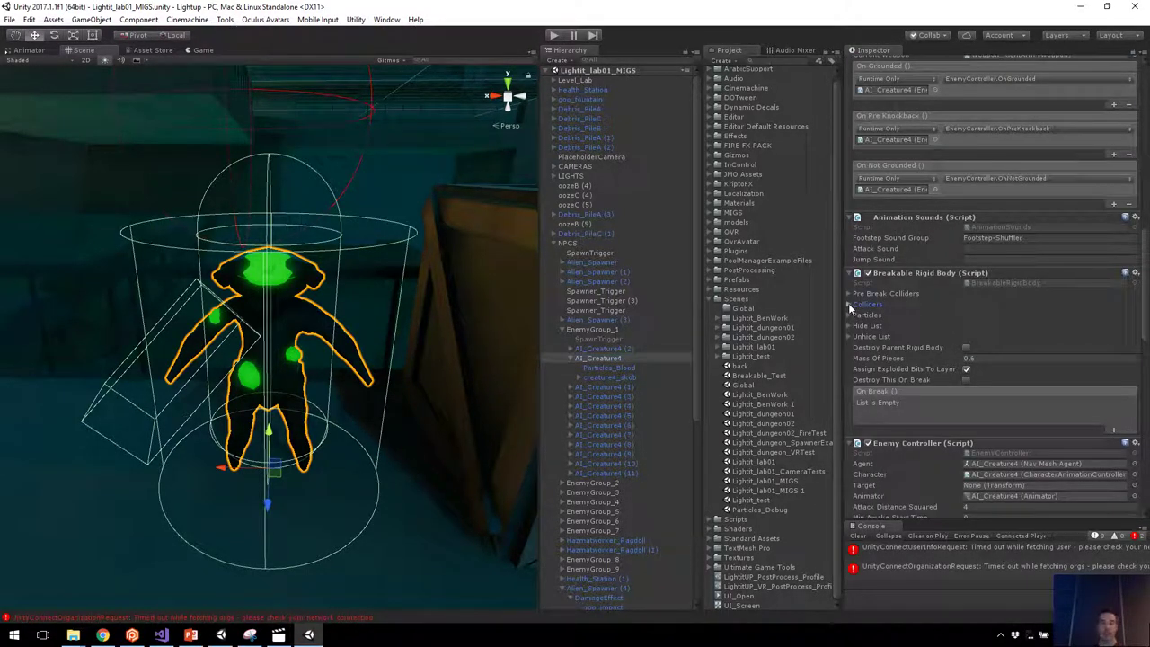
{"action": "left_click", "coordinate": [990, 325]}
{"action": "left_click", "coordinate": [991, 335]}
{"action": "left_click", "coordinate": [994, 350]}
Survey the scene around AI_Creature4, from the wooden crates and nearby enemies out to the wider lab.
{"action": "scroll", "coordinate": [314, 368], "scroll_direction": "down", "scroll_amount": 3}
{"action": "scroll", "coordinate": [313, 368], "scroll_direction": "down", "scroll_amount": 5}
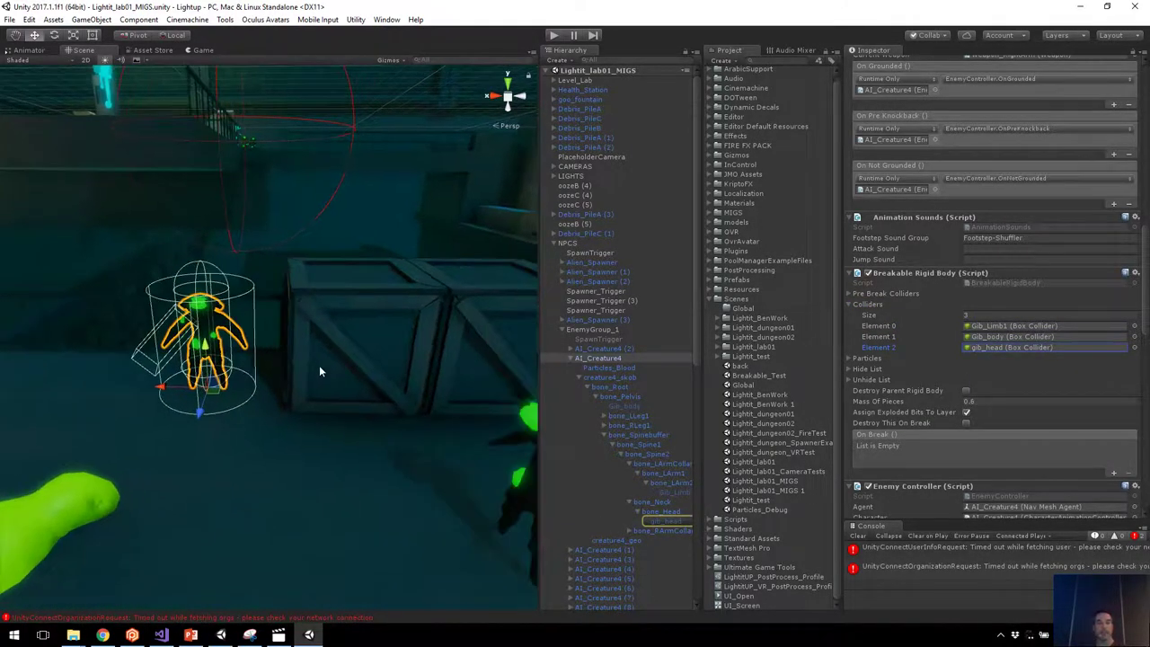
{"action": "right_click_drag", "start_coordinate": [319, 365], "coordinate": [390, 381]}
{"action": "scroll", "coordinate": [1024, 351], "scroll_direction": "up", "scroll_amount": 4}
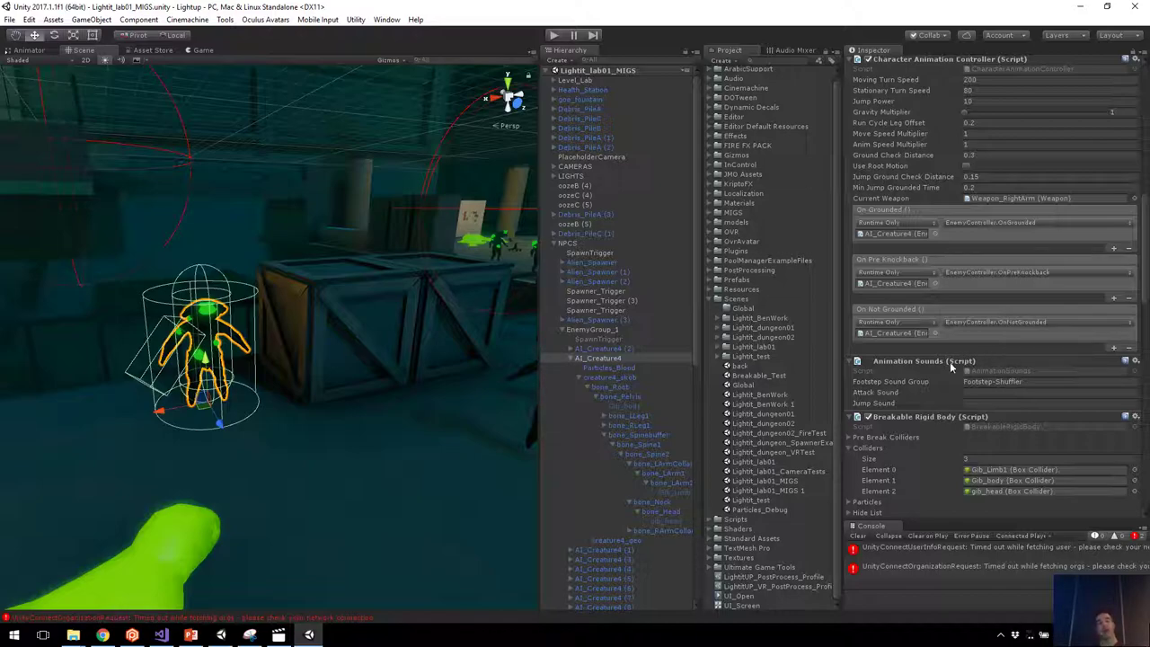
{"action": "middle_click_drag", "start_coordinate": [358, 264], "coordinate": [315, 304]}
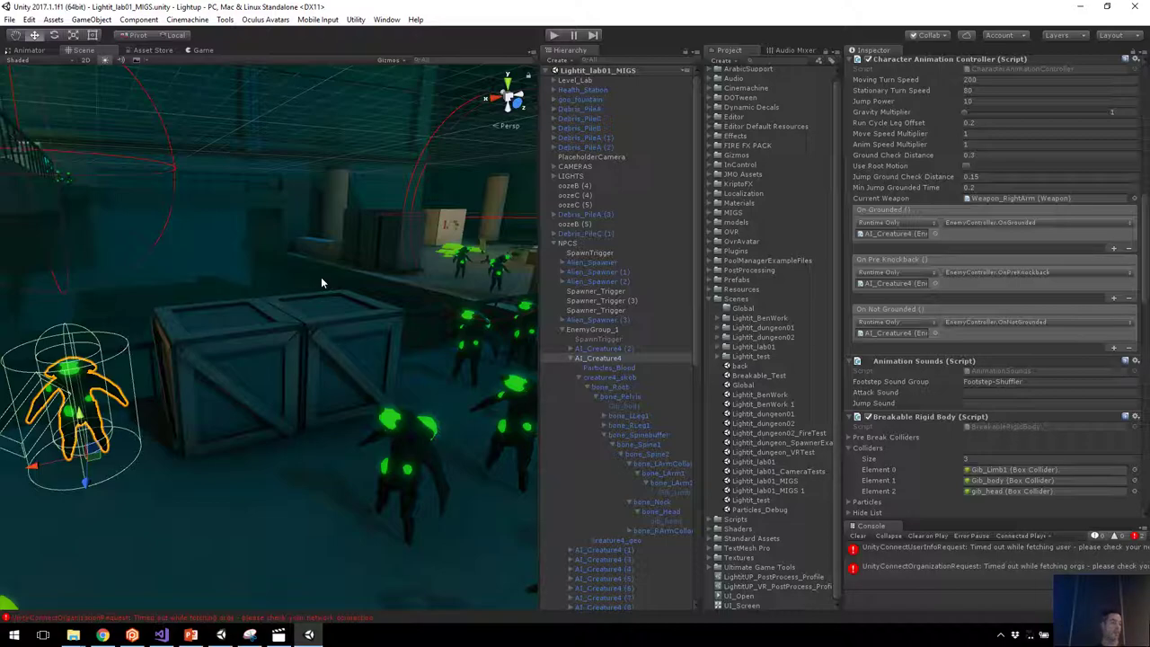
{"action": "scroll", "coordinate": [326, 346], "scroll_direction": "down", "scroll_amount": 5}
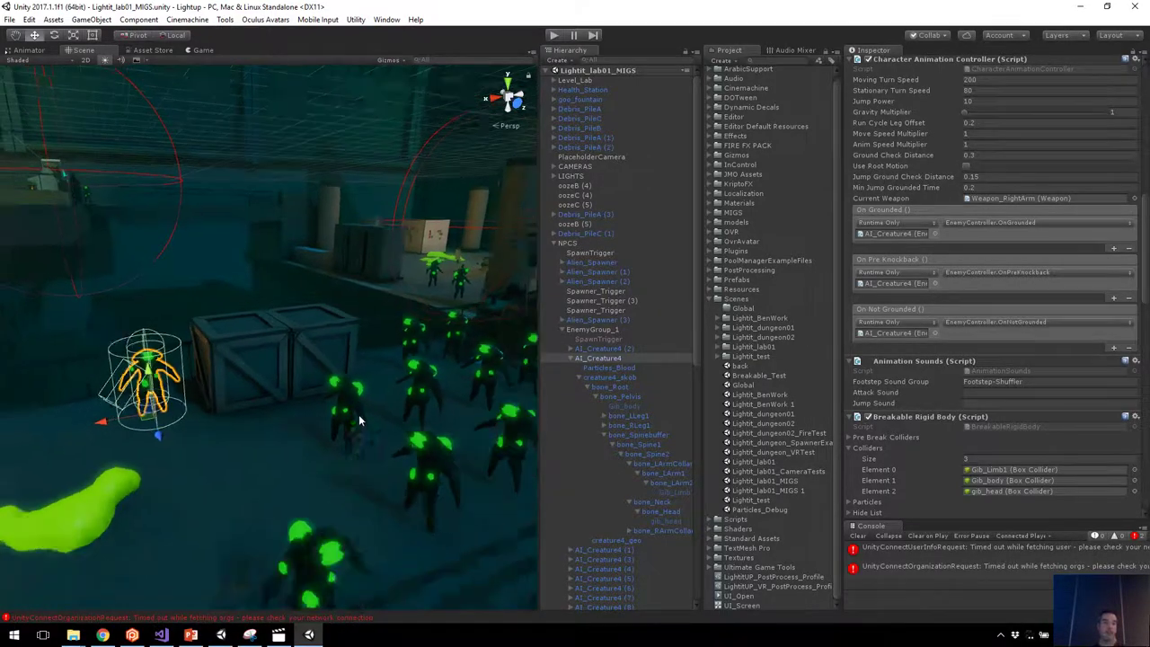
{"action": "scroll", "coordinate": [288, 363], "scroll_direction": "down", "scroll_amount": 10}
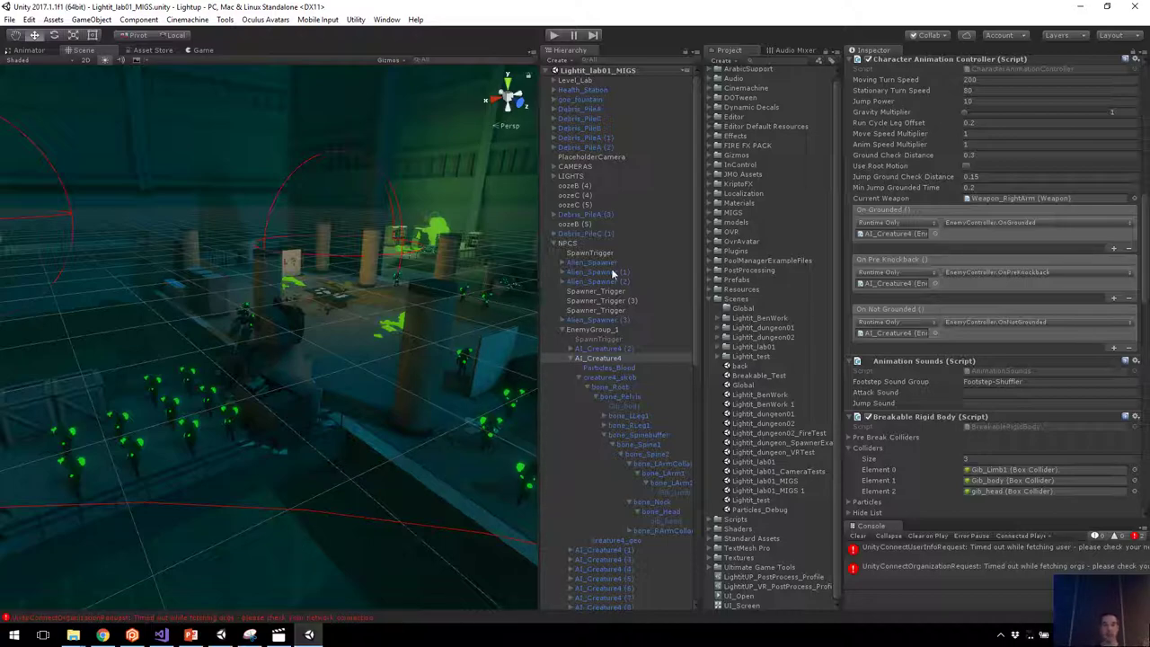
Look through the scene hierarchy beyond the enemy groups to Alien_Spawner (4) and the objects listed after it.
{"action": "scroll", "coordinate": [591, 328], "scroll_direction": "down", "scroll_amount": 5}
{"action": "scroll", "coordinate": [592, 323], "scroll_direction": "down", "scroll_amount": 6}
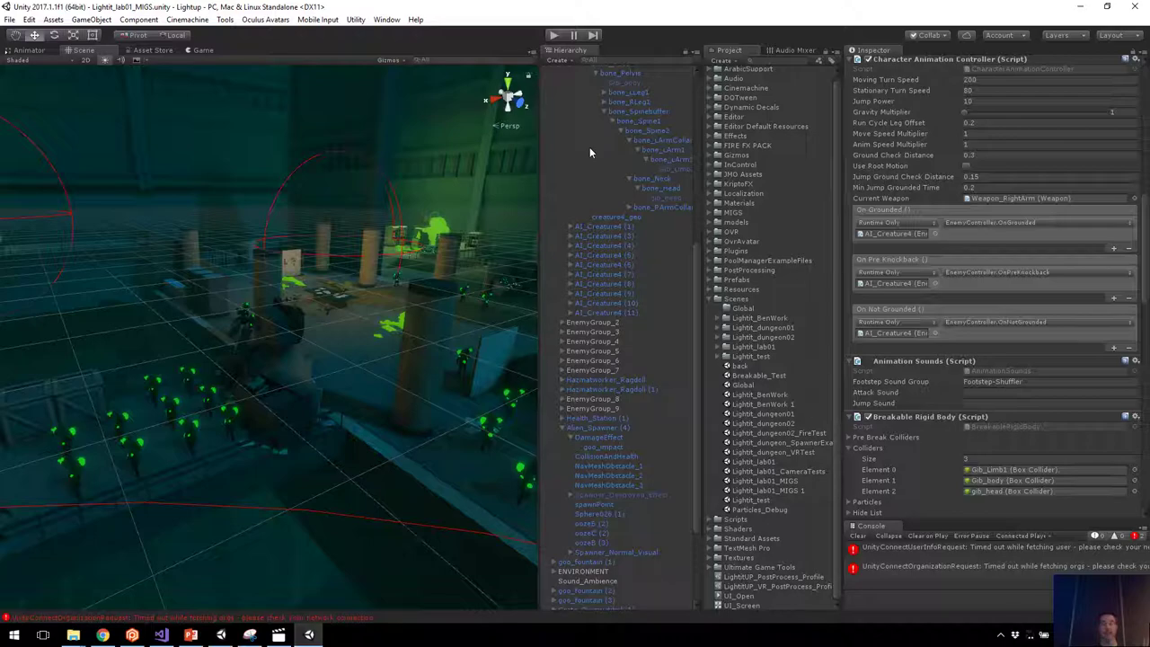